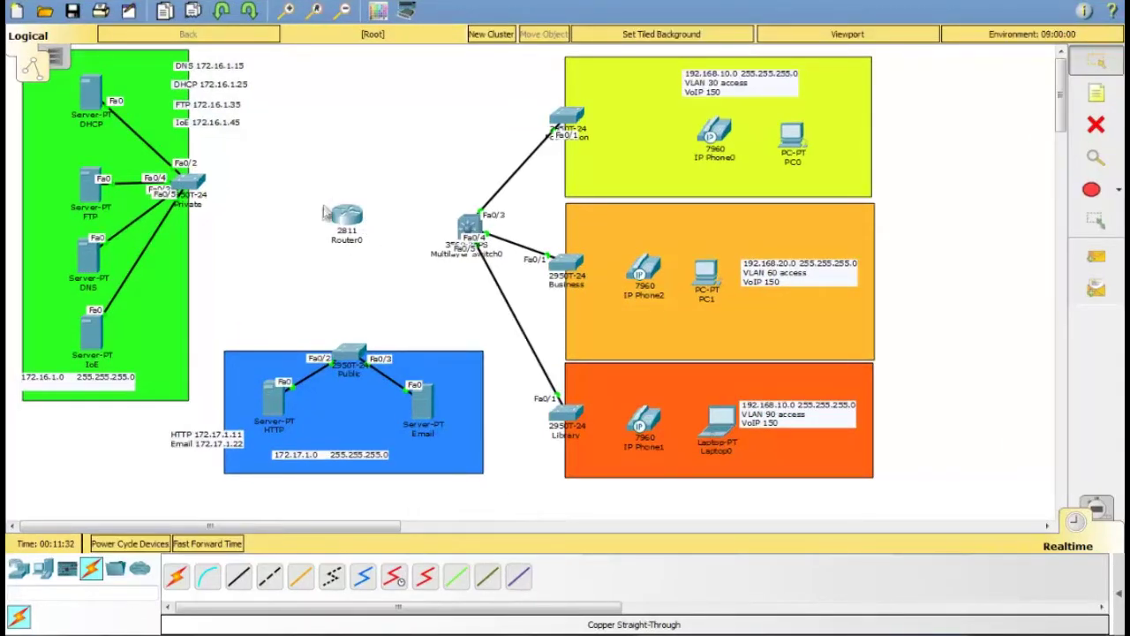
{"action": "left_click", "coordinate": [19, 568]}
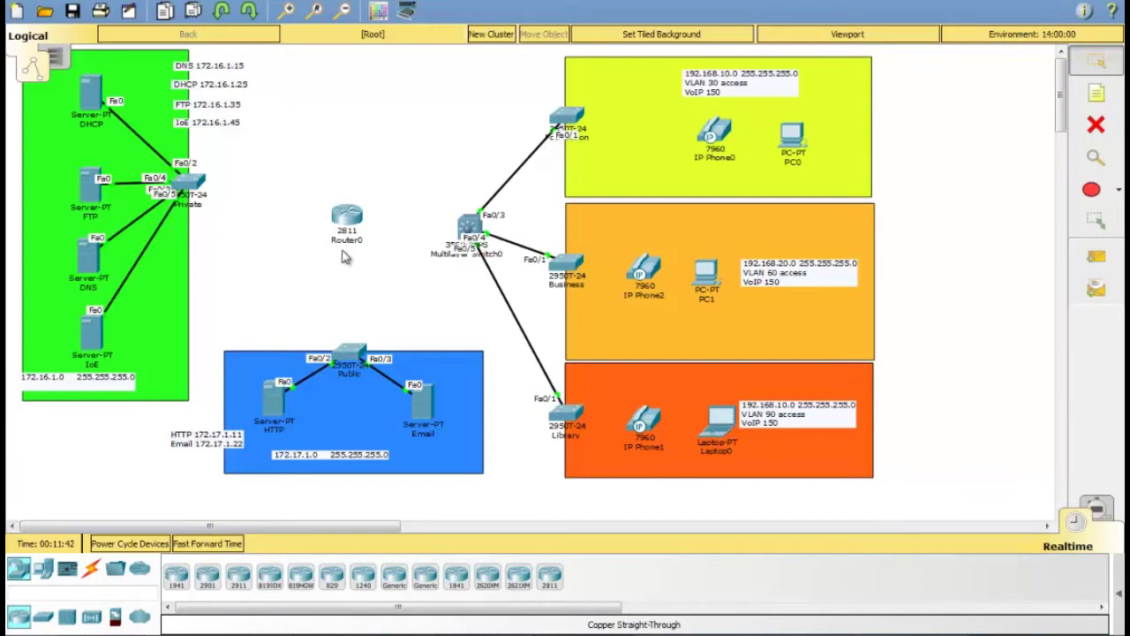
{"action": "left_click", "coordinate": [92, 570]}
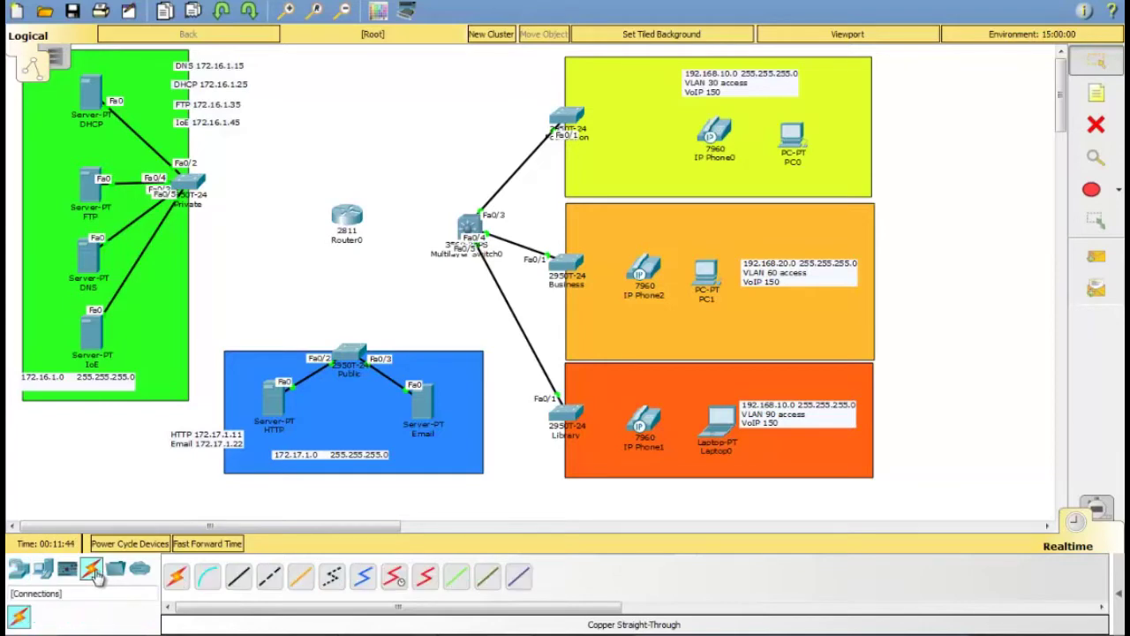
{"action": "left_click", "coordinate": [241, 580]}
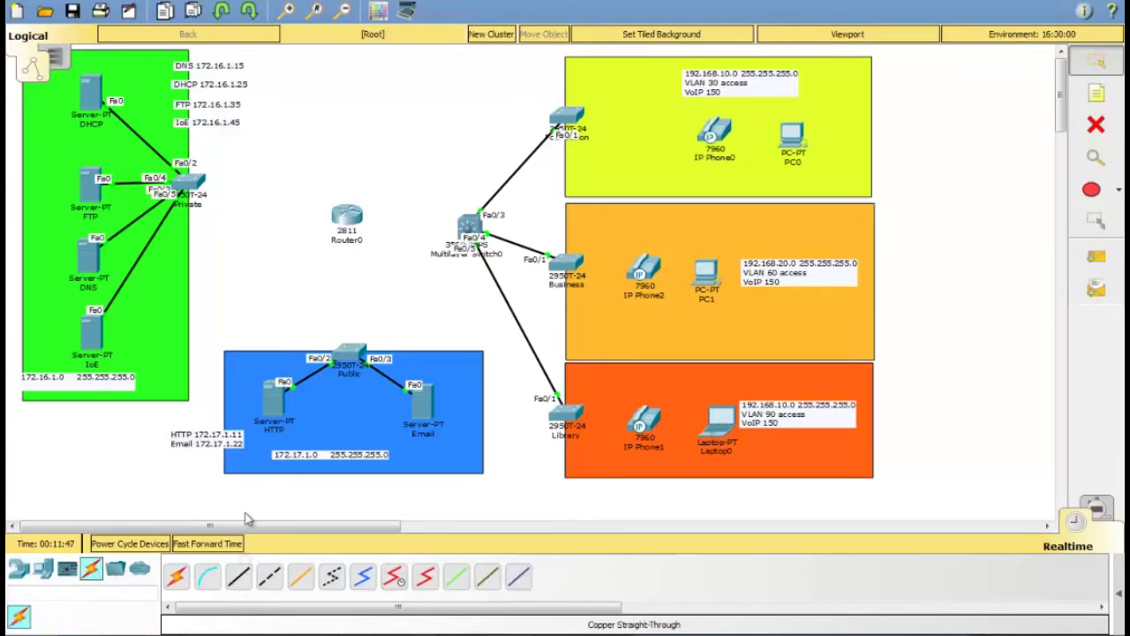
Step: Power off Router0, install an NM-2FE2W module in its empty network module slot, and power the router back on
{"action": "left_click", "coordinate": [350, 219]}
{"action": "left_click_drag", "start_coordinate": [537, 394], "coordinate": [601, 390]}
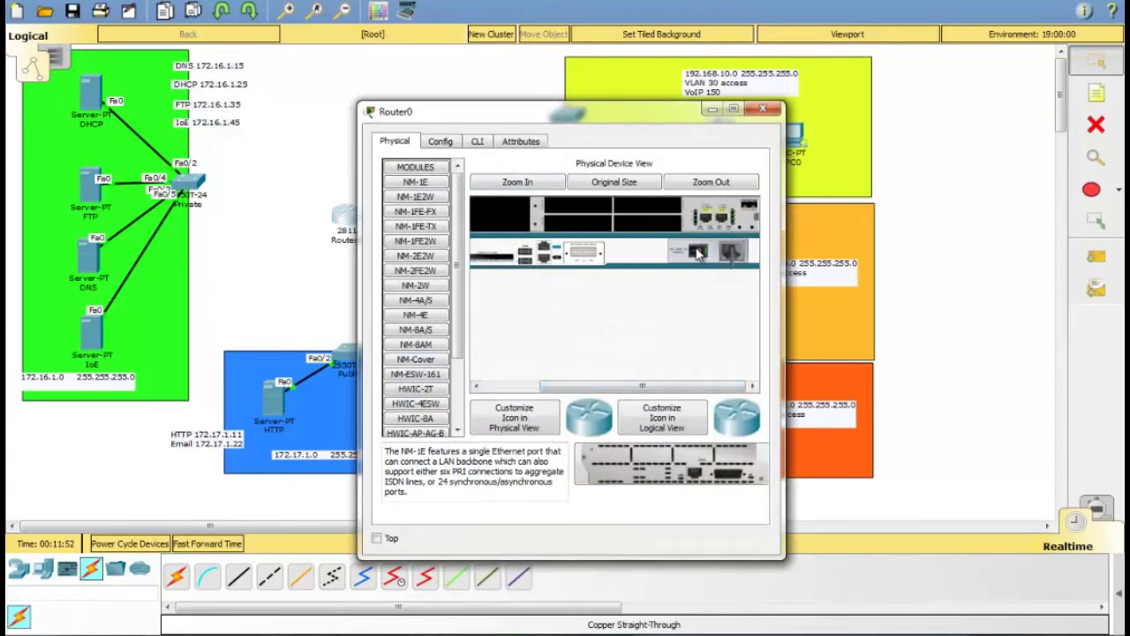
{"action": "left_click_drag", "start_coordinate": [658, 391], "coordinate": [589, 395]}
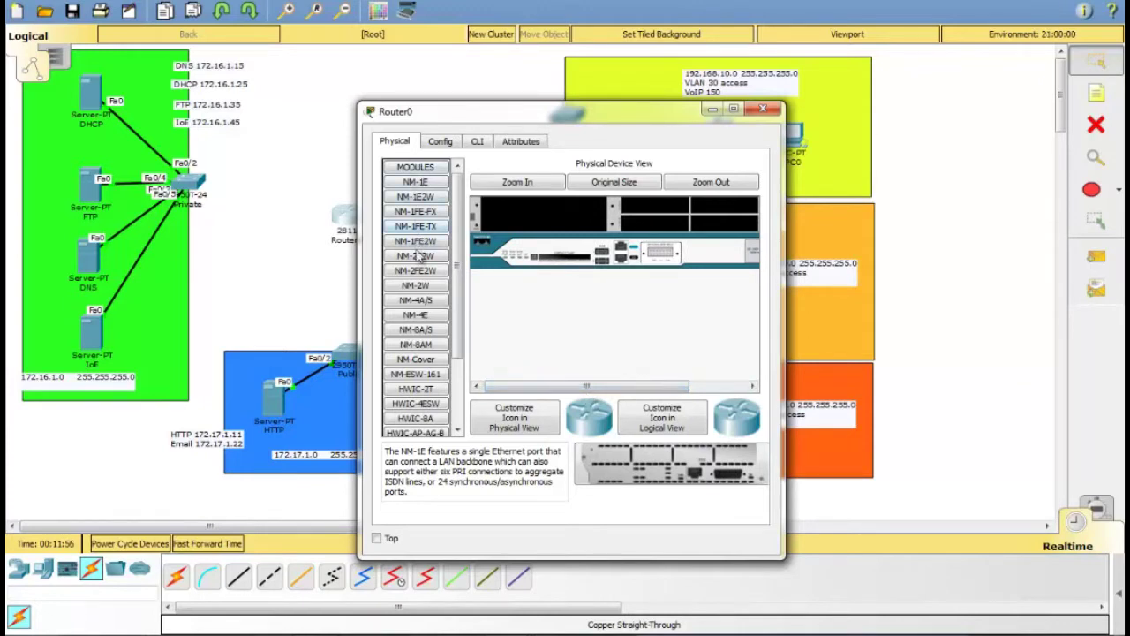
{"action": "left_click_drag", "start_coordinate": [420, 276], "coordinate": [542, 244]}
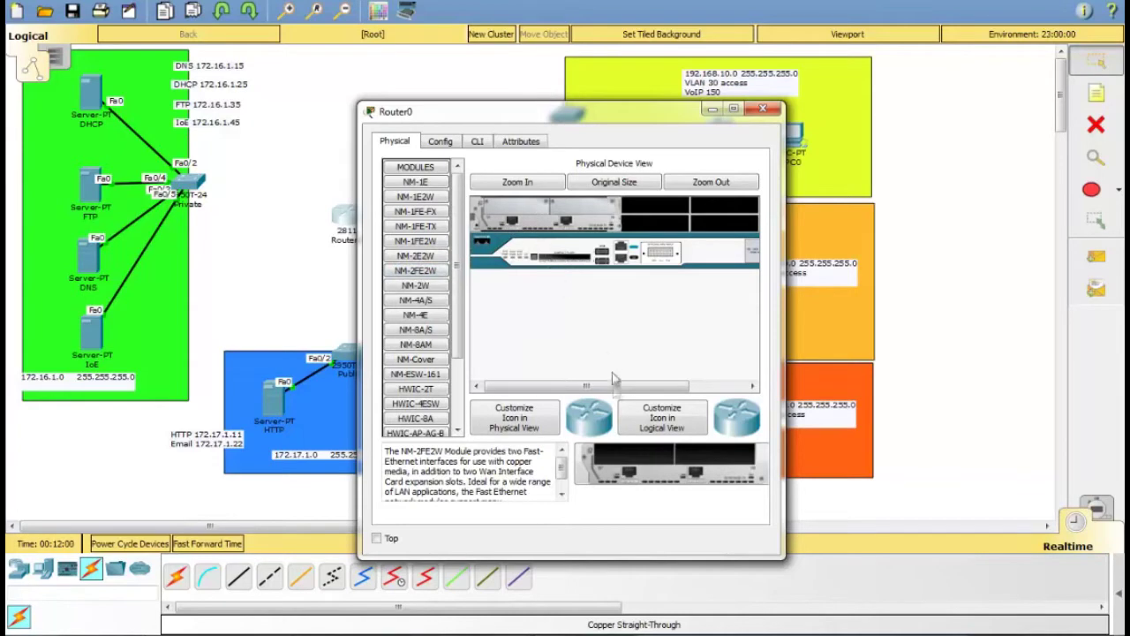
{"action": "left_click_drag", "start_coordinate": [604, 392], "coordinate": [658, 393]}
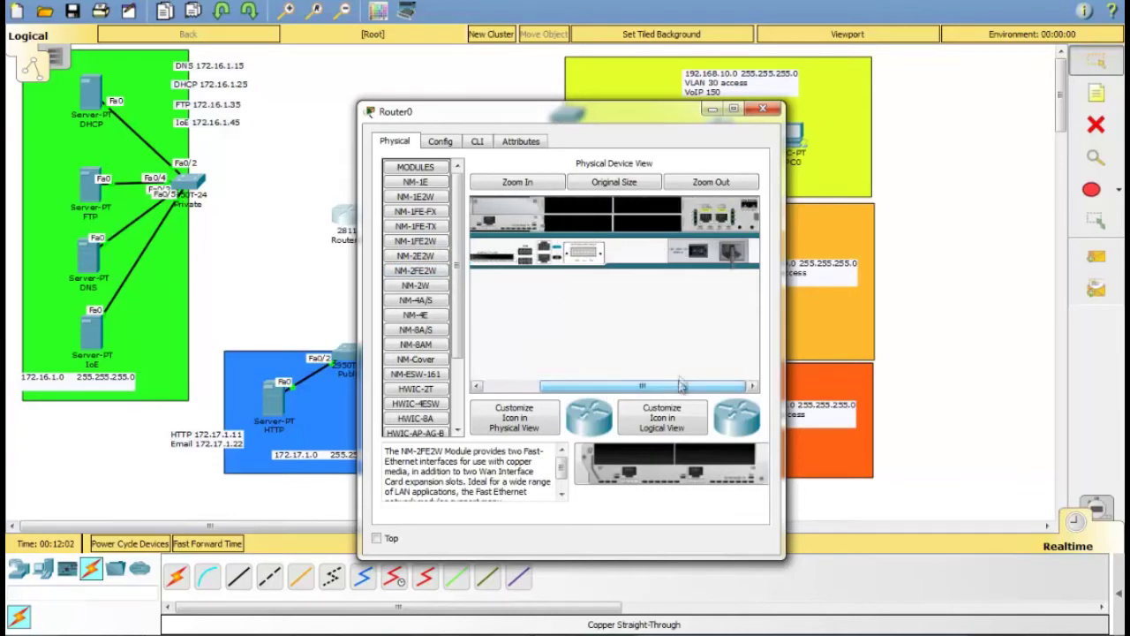
{"action": "left_click", "coordinate": [763, 109]}
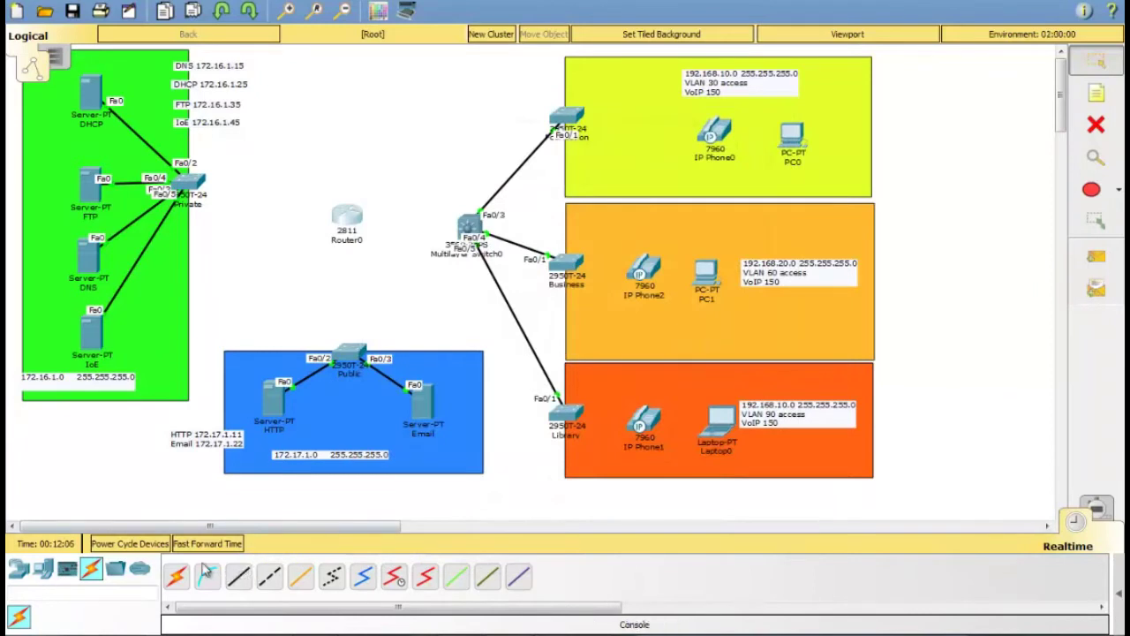
Step: Connect Router0's FastEthernet0/0 to the Private switch's FastEthernet0/1 with a copper straight-through cable
{"action": "left_click", "coordinate": [237, 576]}
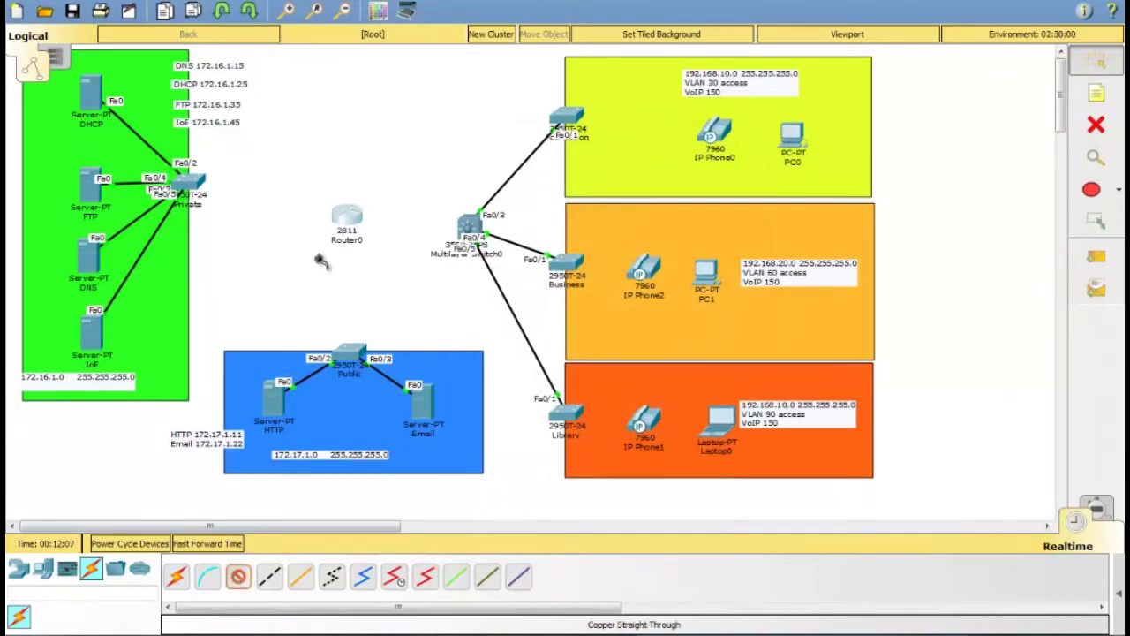
{"action": "left_click", "coordinate": [348, 219]}
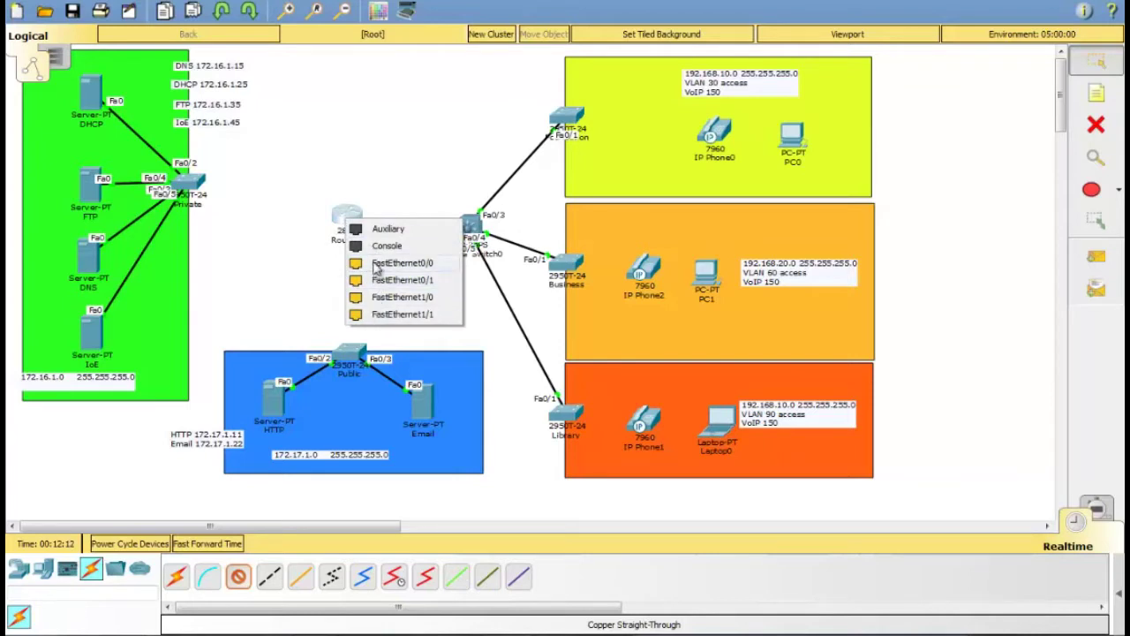
{"action": "left_click", "coordinate": [375, 267]}
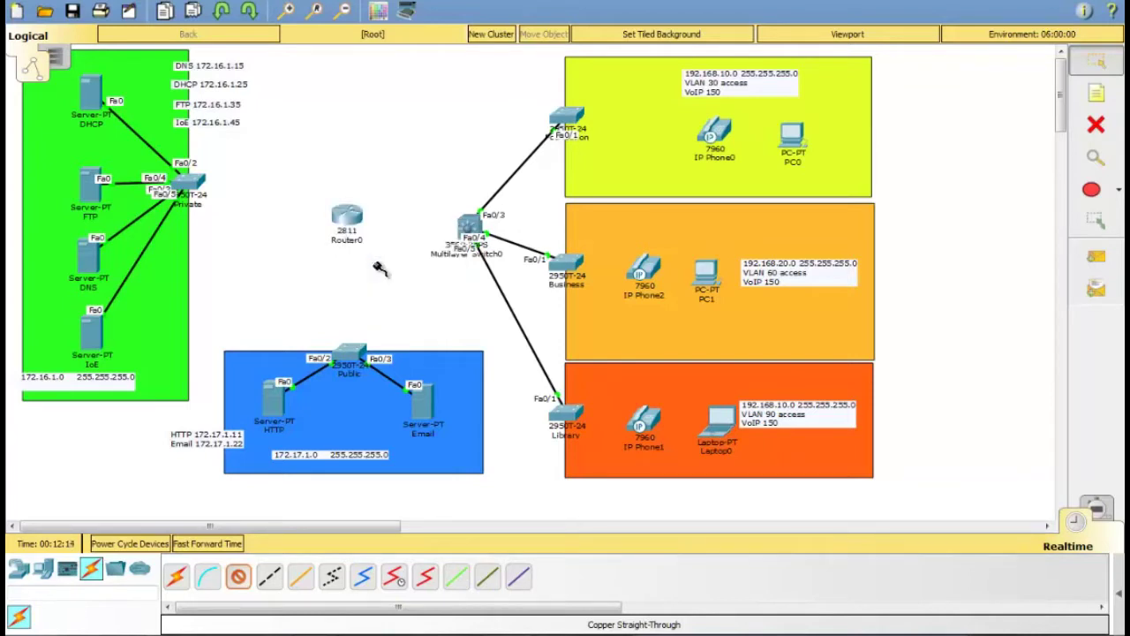
{"action": "left_click", "coordinate": [190, 185]}
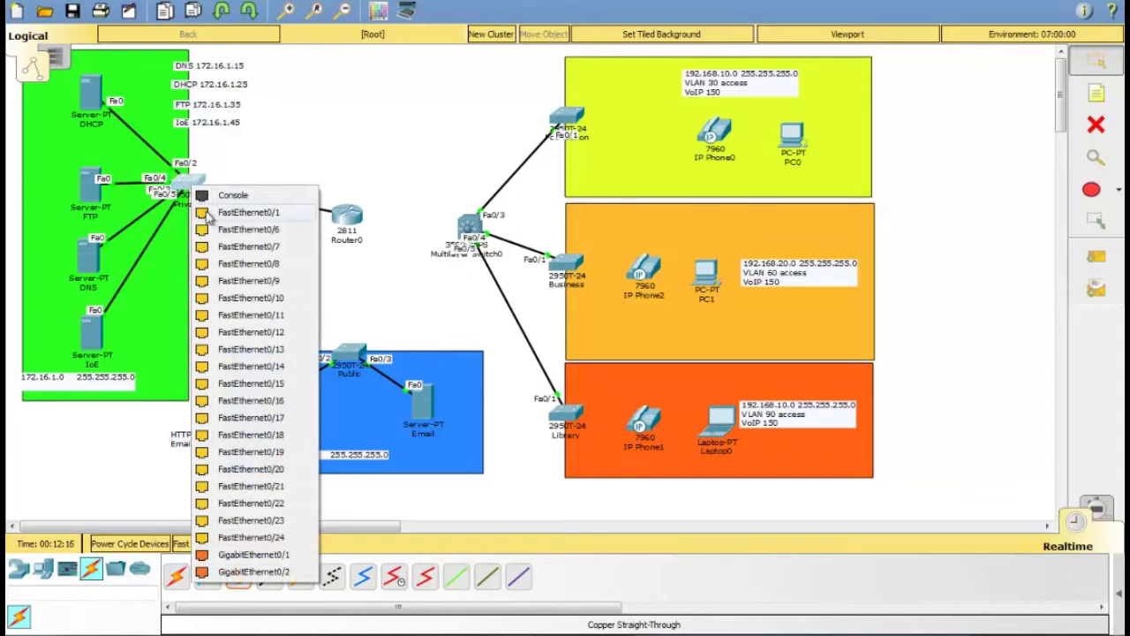
{"action": "left_click", "coordinate": [206, 216]}
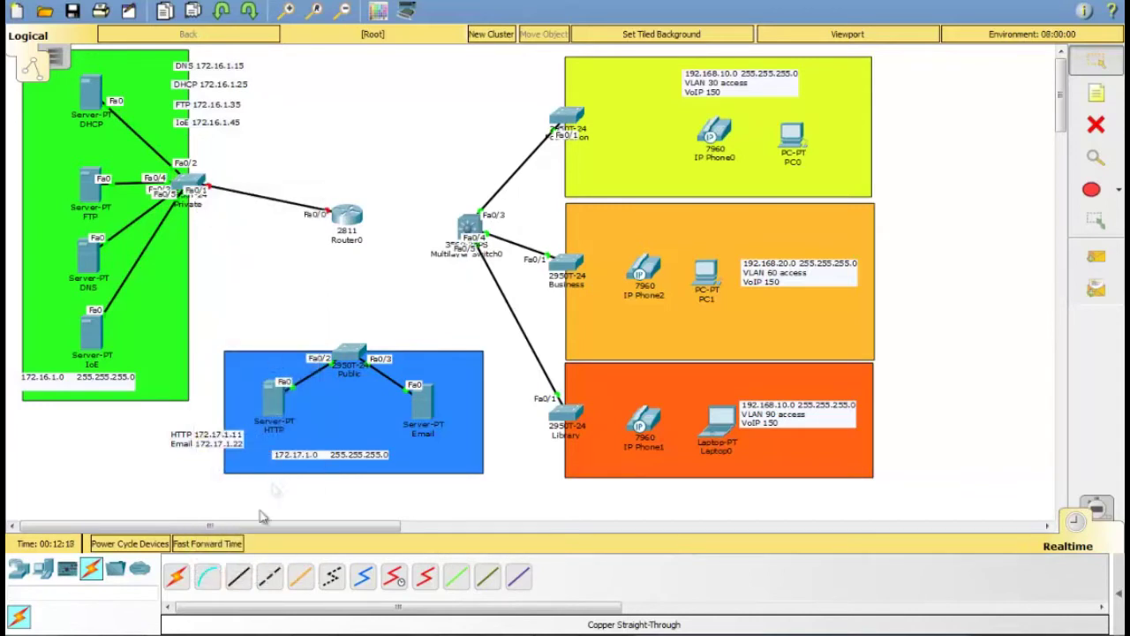
Step: Connect Router0's FastEthernet0/1 to the Public switch's FastEthernet0/1 with a copper straight-through cable
{"action": "left_click", "coordinate": [240, 577]}
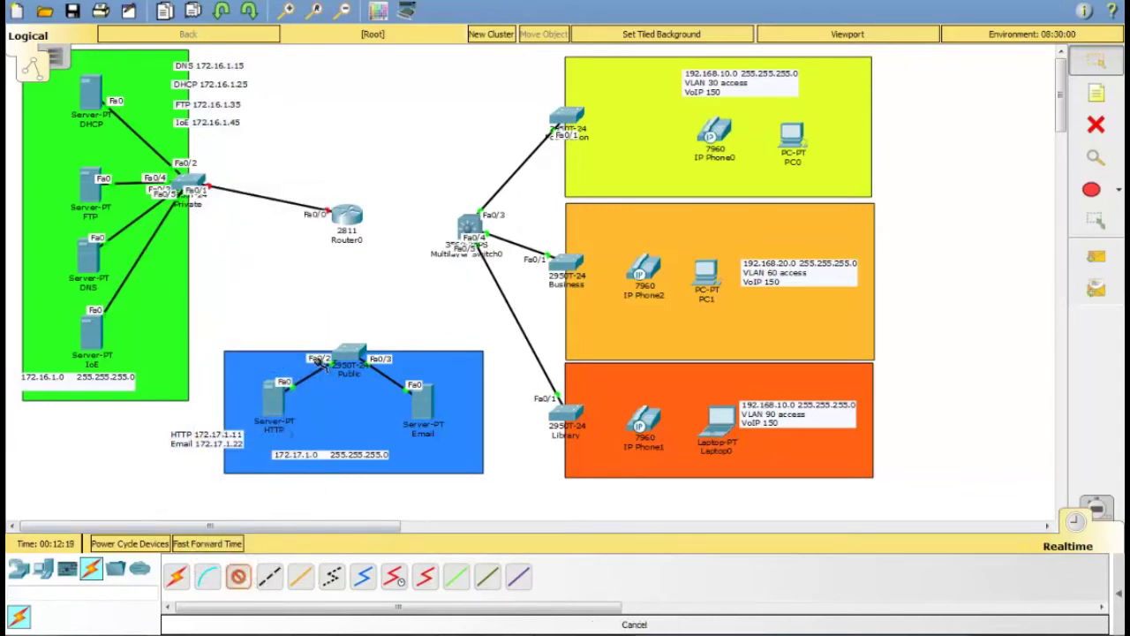
{"action": "left_click", "coordinate": [357, 230]}
{"action": "left_click", "coordinate": [379, 277]}
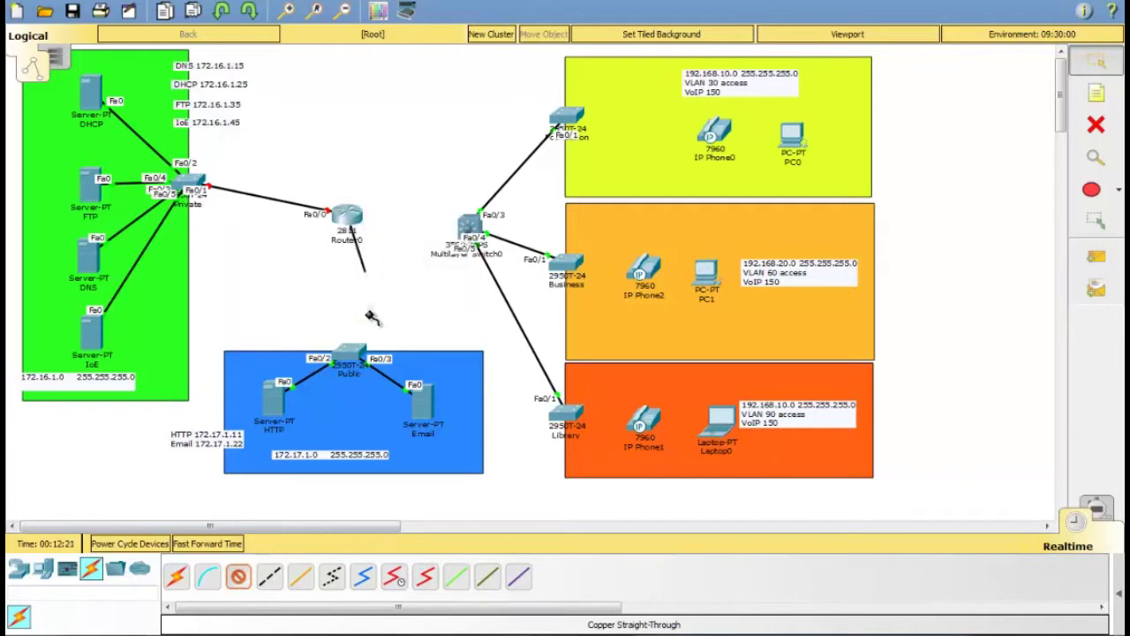
{"action": "left_click", "coordinate": [357, 354]}
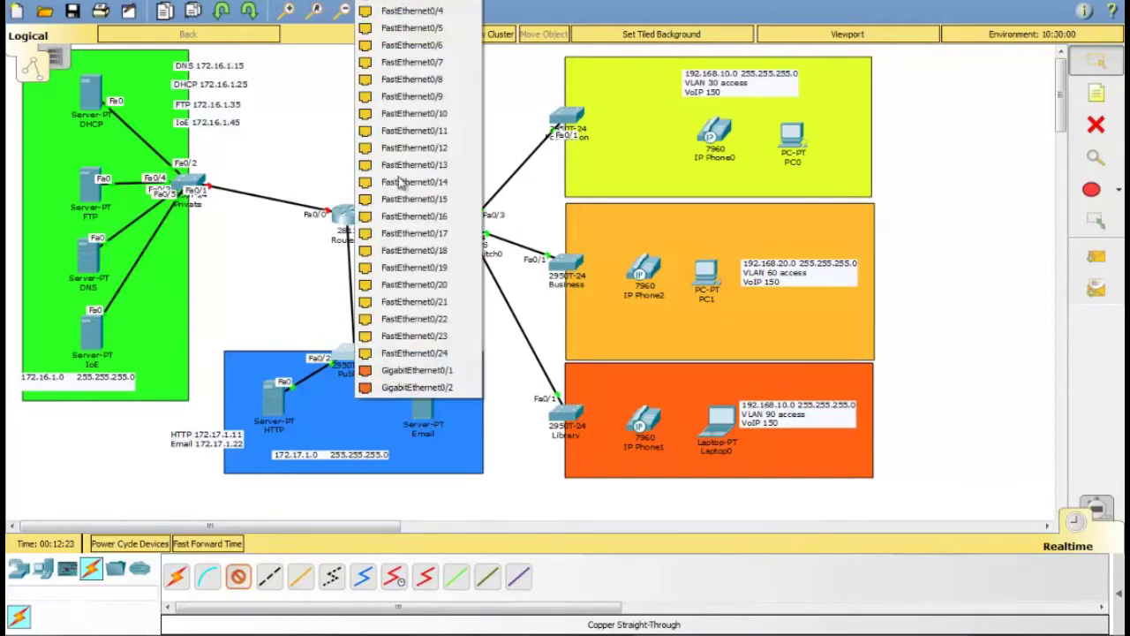
{"action": "left_click", "coordinate": [426, 8]}
Step: Connect Router0's FastEthernet1/0 to Multilayer Switch0's FastEthernet0/1 with a copper straight-through cable
{"action": "left_click", "coordinate": [237, 578]}
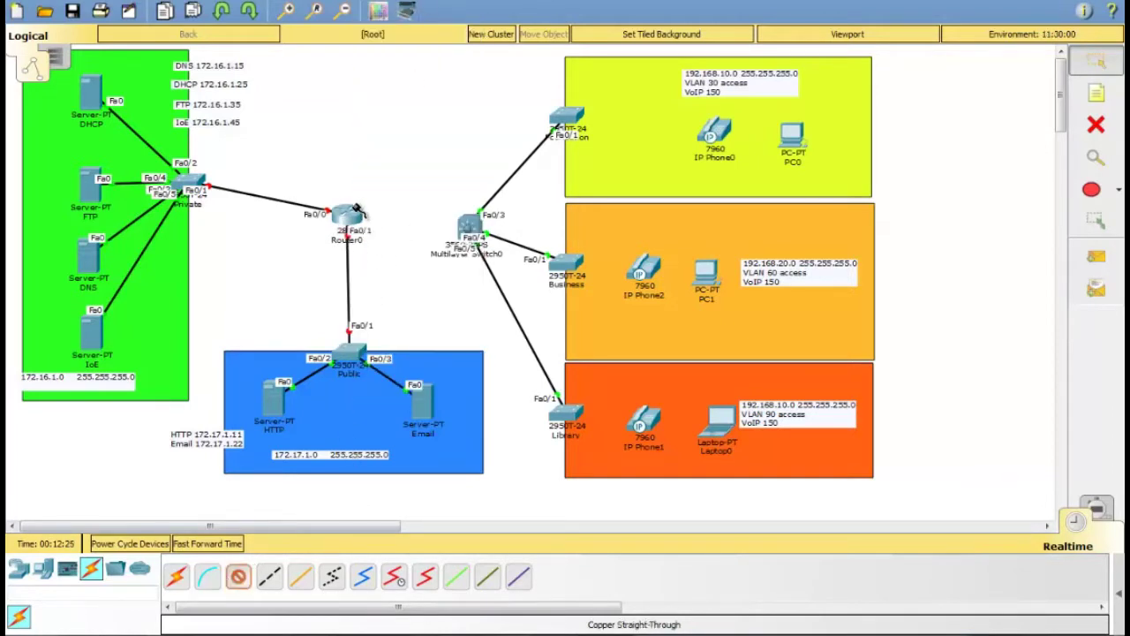
{"action": "left_click", "coordinate": [353, 219]}
{"action": "left_click", "coordinate": [385, 275]}
{"action": "left_click", "coordinate": [465, 237]}
{"action": "left_click", "coordinate": [508, 259]}
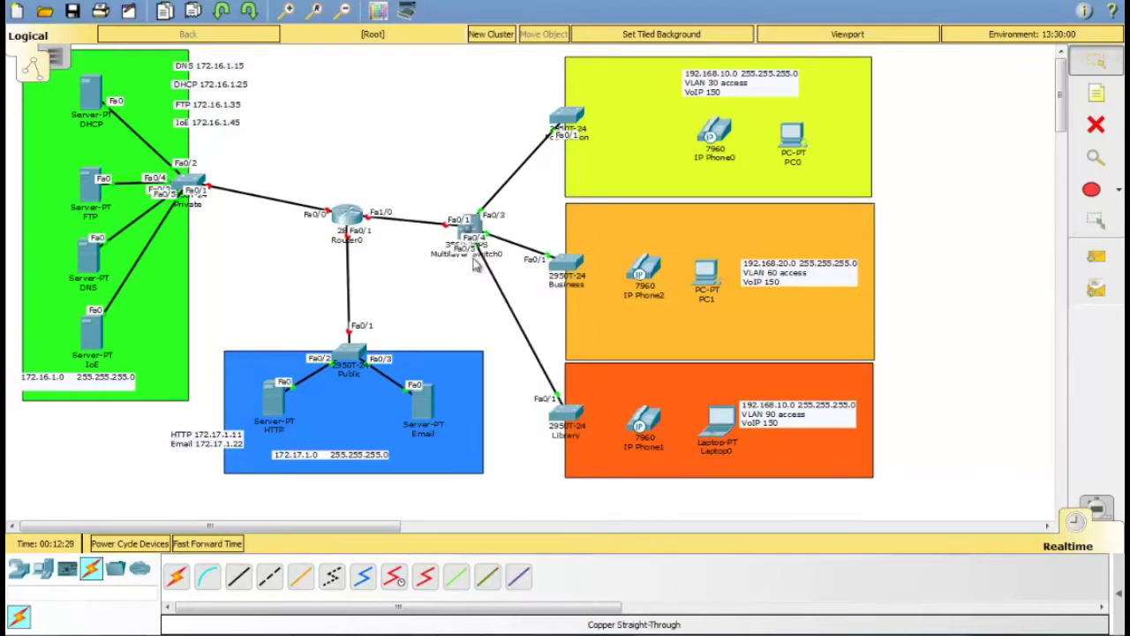
Step: Configure Router0's FastEthernet0/0 with IP address 172.16.1.1 and subnet mask 255.255.255.0, and turn the port on
{"action": "left_click", "coordinate": [348, 216]}
{"action": "mouse_move", "coordinate": [529, 403]}
{"action": "left_mouse_down"}
{"action": "mouse_move", "coordinate": [574, 405]}
{"action": "mouse_move", "coordinate": [512, 404]}
{"action": "left_mouse_up"}
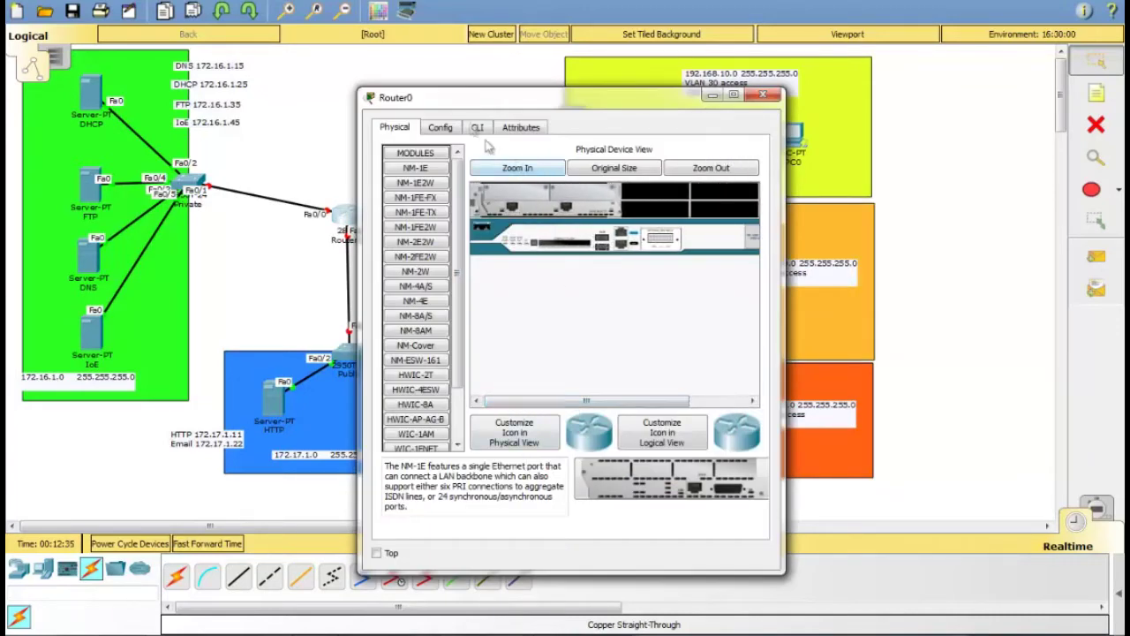
{"action": "left_click_drag", "start_coordinate": [468, 99], "coordinate": [543, 86]}
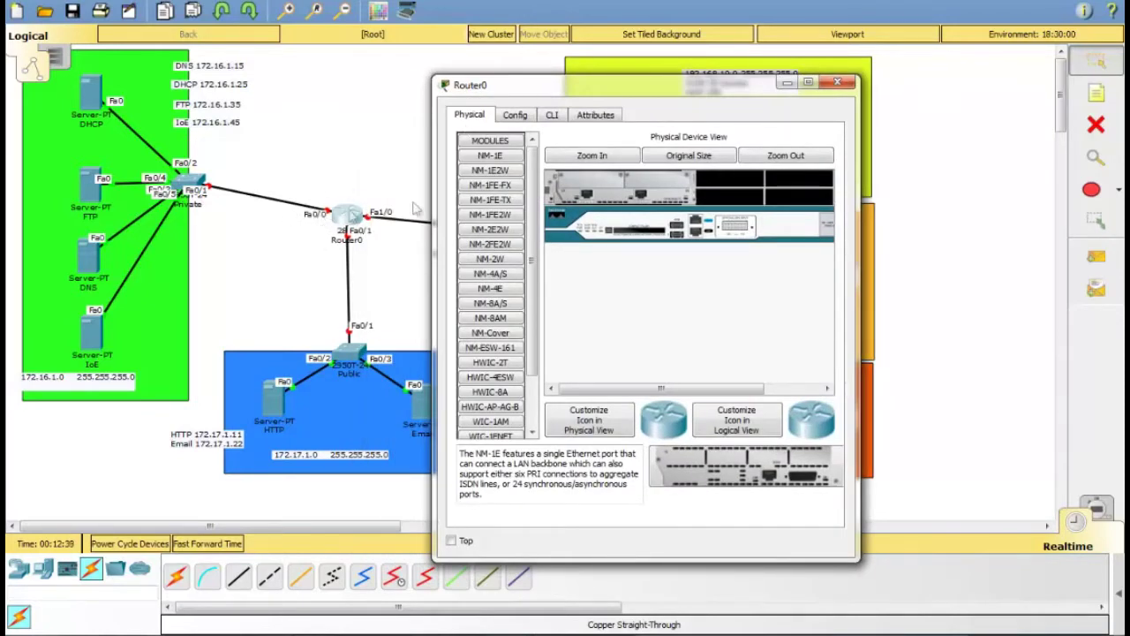
{"action": "left_click", "coordinate": [548, 122]}
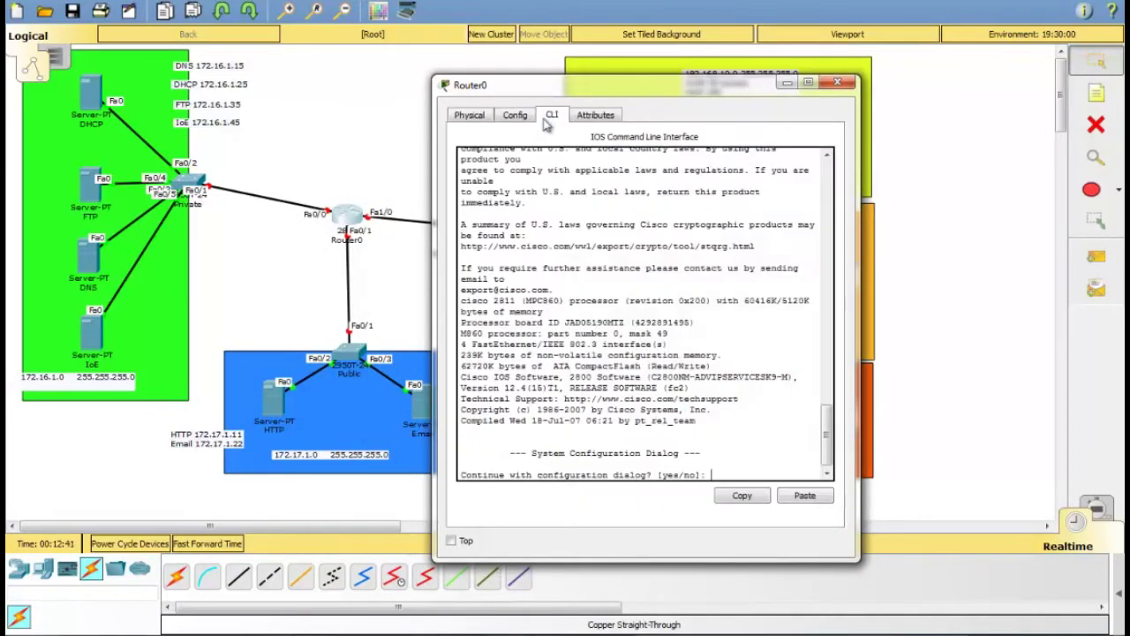
{"action": "left_click", "coordinate": [526, 122]}
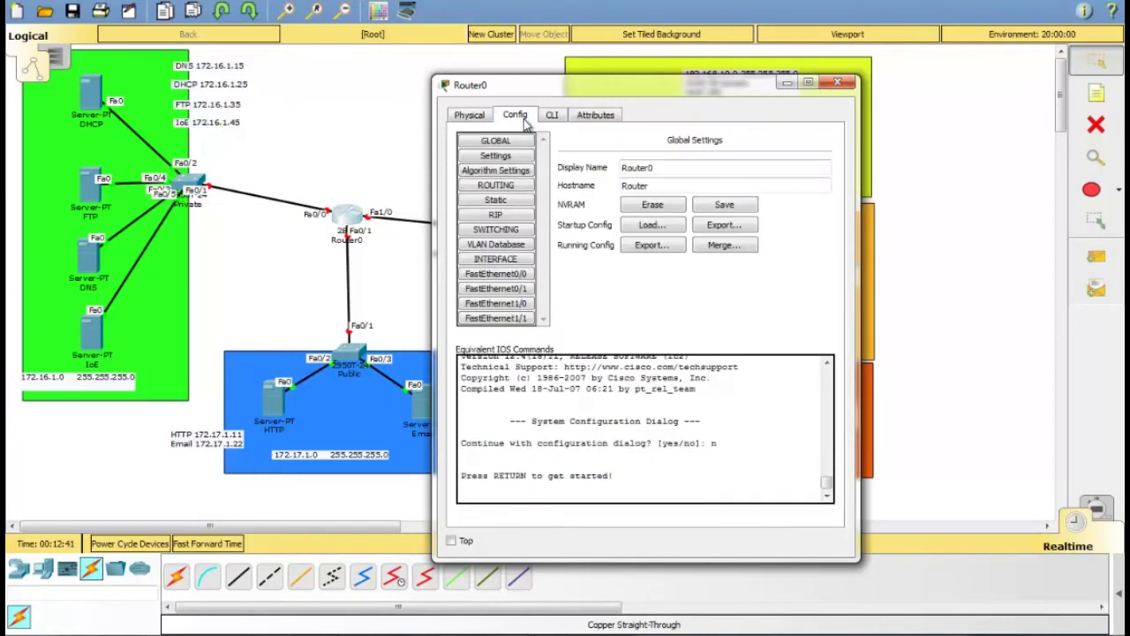
{"action": "left_click", "coordinate": [517, 275]}
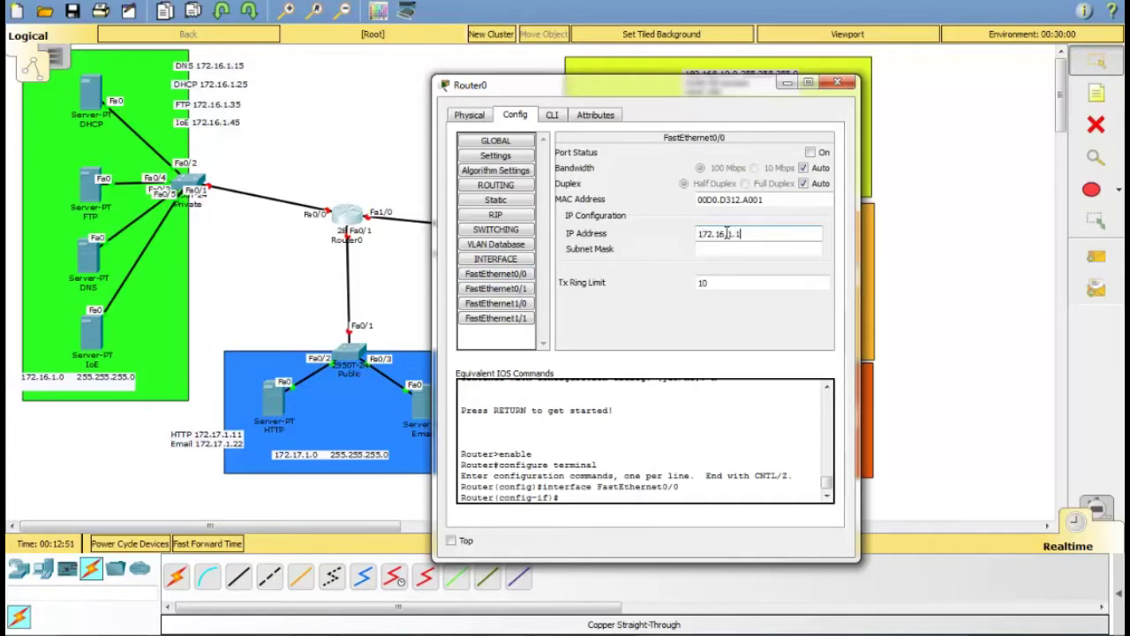
{"action": "key", "text": "Tab"}
{"action": "key", "text": "End"}
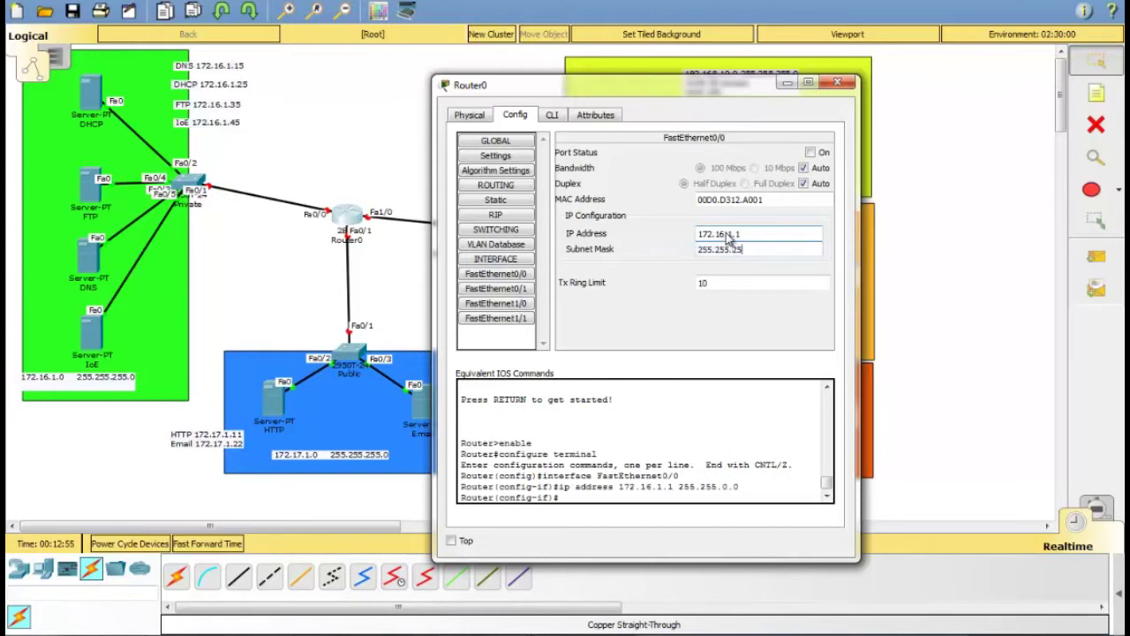
{"action": "left_click", "coordinate": [811, 152]}
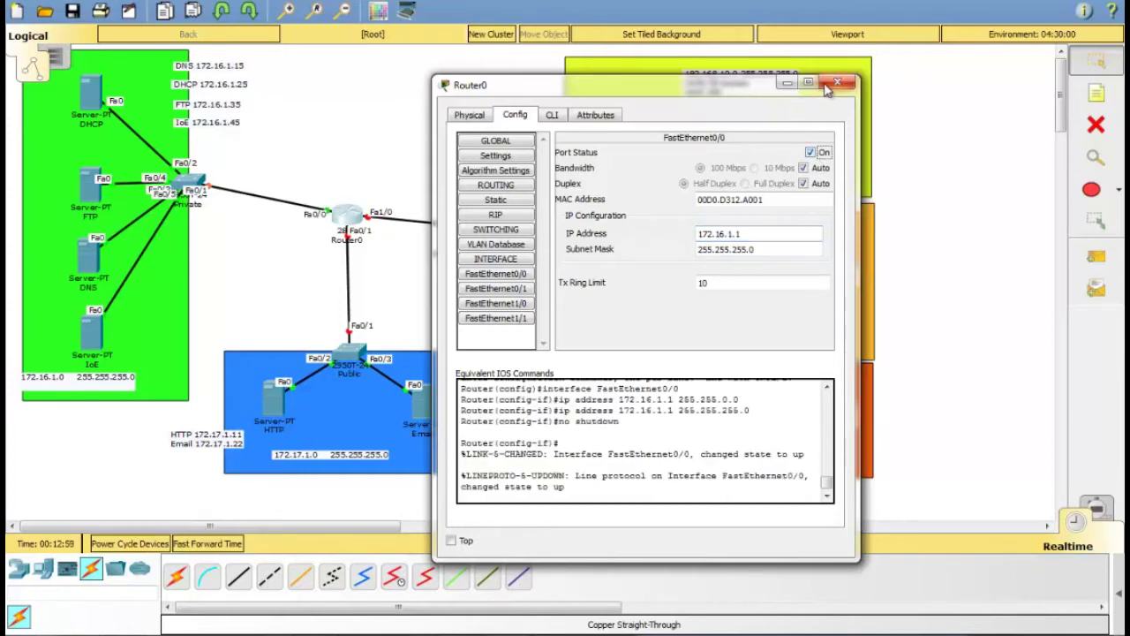
Step: Configure Router0's FastEthernet0/1 with IP address 172.17.1.1 and subnet mask 255.255.255.0, and turn the port on
{"action": "left_click_drag", "start_coordinate": [632, 89], "coordinate": [672, 78]}
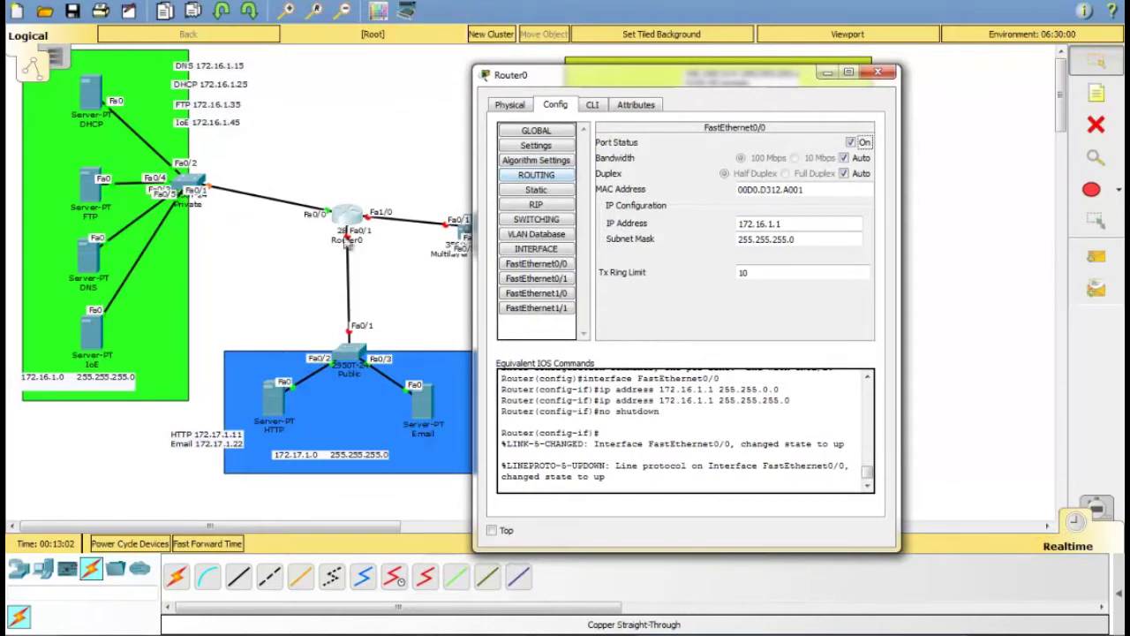
{"action": "left_click", "coordinate": [529, 280]}
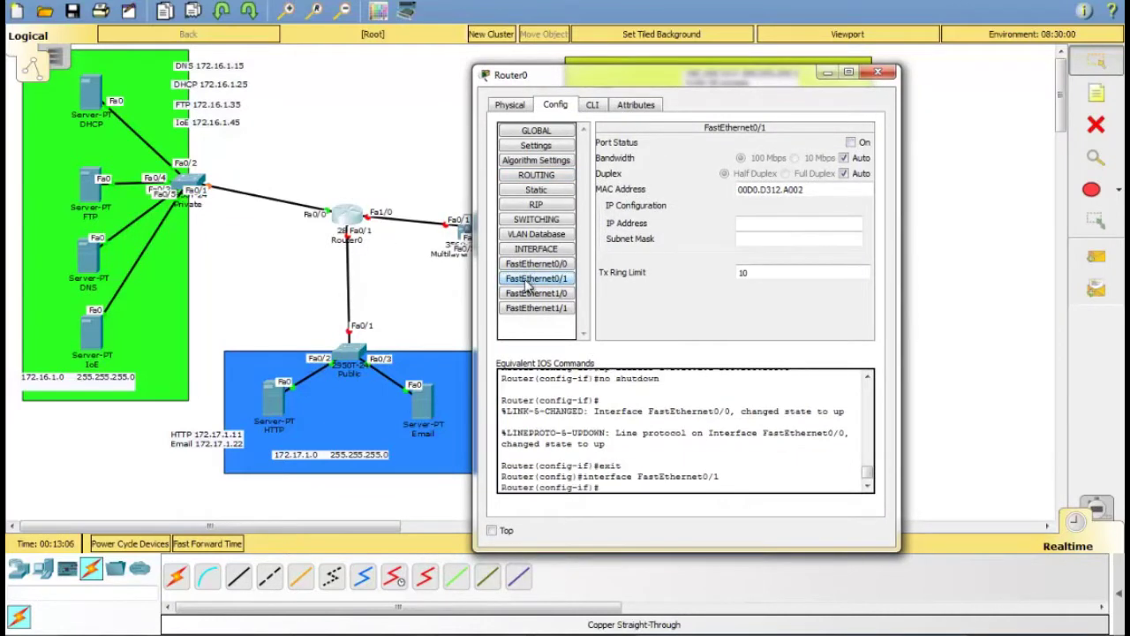
{"action": "left_click", "coordinate": [801, 220]}
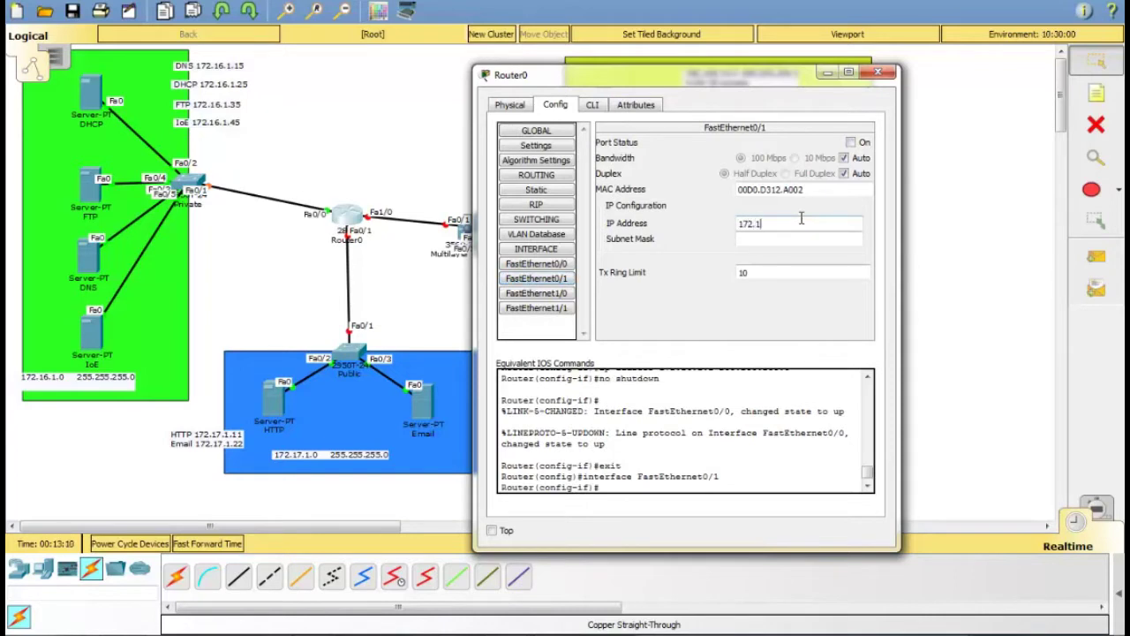
{"action": "type", "text": "172.17.1.22"}
{"action": "key", "text": "Tab"}
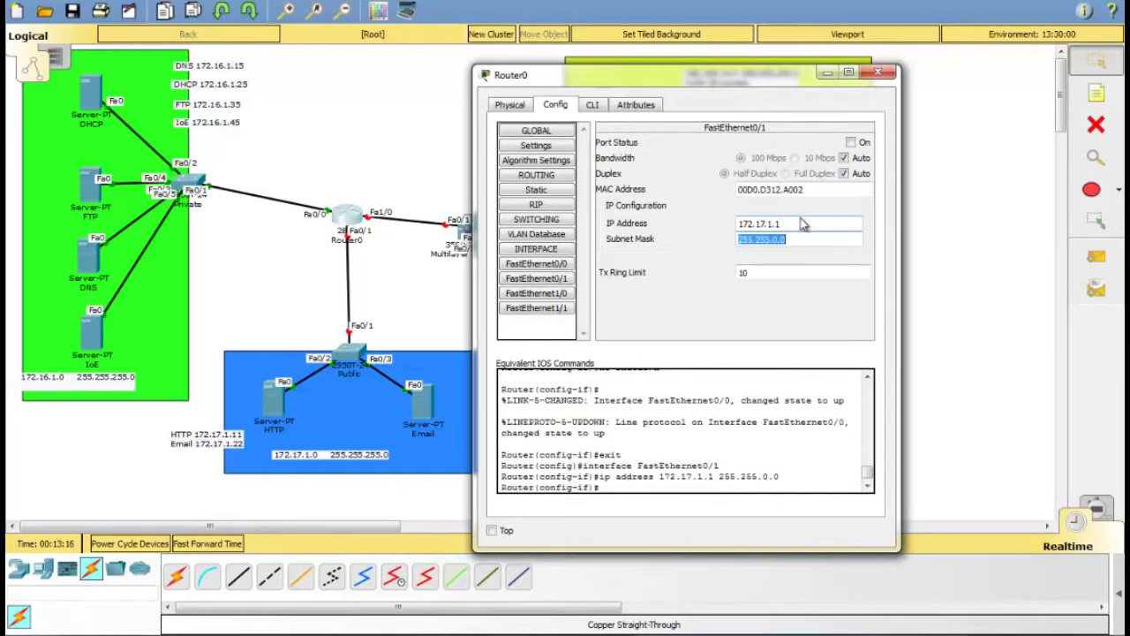
{"action": "key", "text": "End"}
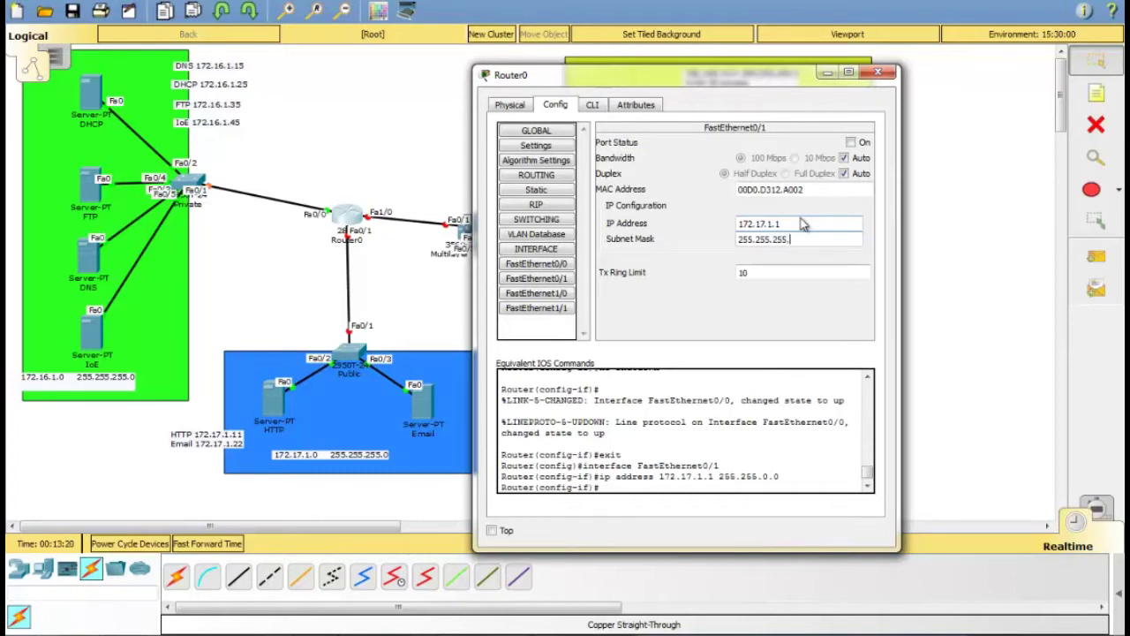
{"action": "left_click", "coordinate": [852, 143]}
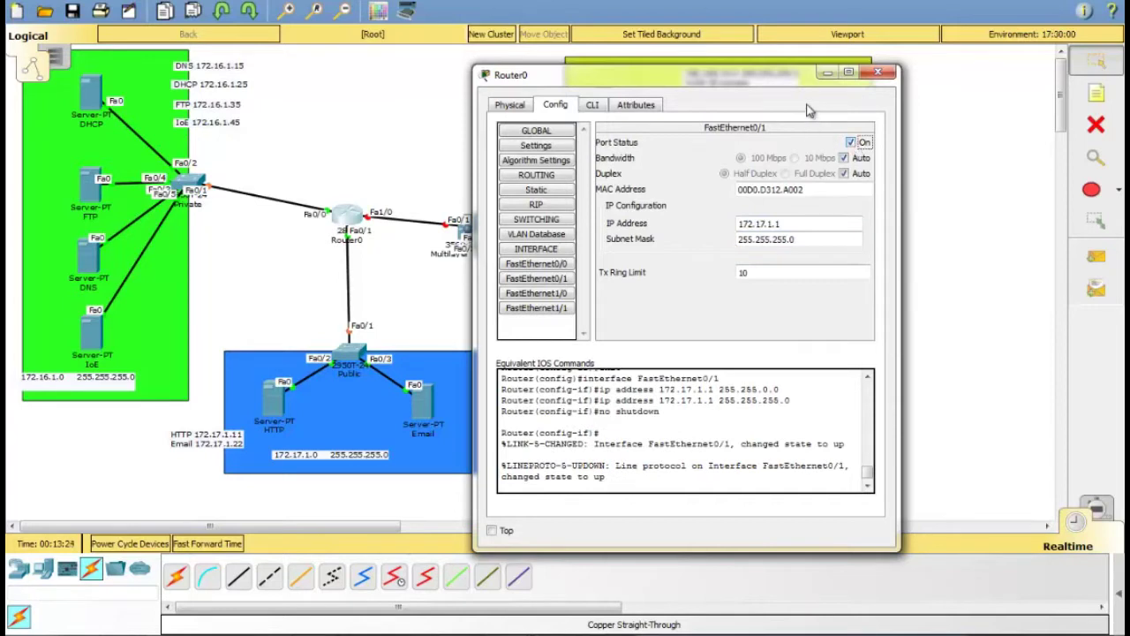
Step: Turn on Router0's FastEthernet1/0 port without assigning an IP address, and close the router's configuration window
{"action": "left_click_drag", "start_coordinate": [776, 76], "coordinate": [850, 74]}
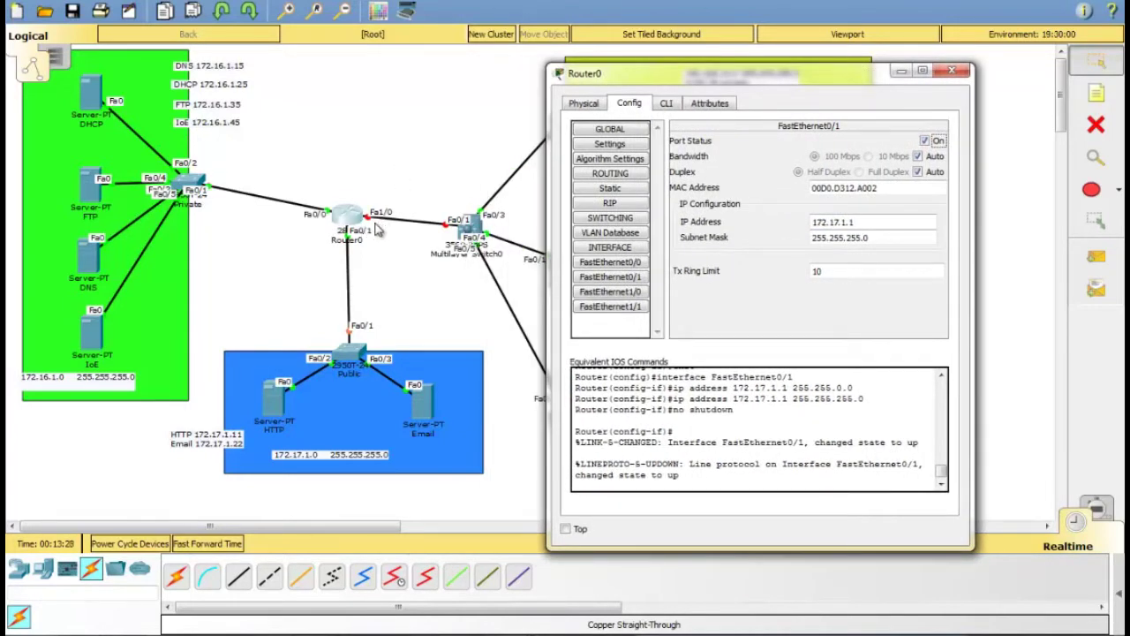
{"action": "left_click", "coordinate": [619, 292]}
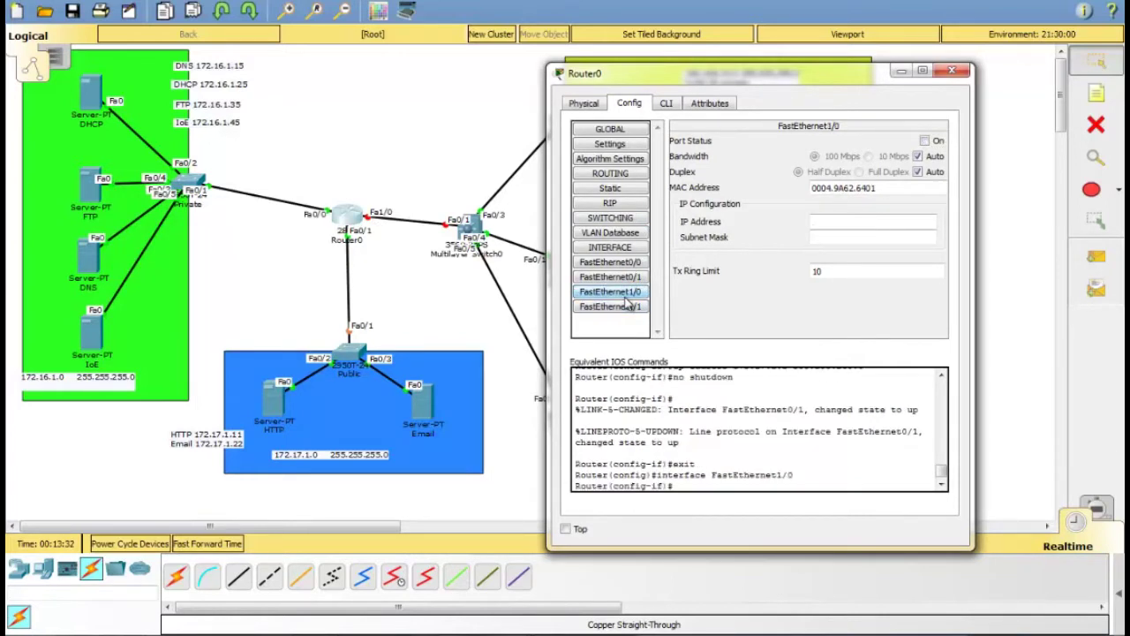
{"action": "left_click", "coordinate": [925, 141]}
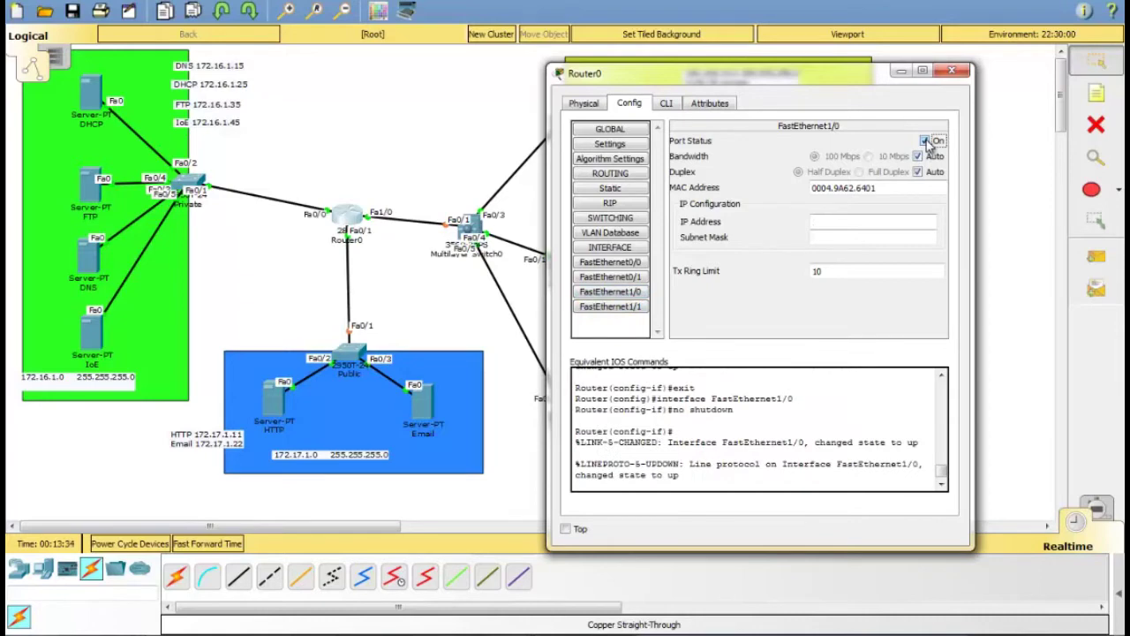
{"action": "left_click", "coordinate": [953, 74]}
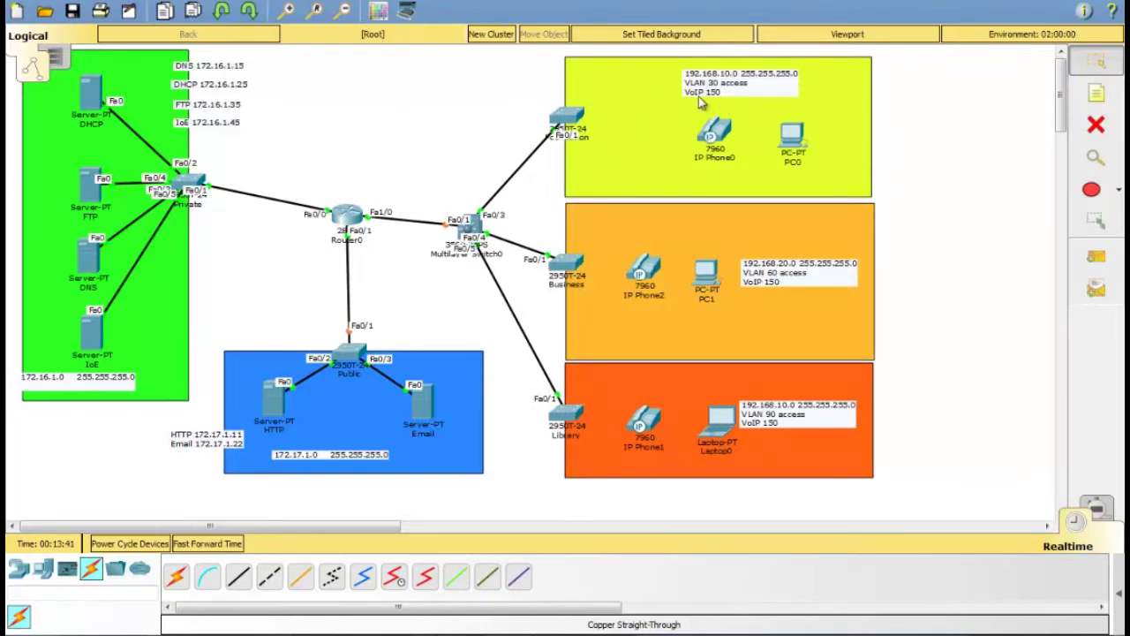
Step: Open the DHCP service settings of the DHCP server and set the pool name to Foundation
{"action": "left_click", "coordinate": [91, 93]}
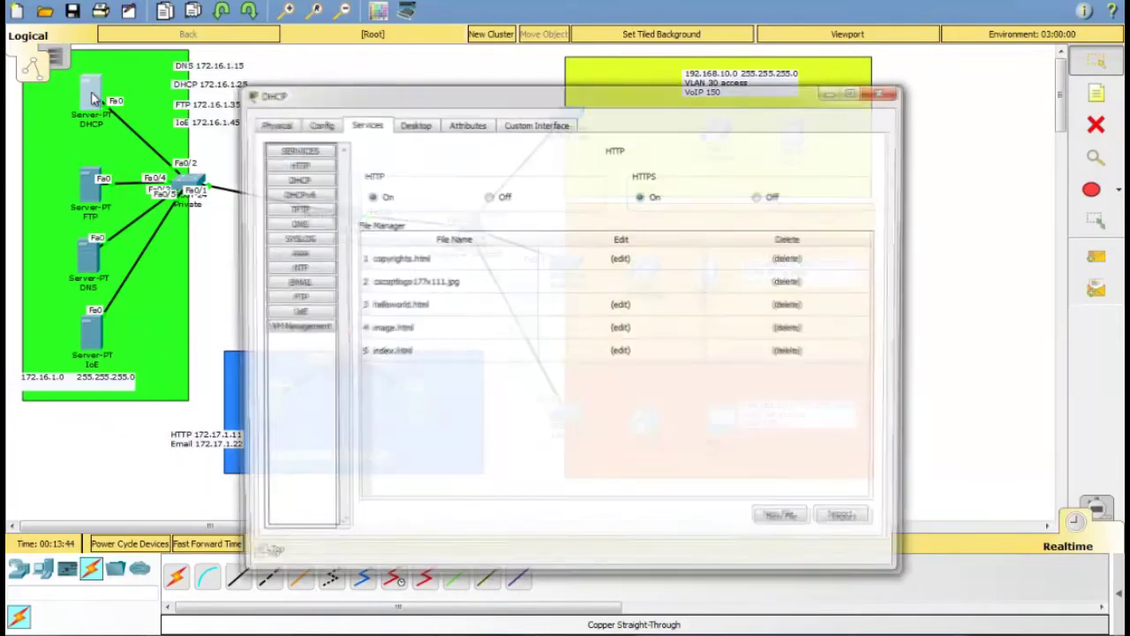
{"action": "left_click", "coordinate": [413, 126]}
{"action": "left_click", "coordinate": [369, 124]}
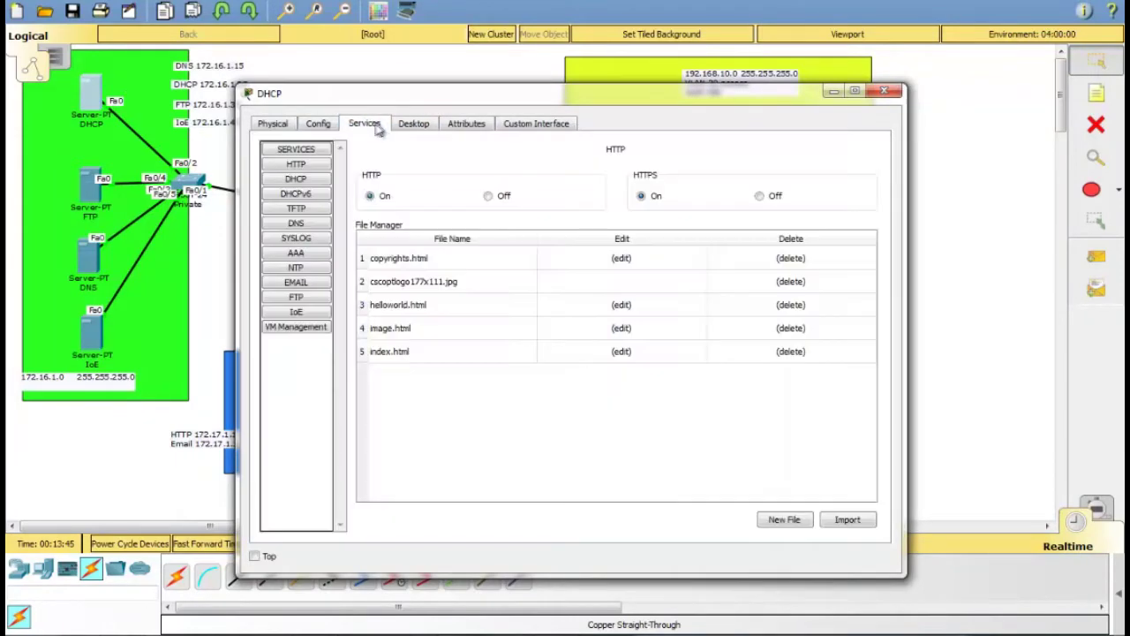
{"action": "left_click", "coordinate": [297, 180]}
{"action": "left_click_drag", "start_coordinate": [499, 97], "coordinate": [332, 261]}
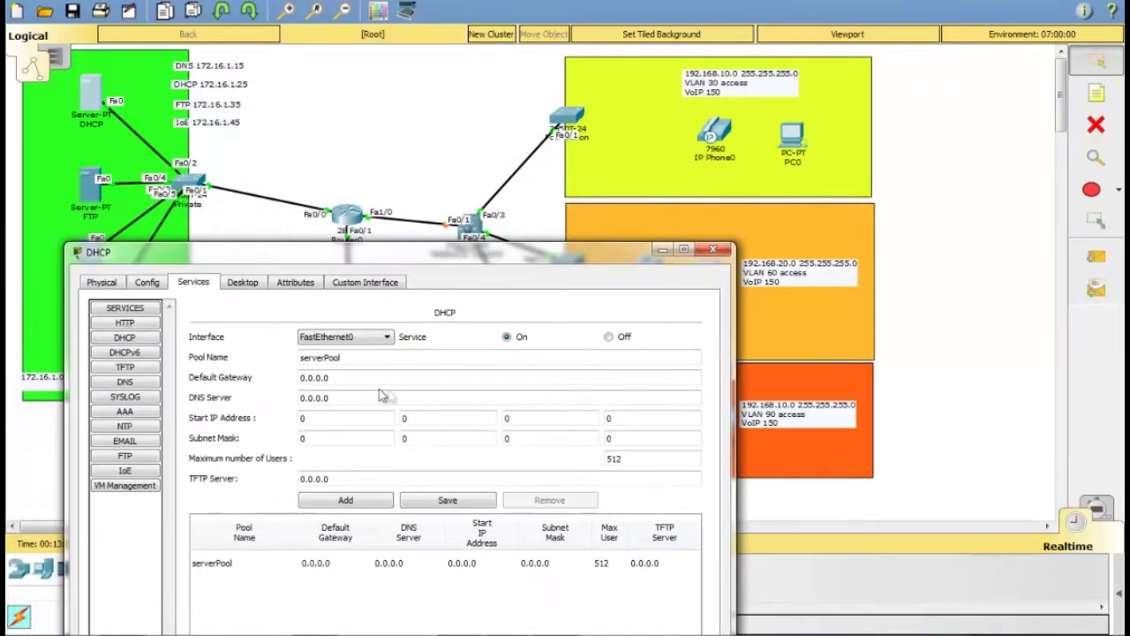
{"action": "left_click_drag", "start_coordinate": [357, 362], "coordinate": [257, 358]}
{"action": "type", "text": "Foundation"}
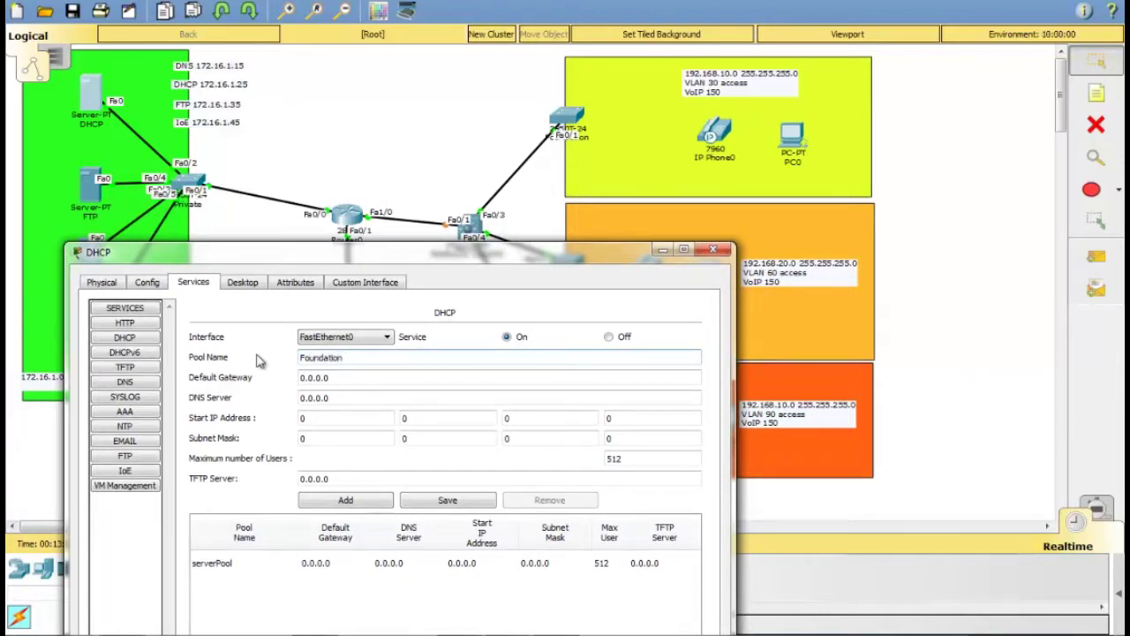
Step: Set the Foundation pool's default gateway to 192.168.10.1 and its DNS server to 172.16.1.15
{"action": "double_click", "coordinate": [334, 377]}
{"action": "triple_click", "coordinate": [334, 377]}
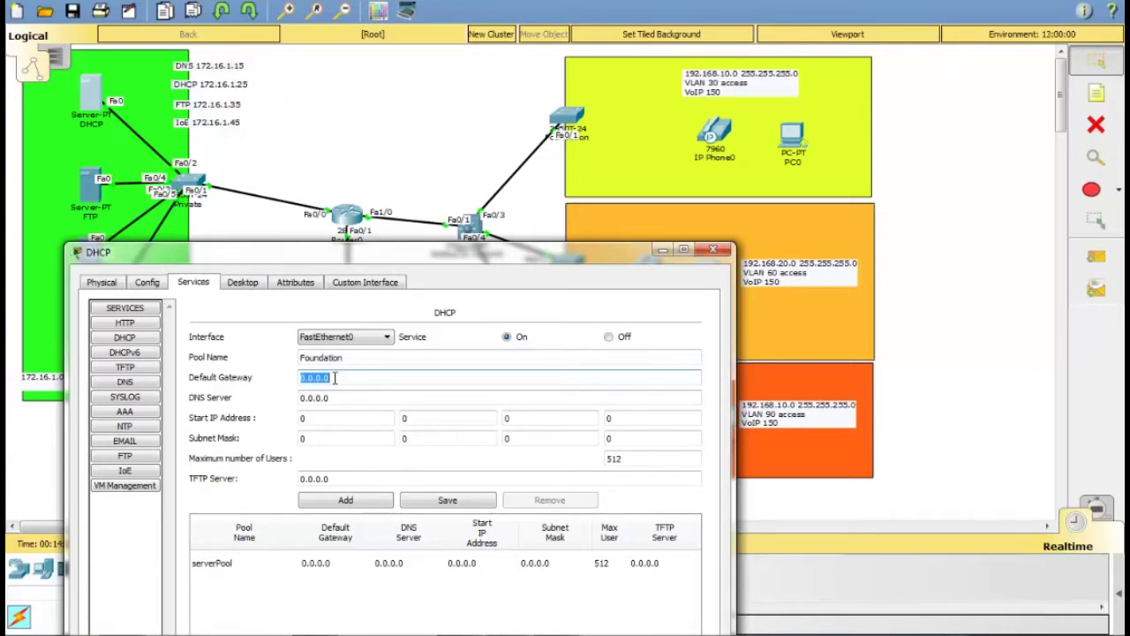
{"action": "type", "text": "192.168.10.1"}
{"action": "key", "text": "Tab"}
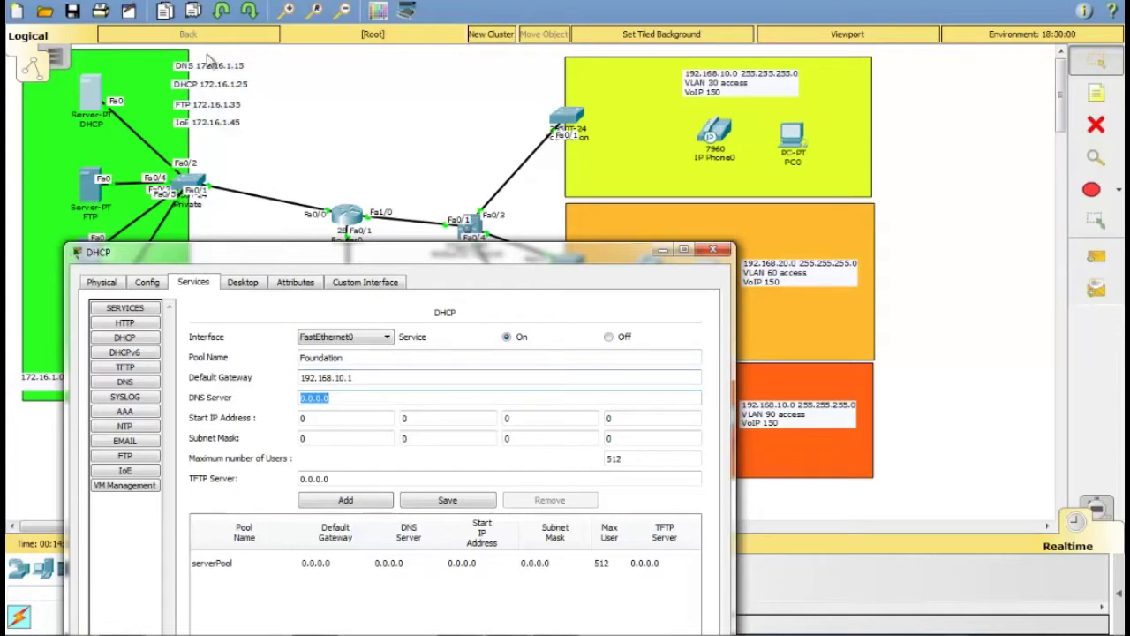
{"action": "type", "text": "172.16.1.15"}
{"action": "key", "text": "Tab"}
Step: Set the start IP address to 192.168.10.2 with subnet mask 255.255.255.0, and add the Foundation pool
{"action": "type", "text": "192."}
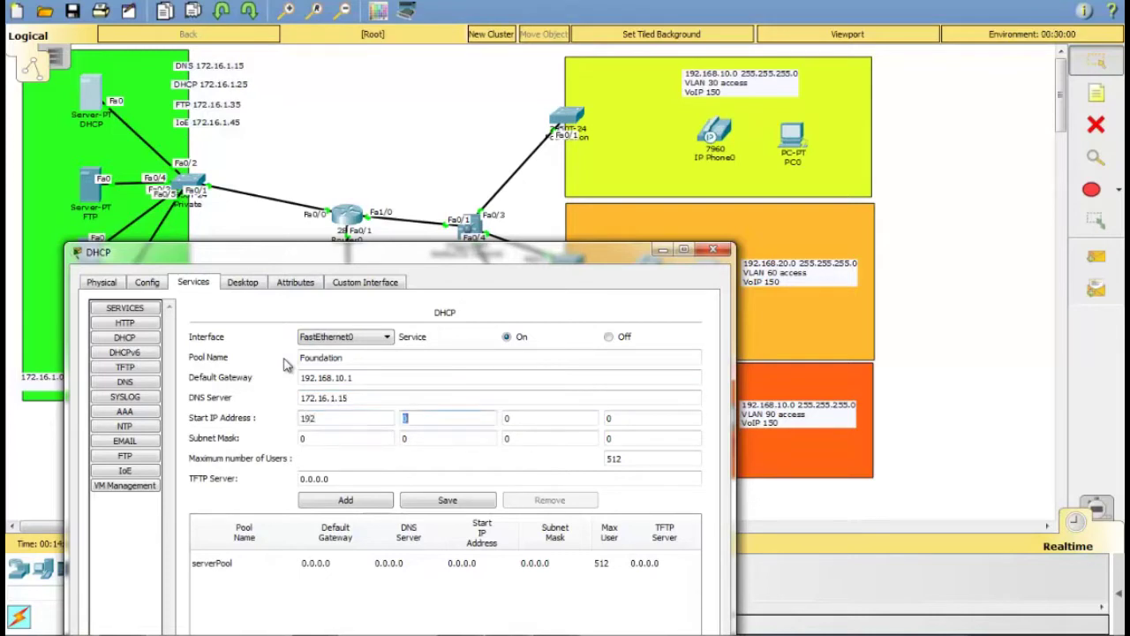
{"action": "type", "text": "168.10."}
{"action": "key", "text": "Tab"}
{"action": "type", "text": "255.255.255."}
{"action": "left_click", "coordinate": [347, 501]}
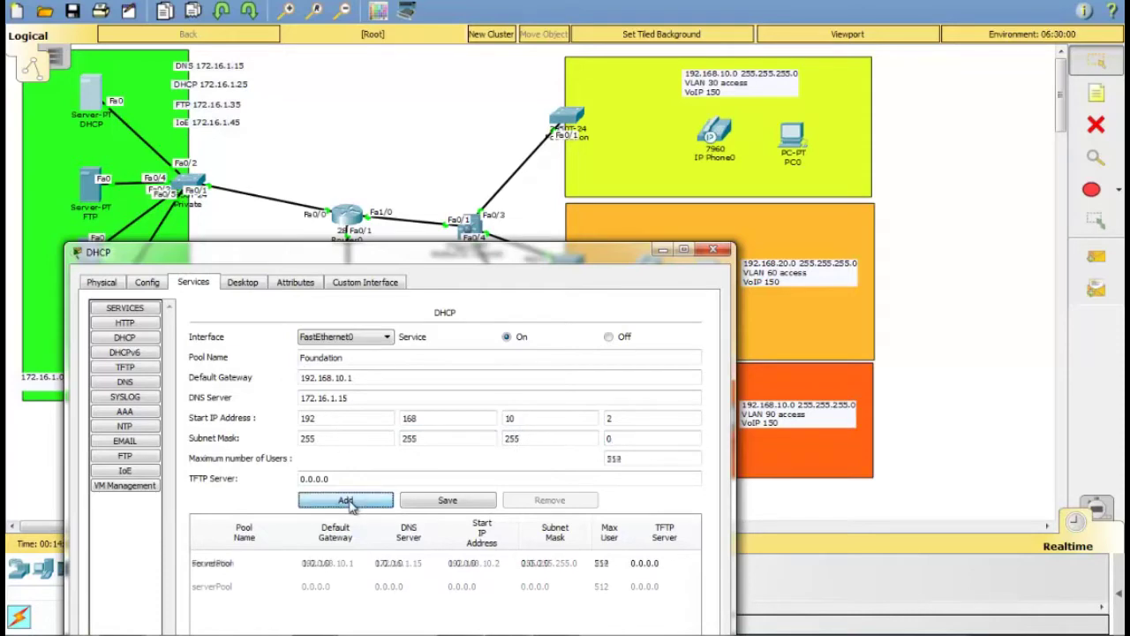
Step: Change the pool name to Business and the default gateway to 192.168.20.1 for a second DHCP pool
{"action": "left_click_drag", "start_coordinate": [357, 357], "coordinate": [293, 357]}
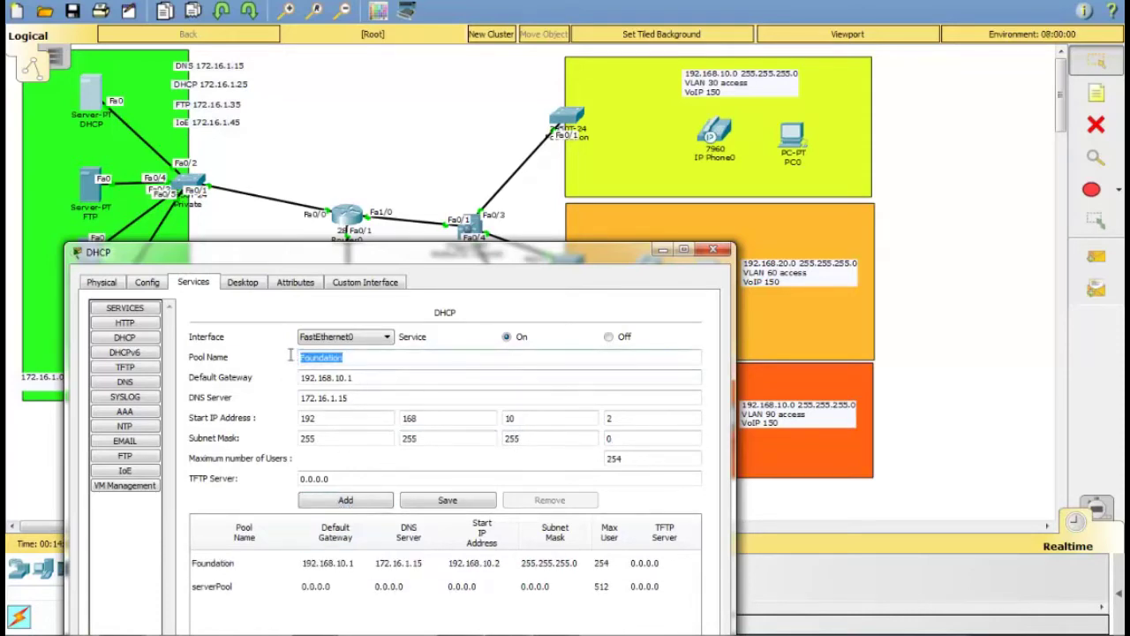
{"action": "left_click_drag", "start_coordinate": [619, 252], "coordinate": [406, 181]}
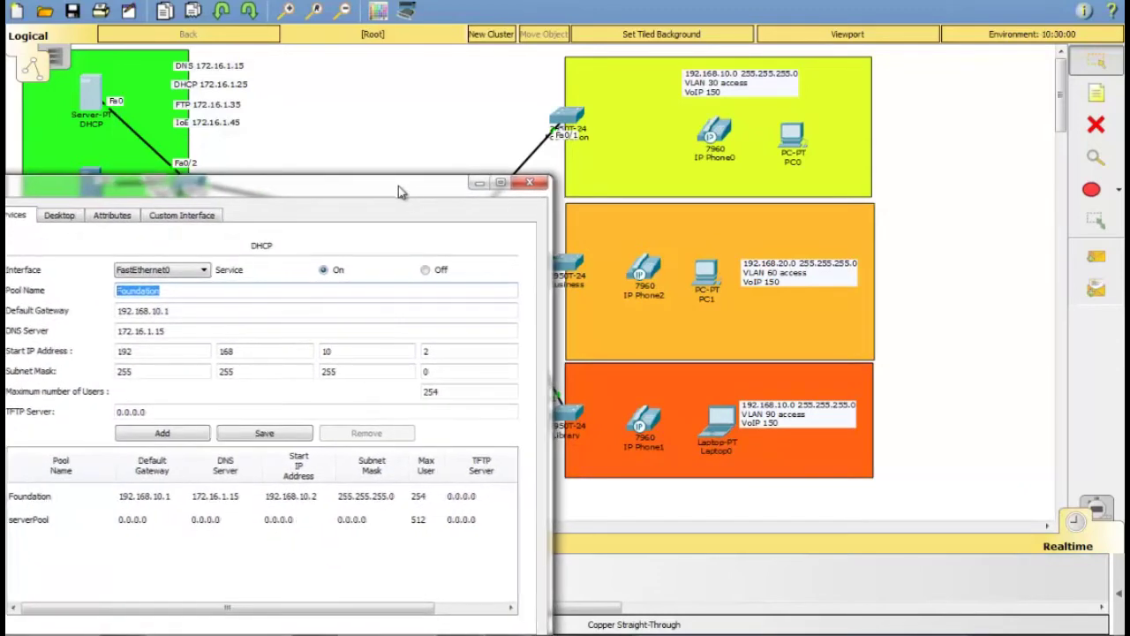
{"action": "type", "text": "B"}
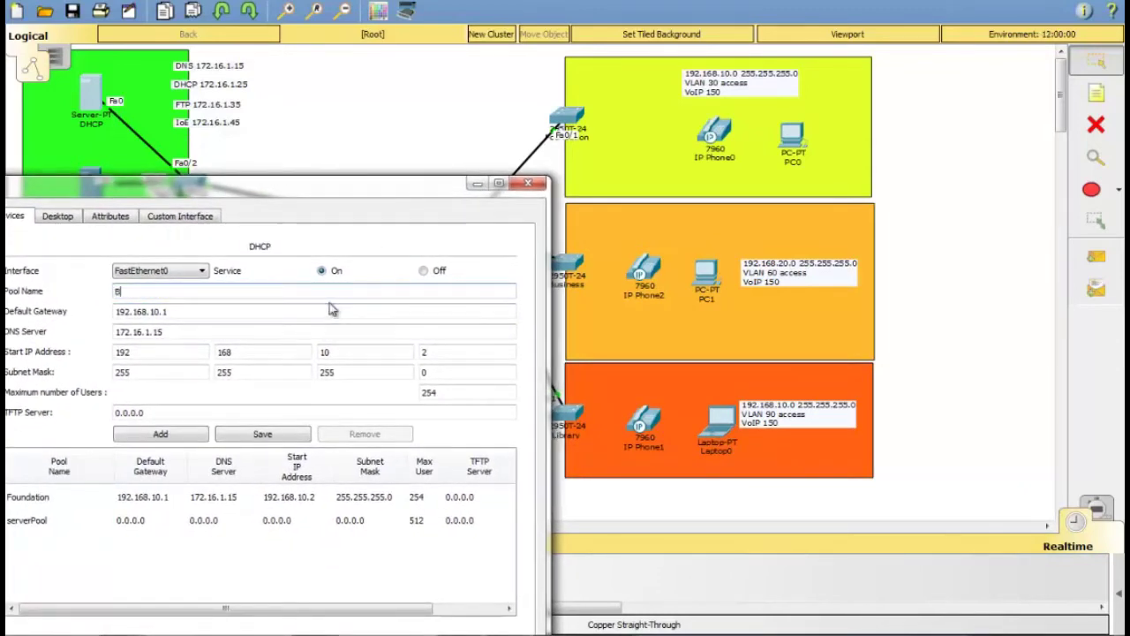
{"action": "type", "text": "usiness"}
{"action": "key", "text": "Tab"}
{"action": "key", "text": "Right"}
{"action": "key", "text": "Left"}
{"action": "key", "text": "Left"}
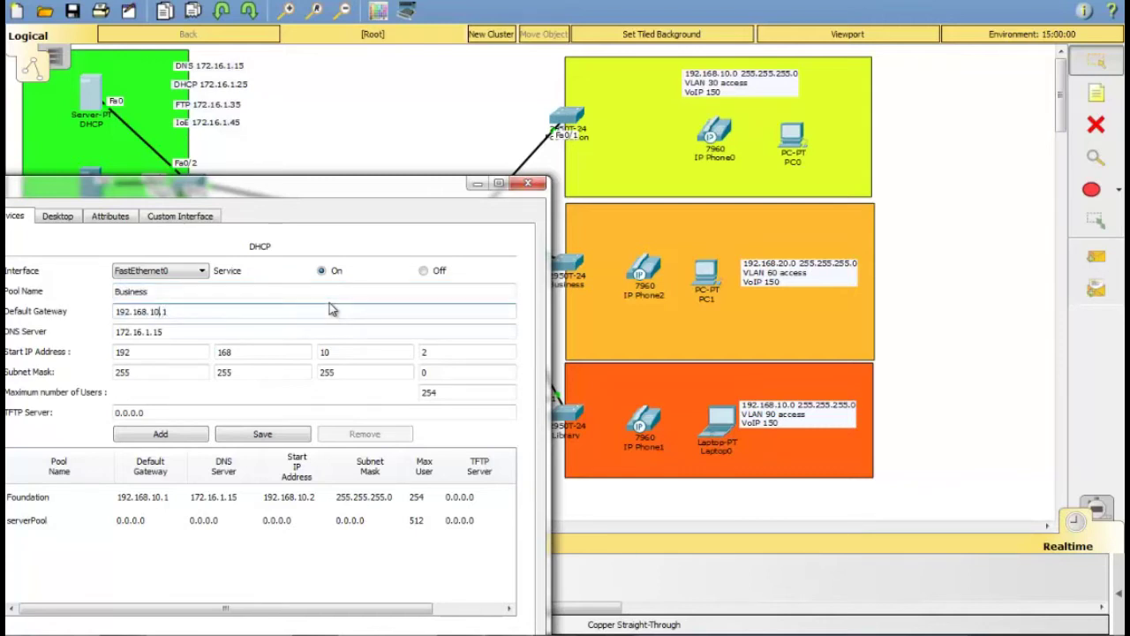
{"action": "key", "text": "BackSpace"}
{"action": "type", "text": "20"}
Step: Set the start IP address to 192.168.20.2 and add the Business pool
{"action": "key", "text": "Tab"}
{"action": "key", "text": "Tab"}
{"action": "key", "text": "Right"}
{"action": "key", "text": "Tab"}
{"action": "key", "text": "Tab"}
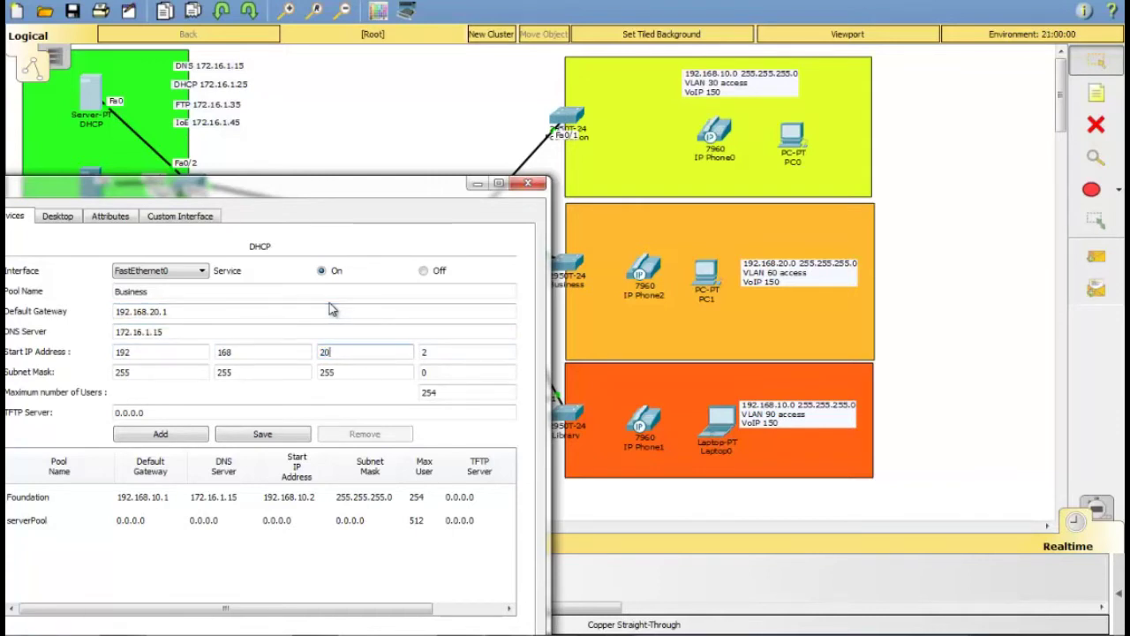
{"action": "key", "text": "Tab"}
{"action": "key", "text": "Tab"}
{"action": "key", "text": "Tab"}
{"action": "left_click", "coordinate": [194, 436]}
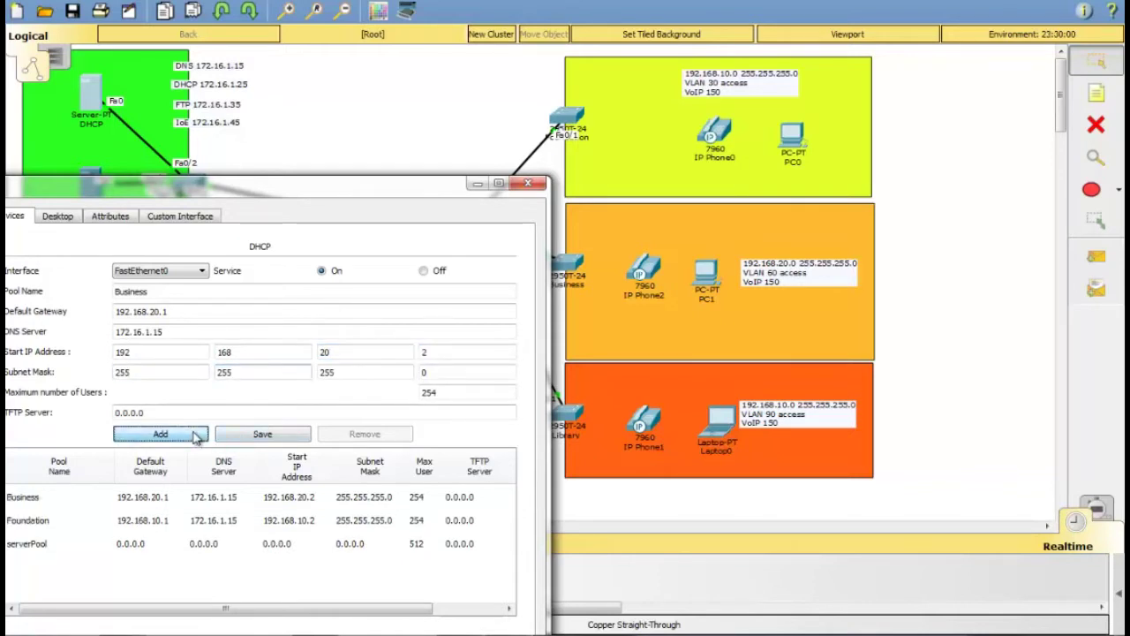
Step: Correct the network address in the Library area's note to 192.168.30.0
{"action": "double_click", "coordinate": [154, 311]}
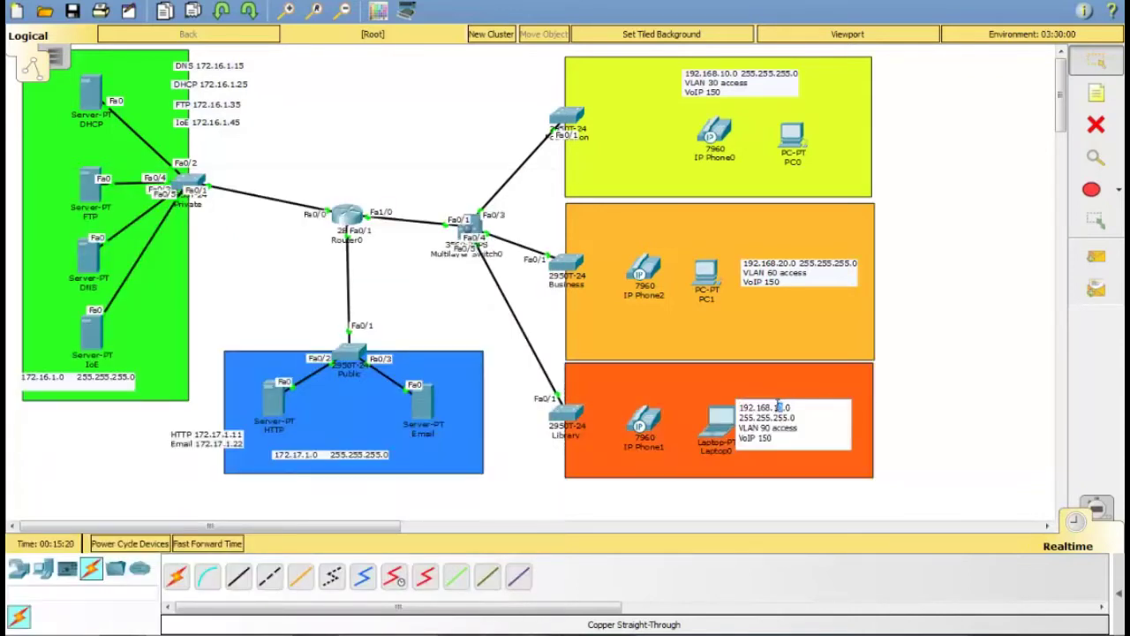
{"action": "type", "text": "30"}
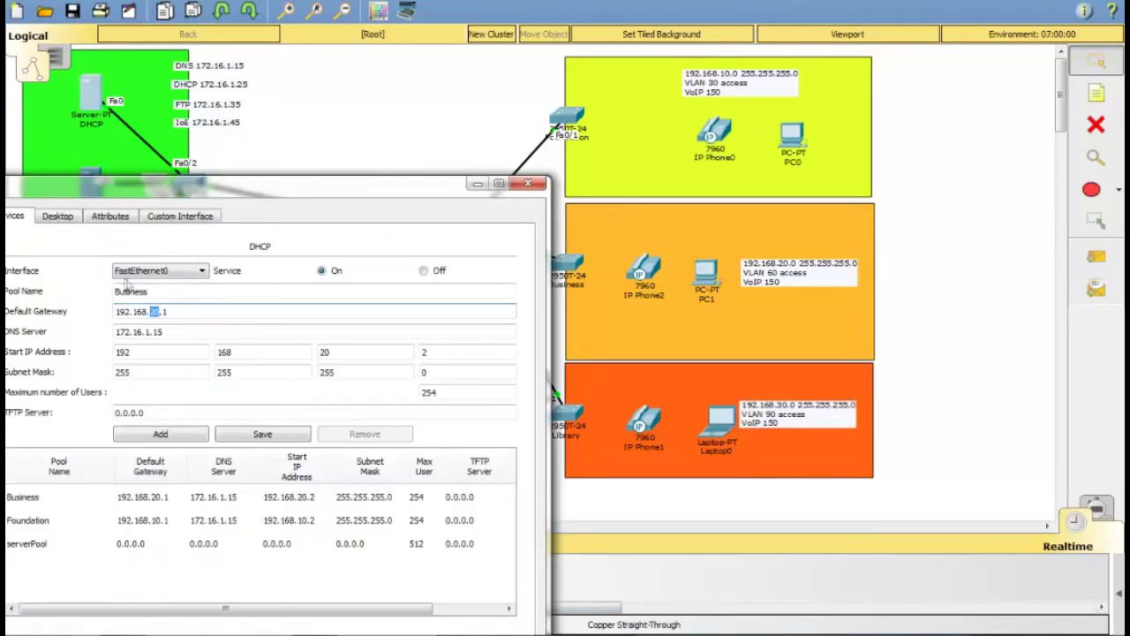
Step: Set the third DHCP pool's default gateway to 192.168.30.1 and its start IP address to 192.168.30.2
{"action": "type", "text": "30"}
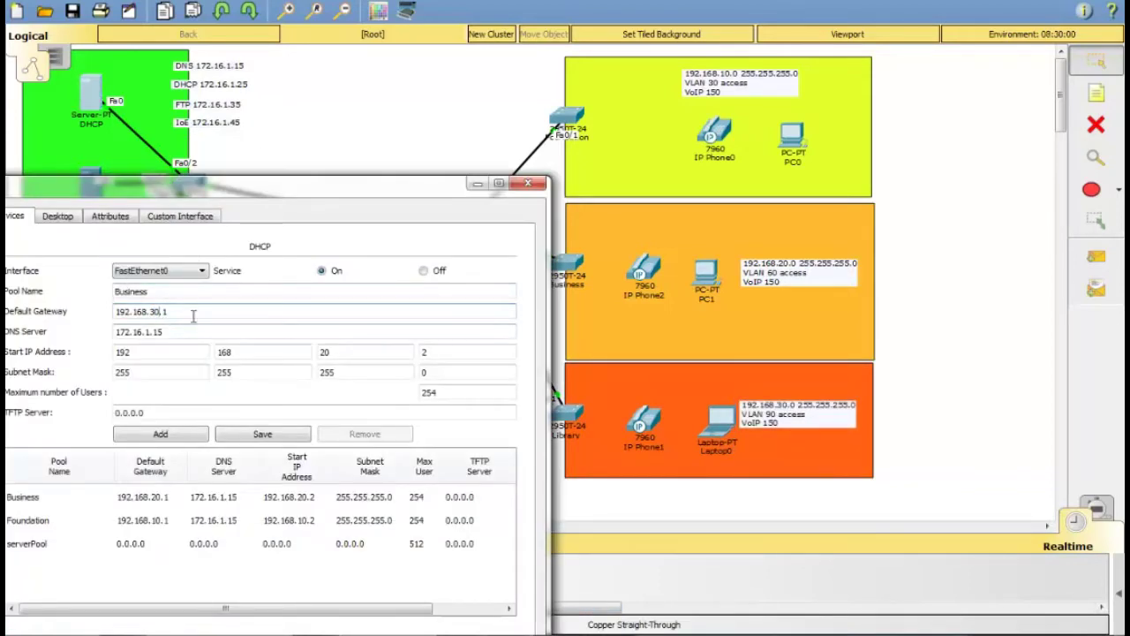
{"action": "left_click_drag", "start_coordinate": [343, 354], "coordinate": [316, 362]}
{"action": "type", "text": "3"}
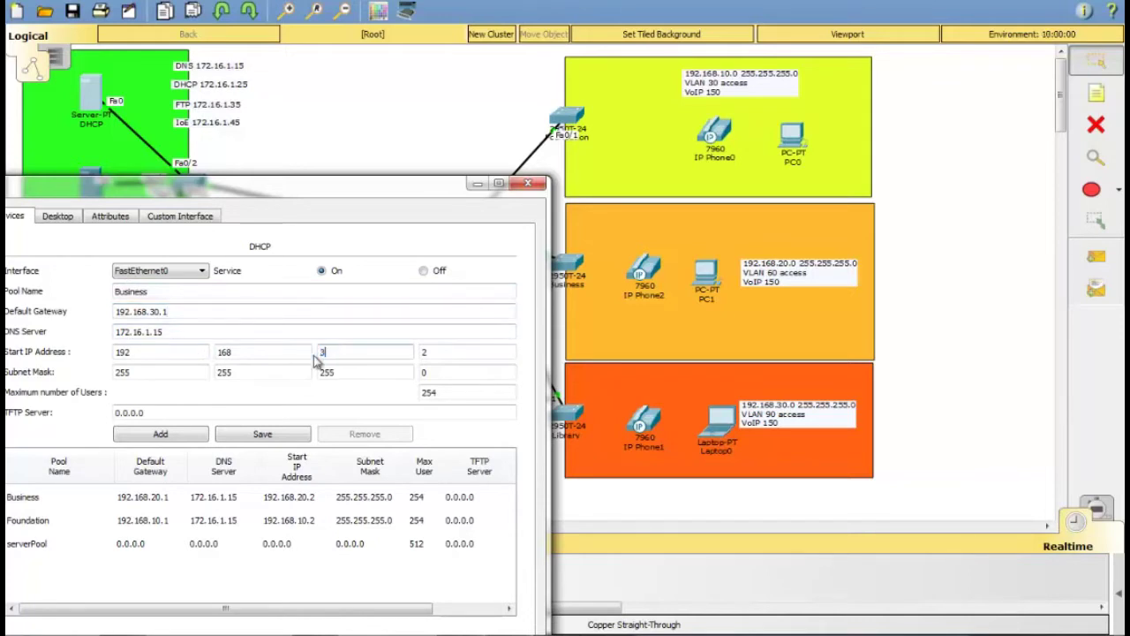
{"action": "type", "text": "0"}
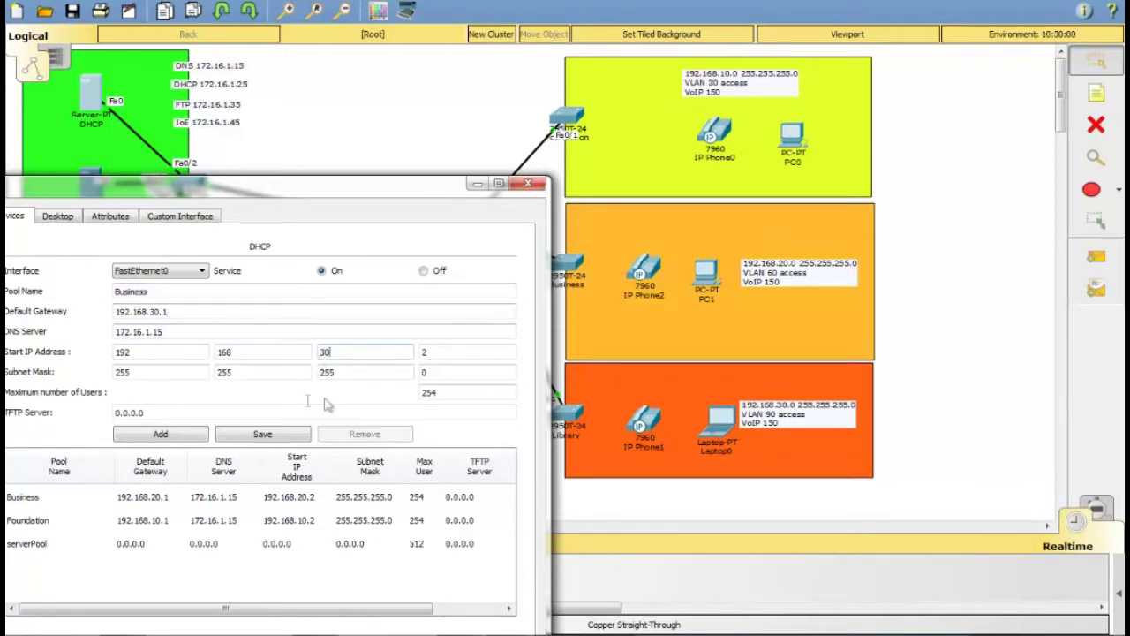
{"action": "left_click", "coordinate": [183, 438]}
{"action": "left_click", "coordinate": [598, 315]}
Step: Name the pool Library, add it to the DHCP service, and close the DHCP server's window
{"action": "left_click", "coordinate": [161, 289]}
{"action": "left_click_drag", "start_coordinate": [160, 290], "coordinate": [105, 296]}
{"action": "type", "text": "L"}
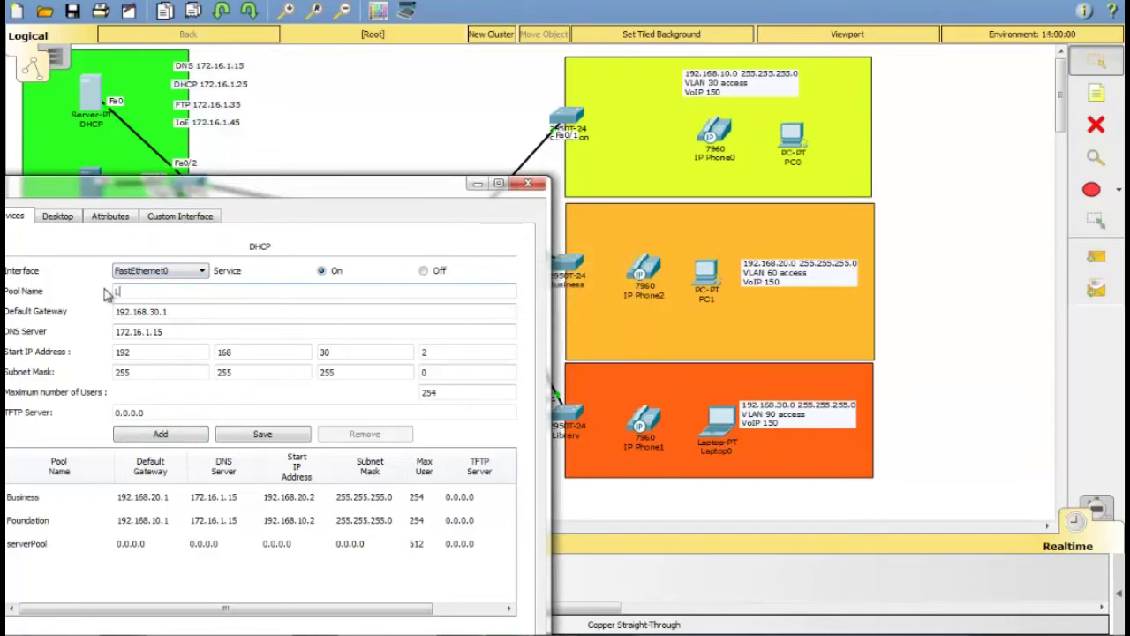
{"action": "type", "text": "ibrary"}
{"action": "left_click", "coordinate": [223, 434]}
{"action": "left_click", "coordinate": [187, 436]}
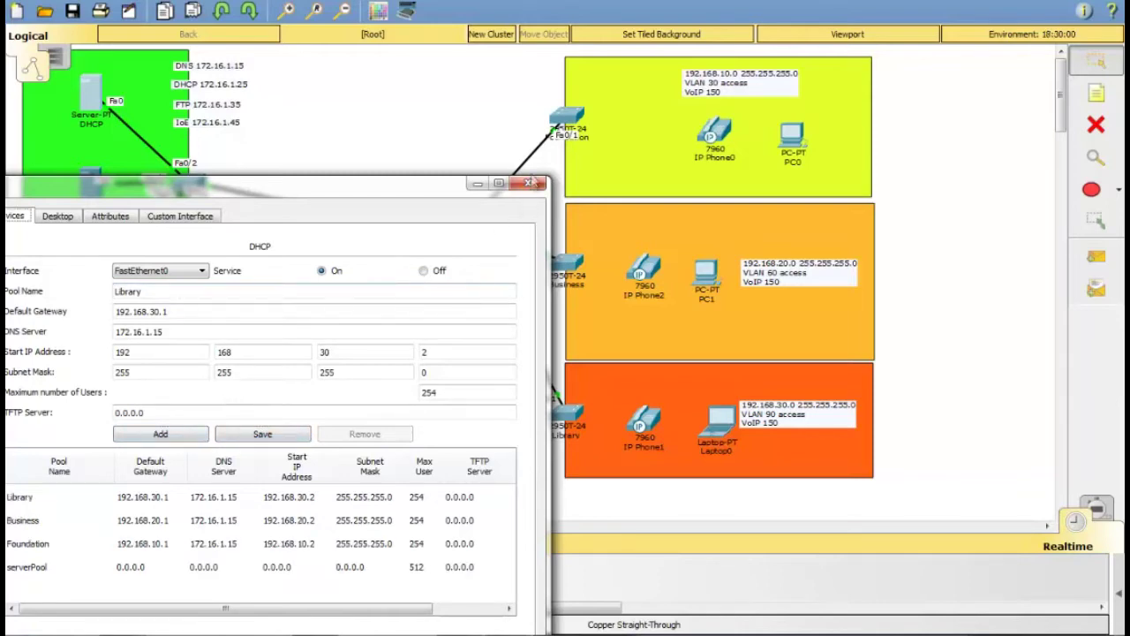
{"action": "left_click", "coordinate": [528, 183]}
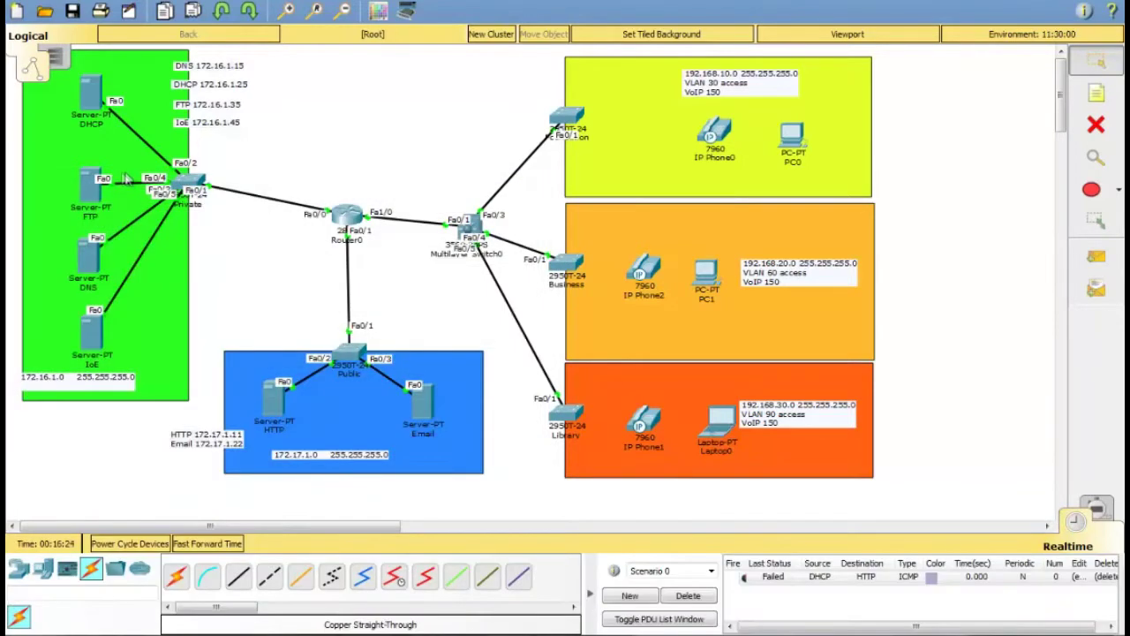
Step: Assign the DNS server the static IP address 172.16.1.15 with subnet mask 255.255.255.0
{"action": "left_click", "coordinate": [90, 258]}
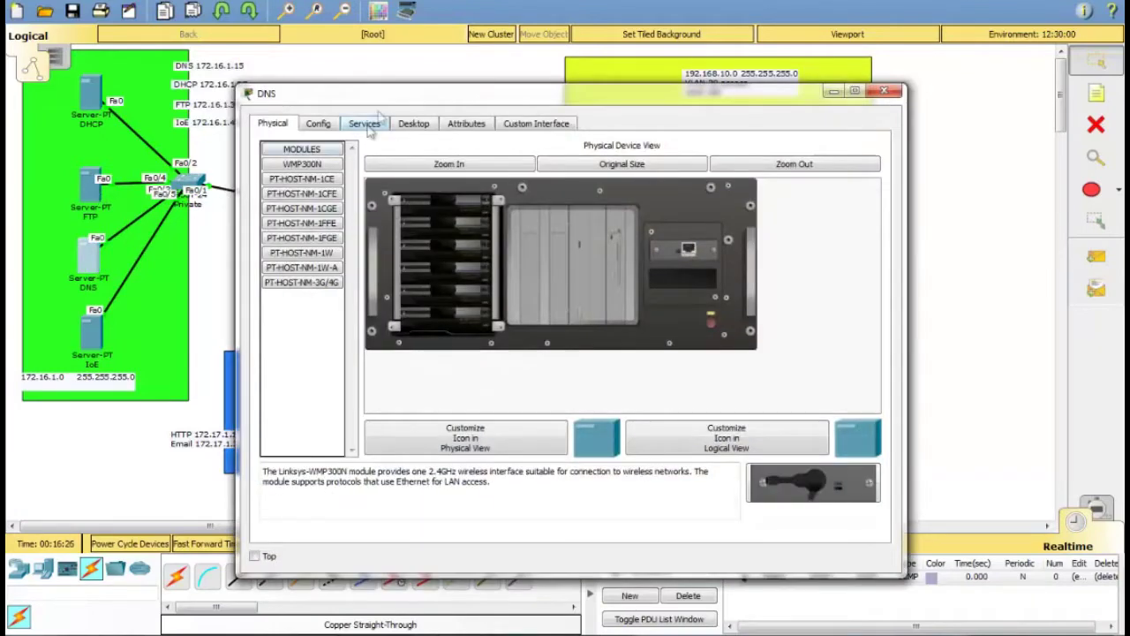
{"action": "left_click", "coordinate": [365, 123]}
{"action": "left_click", "coordinate": [421, 125]}
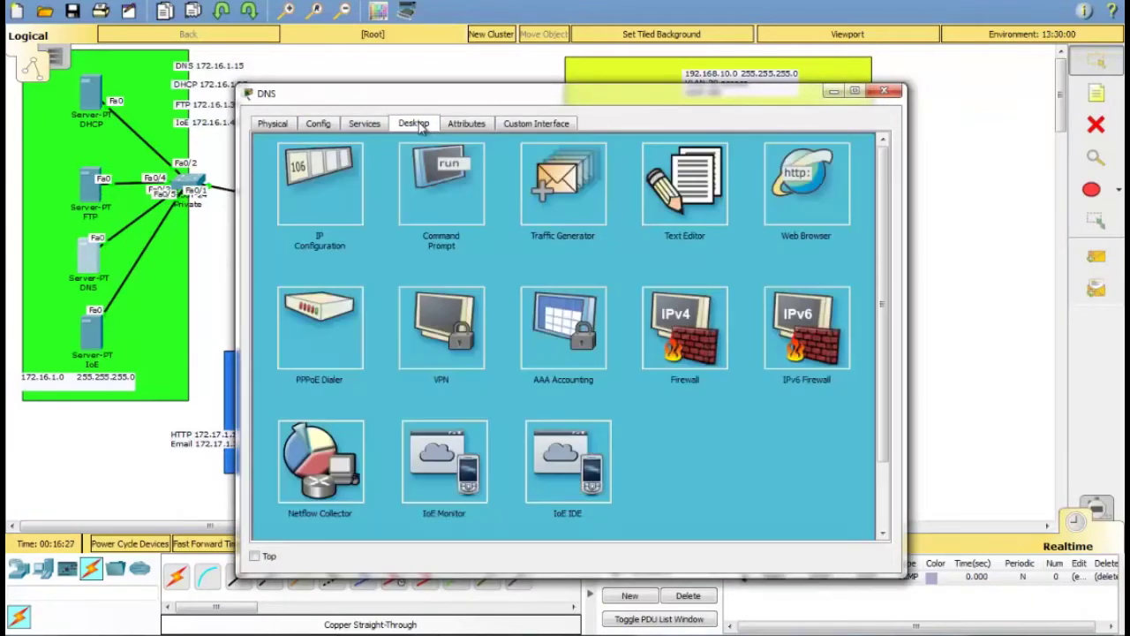
{"action": "left_click", "coordinate": [292, 222]}
{"action": "left_click_drag", "start_coordinate": [457, 84], "coordinate": [498, 105]}
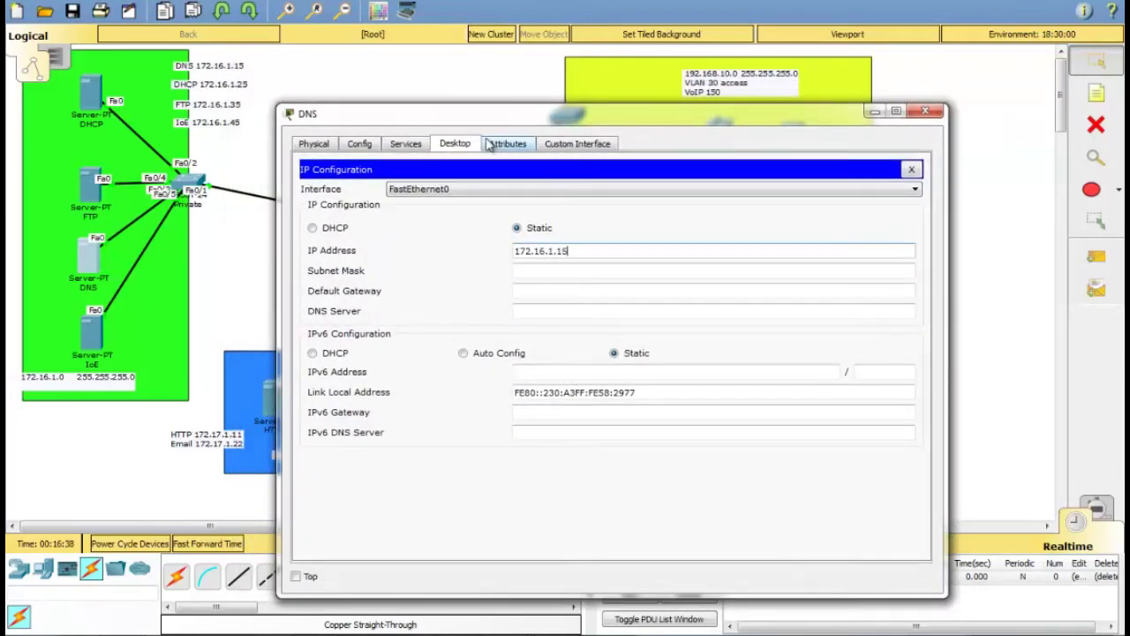
{"action": "triple_click", "coordinate": [564, 252]}
{"action": "key", "text": "ctrl+c"}
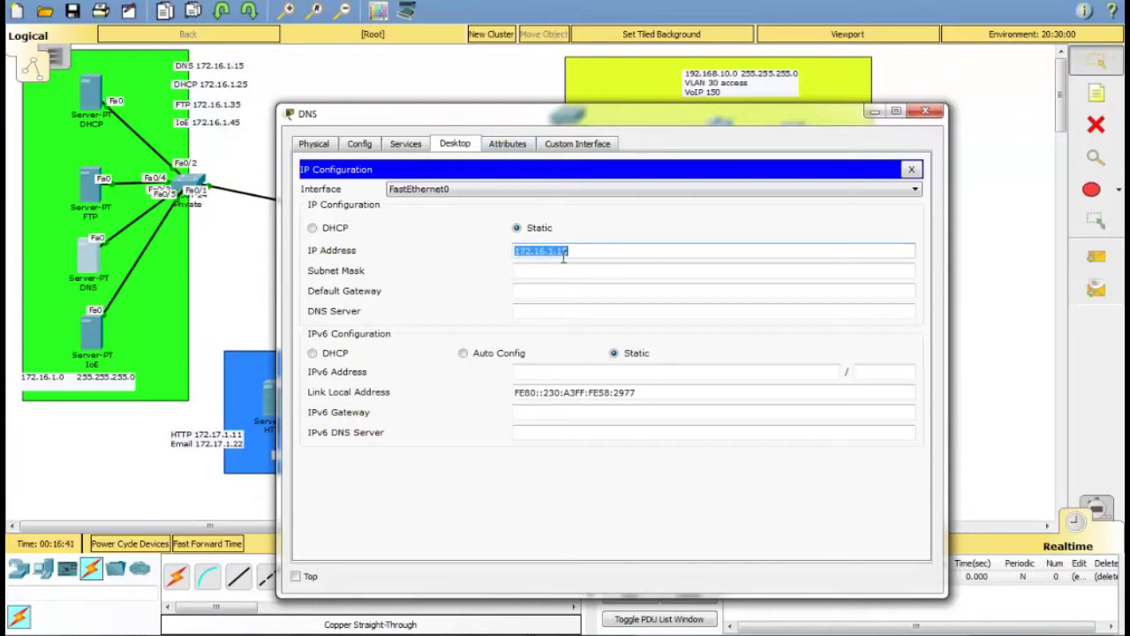
{"action": "left_click", "coordinate": [570, 271]}
{"action": "type", "text": "255."}
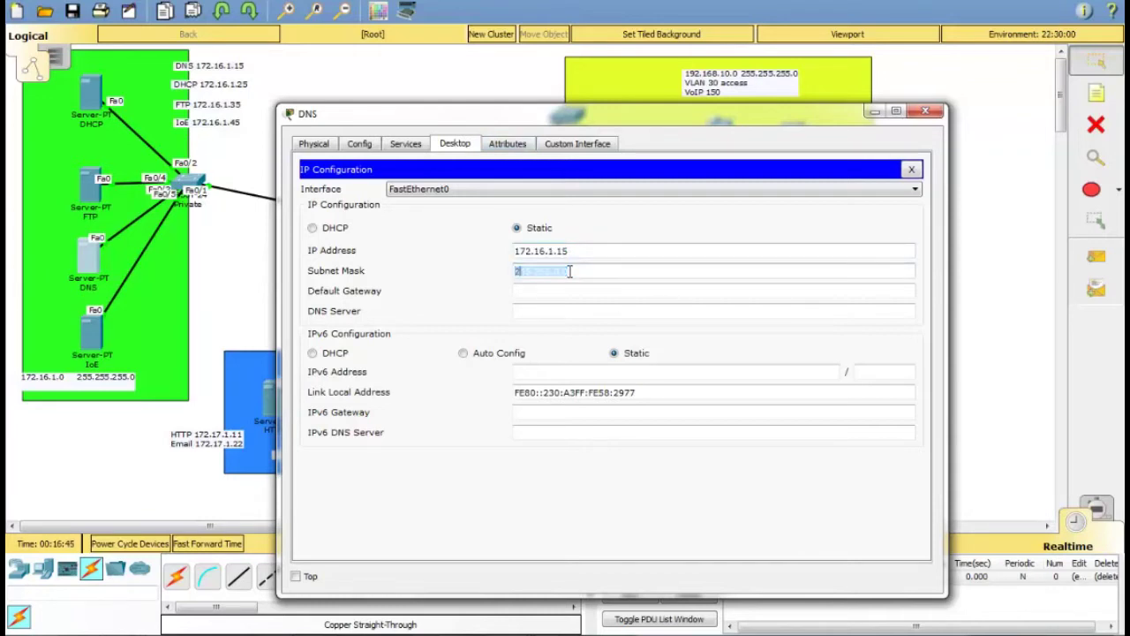
{"action": "type", "text": "255.255.0"}
{"action": "key", "text": "Tab"}
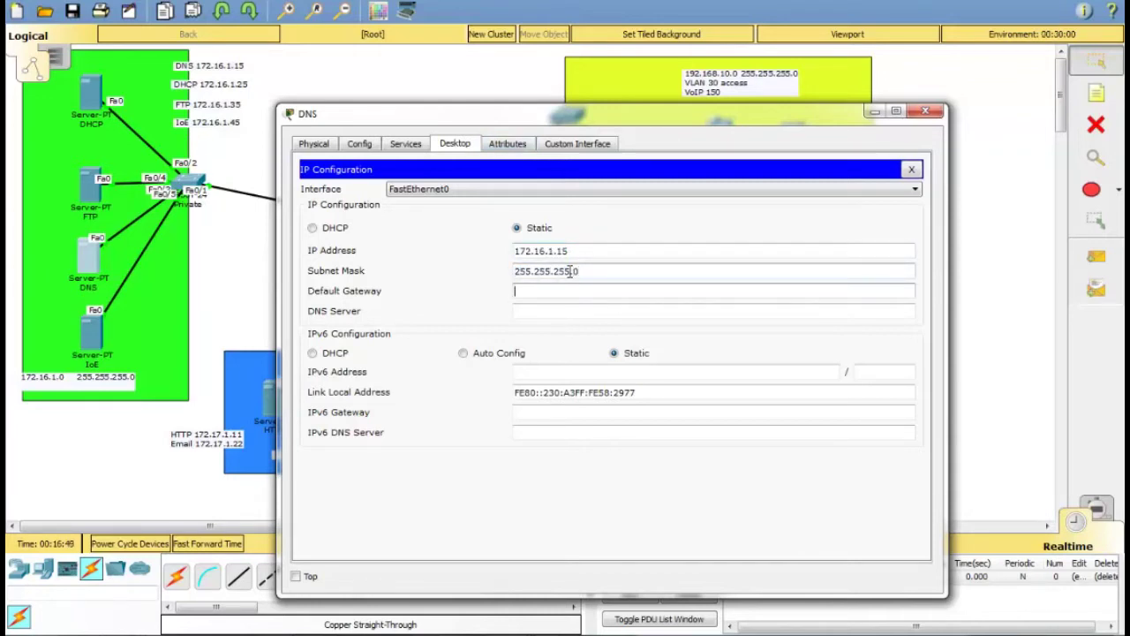
Step: Fill in the DNS server's default gateway, set its DNS server address to 172.16.1.15, and close its window
{"action": "key", "text": "ctrl+v"}
{"action": "key", "text": "Tab"}
{"action": "key", "text": "ctrl+v"}
{"action": "left_click", "coordinate": [925, 111]}
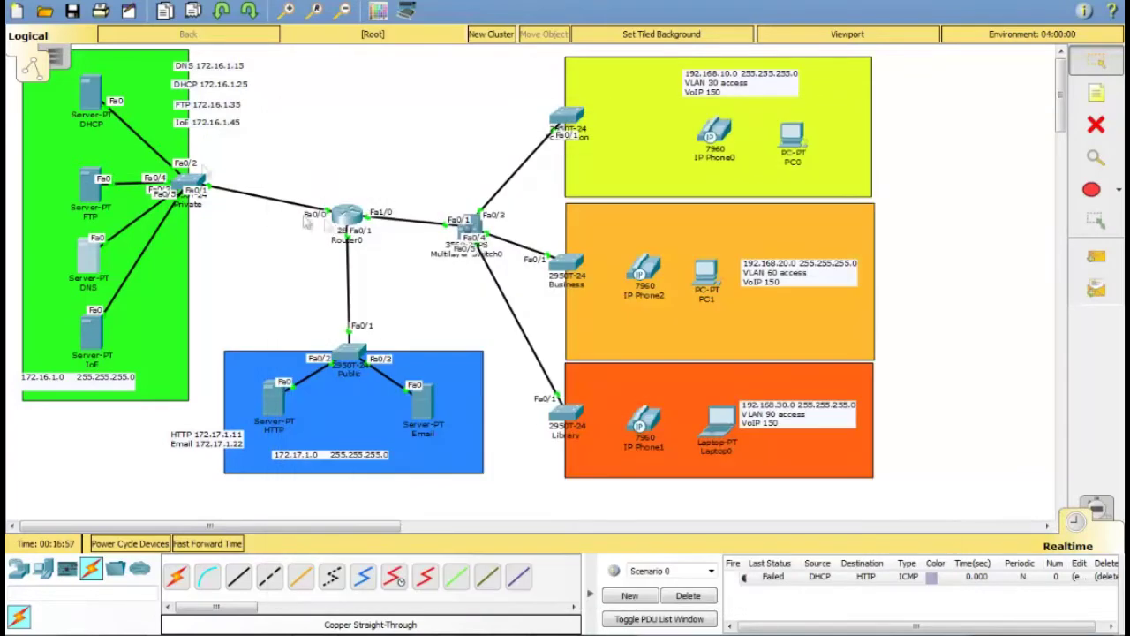
Step: Assign the DHCP server the static IP address 172.16.1.25 with subnet mask 255.255.255.0
{"action": "left_click", "coordinate": [91, 93]}
{"action": "left_click", "coordinate": [414, 122]}
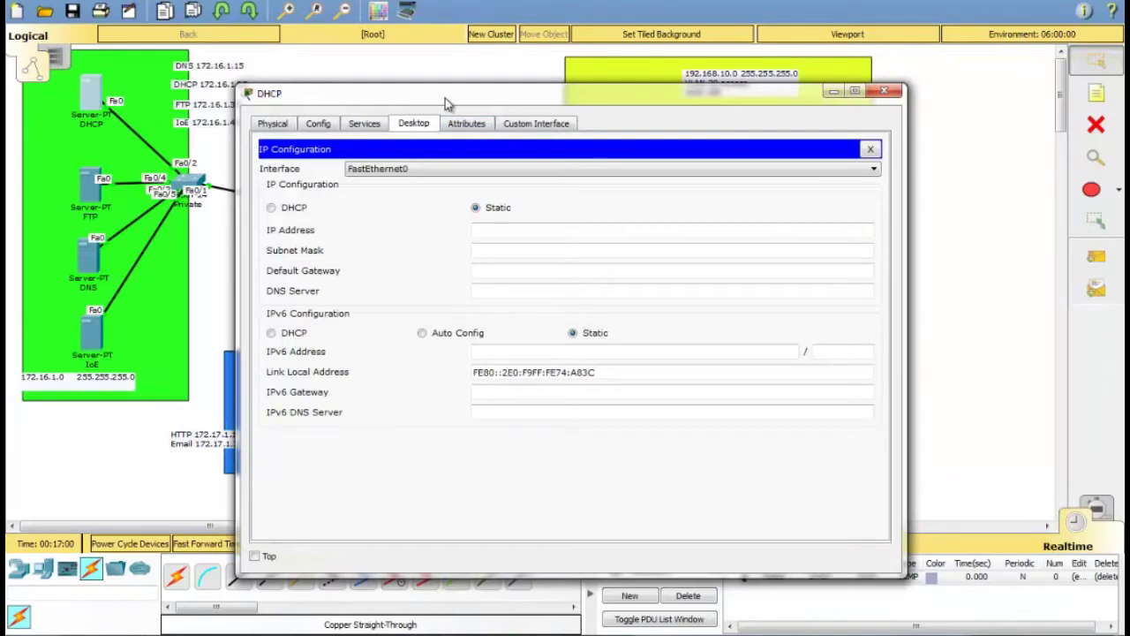
{"action": "left_click_drag", "start_coordinate": [445, 98], "coordinate": [509, 97]}
{"action": "left_click", "coordinate": [564, 229]}
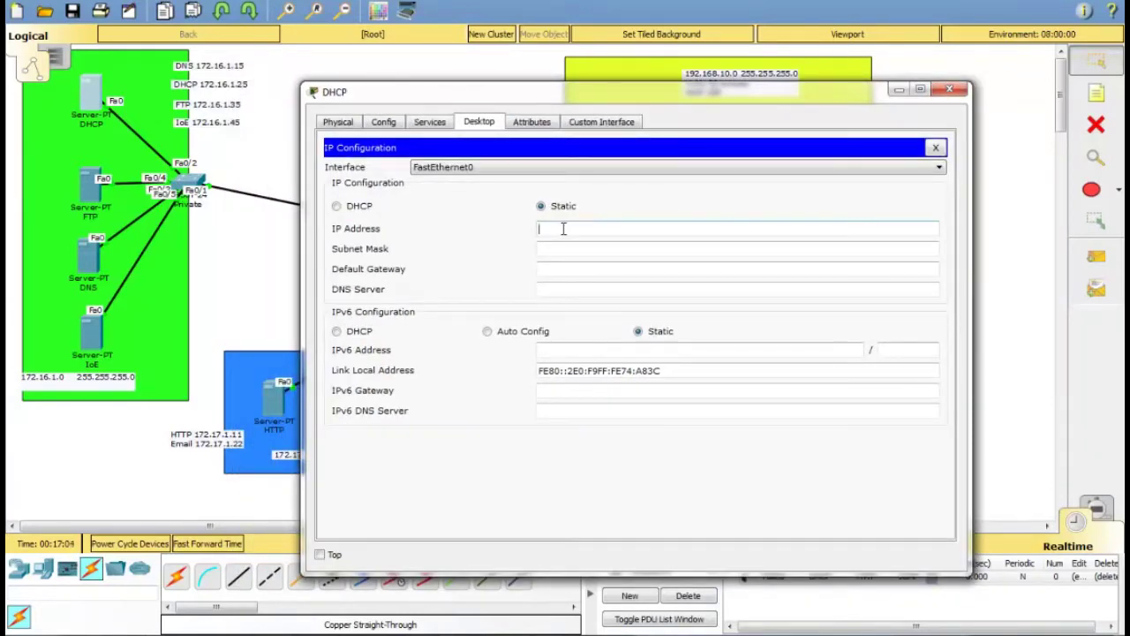
{"action": "type", "text": "172.16.1."}
{"action": "left_click", "coordinate": [566, 249]}
{"action": "key", "text": "End"}
{"action": "key", "text": "BackSpace"}
{"action": "key", "text": "BackSpace"}
{"action": "key", "text": "BackSpace"}
{"action": "type", "text": "255.0"}
Step: Set the DHCP server's default gateway to 172.16.1.1 and DNS server to 172.16.1.15, and close its window
{"action": "key", "text": "Tab"}
{"action": "type", "text": "172.16.1.15"}
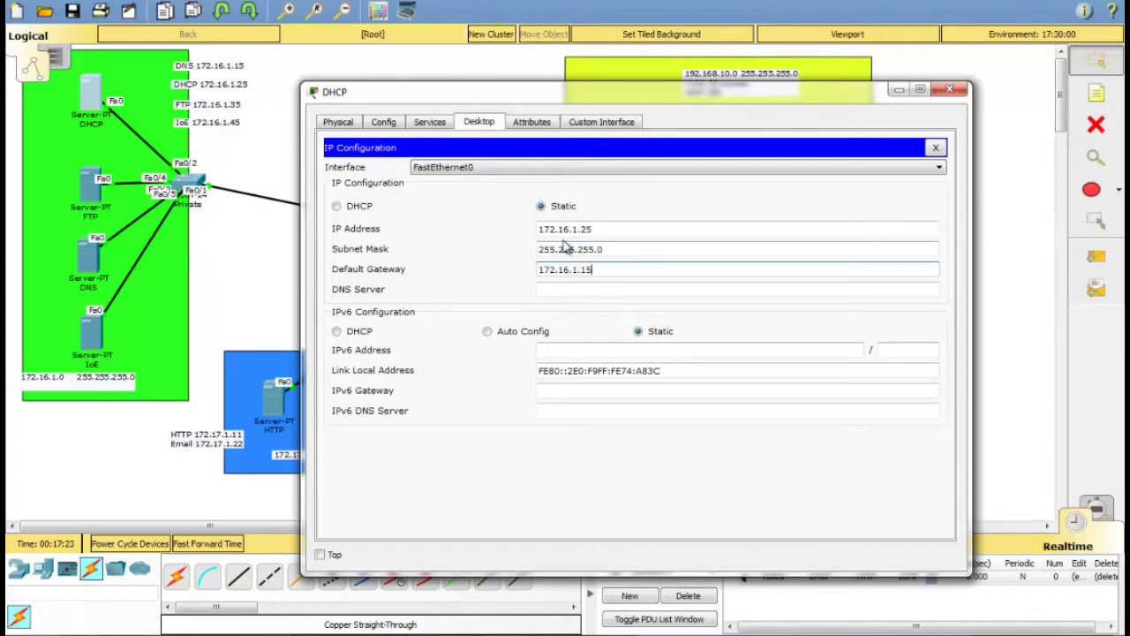
{"action": "key", "text": "Tab"}
{"action": "type", "text": "172.16.1.15"}
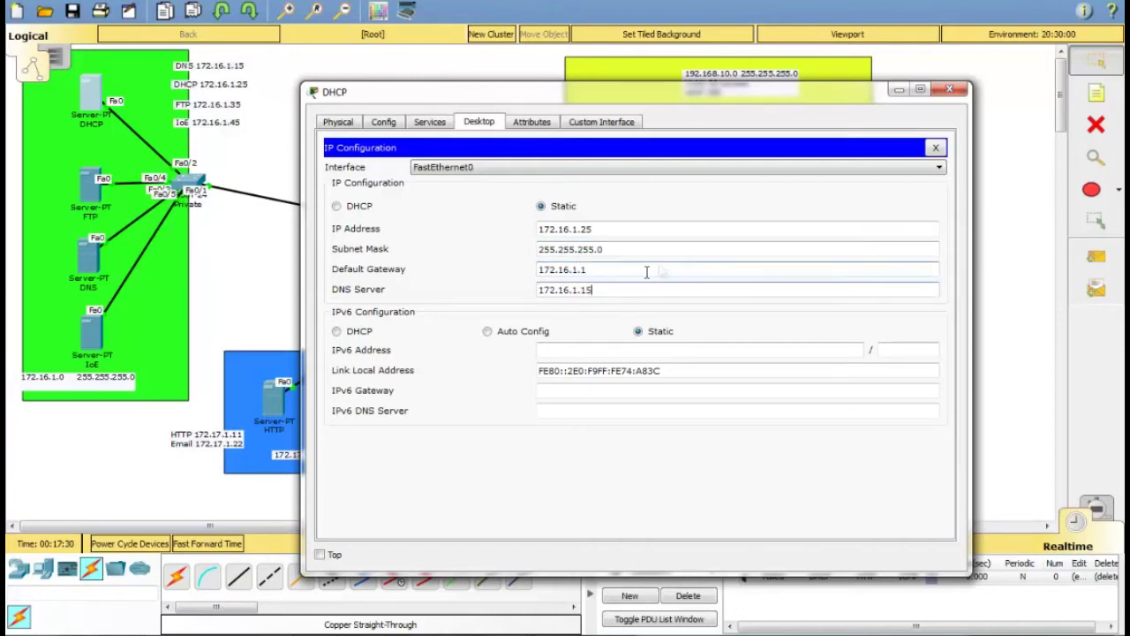
{"action": "left_click", "coordinate": [949, 90]}
Step: Open the FTP server's IP configuration and set its static IP address to 172.16.1.35
{"action": "left_click", "coordinate": [88, 190]}
{"action": "left_click", "coordinate": [364, 124]}
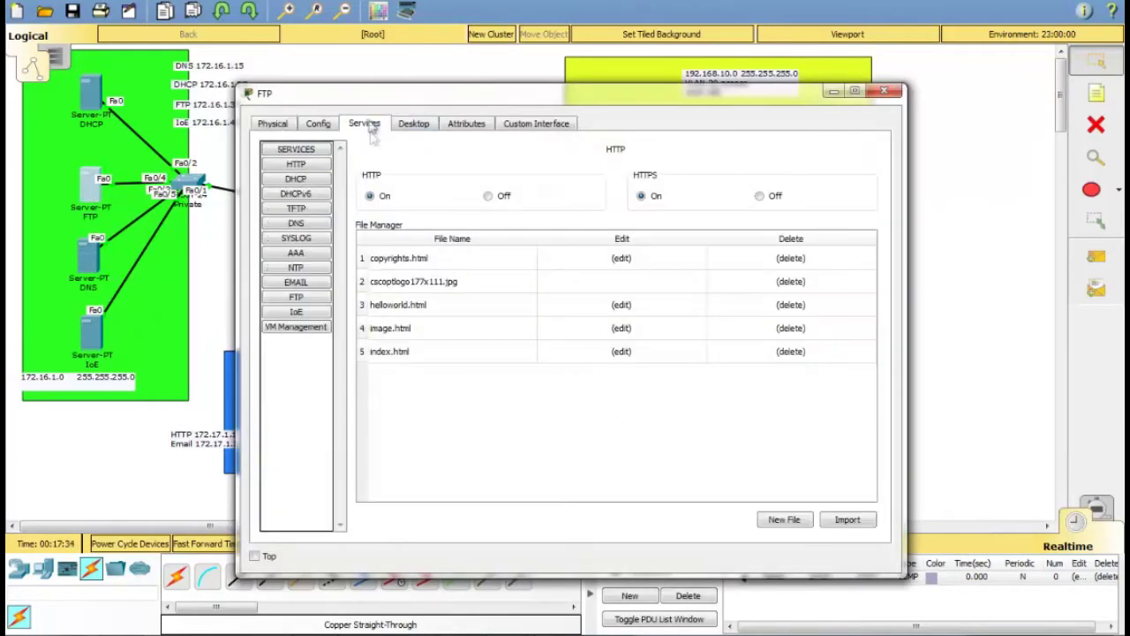
{"action": "left_click", "coordinate": [412, 124]}
{"action": "left_click", "coordinate": [305, 176]}
{"action": "left_click", "coordinate": [484, 229]}
{"action": "type", "text": "172.16.1.1"}
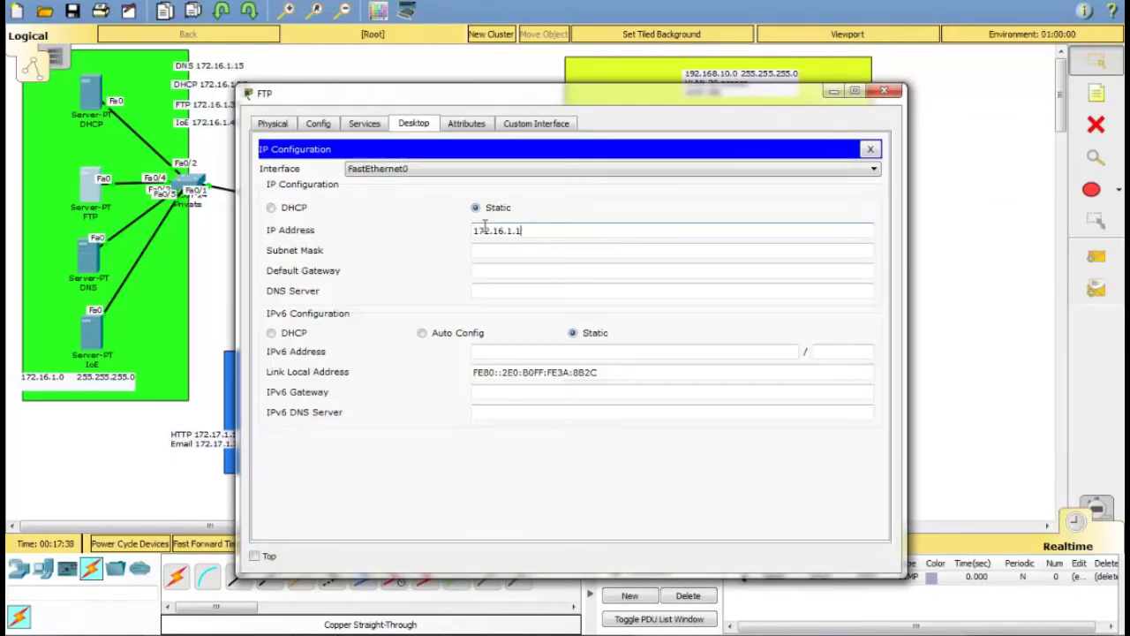
{"action": "left_click_drag", "start_coordinate": [424, 93], "coordinate": [495, 74]}
{"action": "key", "text": "BackSpace"}
{"action": "type", "text": "35"}
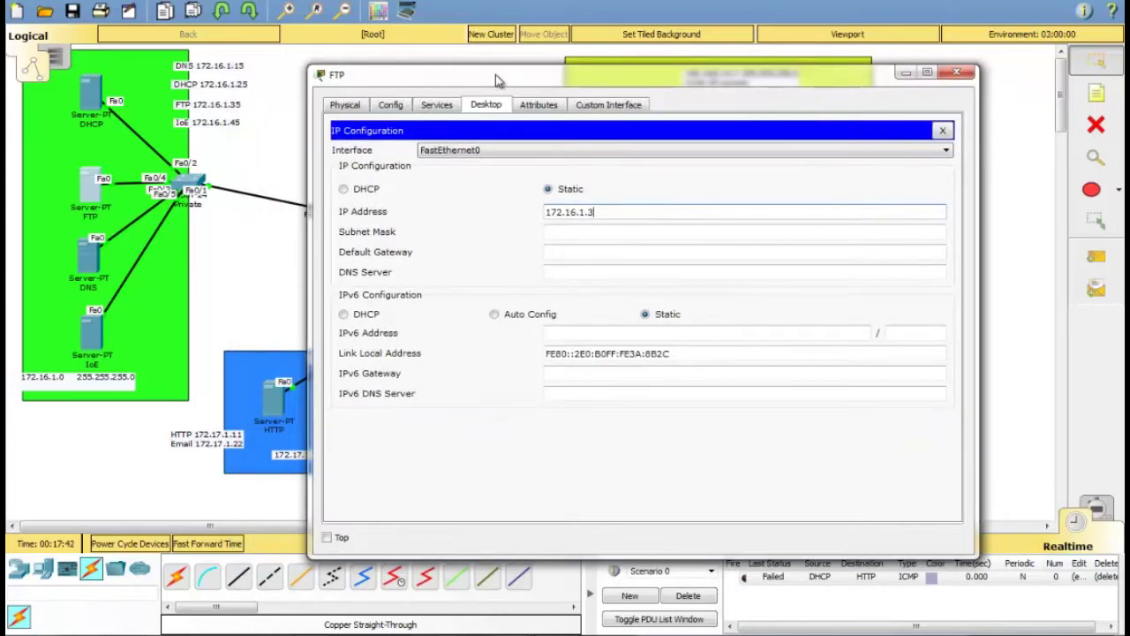
Step: Set the FTP server's subnet mask to 255.255.255.0
{"action": "key", "text": "Tab"}
{"action": "key", "text": "End"}
{"action": "key", "text": "BackSpace"}
{"action": "key", "text": "BackSpace"}
{"action": "key", "text": "BackSpace"}
{"action": "type", "text": "255.0"}
Step: Set the FTP server's default gateway to 172.16.1.1 and DNS server to 172.16.1.15, and close its window
{"action": "key", "text": "Tab"}
{"action": "type", "text": "172.16.1.1"}
{"action": "key", "text": "Tab"}
{"action": "type", "text": "172.16.1.15"}
{"action": "left_click", "coordinate": [956, 71]}
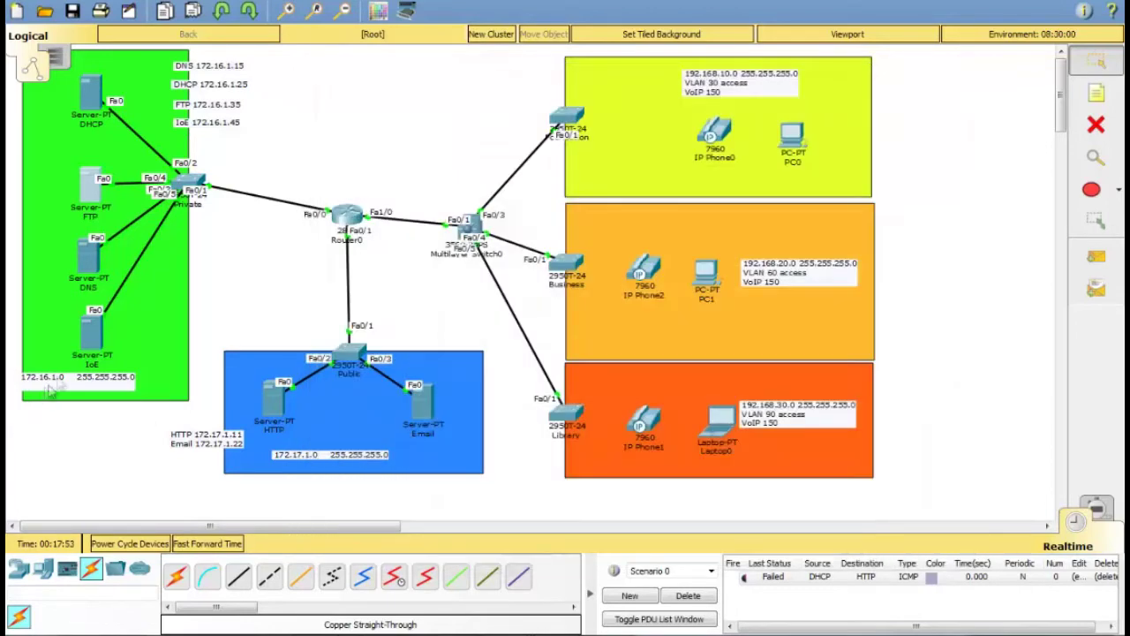
Step: Open the IoE server's IP configuration and set its static IP address to 172.16.1.45
{"action": "left_click", "coordinate": [102, 335]}
{"action": "left_click", "coordinate": [413, 122]}
{"action": "left_click", "coordinate": [297, 182]}
{"action": "left_click", "coordinate": [484, 227]}
{"action": "type", "text": "172.16.1.15"}
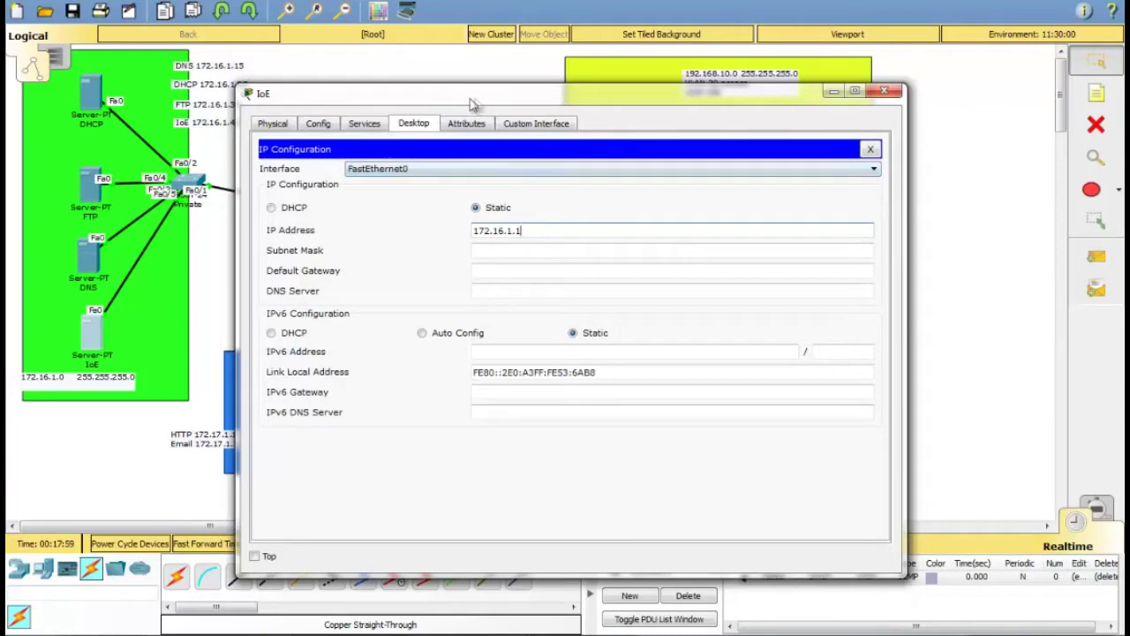
{"action": "left_click_drag", "start_coordinate": [476, 98], "coordinate": [510, 92]}
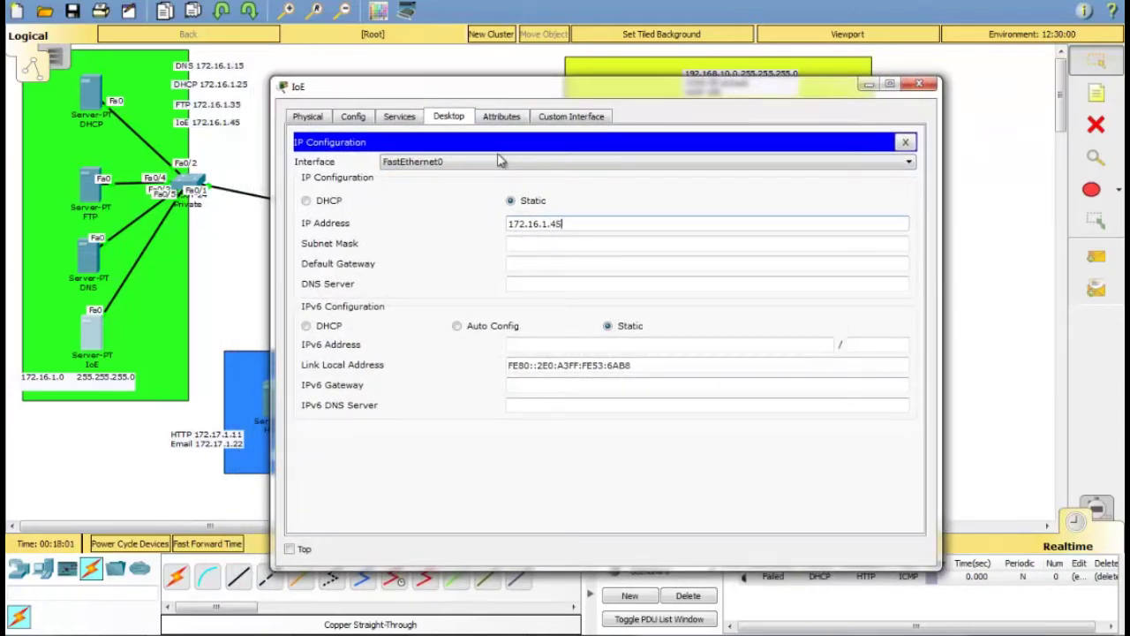
{"action": "type", "text": "5"}
Step: Set the IoE server's subnet mask to 255.255.255.0
{"action": "key", "text": "Tab"}
{"action": "key", "text": "End"}
{"action": "key", "text": "BackSpace"}
{"action": "key", "text": "BackSpace"}
{"action": "type", "text": "255.0"}
Step: Set the IoE server's default gateway to 172.16.1.1 and DNS server to 172.16.1.15, and close its window
{"action": "key", "text": "Tab"}
{"action": "type", "text": "172.16.1.15"}
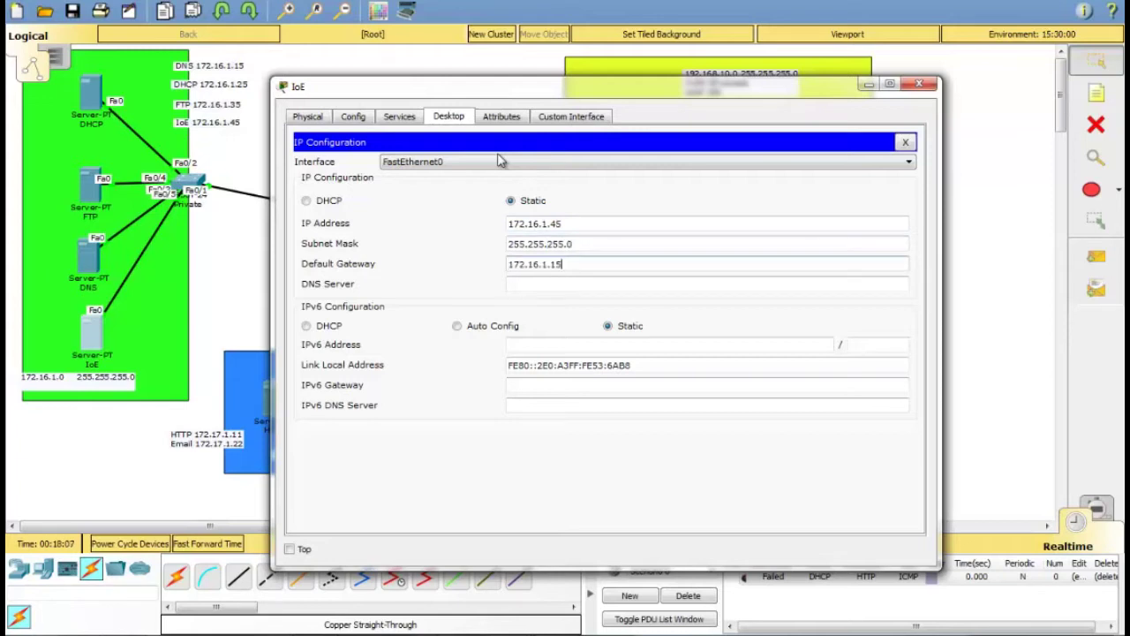
{"action": "key", "text": "Tab"}
{"action": "type", "text": "172.16.1.15"}
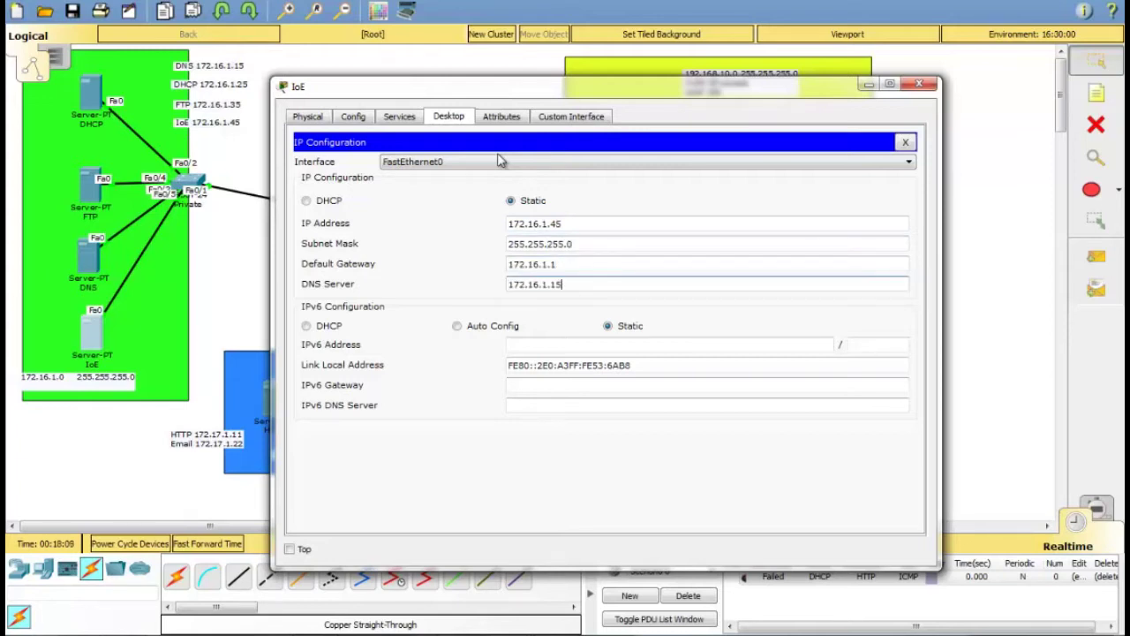
{"action": "left_click", "coordinate": [919, 85]}
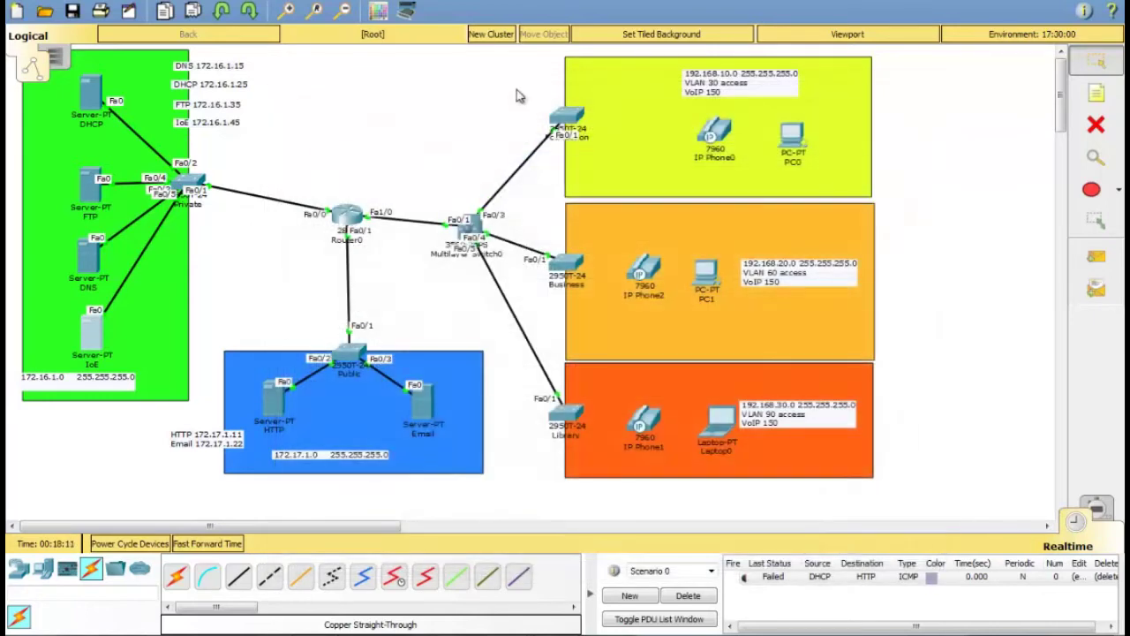
Step: Test connectivity with a simple PDU from the DHCP server to the IoE server, and clear the PDU scenario
{"action": "key", "text": "p"}
{"action": "left_click", "coordinate": [93, 92]}
{"action": "key", "text": "Escape"}
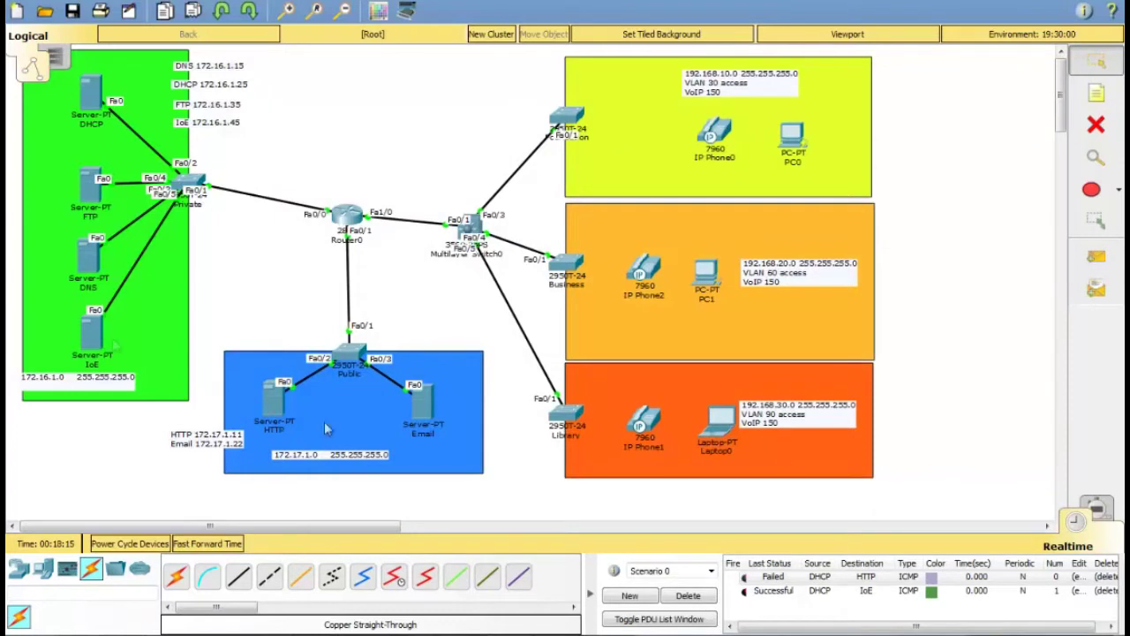
{"action": "left_click", "coordinate": [697, 595]}
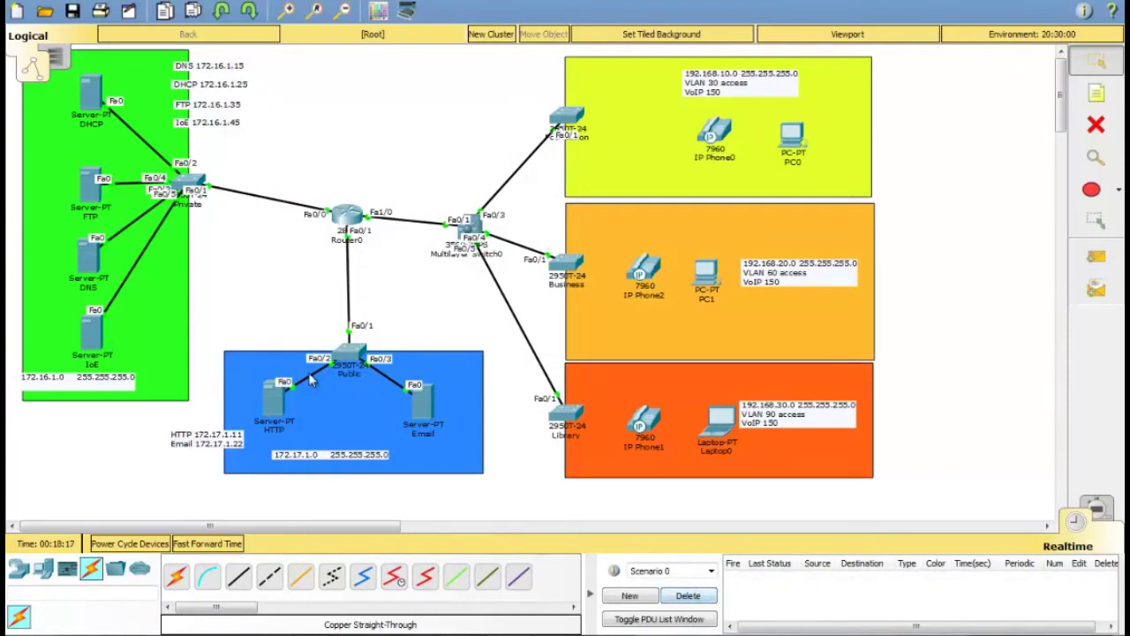
Step: Send a simple PDU from the DNS server to the HTTP server, fire it again, and clear the PDU scenario
{"action": "key", "text": "p"}
{"action": "left_click", "coordinate": [95, 256]}
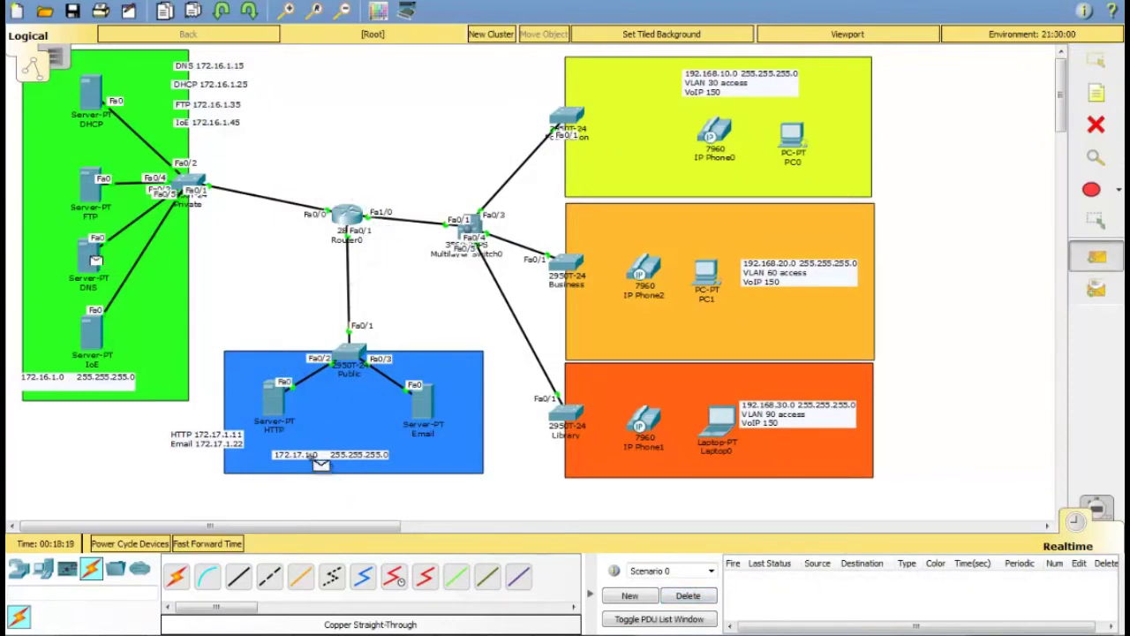
{"action": "left_click", "coordinate": [281, 406]}
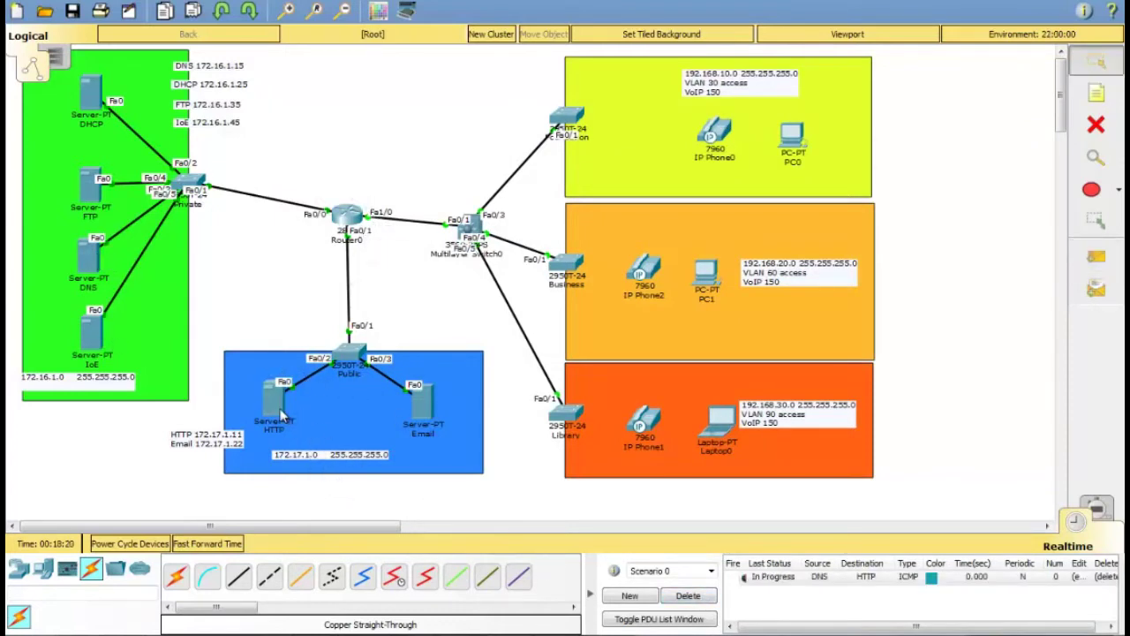
{"action": "double_click", "coordinate": [744, 577]}
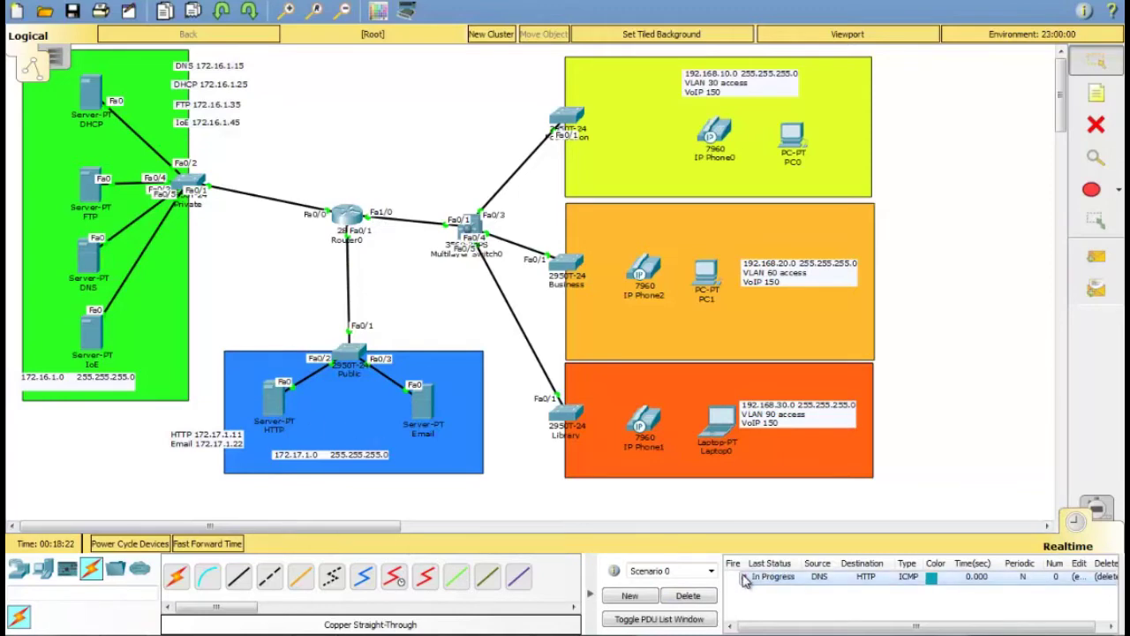
{"action": "left_click", "coordinate": [688, 596]}
Step: Review the Email server's IP configuration and close its window
{"action": "left_click", "coordinate": [422, 402]}
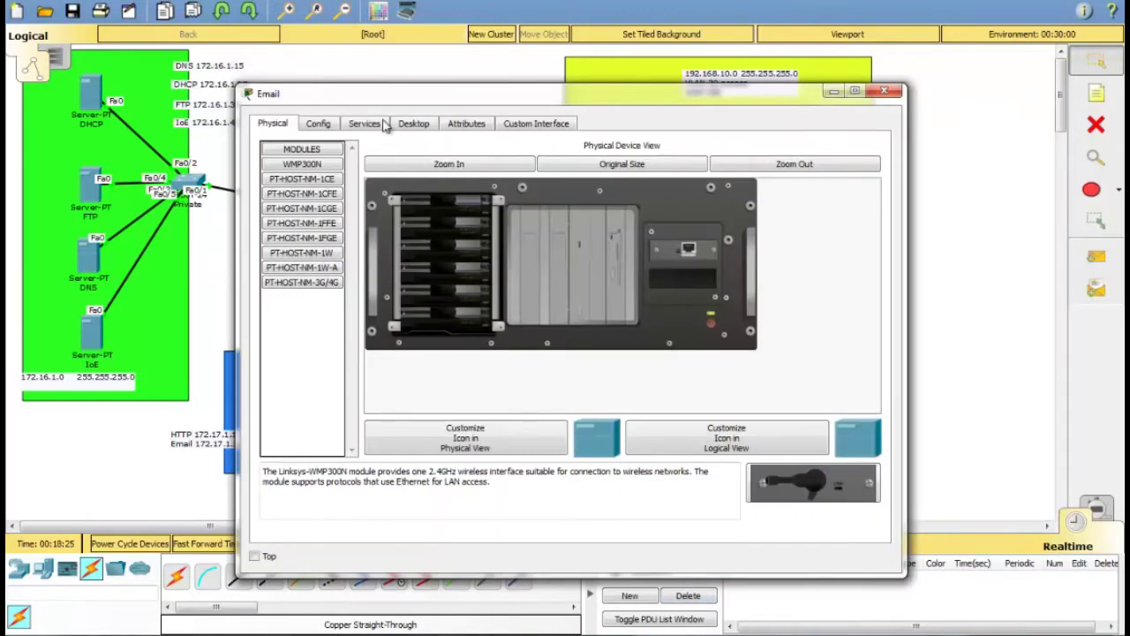
{"action": "left_click", "coordinate": [415, 125]}
{"action": "left_click", "coordinate": [341, 189]}
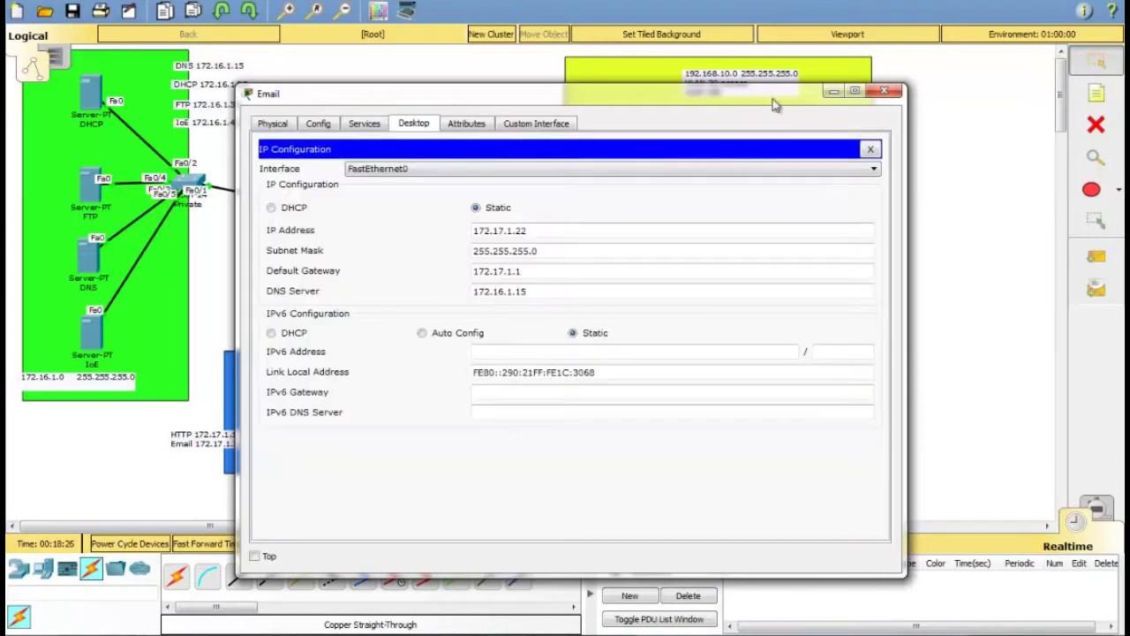
{"action": "left_click", "coordinate": [883, 92]}
Step: Test connectivity with a simple PDU from the Email server to the DHCP server, and clear the PDU scenario
{"action": "key", "text": "p"}
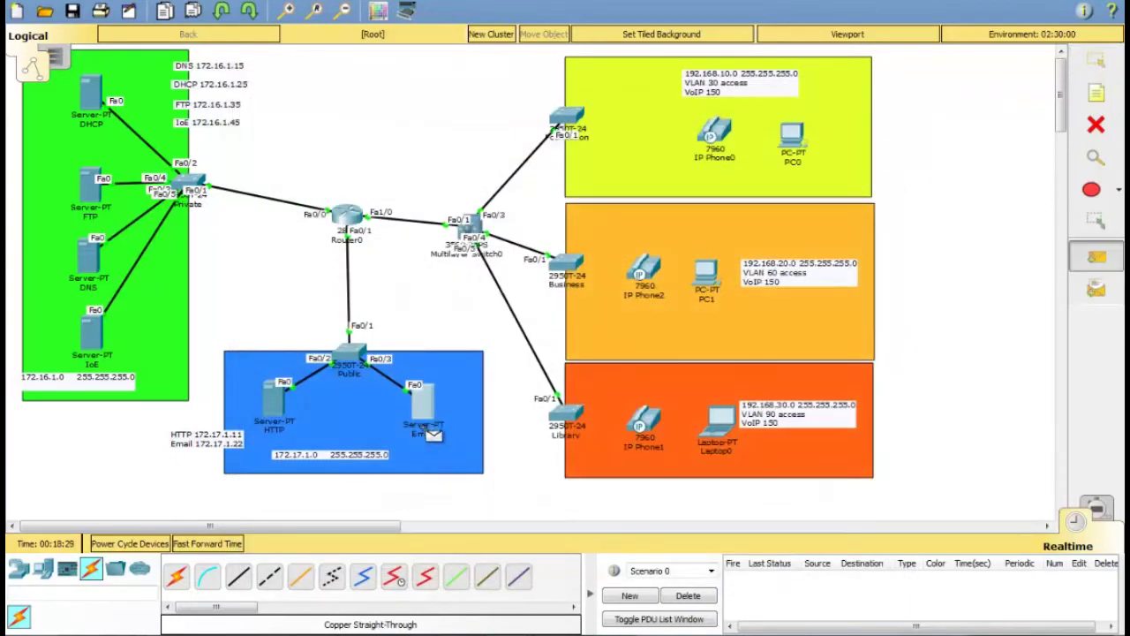
{"action": "left_click", "coordinate": [427, 404]}
{"action": "left_click", "coordinate": [88, 96]}
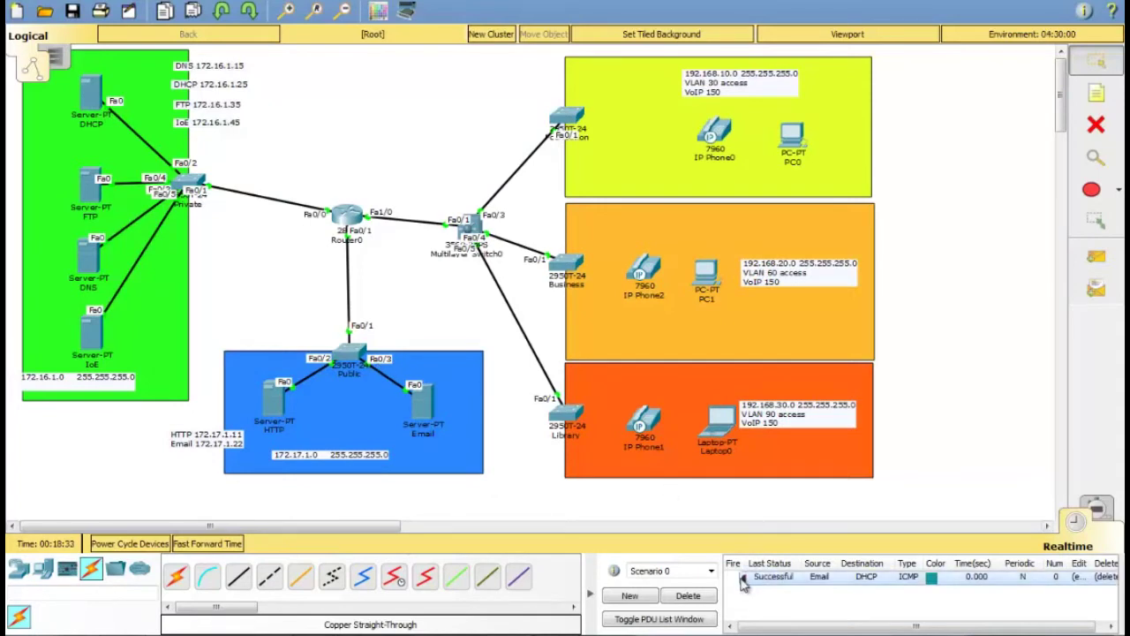
{"action": "left_click", "coordinate": [706, 598]}
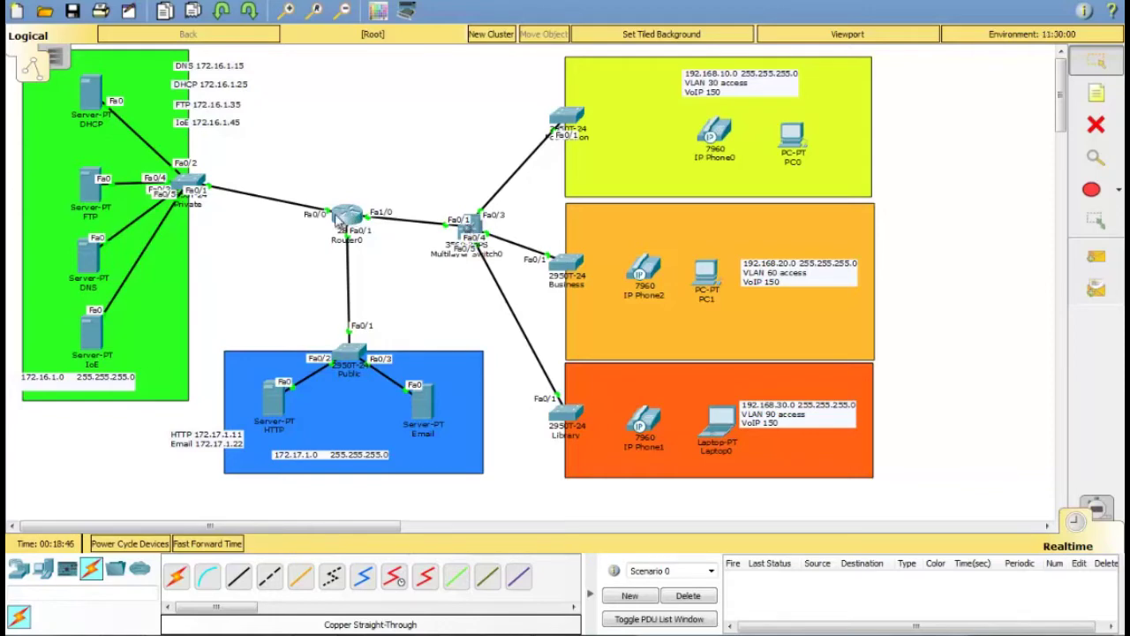
Step: On Multilayer Switch0's command line, enter privileged and global configuration mode and display the brief VLAN list
{"action": "left_click", "coordinate": [470, 228]}
{"action": "key", "text": "Return"}
{"action": "key", "text": "Return"}
{"action": "type", "text": "en"}
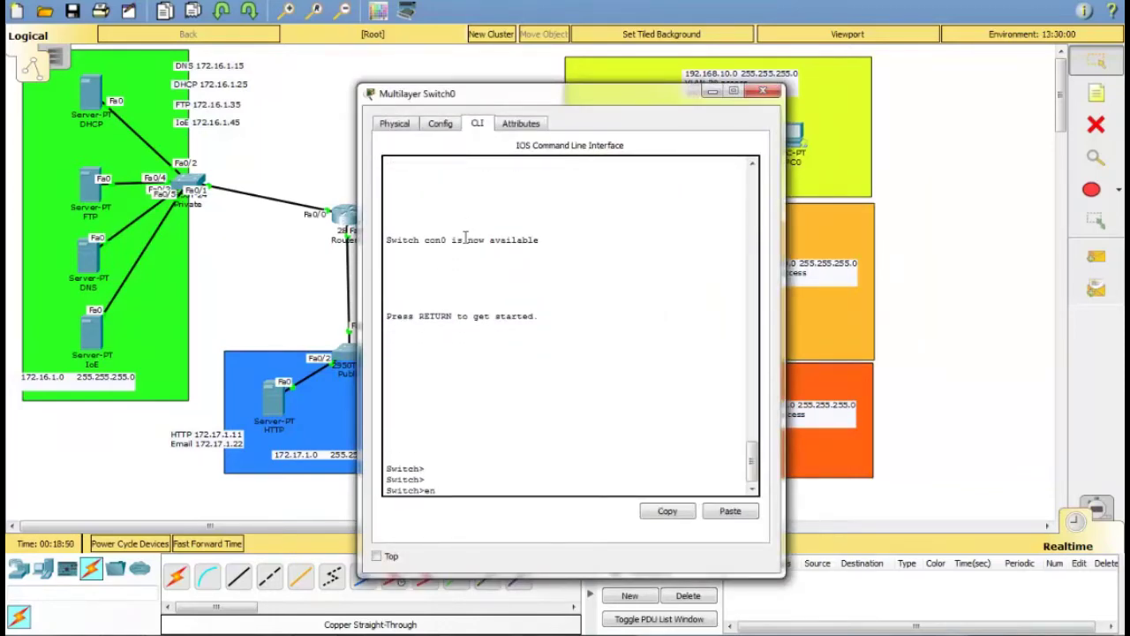
{"action": "key", "text": "Return"}
{"action": "type", "text": "sh "}
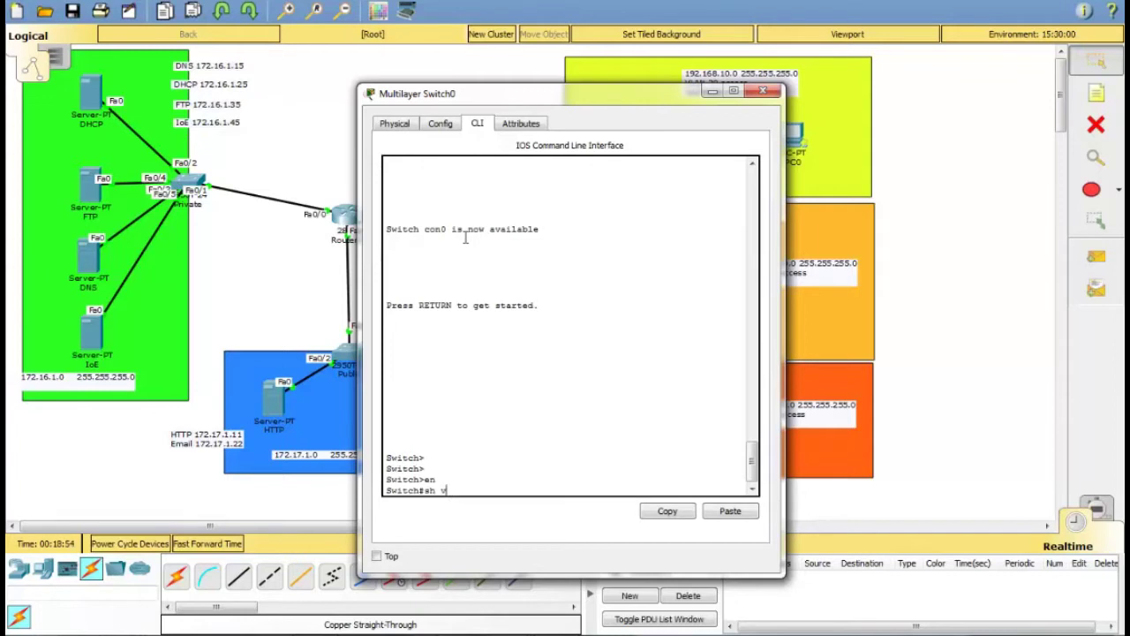
{"action": "type", "text": "vl br"}
{"action": "key", "text": "Return"}
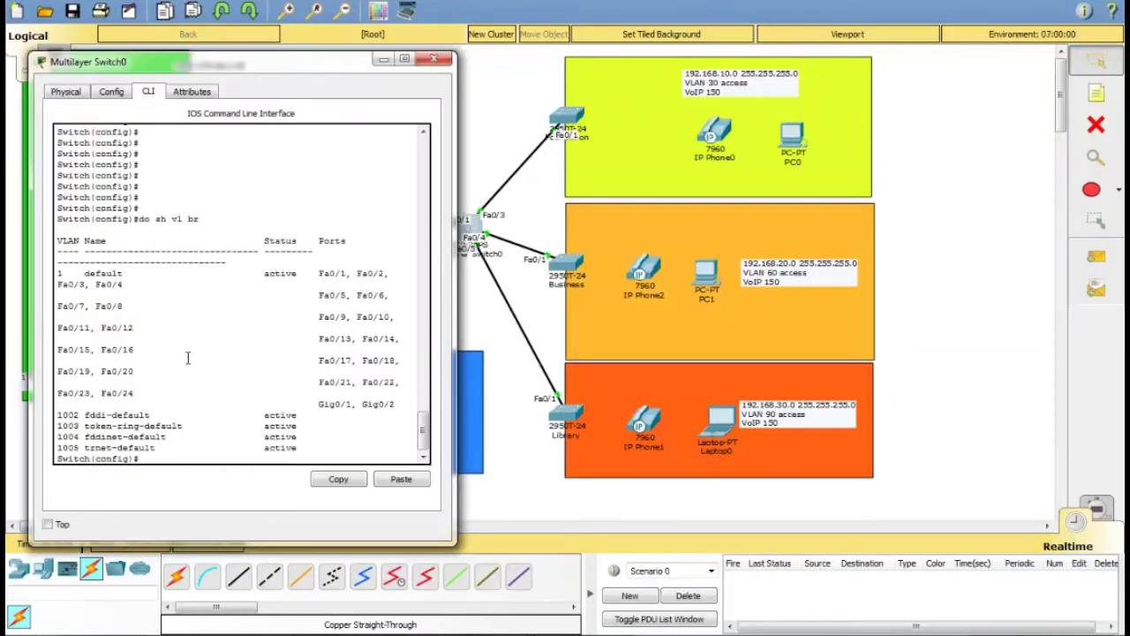
Step: Create VLAN 30 on the multilayer switch and name it Foundation
{"action": "type", "text": "n"}
{"action": "key", "text": "Return"}
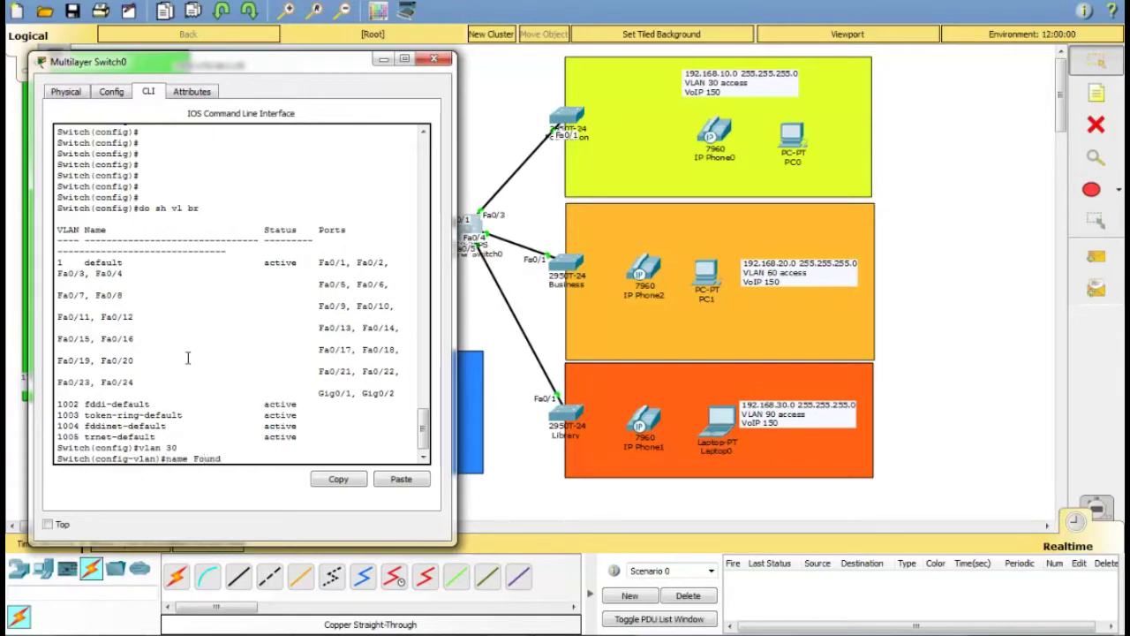
{"action": "type", "text": "name Foundartion"}
{"action": "key", "text": "Return"}
Step: Create VLAN 60 on the multilayer switch and name it Business
{"action": "type", "text": "vlan)#vlan"}
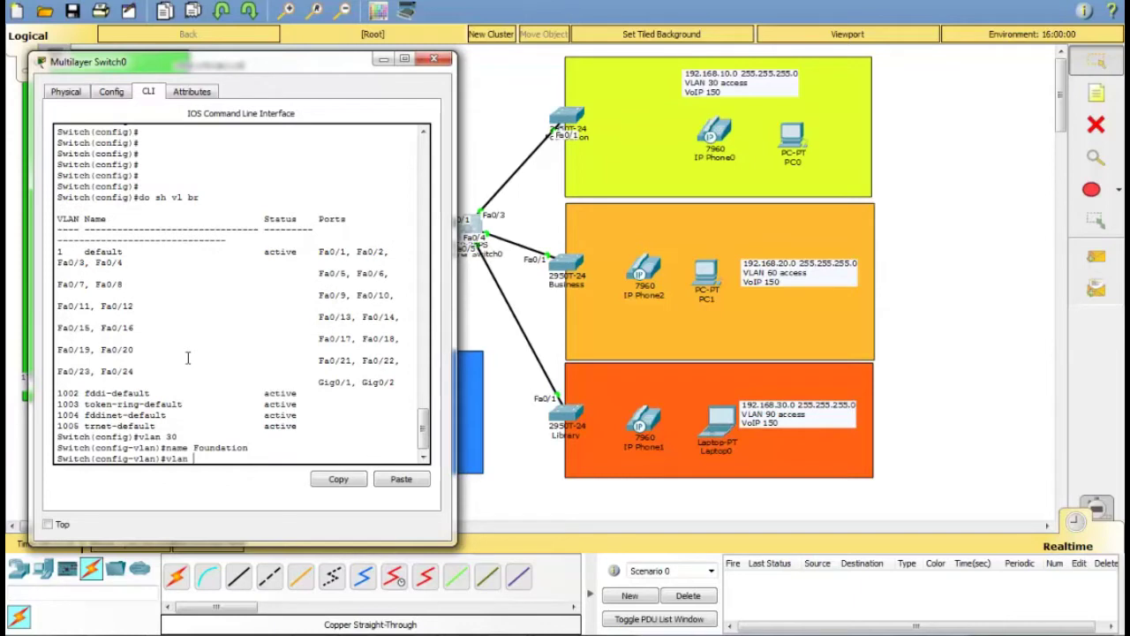
{"action": "type", "text": " 60"}
{"action": "key", "text": "Return"}
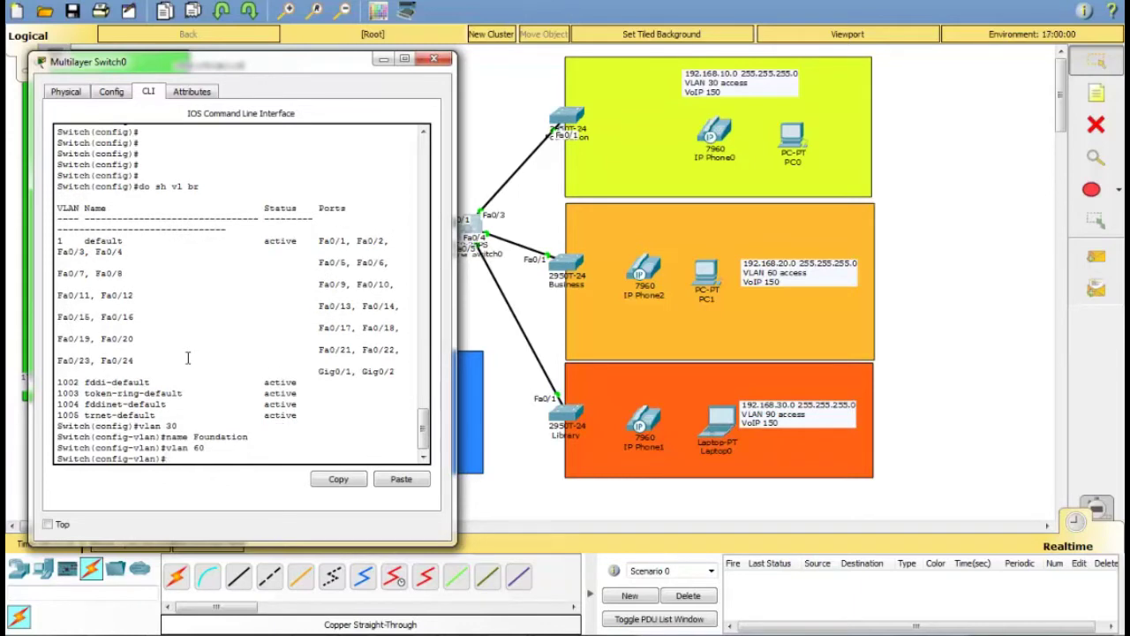
{"action": "type", "text": "naname"}
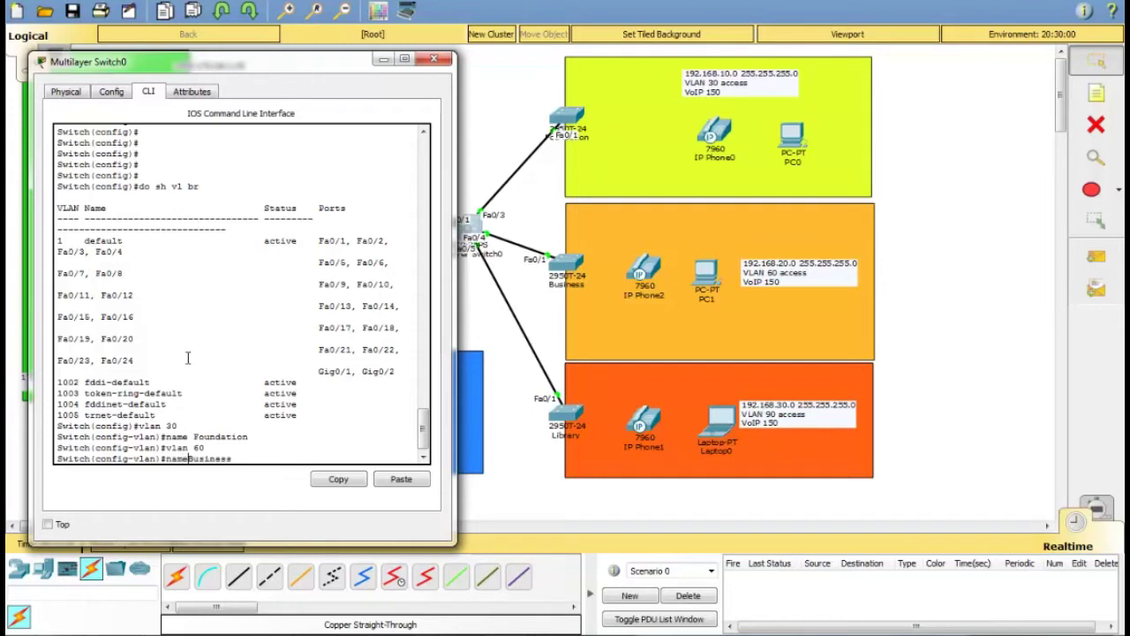
{"action": "key", "text": "Return"}
Step: Create VLAN 90 on the multilayer switch and name it Library
{"action": "type", "text": "vlan)#vlan"}
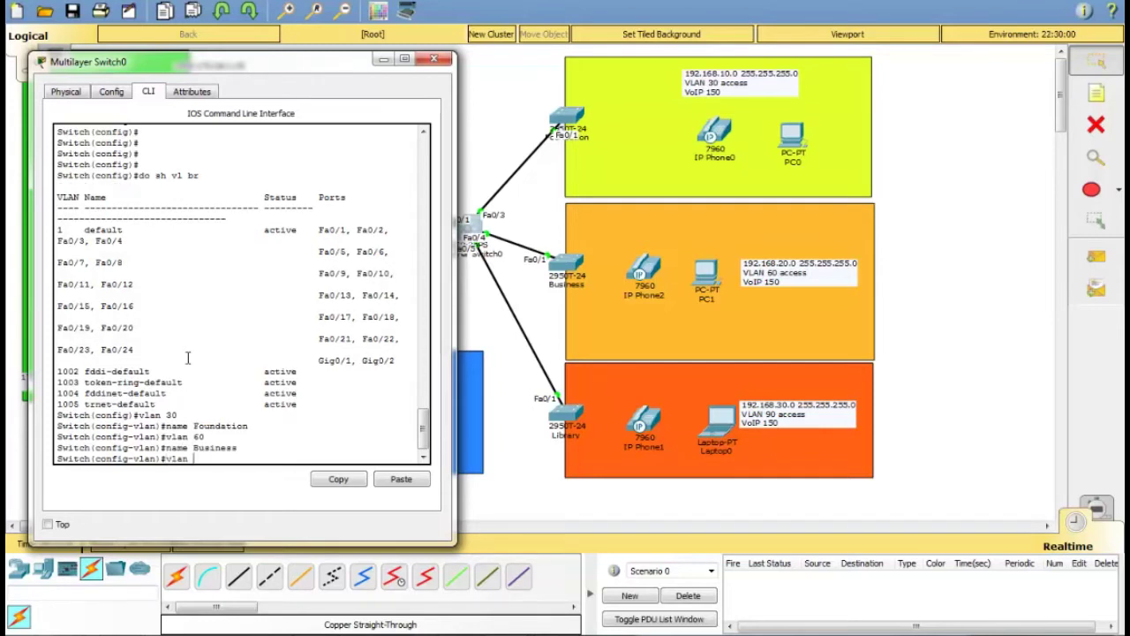
{"action": "type", "text": " 90"}
{"action": "key", "text": "Return"}
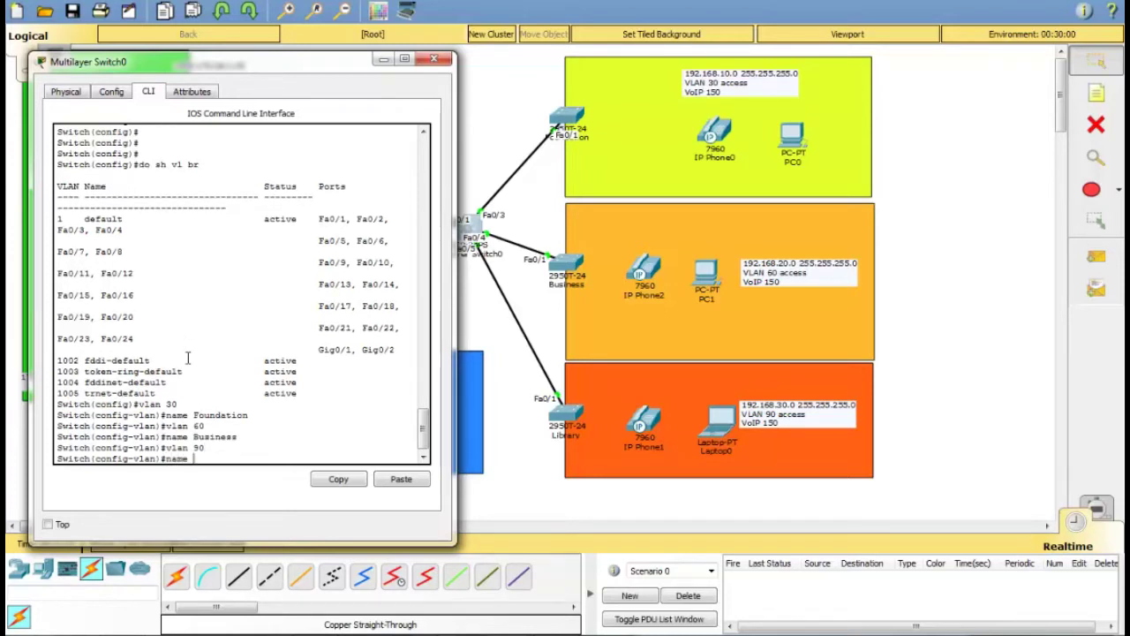
{"action": "type", "text": "name Library"}
{"action": "key", "text": "Return"}
Step: Create VLAN 150 on the multilayer switch, name it VoIP, and exit VLAN configuration mode
{"action": "type", "text": "vlan)#vlan 150"}
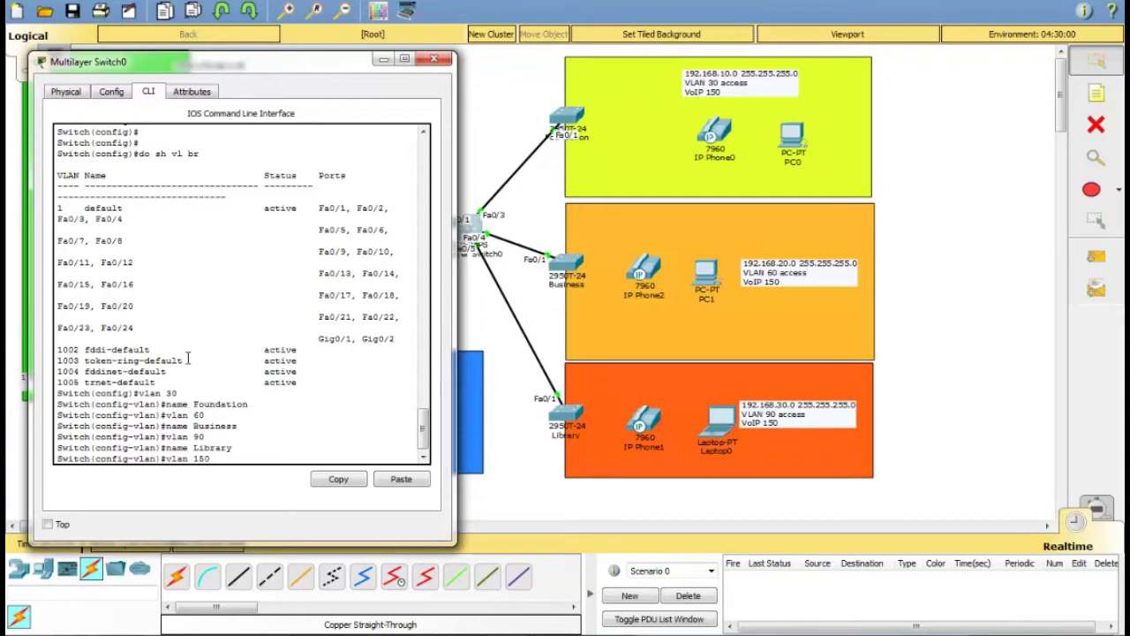
{"action": "key", "text": "Return"}
{"action": "type", "text": "name "}
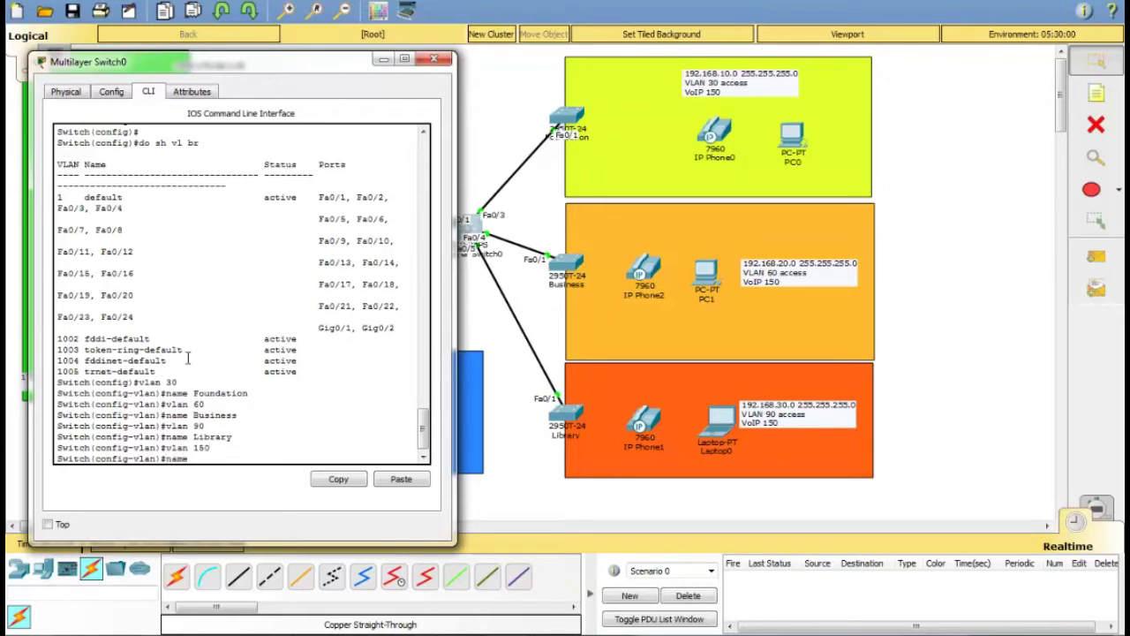
{"action": "type", "text": "VoIP"}
{"action": "key", "text": "Return"}
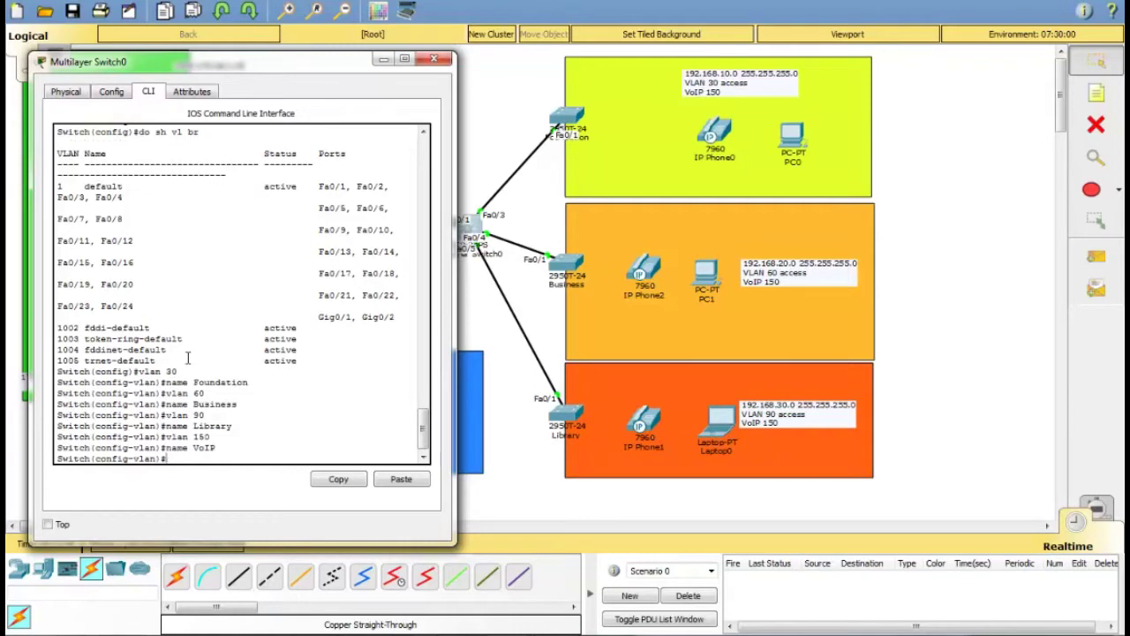
{"action": "key", "text": "Return"}
{"action": "key", "text": "Return"}
{"action": "type", "text": "ex"}
{"action": "key", "text": "Return"}
{"action": "key", "text": "Return"}
{"action": "key", "text": "Return"}
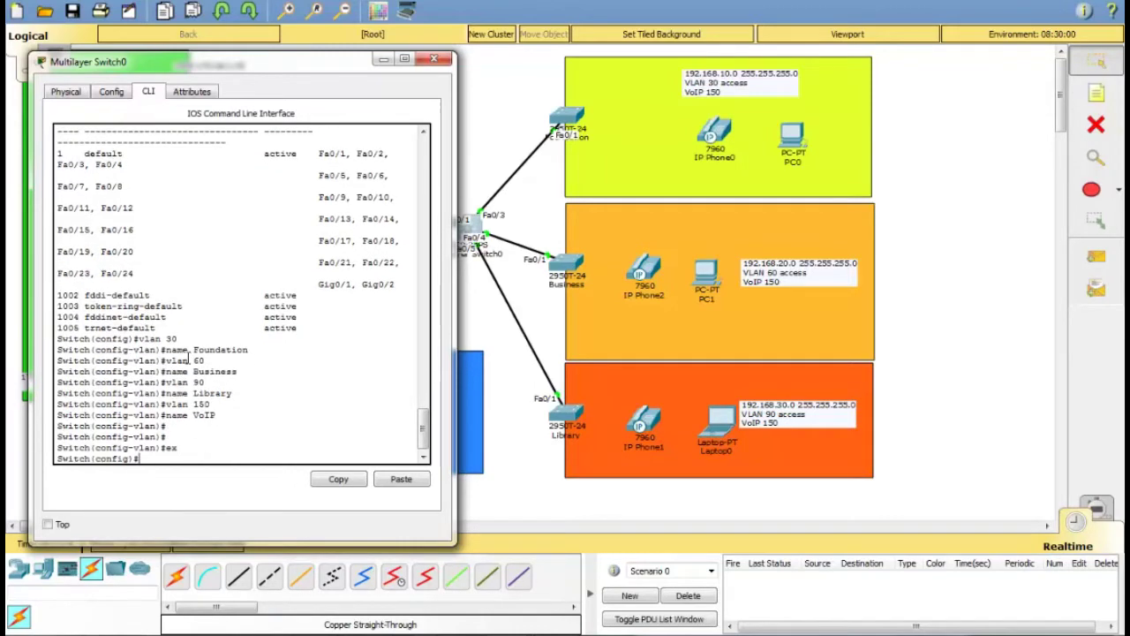
Step: Display the switch's brief VLAN list with "do sh vl br" and check the entries for the created VLANs
{"action": "key", "text": "Return"}
{"action": "key", "text": "Return"}
{"action": "key", "text": "Return"}
{"action": "key", "text": "Return"}
{"action": "type", "text": "do sh vl br"}
{"action": "key", "text": "Return"}
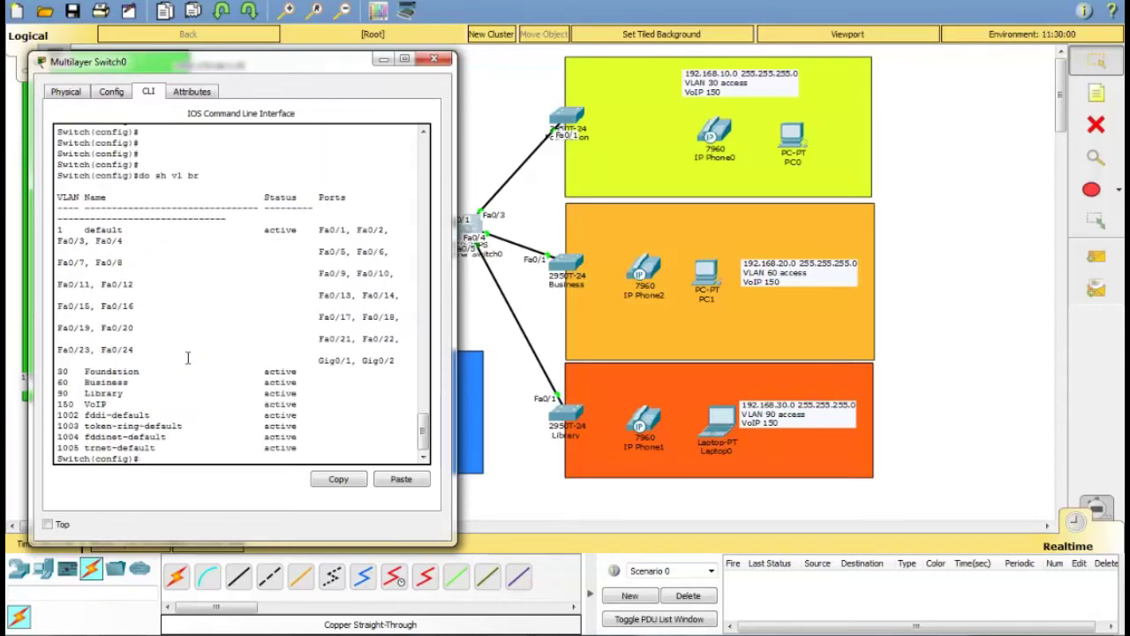
{"action": "left_click_drag", "start_coordinate": [126, 405], "coordinate": [60, 365]}
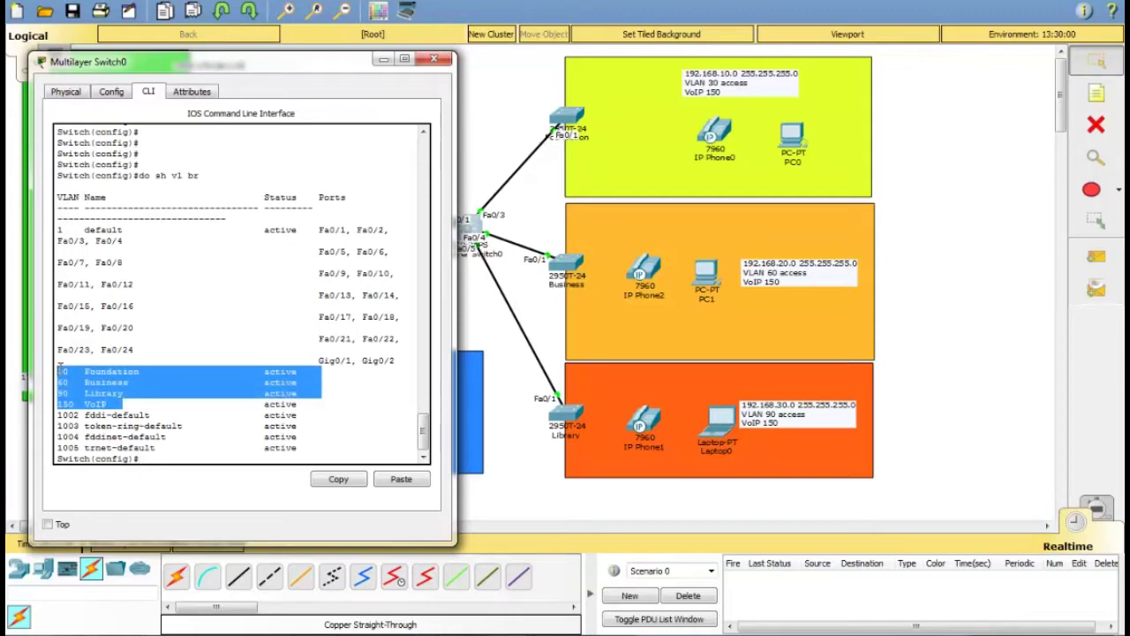
{"action": "left_click", "coordinate": [139, 403]}
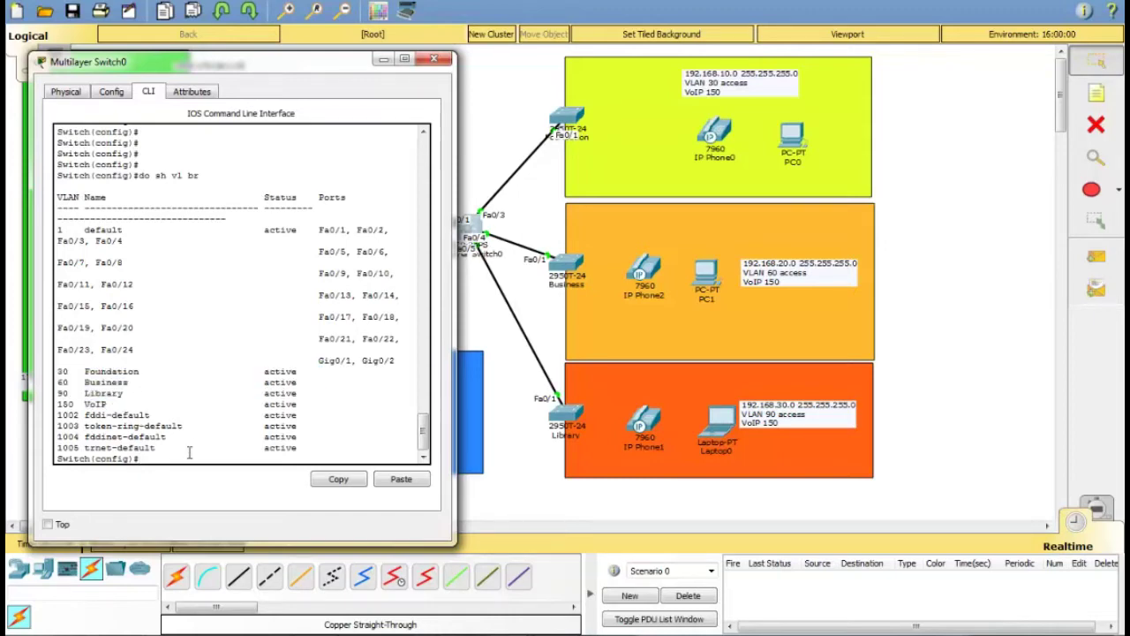
Step: Select the multilayer switch's FastEthernet interface range f0/1-24 and set its trunk encapsulation to dot1q
{"action": "key", "text": "Return"}
{"action": "key", "text": "Return"}
{"action": "key", "text": "Return"}
{"action": "key", "text": "Return"}
{"action": "key", "text": "Return"}
{"action": "type", "text": "int range f0/1-24"}
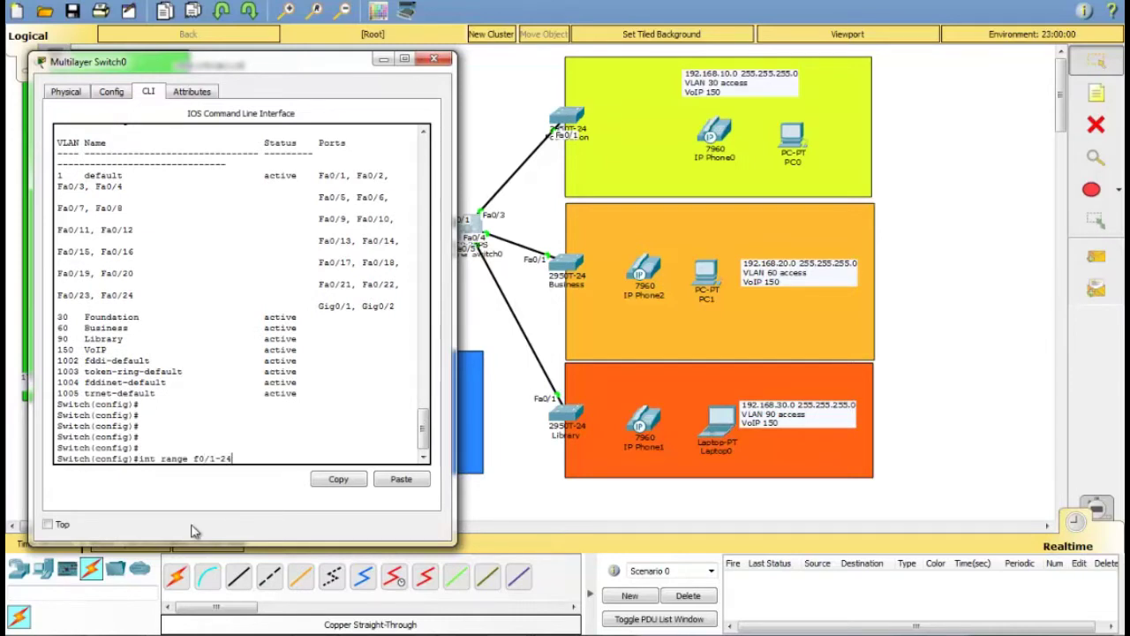
{"action": "key", "text": "Return"}
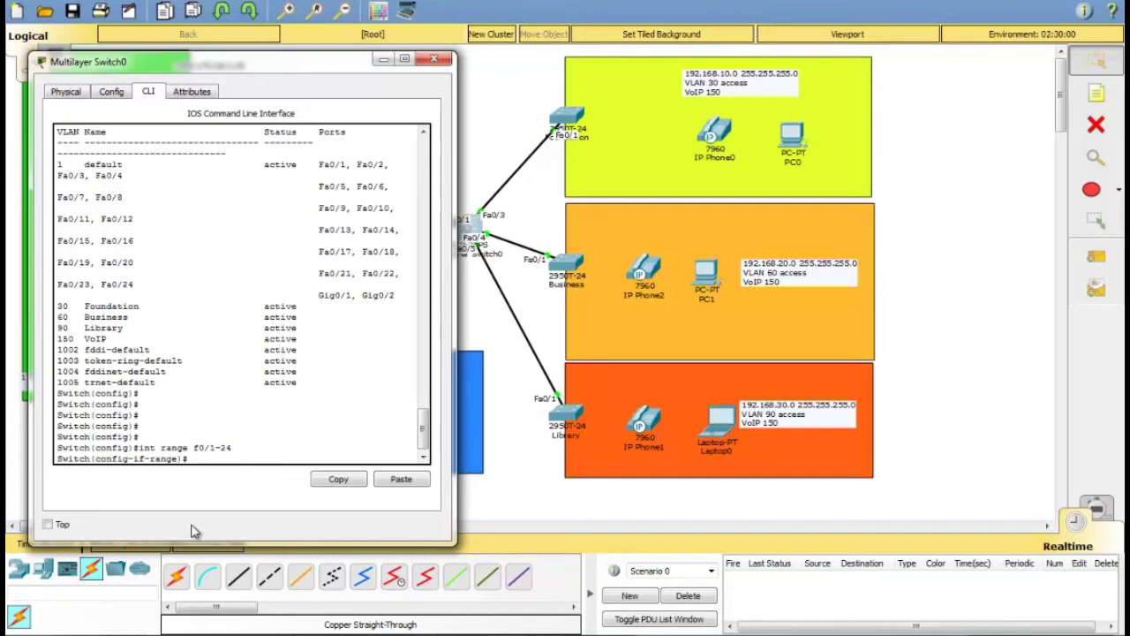
{"action": "type", "text": "sw  tr e"}
{"action": "key", "text": "Tab"}
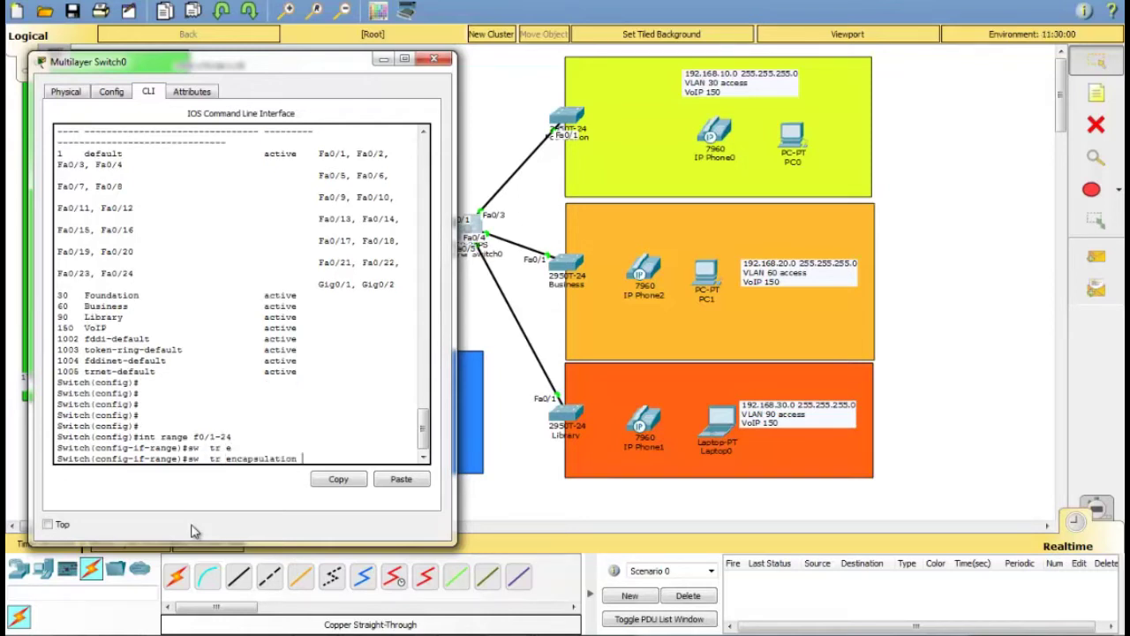
{"action": "type", "text": "do"}
{"action": "key", "text": "Tab"}
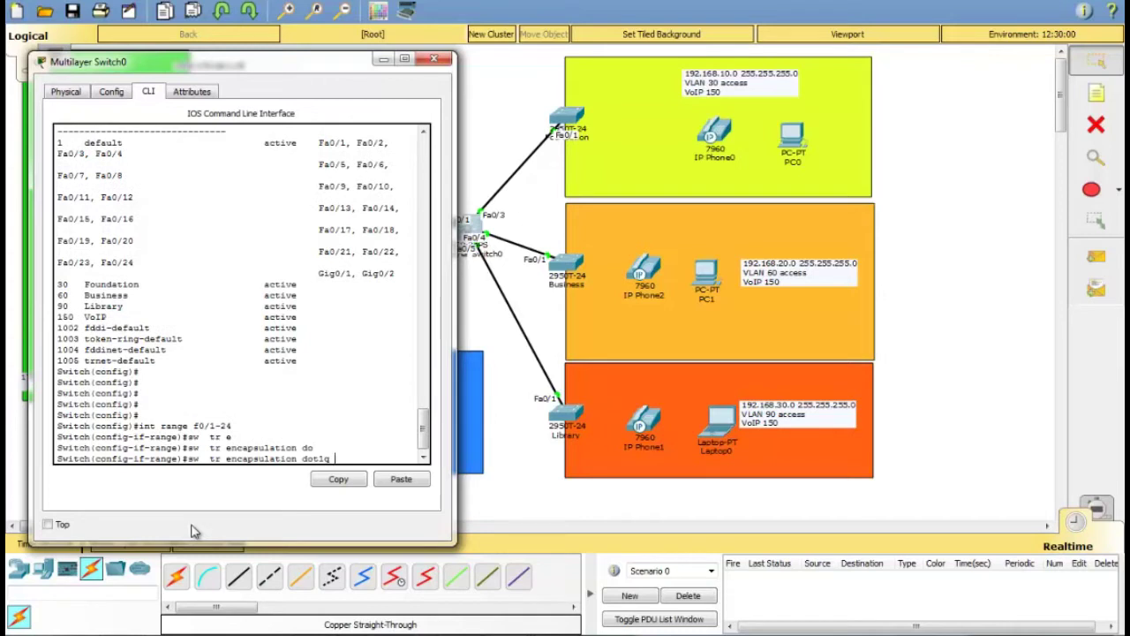
{"action": "key", "text": "Return"}
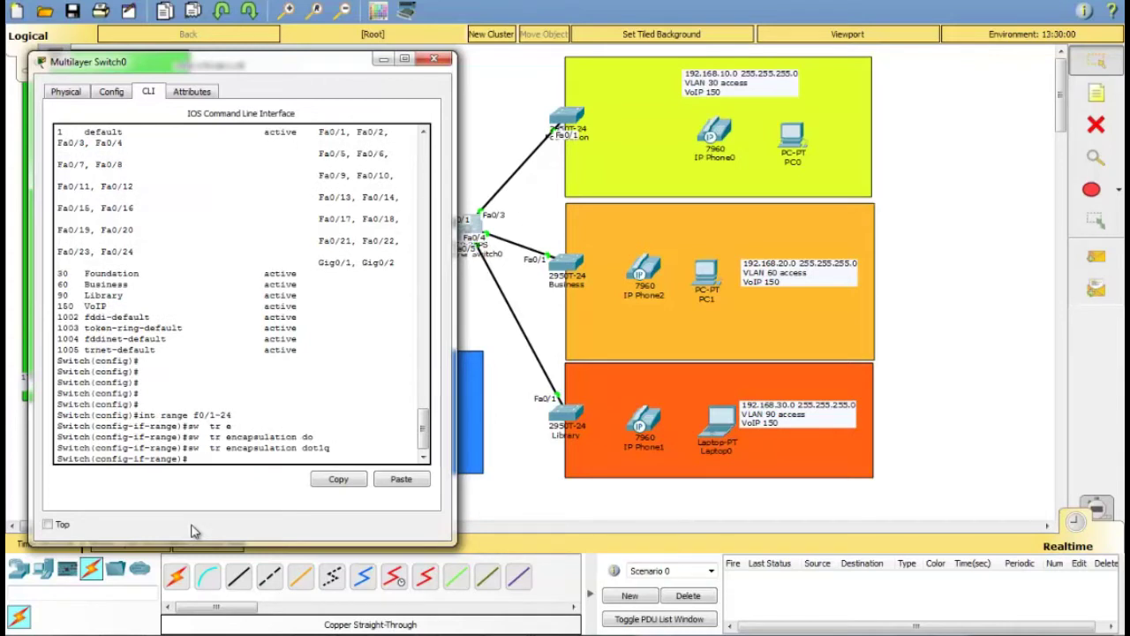
Step: Set the selected interface range to trunk mode and close the multilayer switch's window
{"action": "type", "text": "sw mo tr"}
{"action": "key", "text": "Return"}
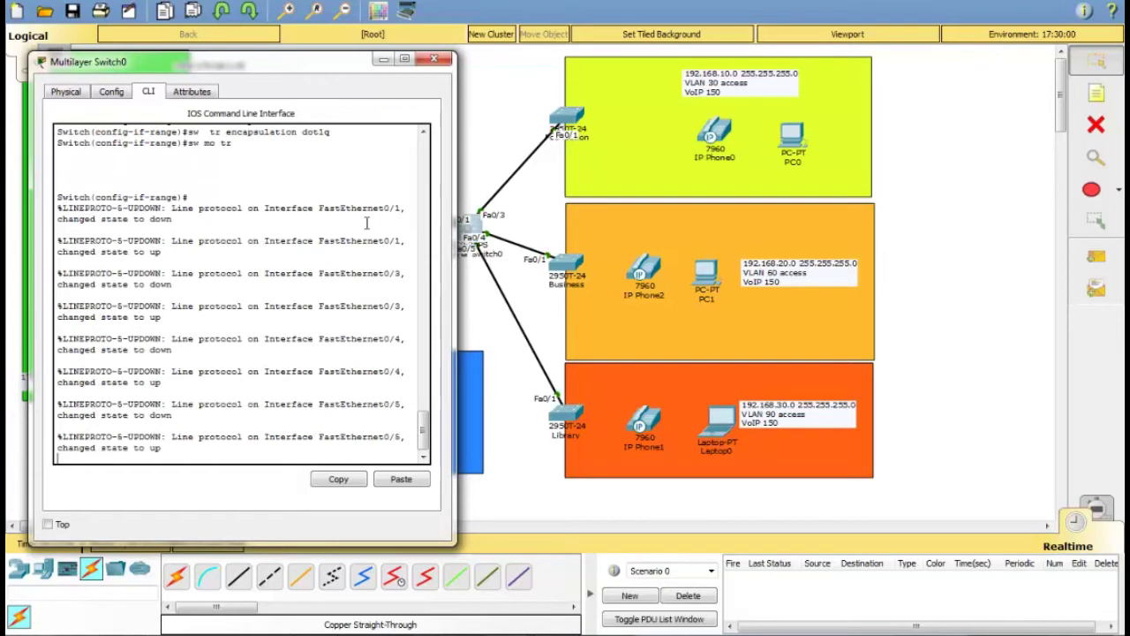
{"action": "left_click", "coordinate": [436, 59]}
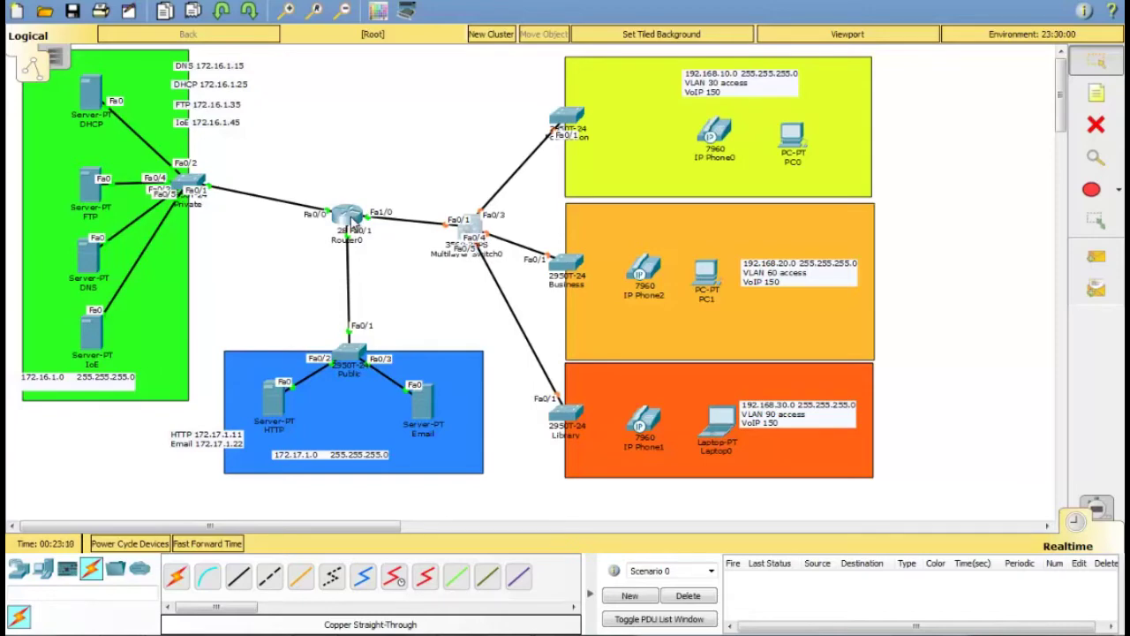
Step: Open Router0's command line and exit the FastEthernet0/0 interface mode to global configuration
{"action": "left_click", "coordinate": [352, 219]}
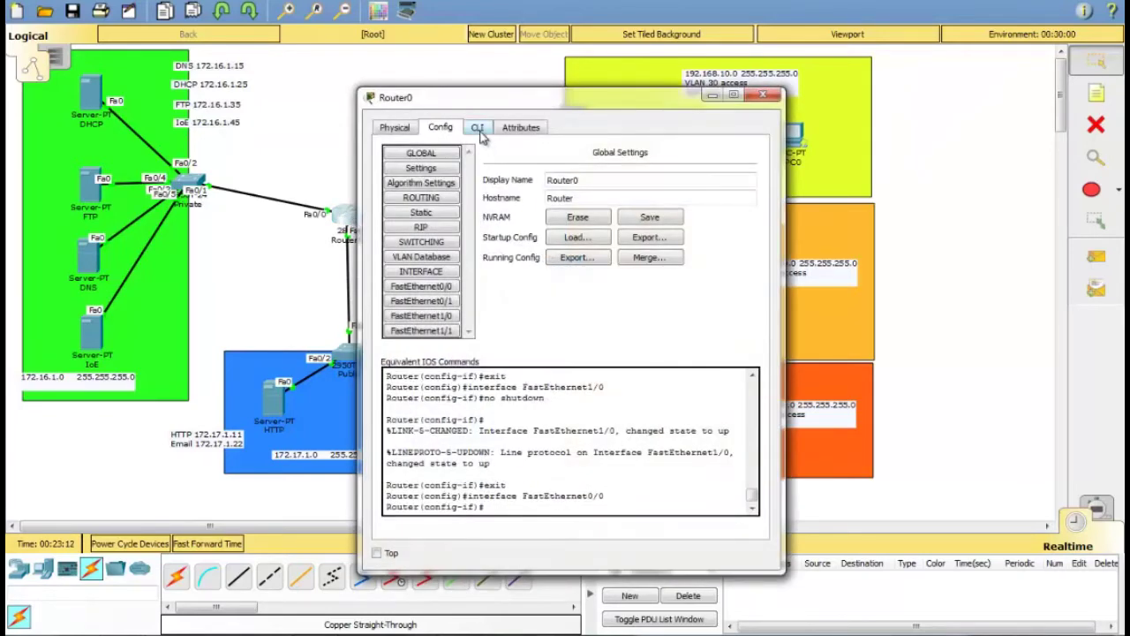
{"action": "left_click", "coordinate": [479, 129]}
{"action": "key", "text": "Return"}
{"action": "key", "text": "Return"}
{"action": "key", "text": "Return"}
{"action": "key", "text": "Return"}
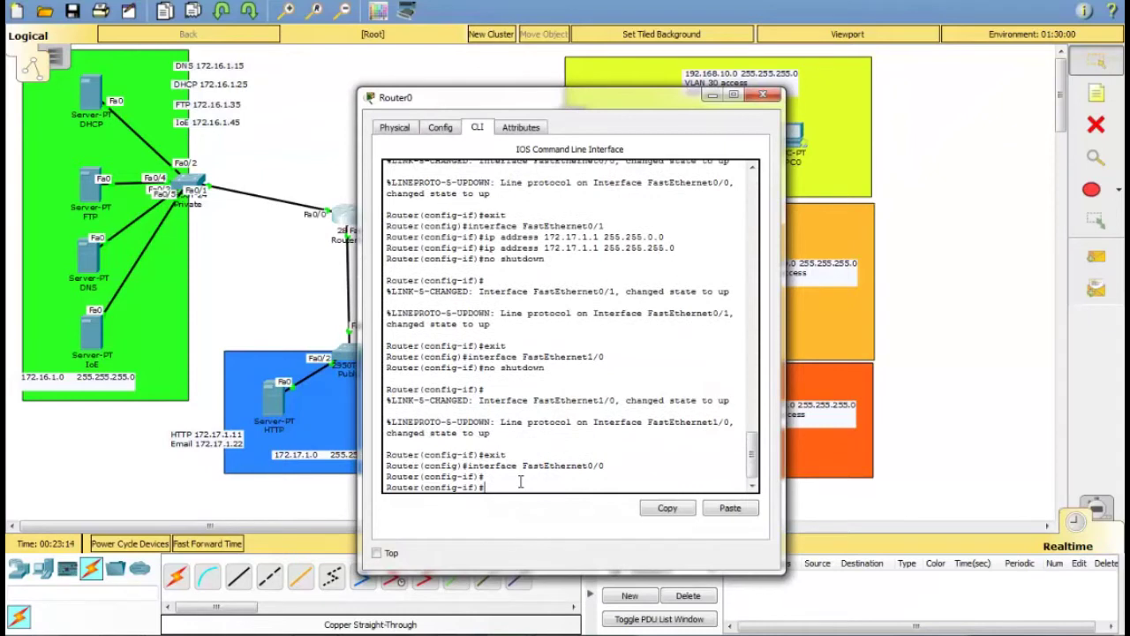
{"action": "key", "text": "Return"}
{"action": "type", "text": "e"}
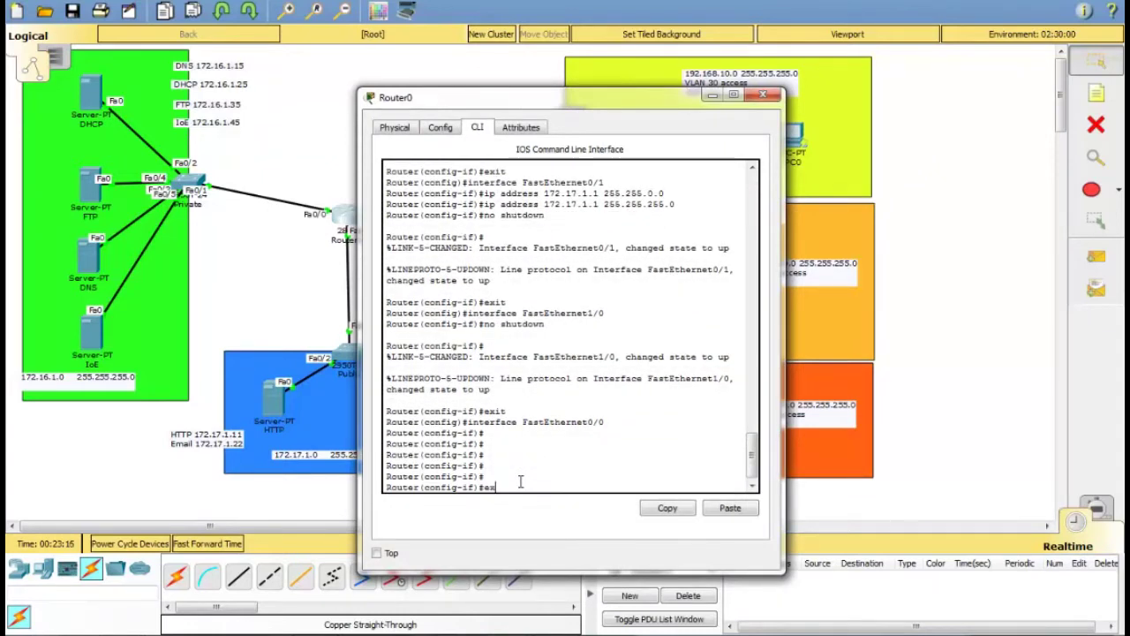
{"action": "type", "text": "x"}
{"action": "key", "text": "Return"}
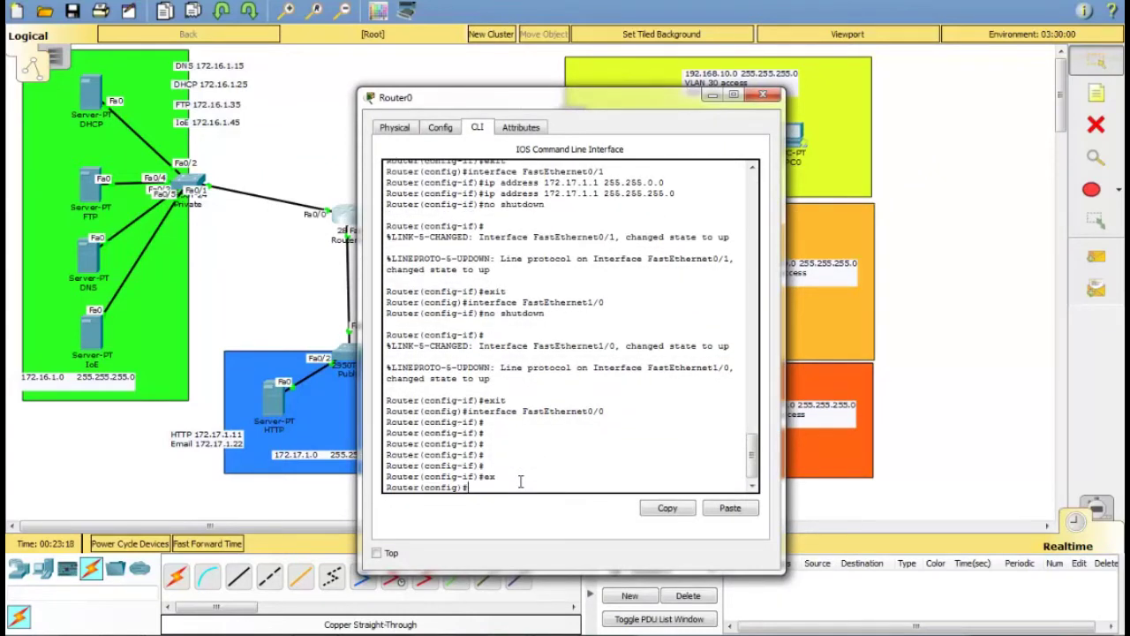
Step: Create subinterface f1/0.30 on Router0 for the Foundation VLAN
{"action": "type", "text": "int f0/"}
{"action": "left_click_drag", "start_coordinate": [537, 102], "coordinate": [687, 103]}
{"action": "key", "text": "BackSpace"}
{"action": "key", "text": "BackSpace"}
{"action": "type", "text": "1/0"}
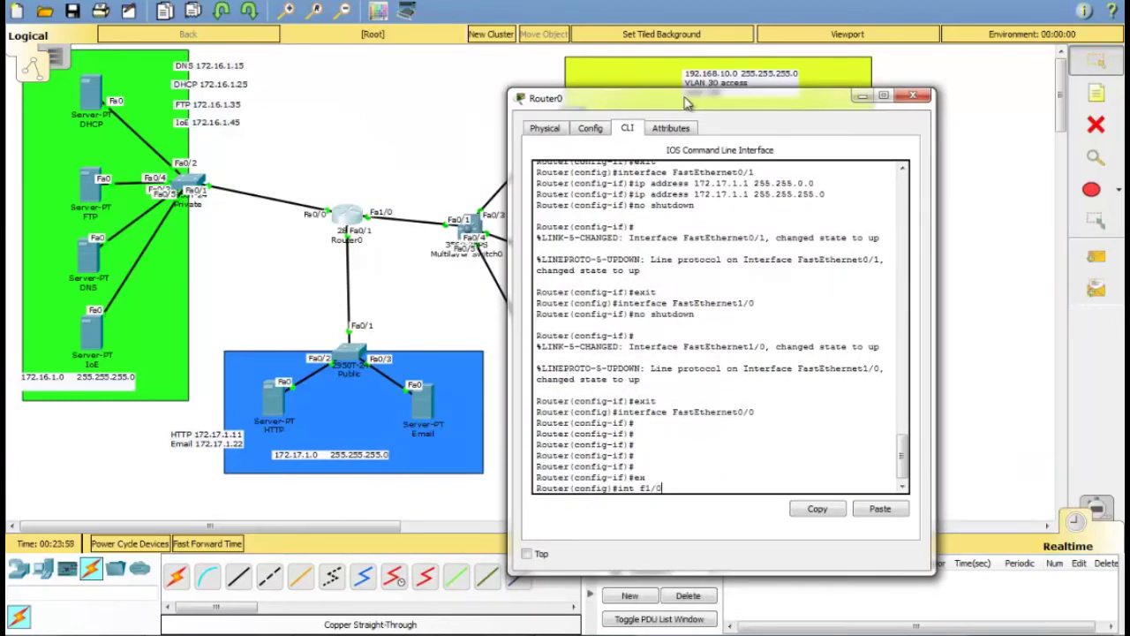
{"action": "type", "text": ".30"}
{"action": "key", "text": "Return"}
{"action": "key", "text": "Return"}
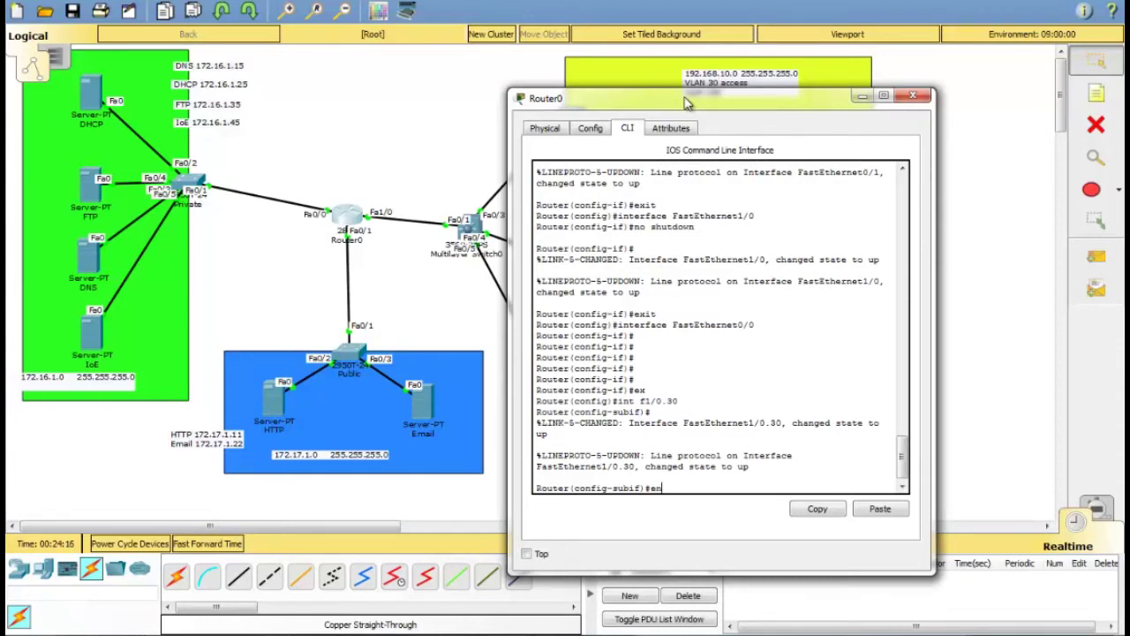
Step: Set the encapsulation of Router0's f1/0.30 subinterface to dot1Q with VLAN 30
{"action": "key", "text": "Tab"}
{"action": "type", "text": "d"}
{"action": "key", "text": "Tab"}
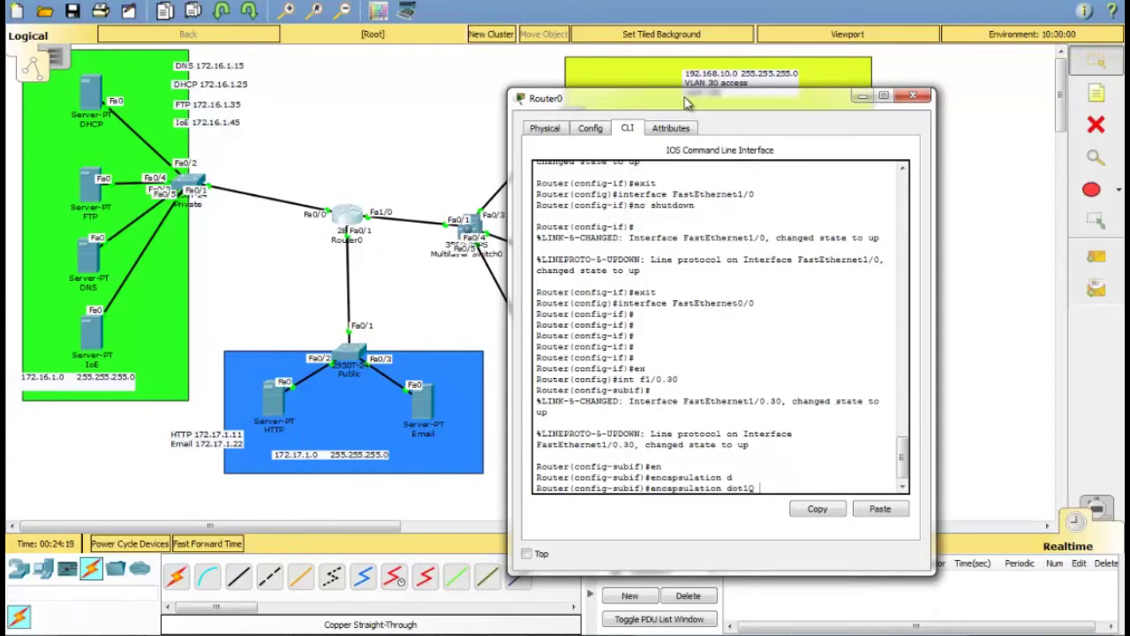
{"action": "type", "text": "30"}
{"action": "key", "text": "Return"}
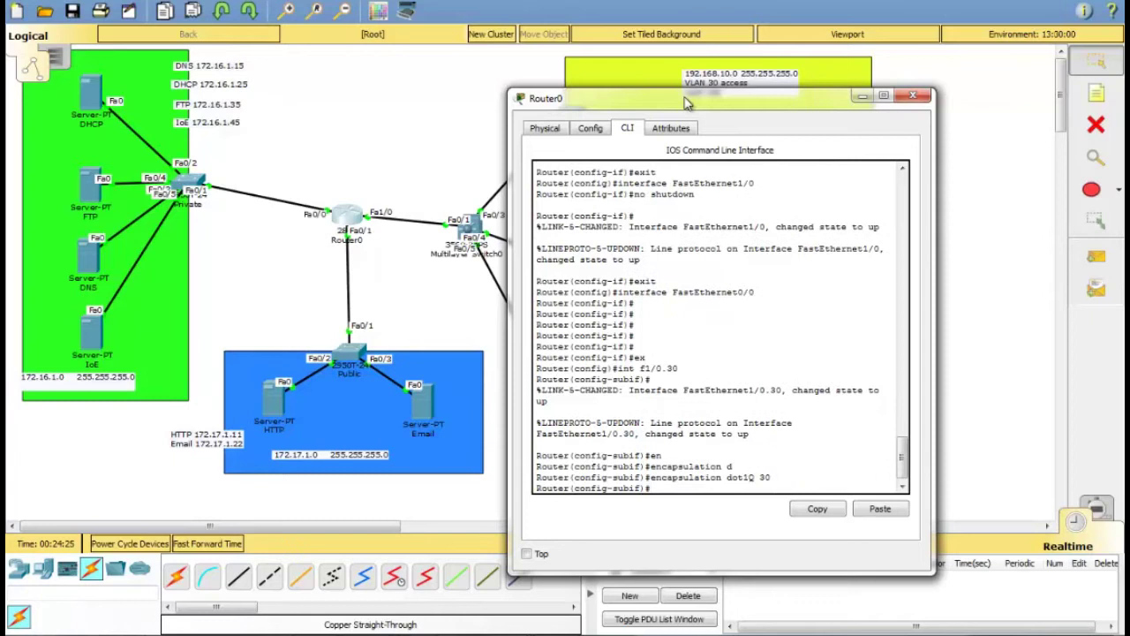
Step: Assign IP address 192.168.10.1 with mask 255.255.255.0 to subinterface f1/0.30
{"action": "type", "text": "ip add"}
{"action": "left_click_drag", "start_coordinate": [687, 104], "coordinate": [444, 154]}
{"action": "type", "text": "d 192.168.10.1 255.255"}
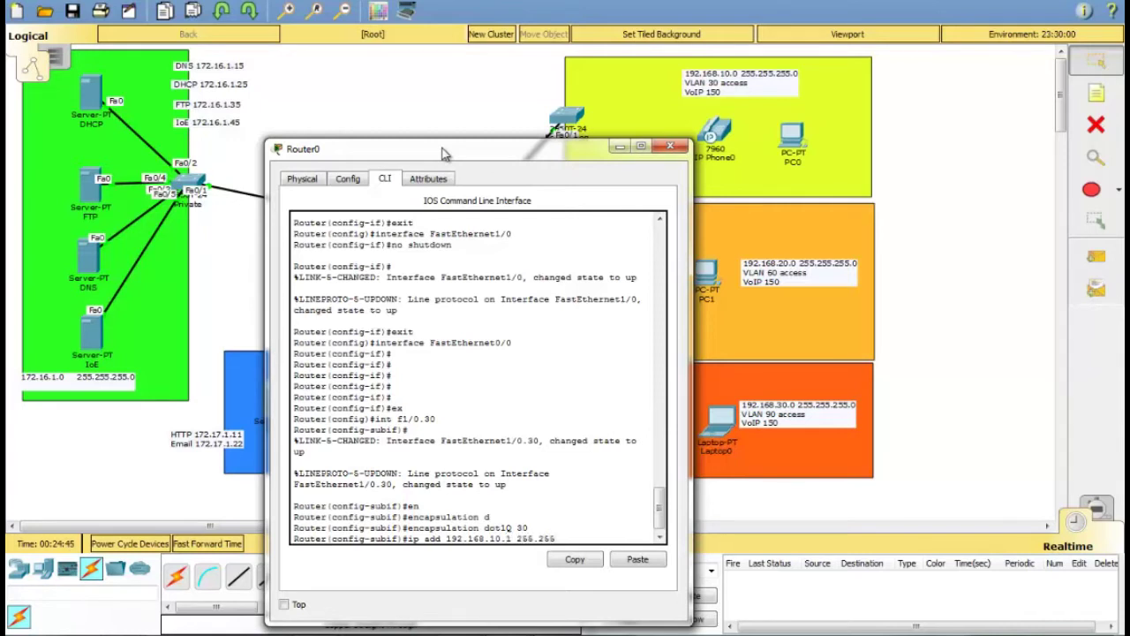
{"action": "type", "text": ".255.0"}
{"action": "key", "text": "Return"}
Step: Set the DHCP helper address of subinterface f1/0.30 to 172.16.1.25 and exit subinterface mode
{"action": "type", "text": "ip hel"}
{"action": "key", "text": "Tab"}
{"action": "type", "text": "p"}
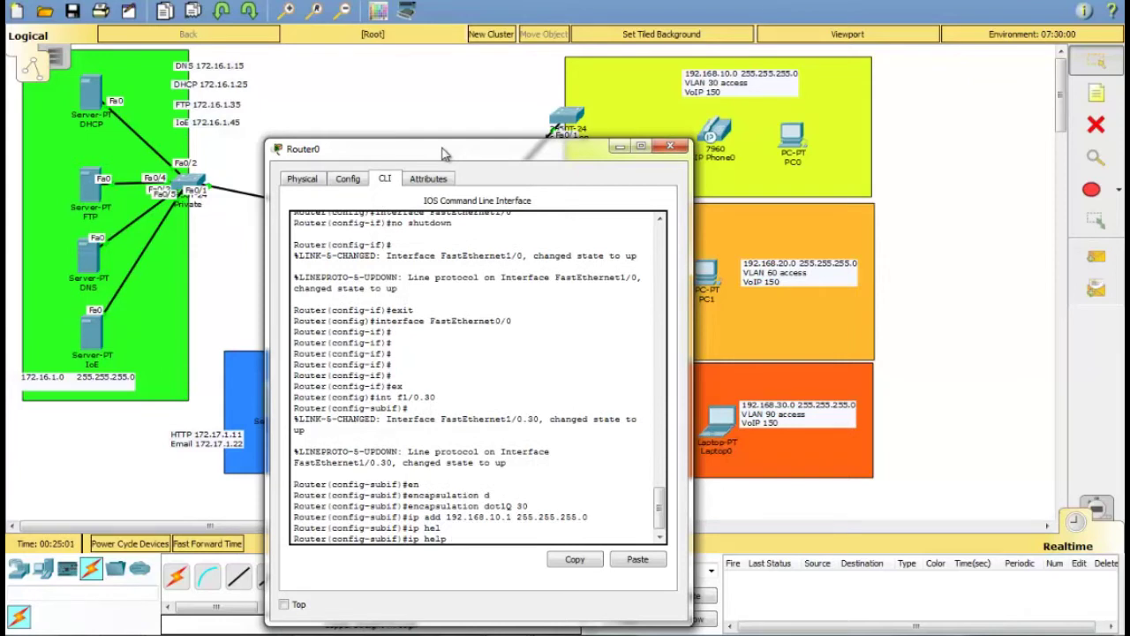
{"action": "type", "text": "er"}
{"action": "key", "text": "Tab"}
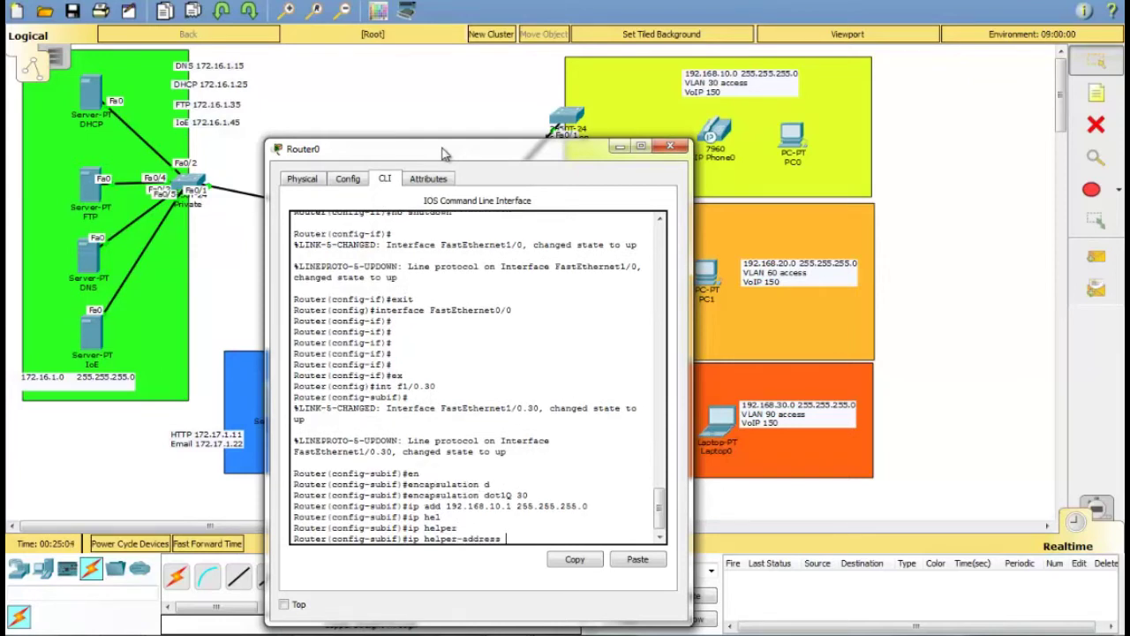
{"action": "type", "text": "172.16.1.25"}
{"action": "key", "text": "Return"}
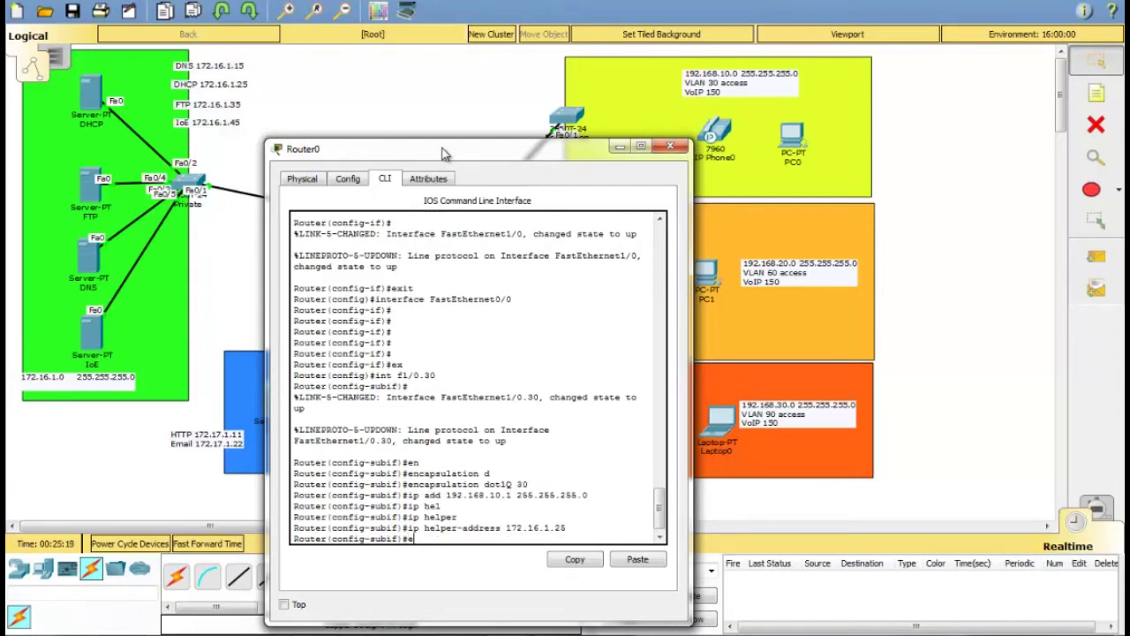
{"action": "type", "text": "ex"}
{"action": "key", "text": "Return"}
Step: Create subinterface f1/0.60 on Router0 for the Business VLAN
{"action": "type", "text": "int"}
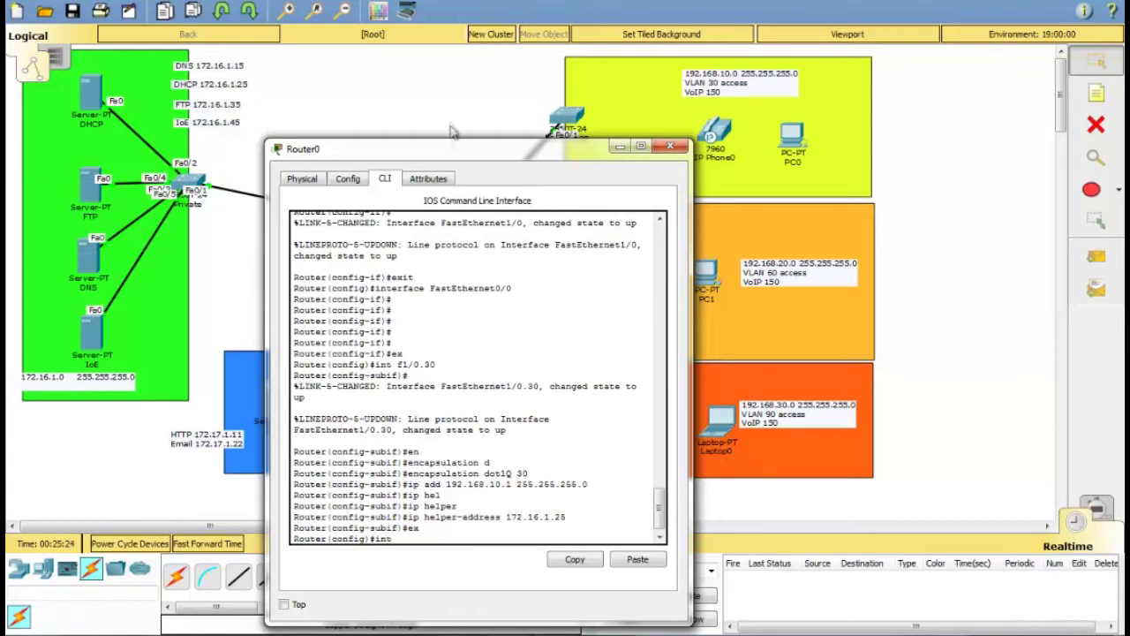
{"action": "left_click_drag", "start_coordinate": [453, 153], "coordinate": [645, 144]}
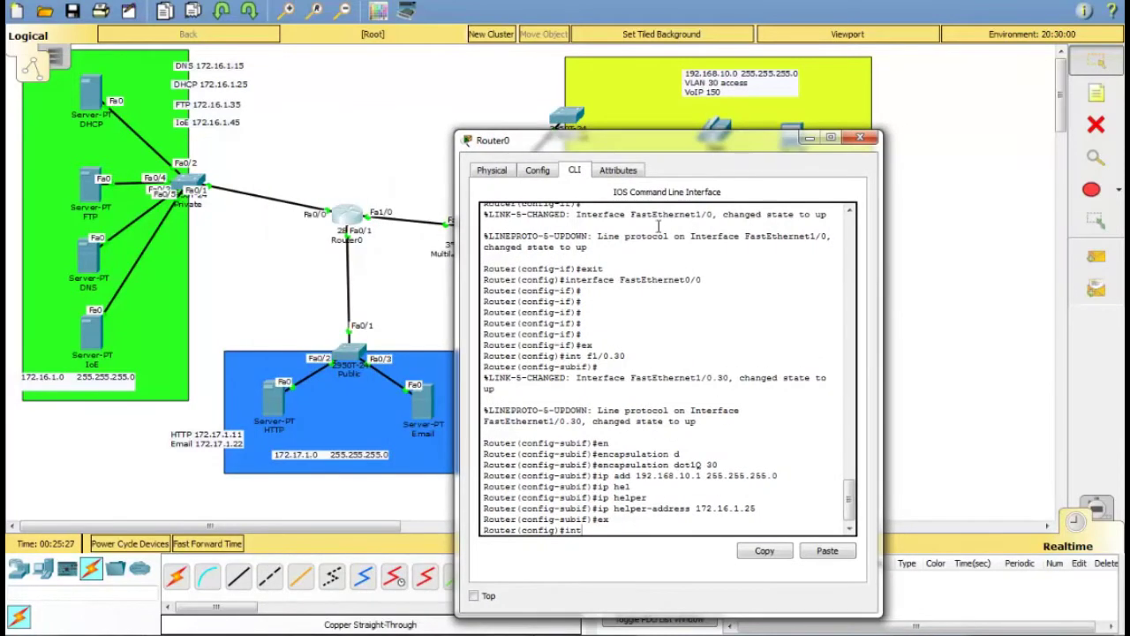
{"action": "type", "text": "f1/0.60"}
{"action": "left_click_drag", "start_coordinate": [674, 148], "coordinate": [281, 76]}
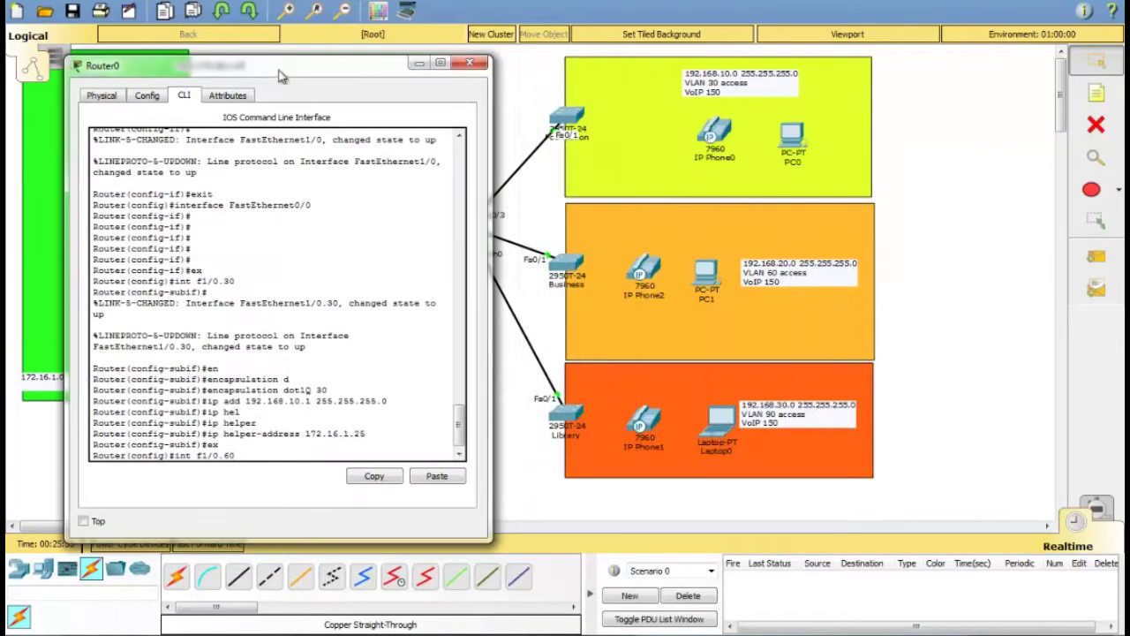
{"action": "key", "text": "Return"}
Step: Set the encapsulation of Router0's f1/0.60 subinterface to dot1Q with VLAN 60
{"action": "key", "text": "Up"}
{"action": "key", "text": "Up"}
{"action": "key", "text": "Up"}
{"action": "key", "text": "Up"}
{"action": "key", "text": "Up"}
{"action": "key", "text": "Up"}
{"action": "key", "text": "Up"}
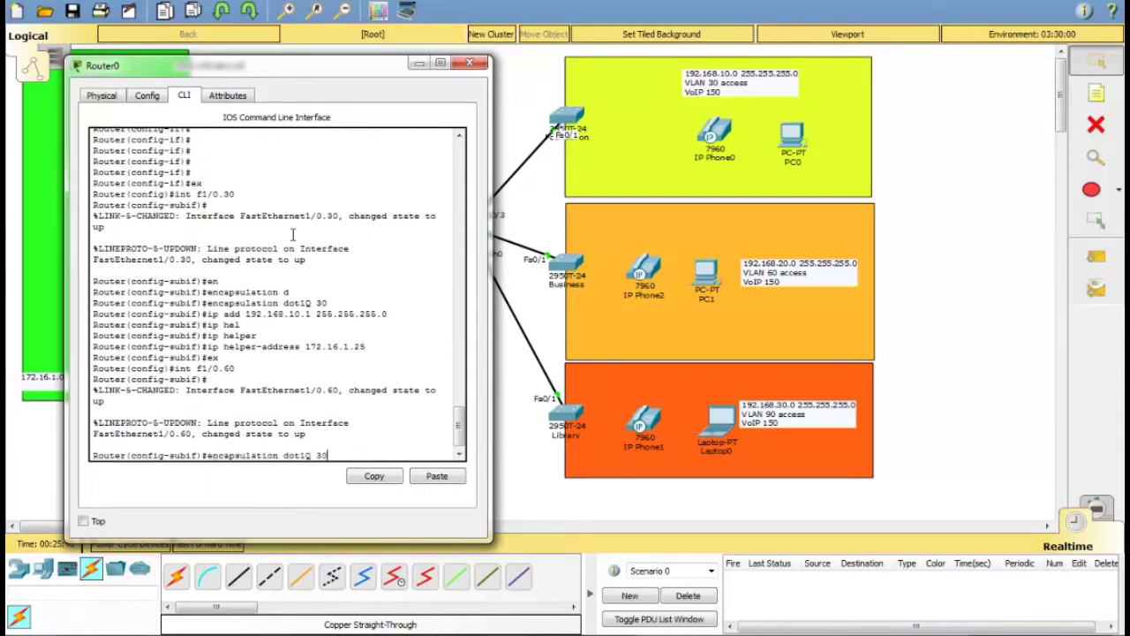
{"action": "key", "text": "Up"}
{"action": "key", "text": "Up"}
{"action": "key", "text": "Down"}
{"action": "key", "text": "Down"}
{"action": "type", "text": "60"}
{"action": "key", "text": "Return"}
Step: Assign IP address 192.168.20.1 with mask 255.255.255.0 to subinterface f1/0.60
{"action": "key", "text": "Up"}
{"action": "key", "text": "Up"}
{"action": "key", "text": "Up"}
{"action": "key", "text": "Up"}
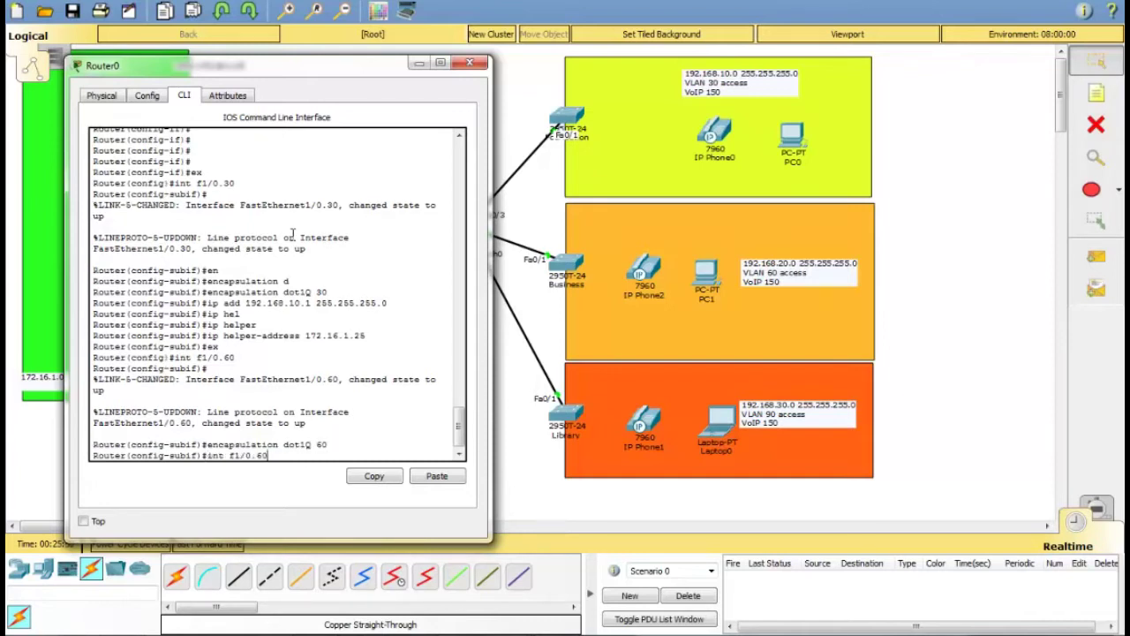
{"action": "key", "text": "Up"}
{"action": "key", "text": "Up"}
{"action": "key", "text": "Up"}
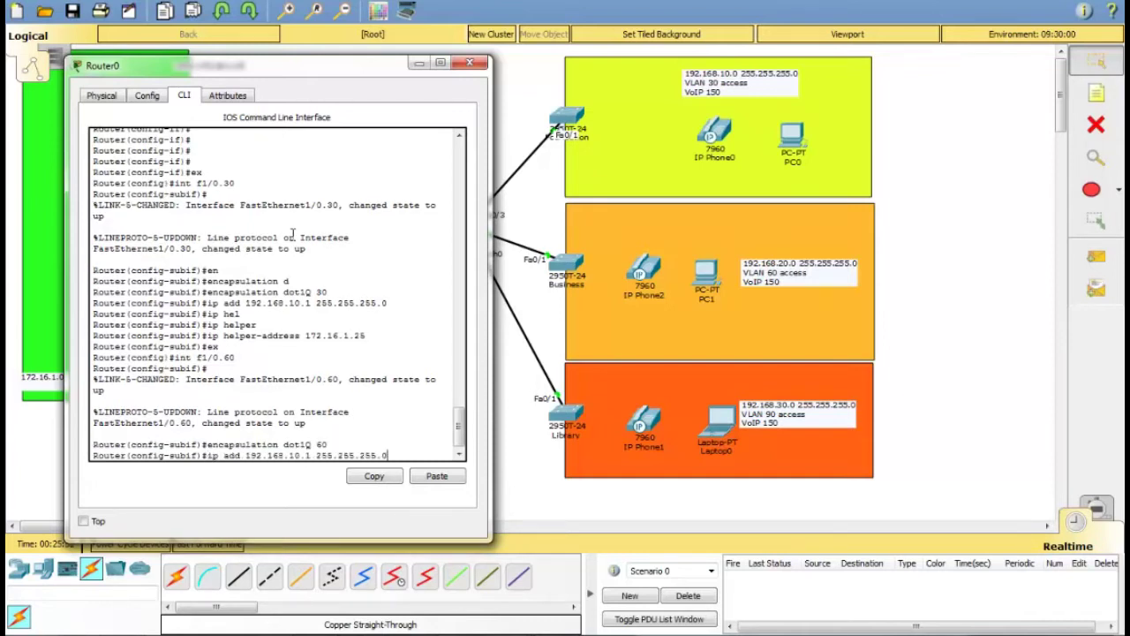
{"action": "key", "text": "Left"}
{"action": "key", "text": "Left"}
{"action": "key", "text": "Left"}
{"action": "key", "text": "Left"}
{"action": "key", "text": "BackSpace"}
{"action": "type", "text": "2"}
{"action": "key", "text": "Return"}
Step: Set the DHCP helper address of subinterface f1/0.60 to 172.16.1.25 and exit subinterface mode
{"action": "key", "text": "Up"}
{"action": "key", "text": "Up"}
{"action": "key", "text": "Up"}
{"action": "key", "text": "Up"}
{"action": "key", "text": "Up"}
{"action": "key", "text": "Down"}
{"action": "key", "text": "Return"}
{"action": "type", "text": "ex"}
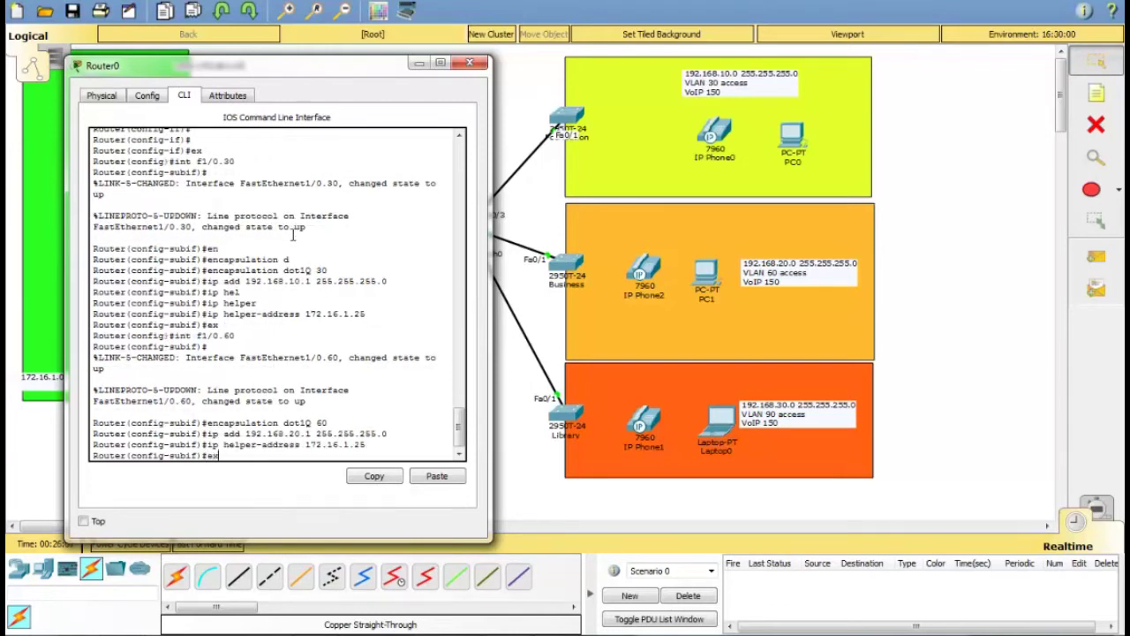
{"action": "key", "text": "Return"}
{"action": "key", "text": "Return"}
{"action": "key", "text": "Return"}
{"action": "key", "text": "Return"}
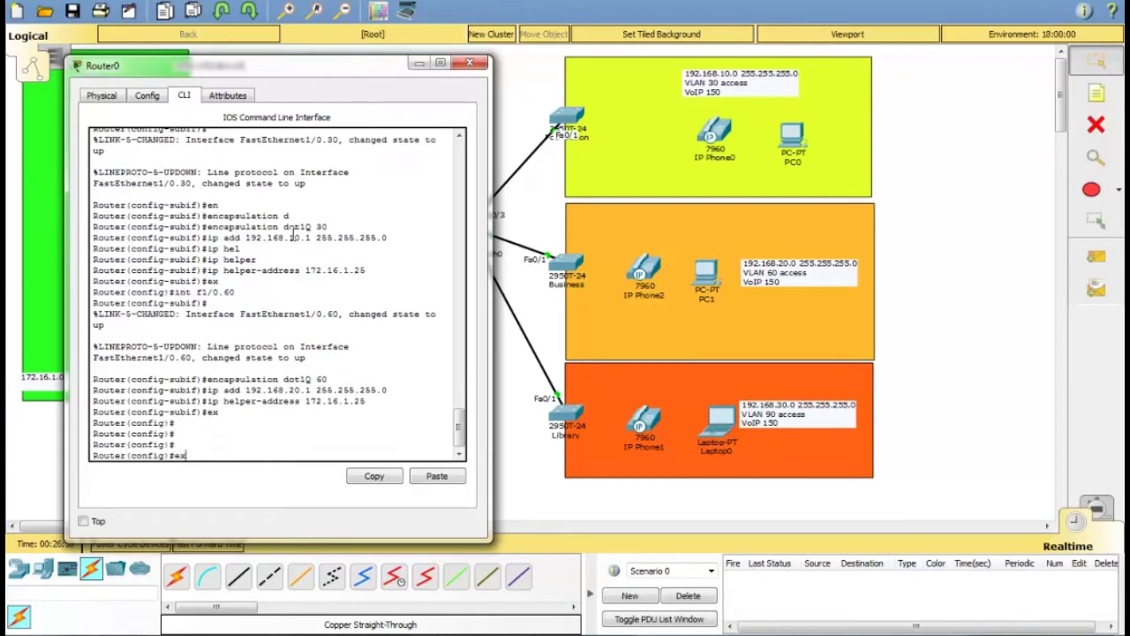
Step: Create subinterface f1/0.90 on Router0 for the Library VLAN
{"action": "key", "text": "Up"}
{"action": "key", "text": "Up"}
{"action": "key", "text": "Up"}
{"action": "key", "text": "Up"}
{"action": "key", "text": "Up"}
{"action": "key", "text": "BackSpace"}
{"action": "key", "text": "BackSpace"}
{"action": "type", "text": "90"}
{"action": "key", "text": "Return"}
Step: Set the encapsulation of Router0's f1/0.90 subinterface to dot1Q with VLAN 90
{"action": "key", "text": "Up"}
{"action": "key", "text": "Up"}
{"action": "key", "text": "Up"}
{"action": "key", "text": "Up"}
{"action": "key", "text": "Up"}
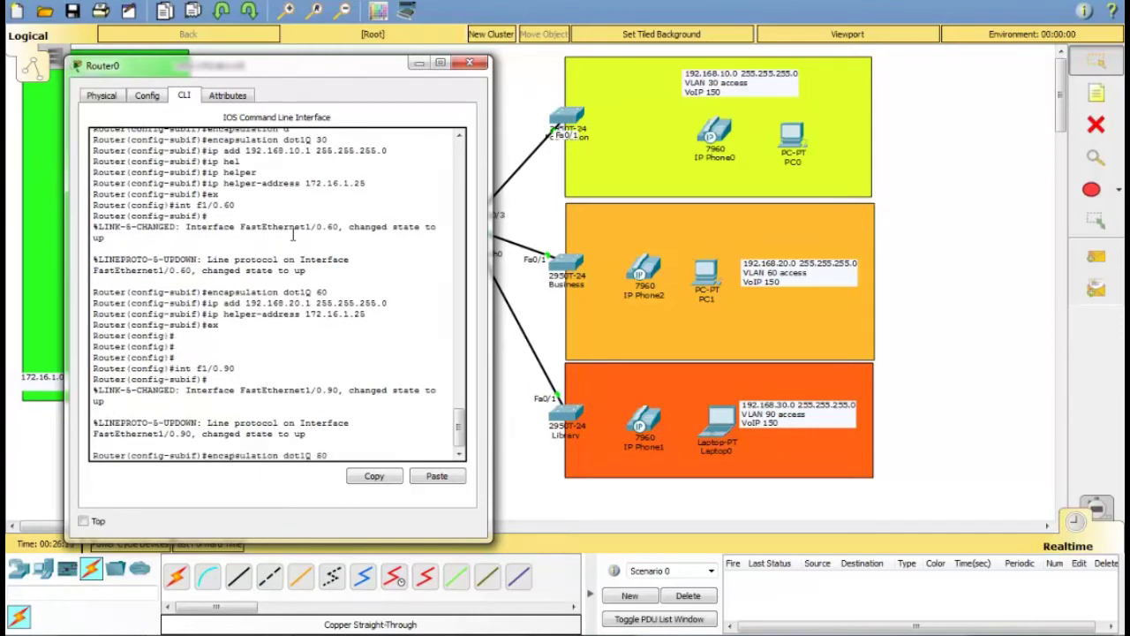
{"action": "type", "text": "90"}
{"action": "key", "text": "Return"}
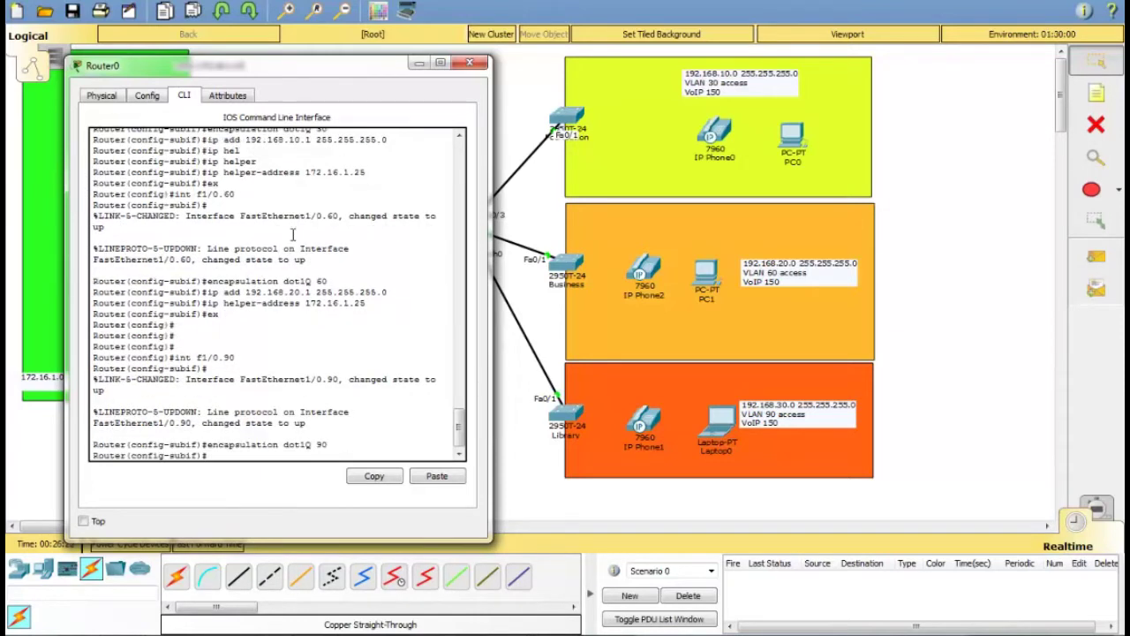
Step: Assign IP address 192.168.30.1 with mask 255.255.255.0 to subinterface f1/0.90
{"action": "key", "text": "Up"}
{"action": "key", "text": "Up"}
{"action": "key", "text": "Up"}
{"action": "key", "text": "Up"}
{"action": "key", "text": "Up"}
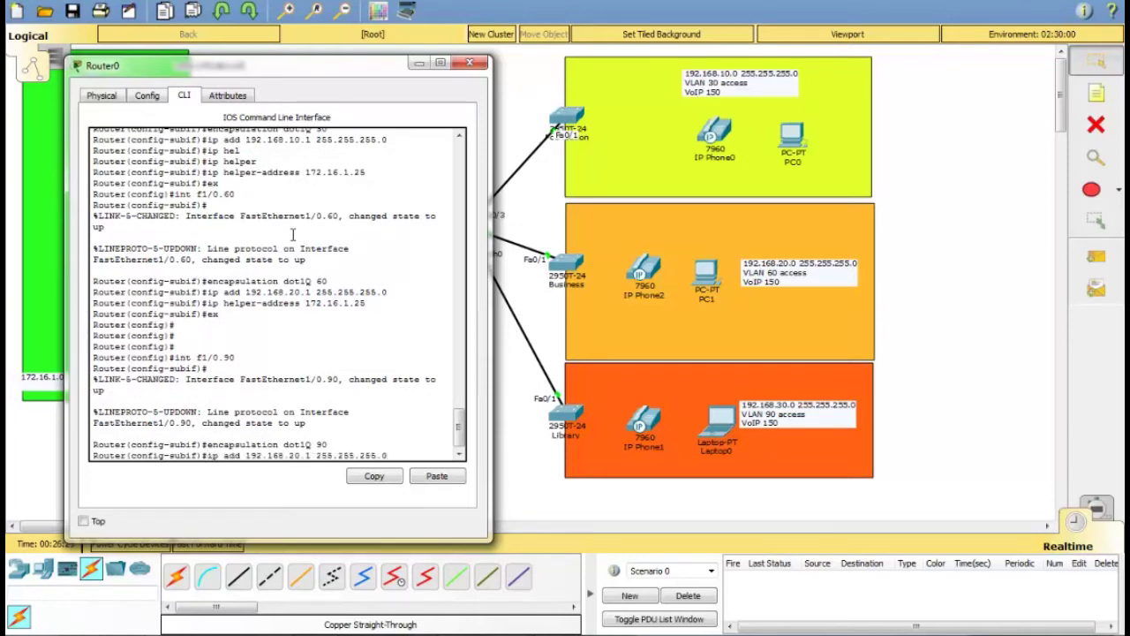
{"action": "key", "text": "Up"}
{"action": "key", "text": "Down"}
{"action": "key", "text": "Left"}
{"action": "key", "text": "Left"}
{"action": "key", "text": "Left"}
{"action": "key", "text": "Left"}
{"action": "key", "text": "Left"}
{"action": "key", "text": "Left"}
{"action": "key", "text": "Left"}
{"action": "key", "text": "Left"}
{"action": "key", "text": "Left"}
{"action": "key", "text": "Left"}
{"action": "key", "text": "Left"}
{"action": "key", "text": "BackSpace"}
{"action": "key", "text": "BackSpace"}
{"action": "type", "text": "30"}
{"action": "key", "text": "Return"}
Step: Set the DHCP helper address of subinterface f1/0.90 to 172.16.1.25
{"action": "key", "text": "Up"}
{"action": "key", "text": "Up"}
{"action": "key", "text": "Up"}
{"action": "key", "text": "Up"}
{"action": "key", "text": "Up"}
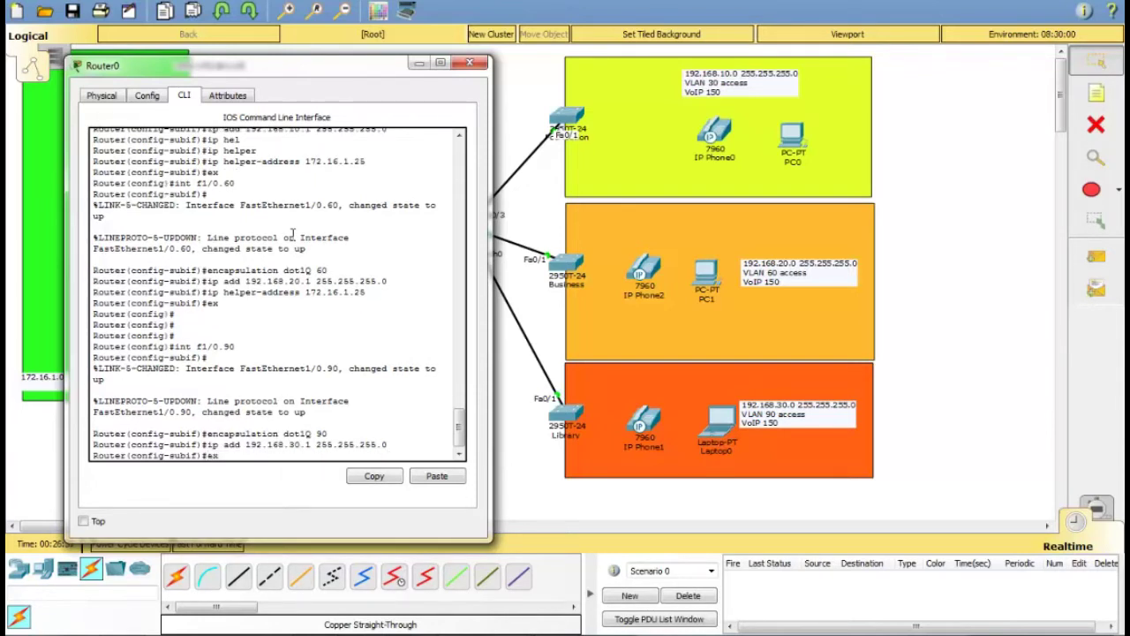
{"action": "type", "text": ".16.1.25"}
{"action": "key", "text": "Return"}
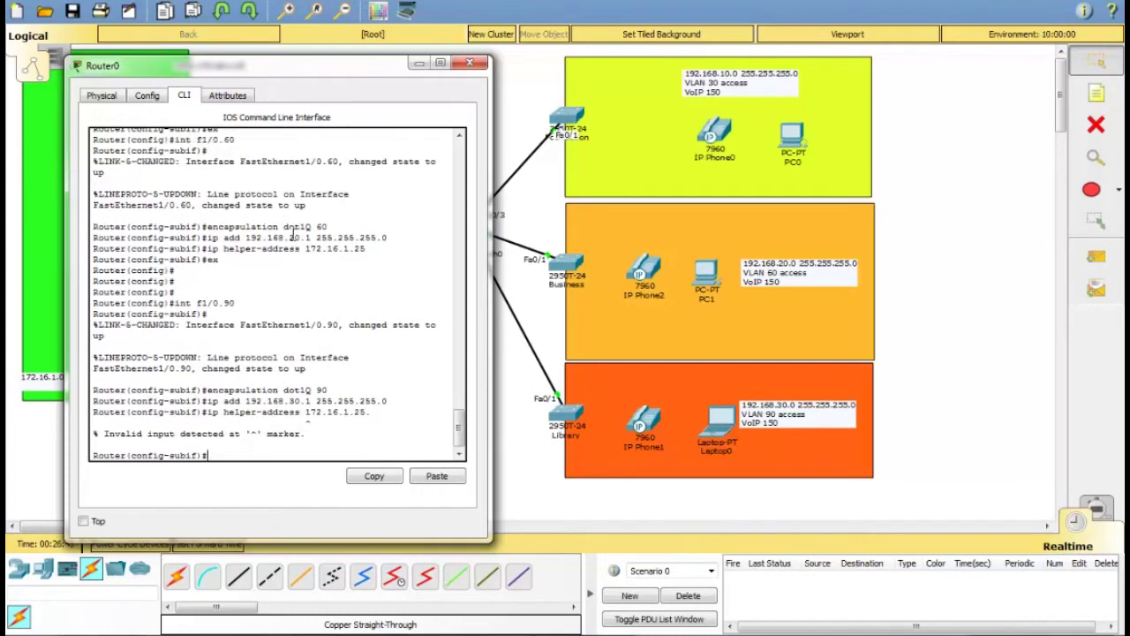
{"action": "key", "text": "Up"}
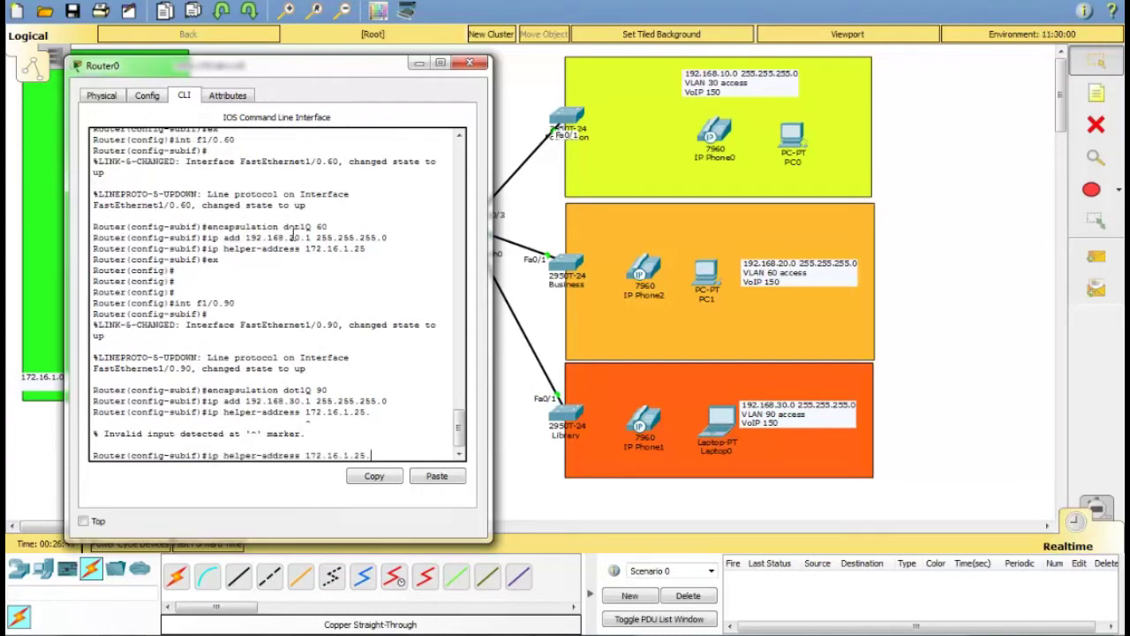
{"action": "type", "text": "1"}
{"action": "key", "text": "BackSpace"}
{"action": "key", "text": "Return"}
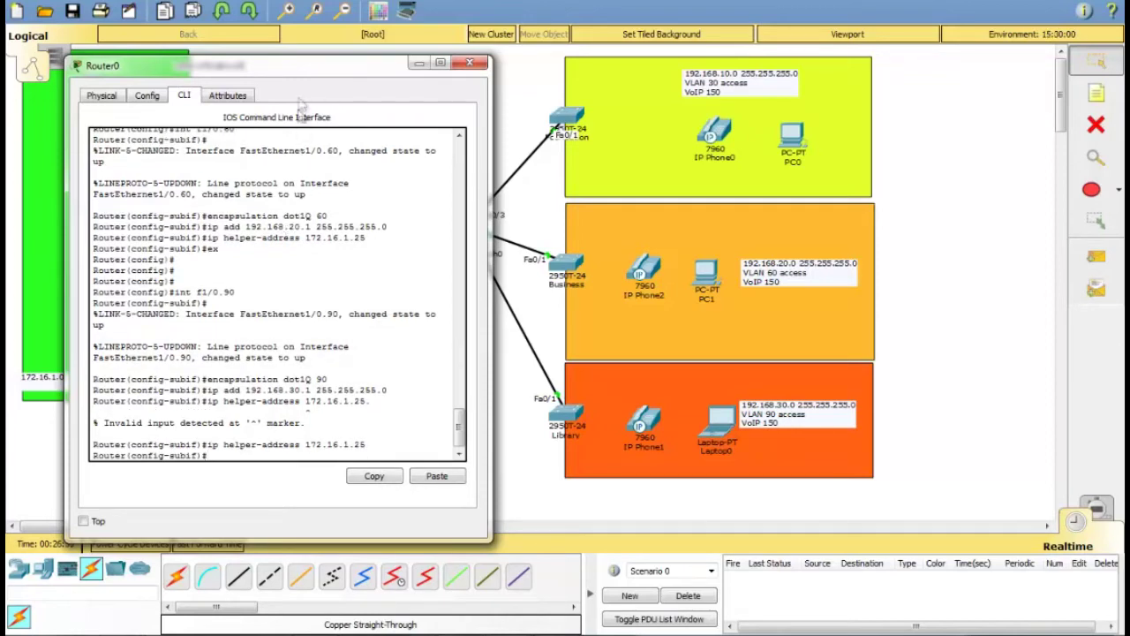
{"action": "left_click_drag", "start_coordinate": [305, 71], "coordinate": [346, 71]}
{"action": "key", "text": "Return"}
{"action": "key", "text": "Return"}
{"action": "key", "text": "Return"}
{"action": "key", "text": "Return"}
{"action": "key", "text": "Return"}
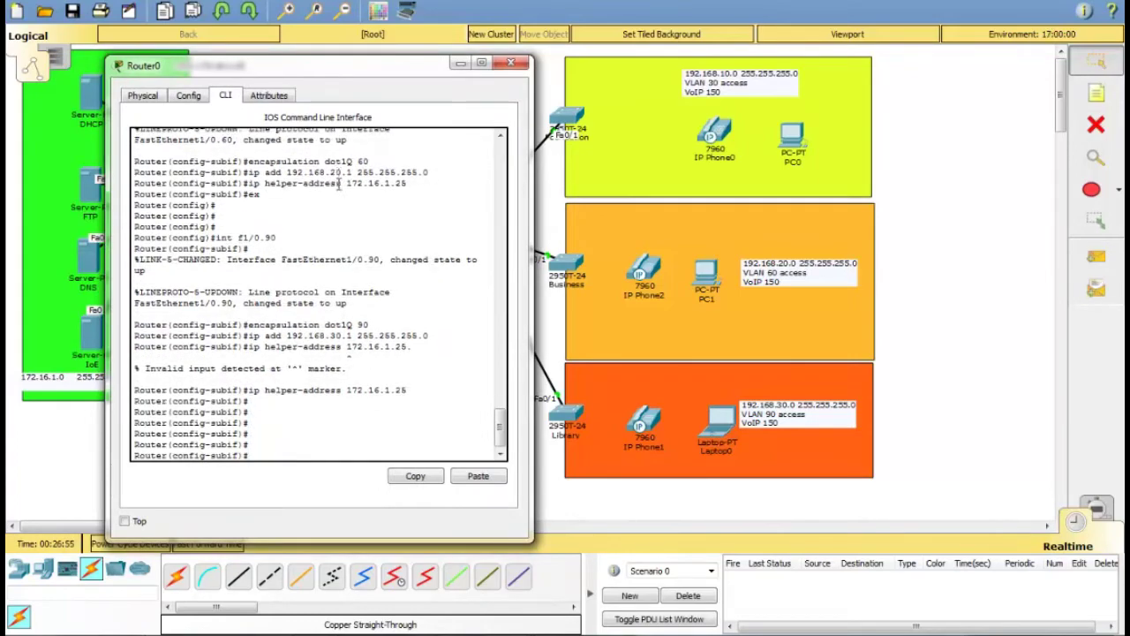
Step: Leave the Library subinterface configuration and create a DHCP pool named VoIP on Router0
{"action": "key", "text": "Return"}
{"action": "key", "text": "Return"}
{"action": "left_click_drag", "start_coordinate": [328, 76], "coordinate": [234, 30]}
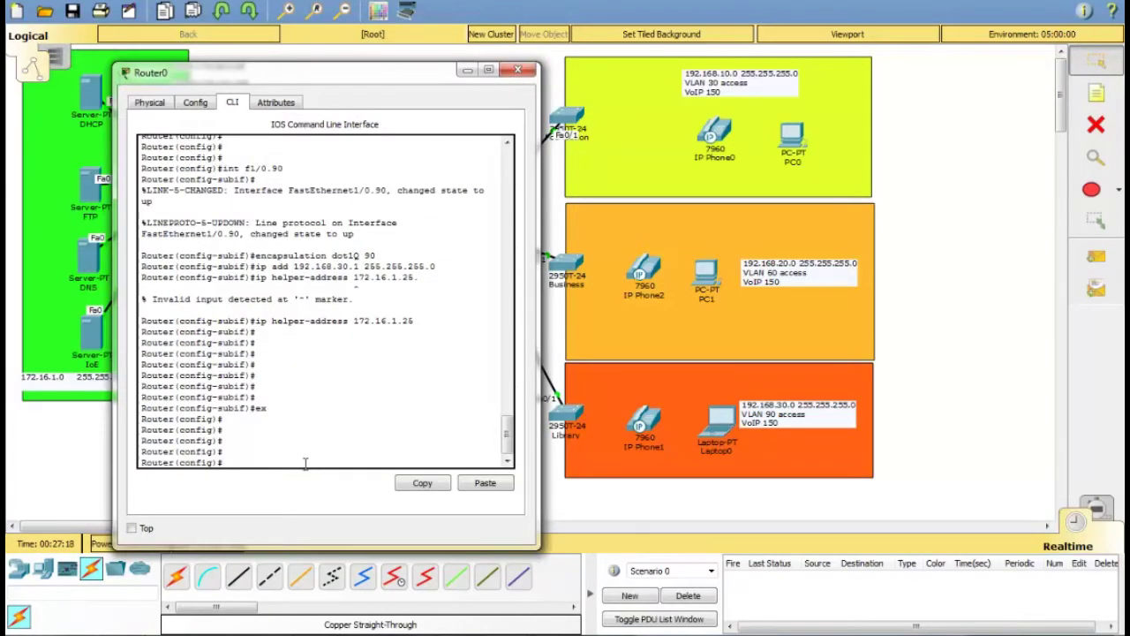
{"action": "type", "text": "ip dh"}
{"action": "key", "text": "Tab"}
{"action": "type", "text": "pool VoIP"}
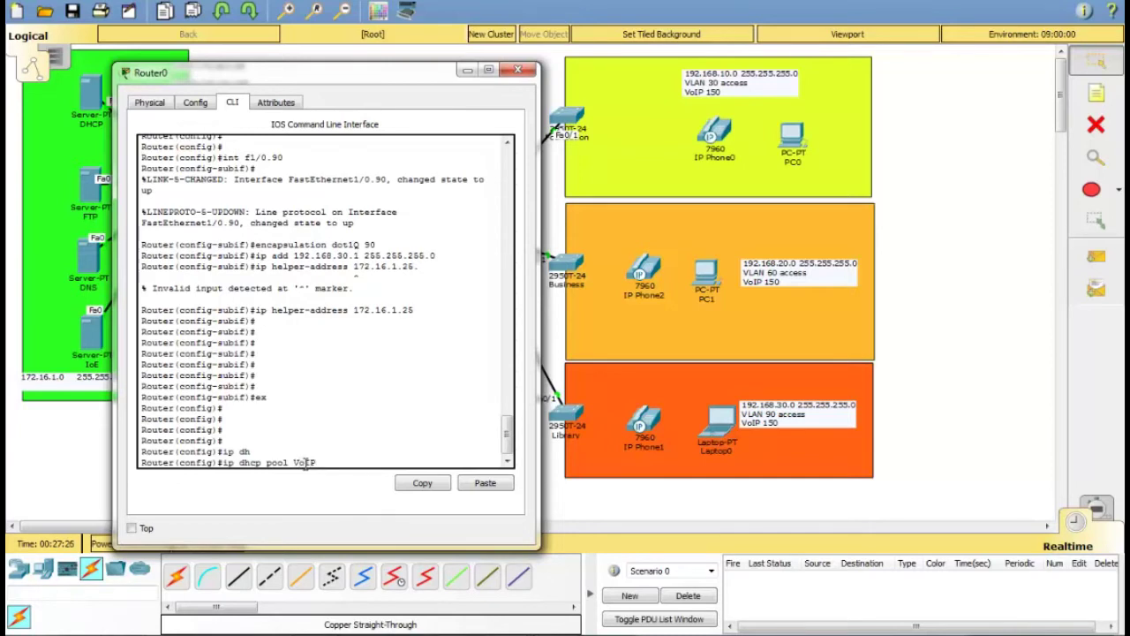
{"action": "key", "text": "Return"}
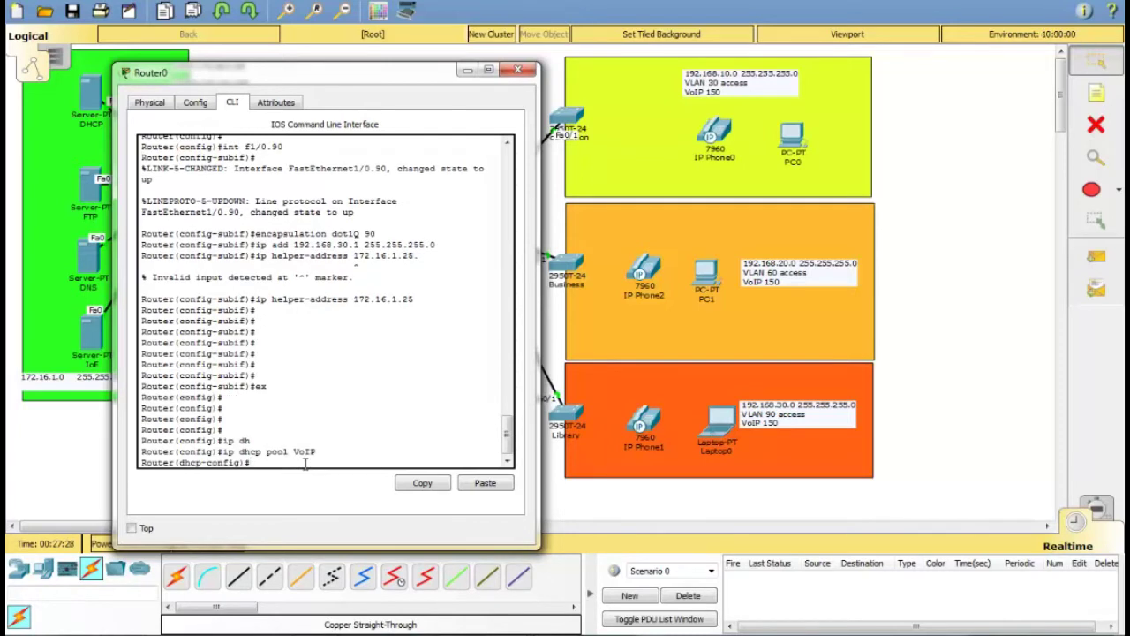
Step: Set the VoIP DHCP pool's network to 150.150.150.0 with mask 255.255.255.0
{"action": "type", "text": "net"}
{"action": "type", "text": "150.150.150"}
{"action": "type", "text": ".0 255.255.255.0"}
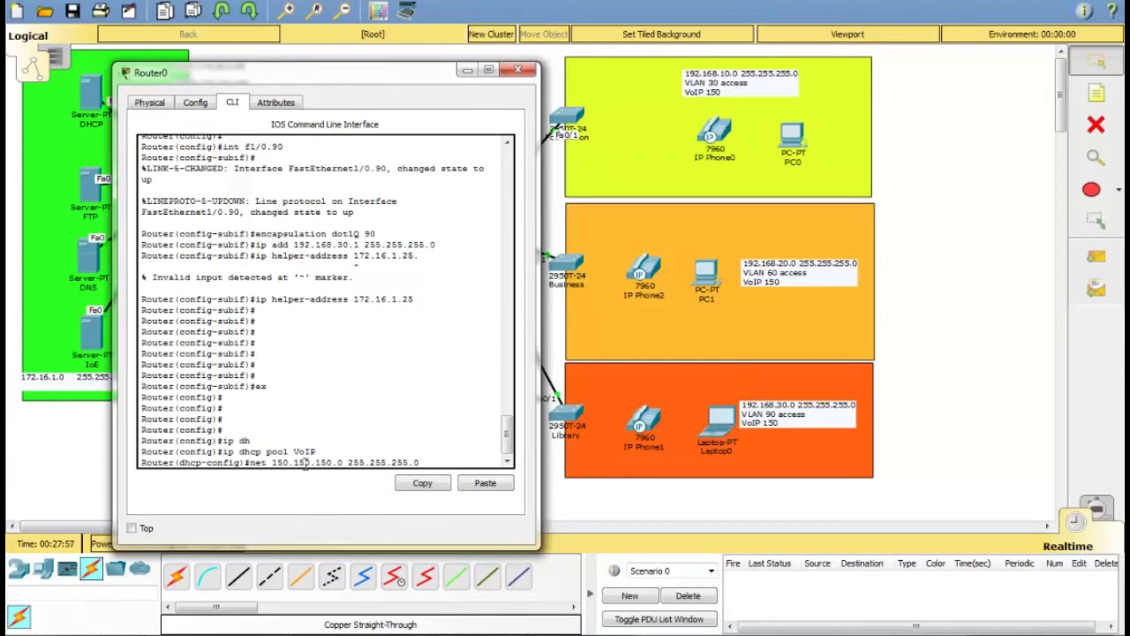
{"action": "key", "text": "Return"}
Step: Set the VoIP DHCP pool's default router to 150.150.150.1
{"action": "type", "text": "def"}
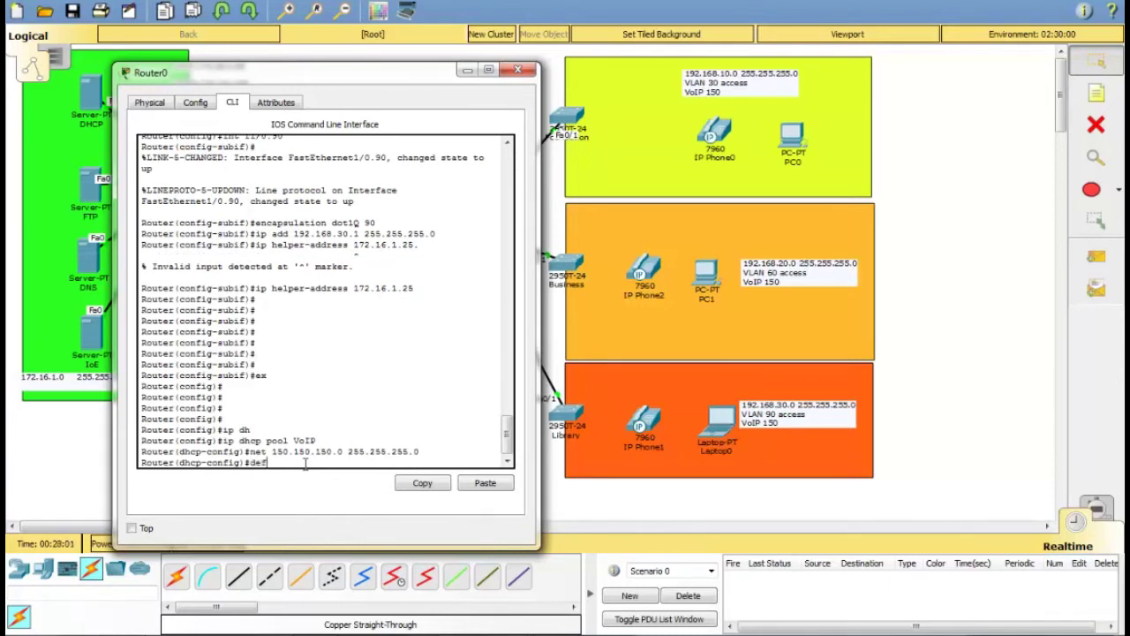
{"action": "key", "text": "Tab"}
{"action": "type", "text": "15"}
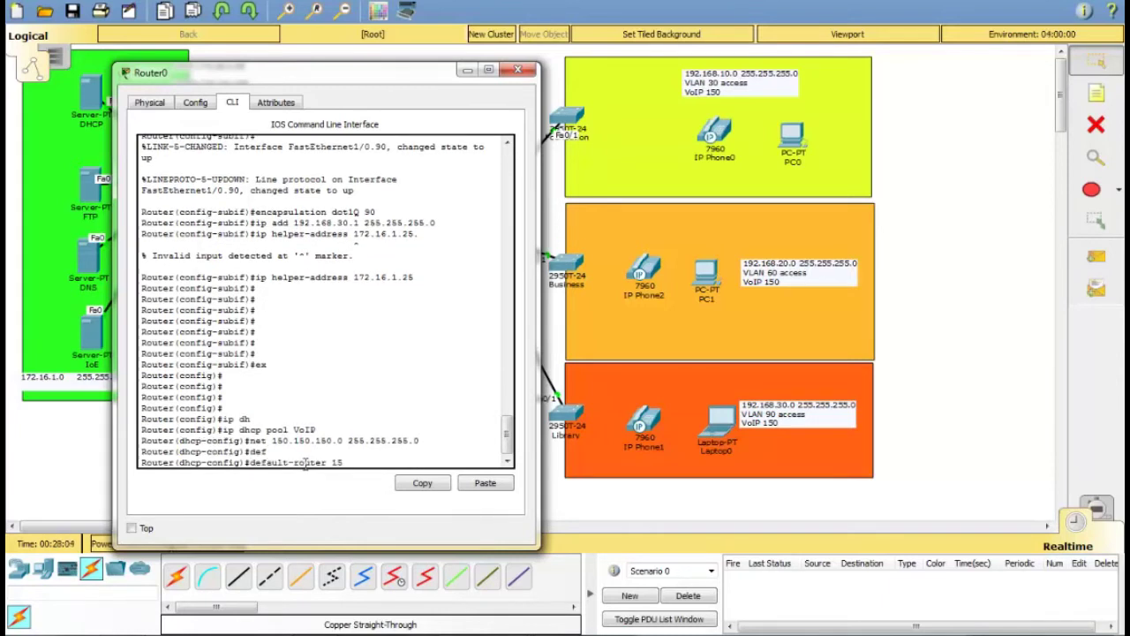
{"action": "type", "text": "0.150.150.1"}
{"action": "key", "text": "Return"}
Step: Add DHCP option 150 with IP address 150.150.150.1 to the VoIP pool
{"action": "type", "text": "option "}
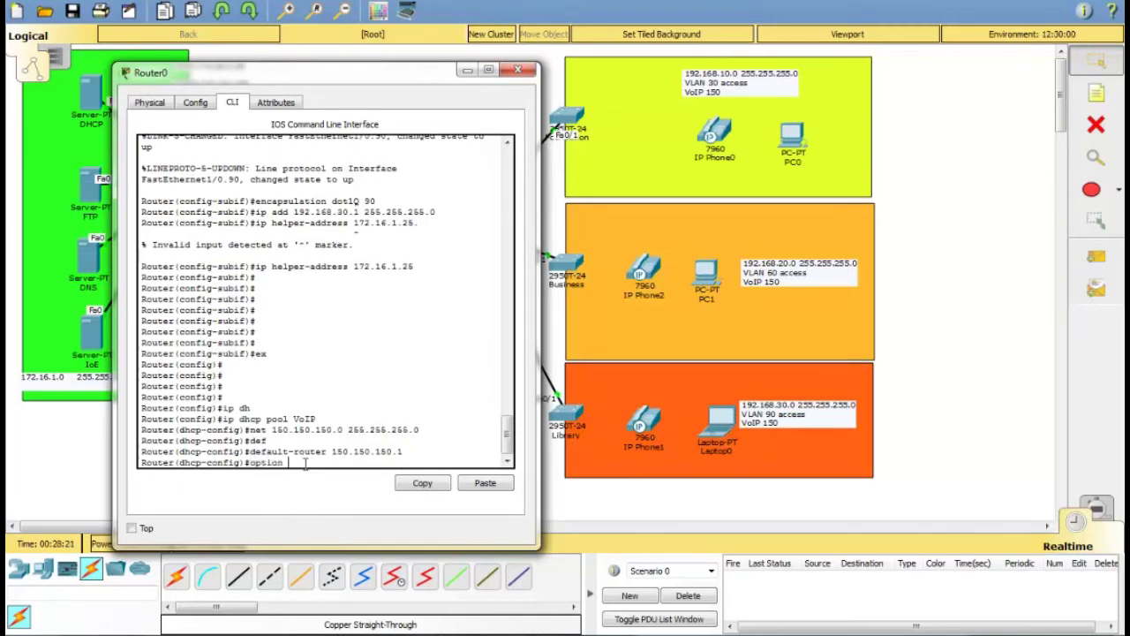
{"action": "type", "text": "150 ip 150.150.150.1"}
{"action": "key", "text": "Return"}
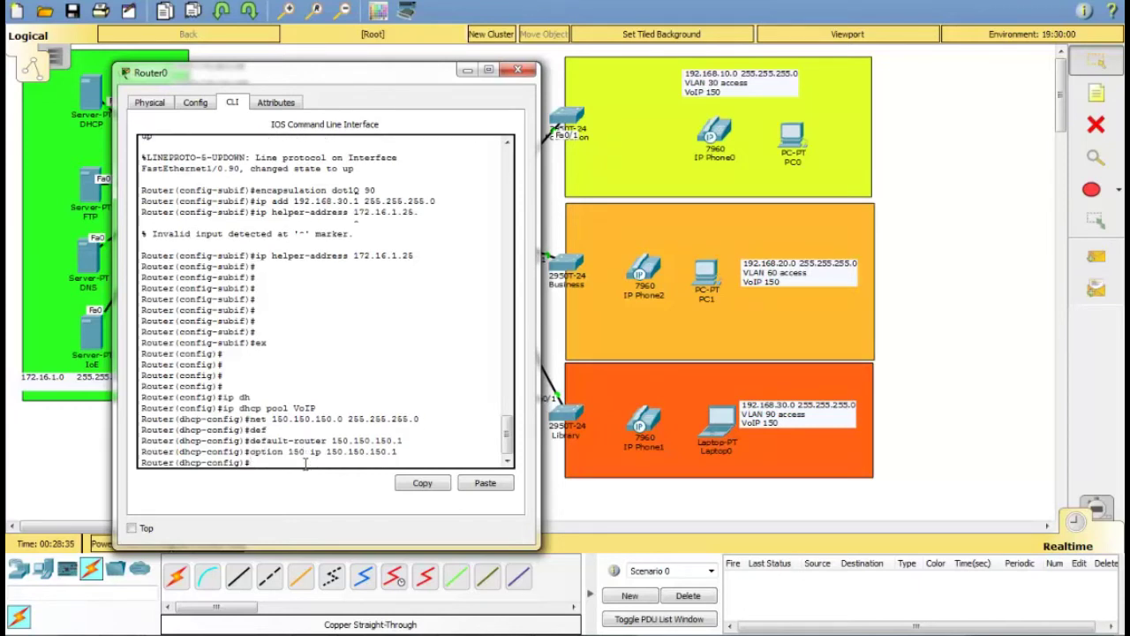
Step: Exclude the address 150.150.150.1 from DHCP assignment on Router0
{"action": "type", "text": "ip dh"}
{"action": "key", "text": "Tab"}
{"action": "type", "text": "cp"}
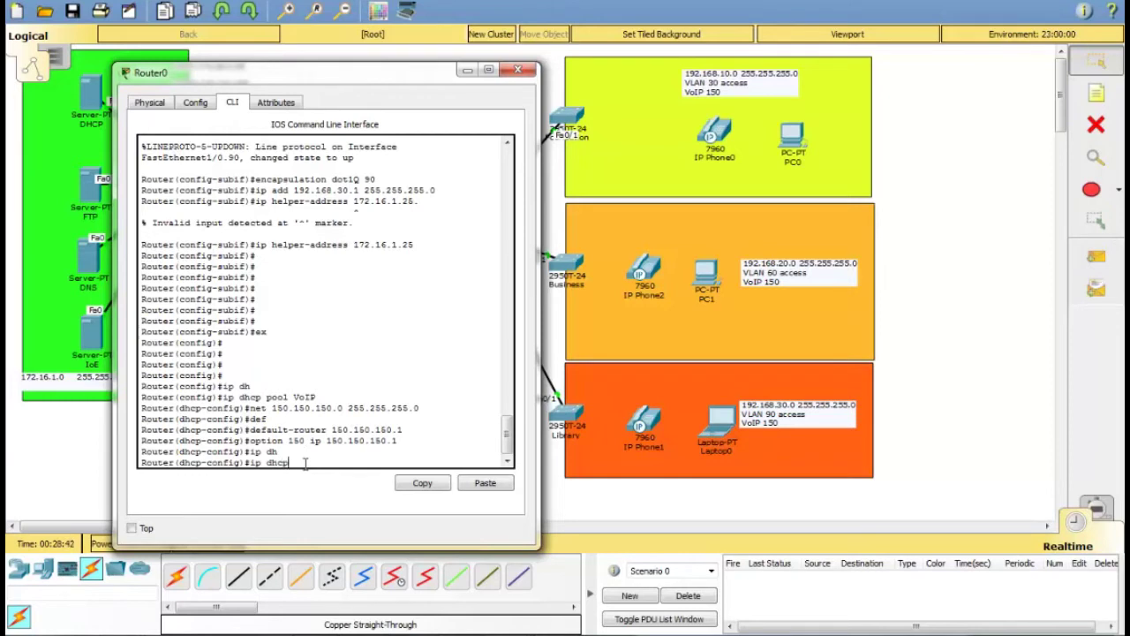
{"action": "type", "text": " excluded-ad"}
{"action": "key", "text": "Tab"}
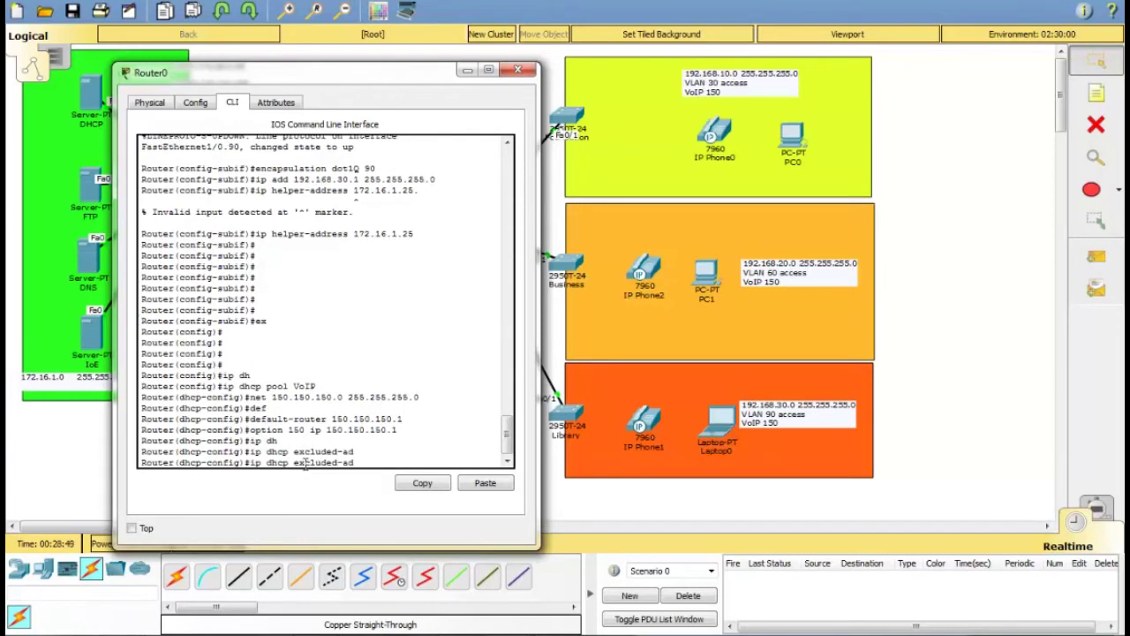
{"action": "type", "text": "dress 150.150.150.1"}
{"action": "key", "text": "Return"}
Step: Enable the telephony service on Router0 with a maximum of 10 ephones and 10 directory numbers
{"action": "key", "text": "Return"}
{"action": "key", "text": "Return"}
{"action": "key", "text": "Return"}
{"action": "type", "text": "te"}
{"action": "key", "text": "Tab"}
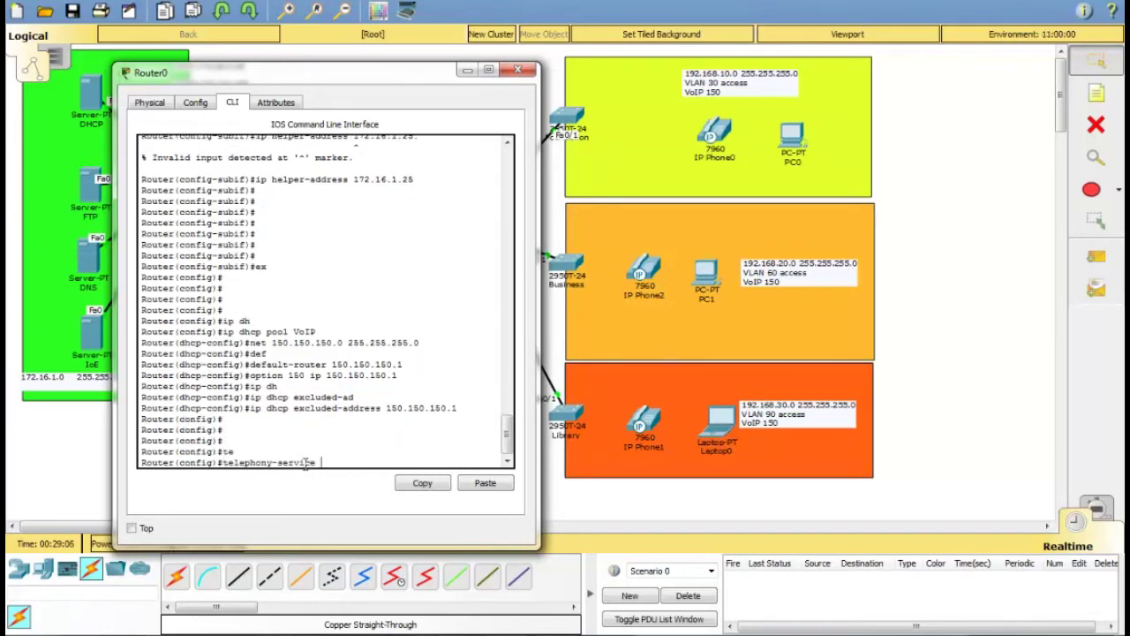
{"action": "key", "text": "Return"}
{"action": "type", "text": "max-ephones"}
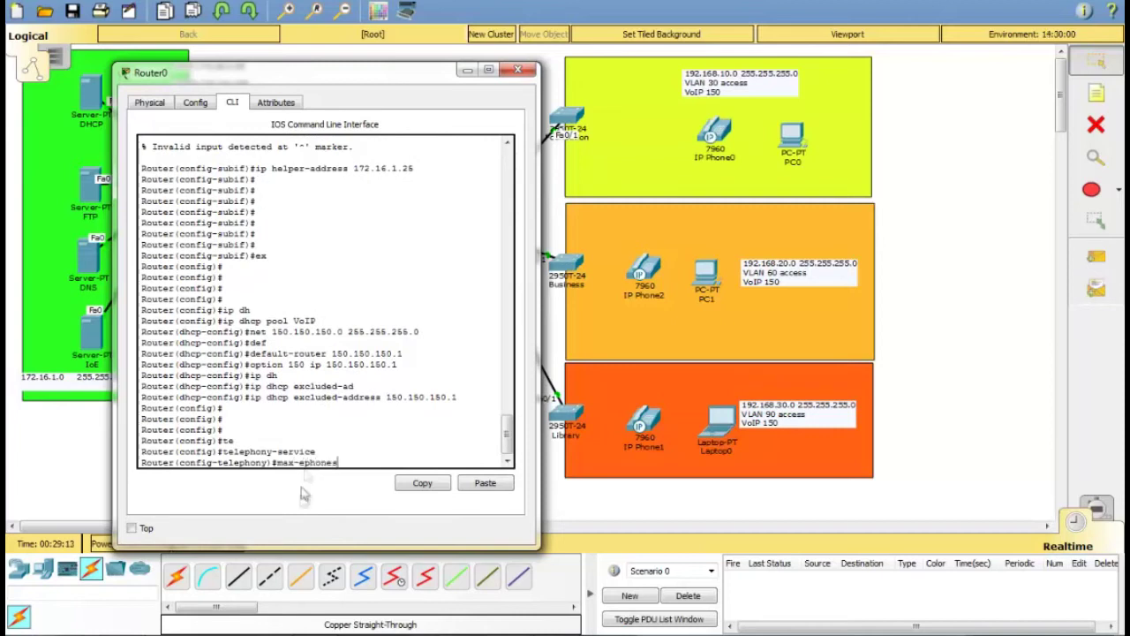
{"action": "type", "text": " 10"}
{"action": "key", "text": "Return"}
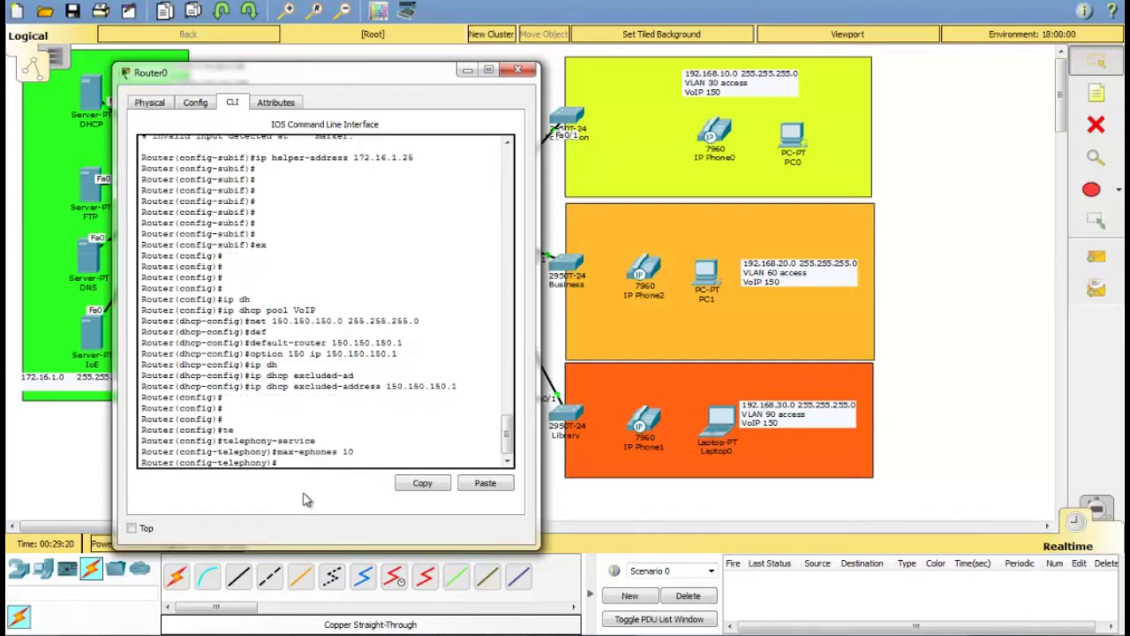
{"action": "type", "text": "max-dn 10"}
{"action": "key", "text": "Return"}
Step: Set the telephony service's IP source address to 150.150.150.1 on port 2000
{"action": "type", "text": "ip"}
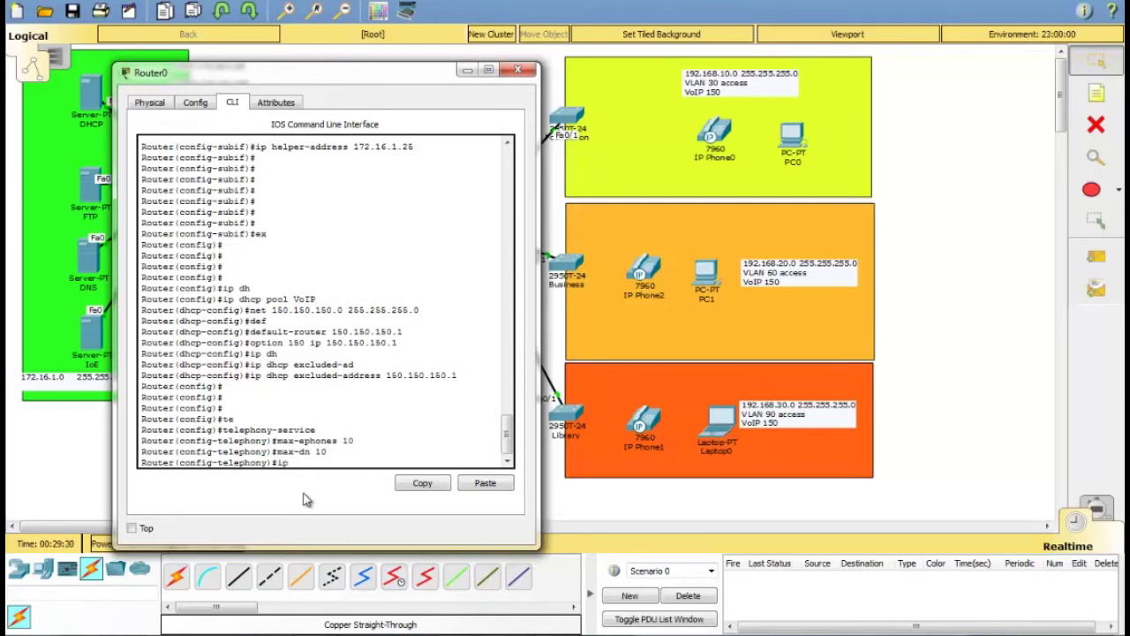
{"action": "key", "text": "Tab"}
{"action": "type", "text": "so"}
{"action": "key", "text": "Tab"}
{"action": "type", "text": "150.150.150."}
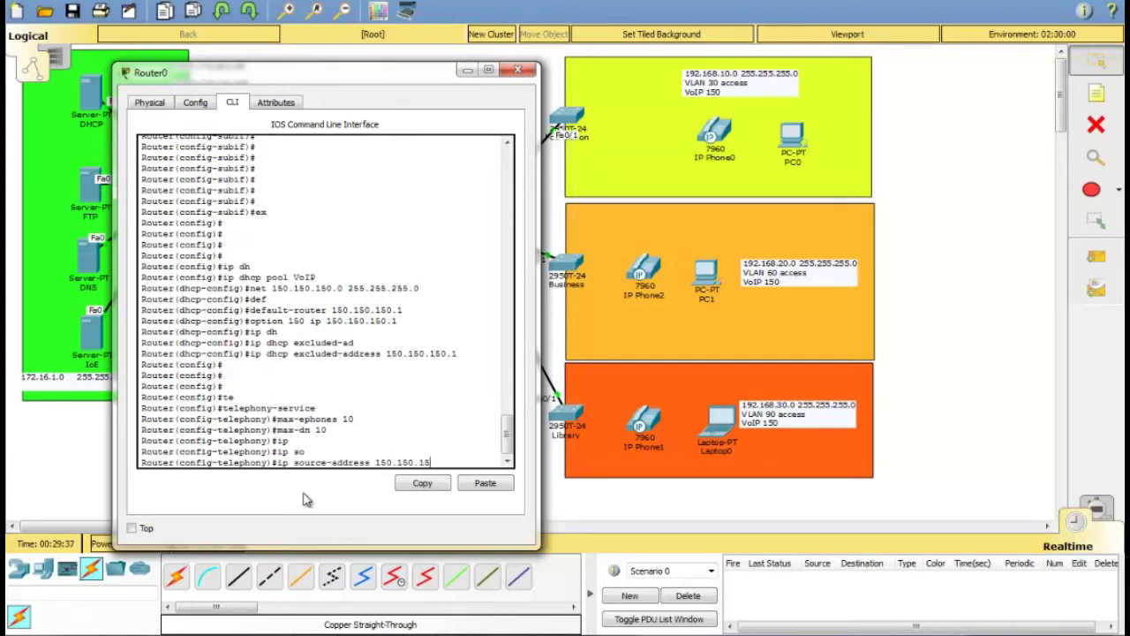
{"action": "type", "text": "1 port 2000"}
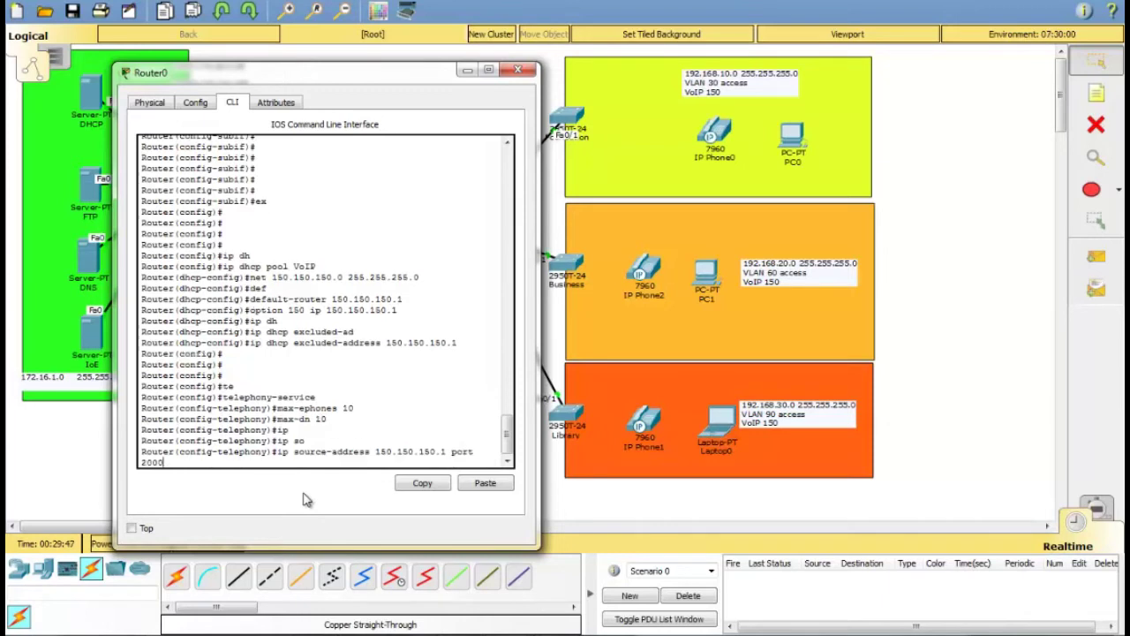
{"action": "key", "text": "Return"}
Step: Configure the telephony service to auto-assign directory numbers 1 to 10
{"action": "type", "text": "auto assign "}
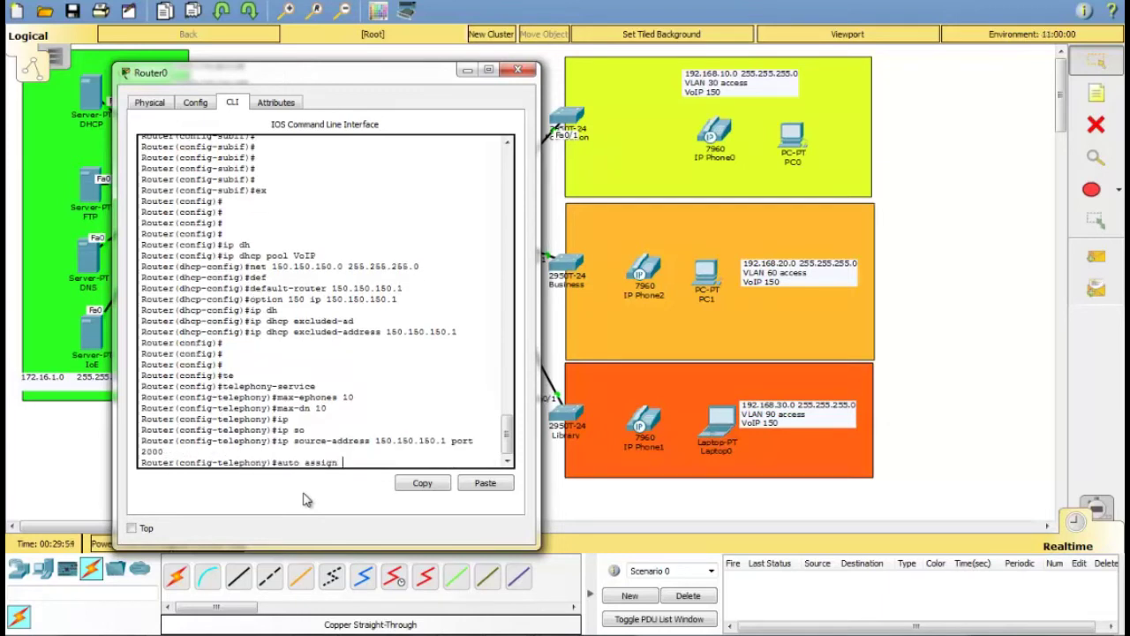
{"action": "type", "text": "1 to 10"}
{"action": "key", "text": "Return"}
Step: Create ephone-dn 1 on Router0 and assign it number 1111
{"action": "type", "text": "ephones"}
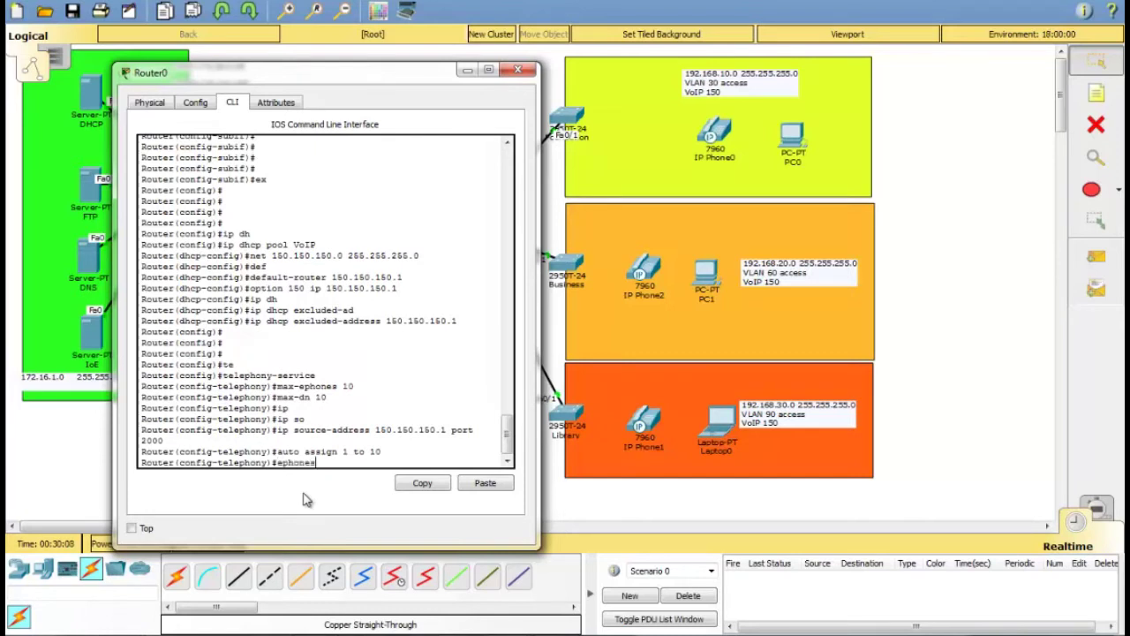
{"action": "type", "text": "-dn 1"}
{"action": "key", "text": "Return"}
{"action": "key", "text": "Return"}
{"action": "type", "text": "nu"}
{"action": "key", "text": "Tab"}
{"action": "type", "text": "1111"}
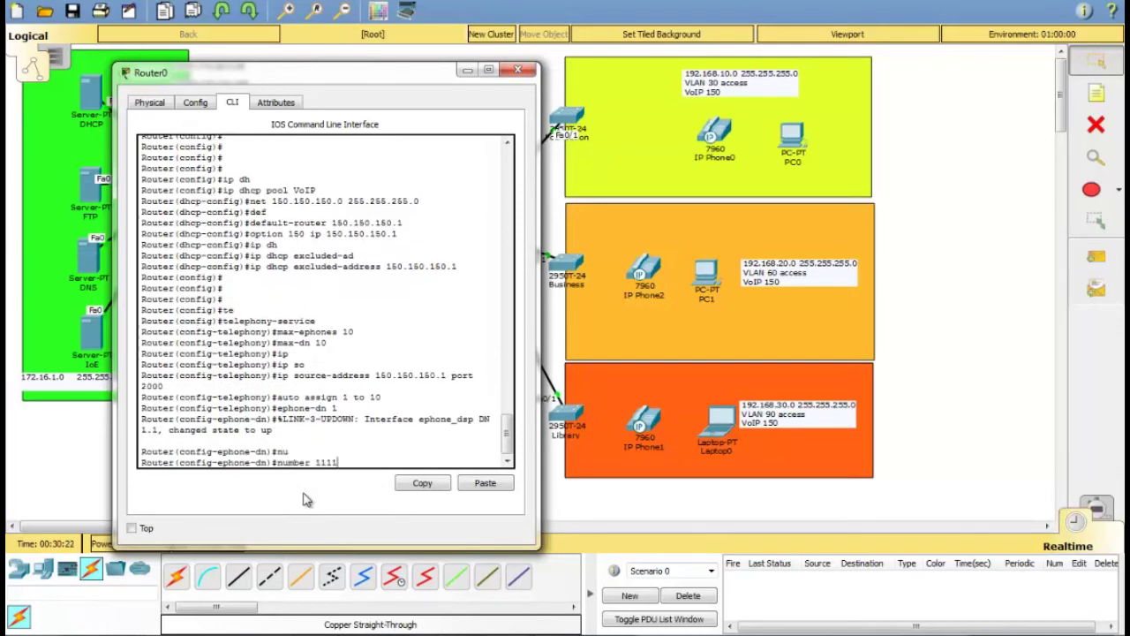
{"action": "key", "text": "Return"}
Step: Create ephone-dn 2 on Router0 and assign it number 2222
{"action": "type", "text": "ephone-dn 2"}
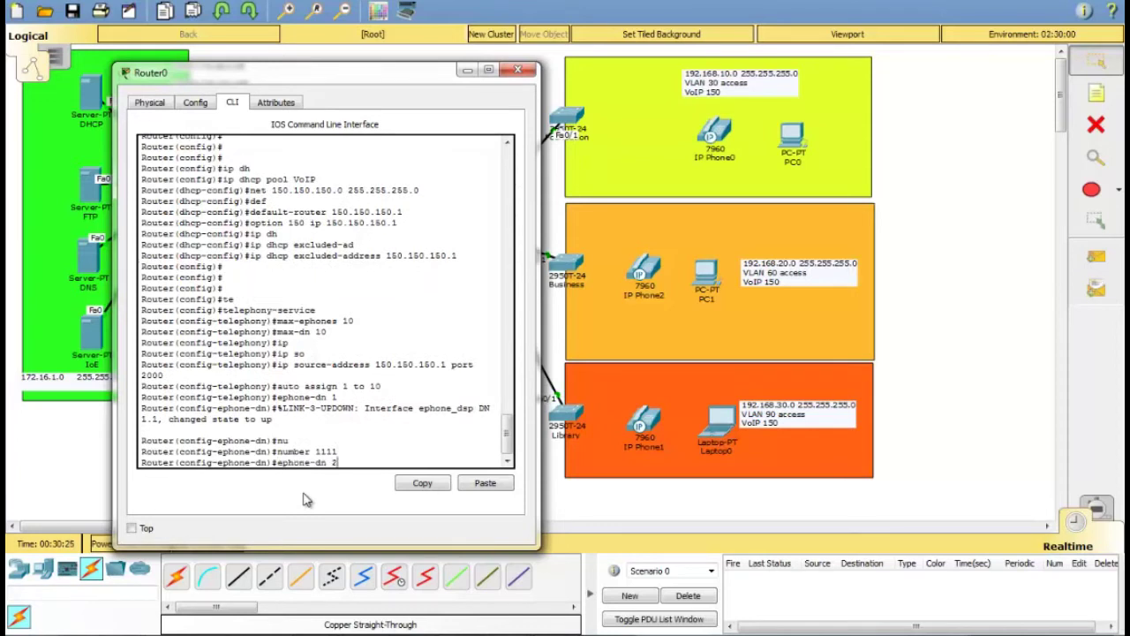
{"action": "key", "text": "Return"}
{"action": "key", "text": "Up"}
{"action": "key", "text": "Up"}
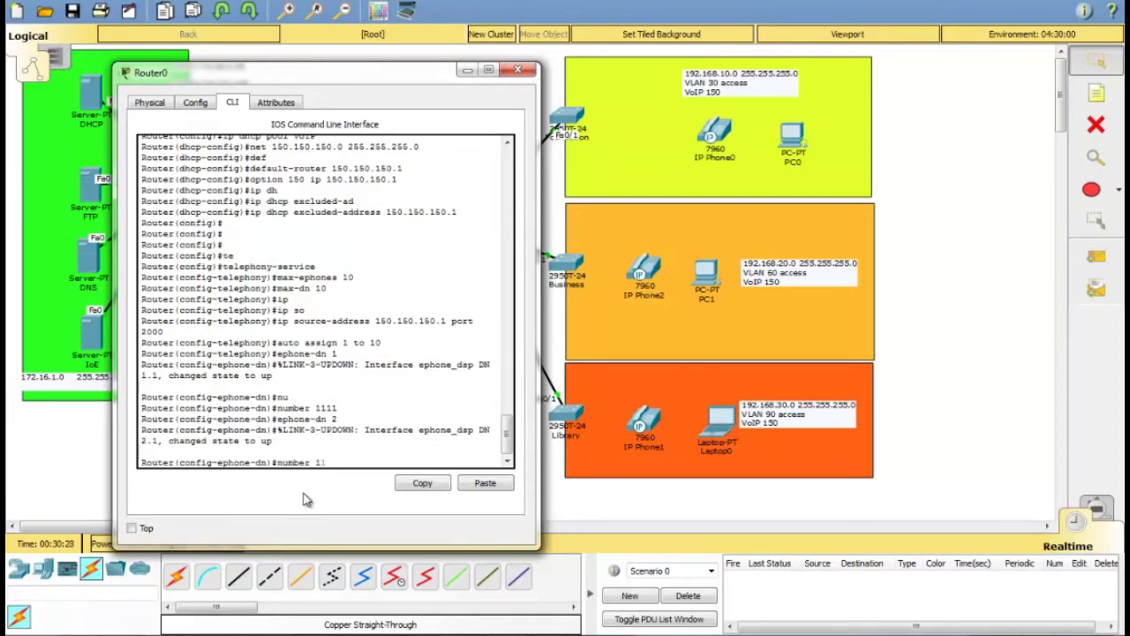
{"action": "type", "text": "2222"}
{"action": "key", "text": "Return"}
Step: Create ephone-dn 3 on Router0 and assign it number 3333
{"action": "key", "text": "Up"}
{"action": "key", "text": "Up"}
{"action": "key", "text": "BackSpace"}
{"action": "type", "text": "3"}
{"action": "key", "text": "Return"}
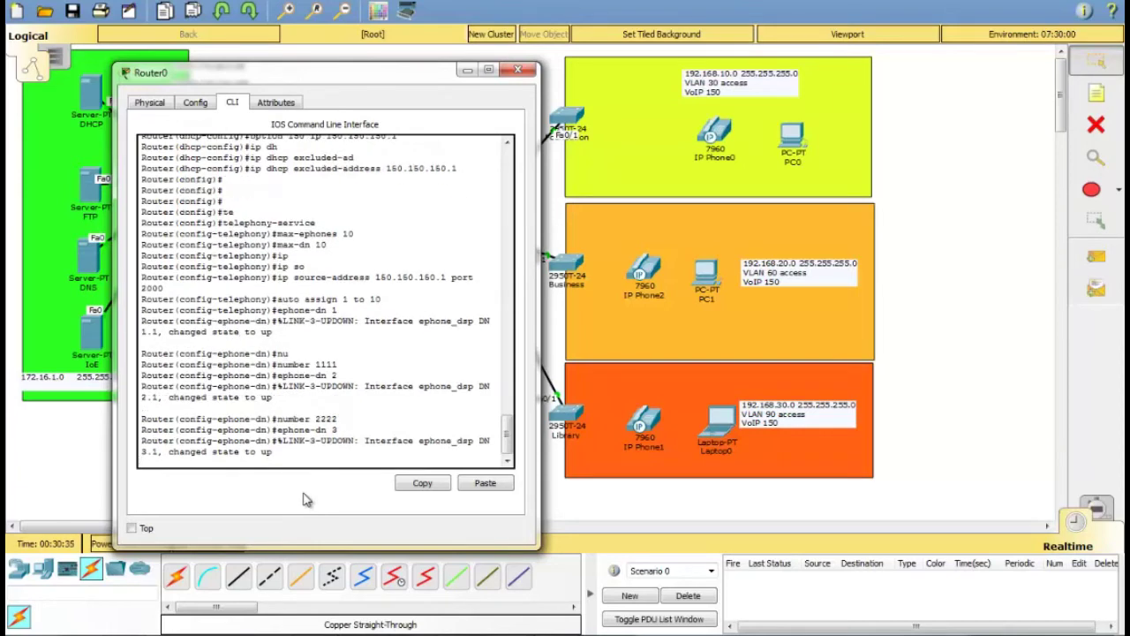
{"action": "key", "text": "Up"}
{"action": "key", "text": "Up"}
{"action": "key", "text": "BackSpace"}
{"action": "type", "text": "3333"}
{"action": "key", "text": "Return"}
Step: Create ephone-dn 4 on Router0 and assign it number 4444
{"action": "key", "text": "Up"}
{"action": "key", "text": "Up"}
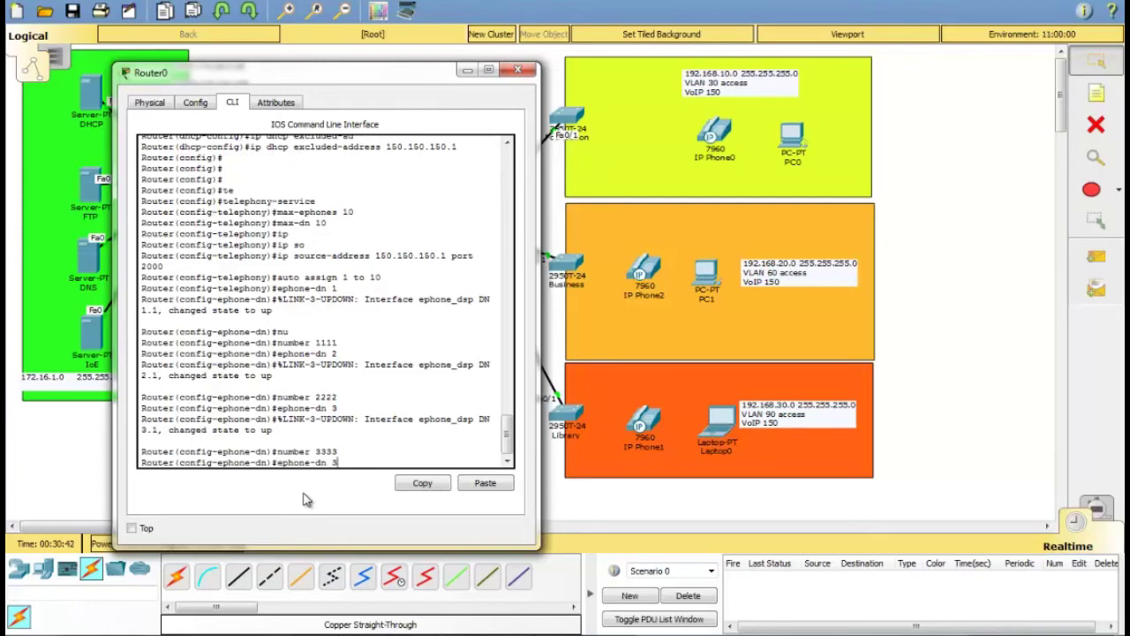
{"action": "type", "text": "4"}
{"action": "key", "text": "Return"}
{"action": "key", "text": "Up"}
{"action": "key", "text": "Up"}
{"action": "key", "text": "BackSpace"}
{"action": "key", "text": "BackSpace"}
{"action": "key", "text": "BackSpace"}
{"action": "key", "text": "BackSpace"}
{"action": "type", "text": "4444"}
{"action": "key", "text": "Return"}
Step: Create ephone-dn 5 on Router0 and assign it number 5555
{"action": "key", "text": "Up"}
{"action": "key", "text": "Up"}
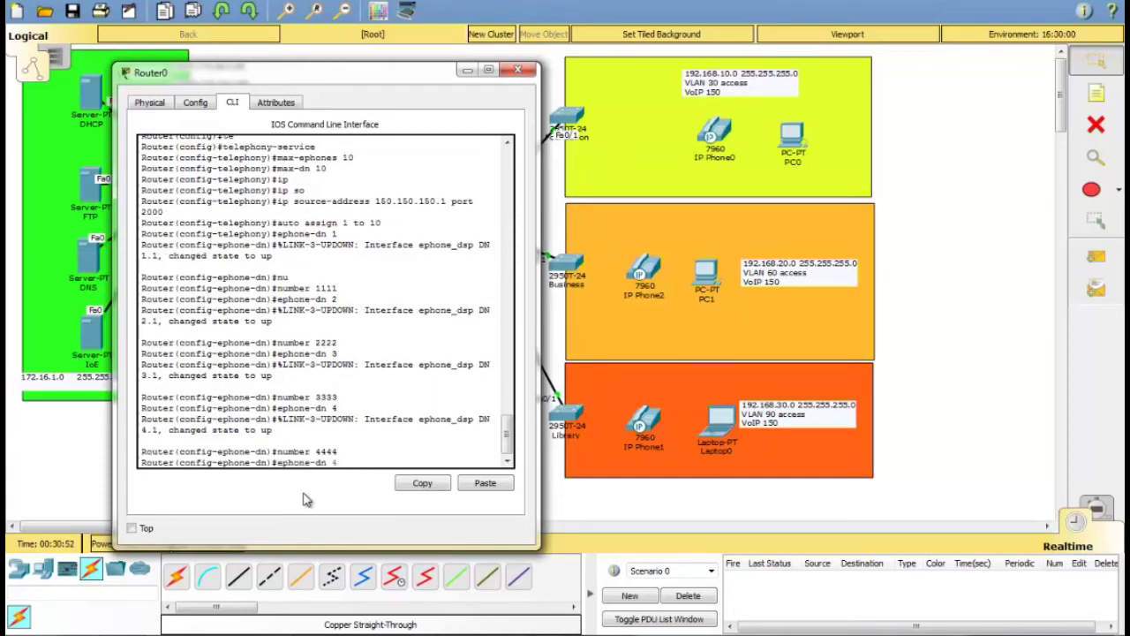
{"action": "type", "text": "5"}
{"action": "key", "text": "Return"}
{"action": "key", "text": "Up"}
{"action": "key", "text": "Up"}
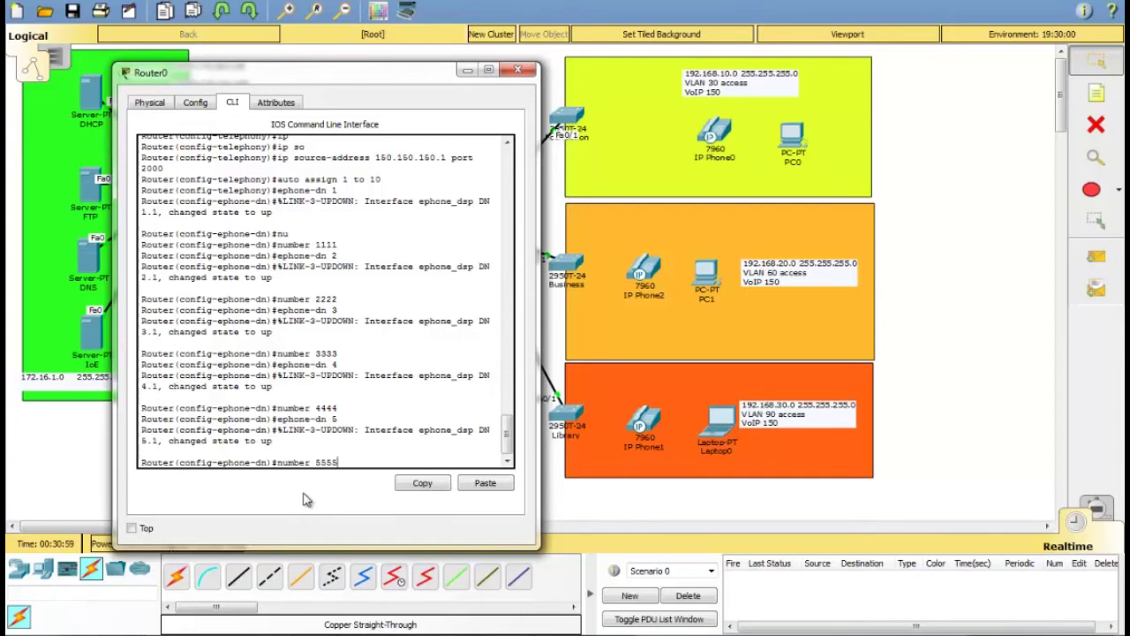
{"action": "key", "text": "Return"}
Step: Create ephone-dn 6 on Router0 and assign it number 6666
{"action": "key", "text": "Up"}
{"action": "key", "text": "Up"}
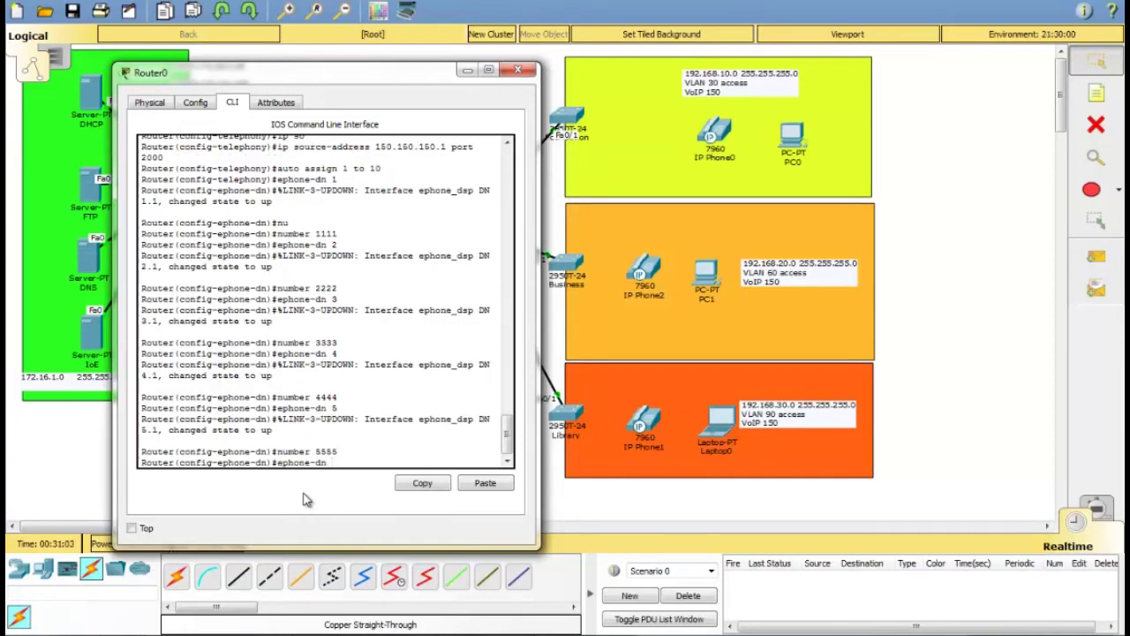
{"action": "type", "text": "6"}
{"action": "key", "text": "Return"}
{"action": "key", "text": "Up"}
{"action": "key", "text": "Up"}
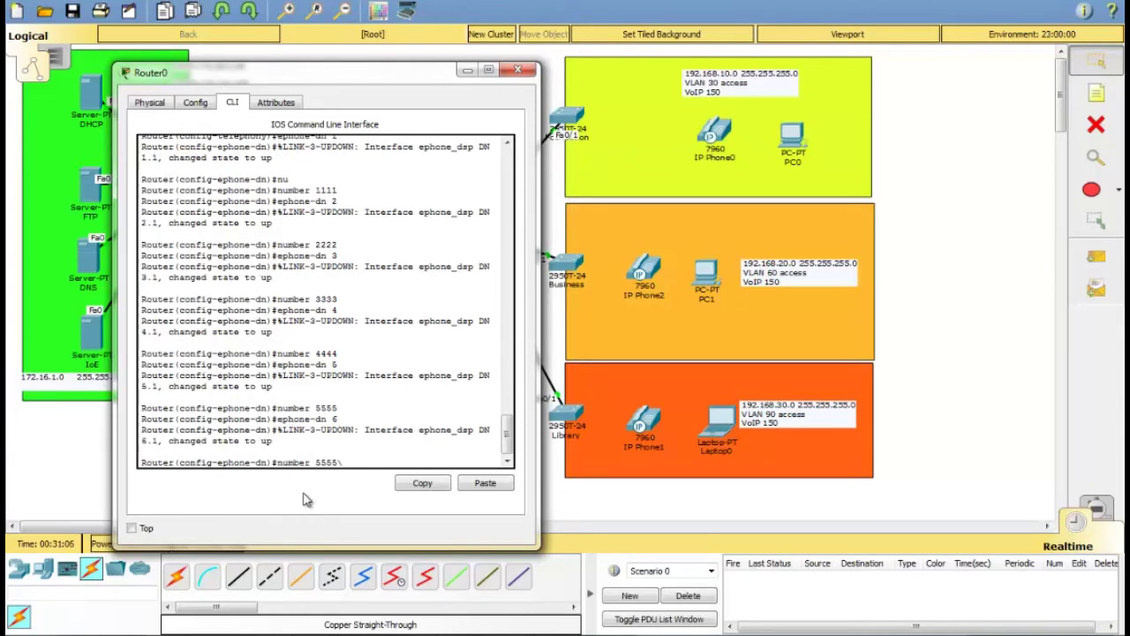
{"action": "type", "text": "6666"}
{"action": "key", "text": "Return"}
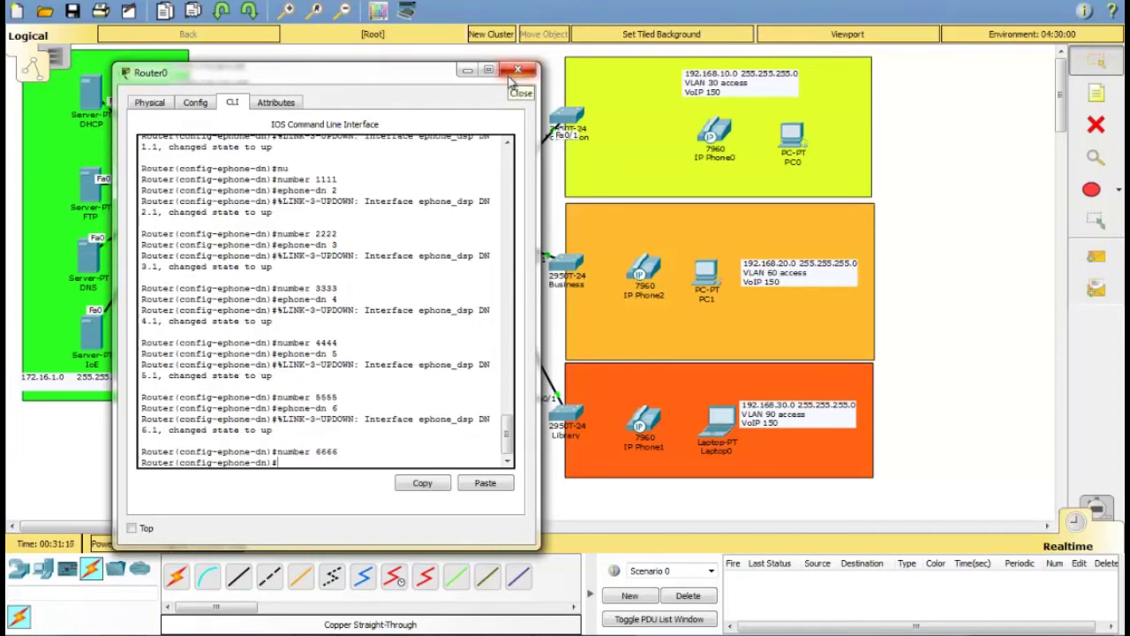
Step: Leave the ephone configuration and create subinterface f1/0.150 on Router0 for the VoIP VLAN
{"action": "mouse_move", "coordinate": [508, 427]}
{"action": "left_mouse_down"}
{"action": "mouse_move", "coordinate": [511, 154]}
{"action": "mouse_move", "coordinate": [520, 353]}
{"action": "mouse_move", "coordinate": [509, 435]}
{"action": "left_mouse_up"}
{"action": "type", "text": "ex"}
{"action": "key", "text": "Return"}
{"action": "key", "text": "Return"}
{"action": "type", "text": "in"}
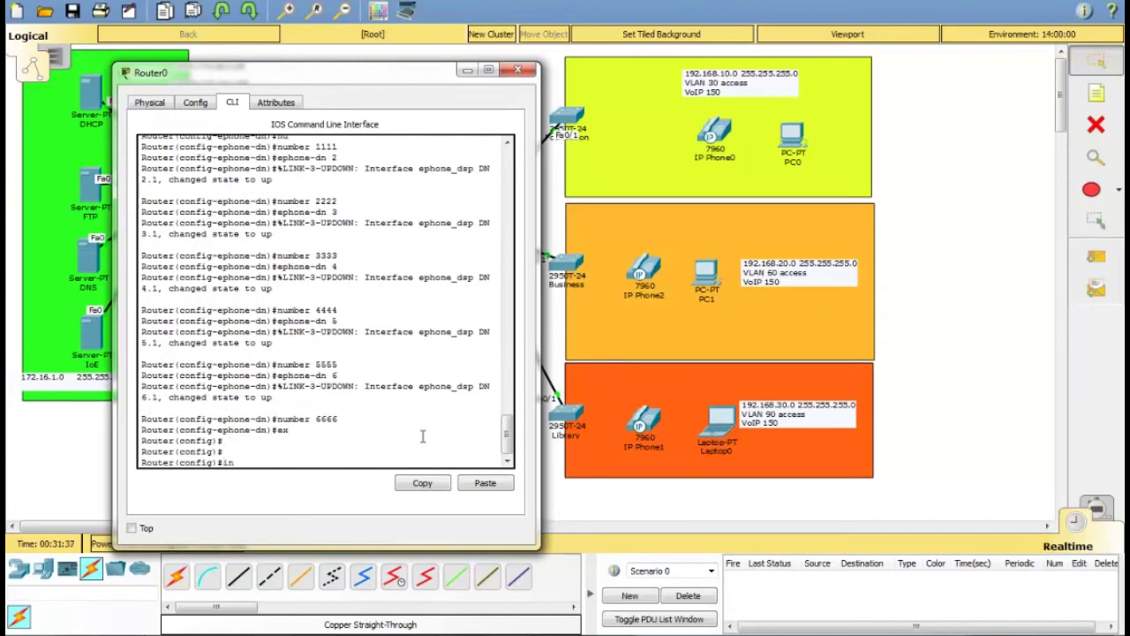
{"action": "type", "text": "t f1/0.150"}
{"action": "key", "text": "Return"}
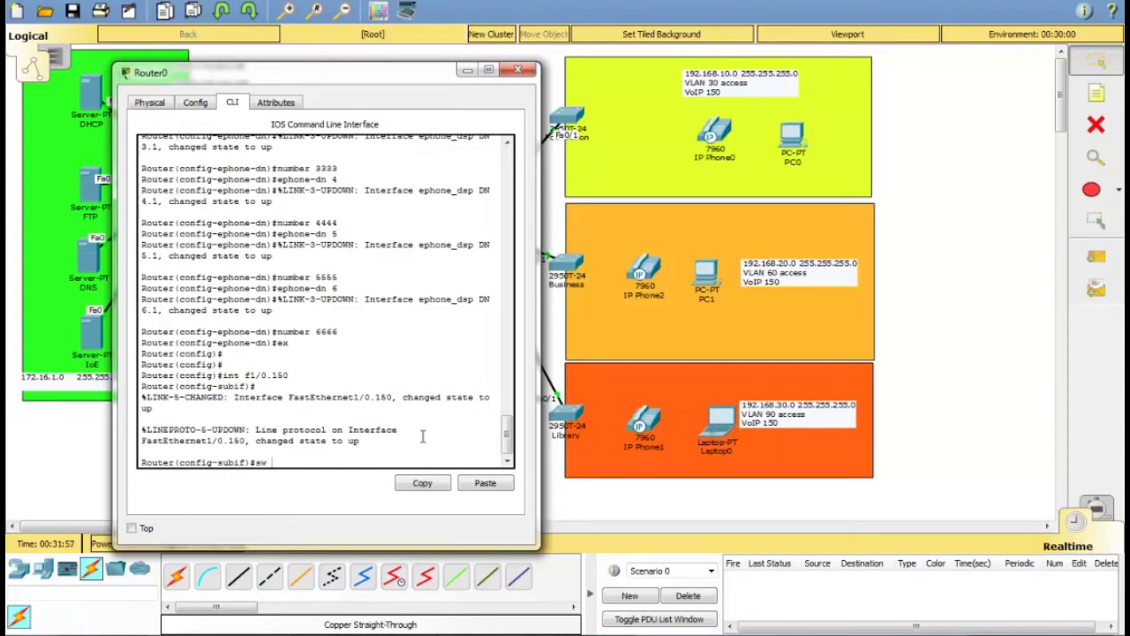
{"action": "type", "text": "en"}
{"action": "key", "text": "Tab"}
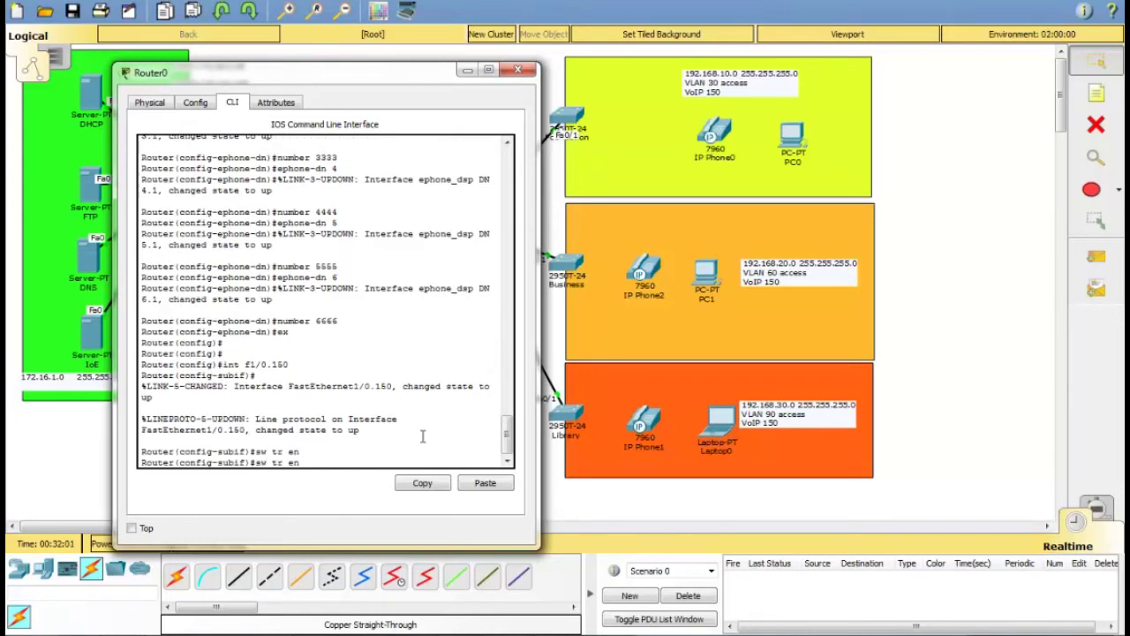
{"action": "key", "text": "Tab"}
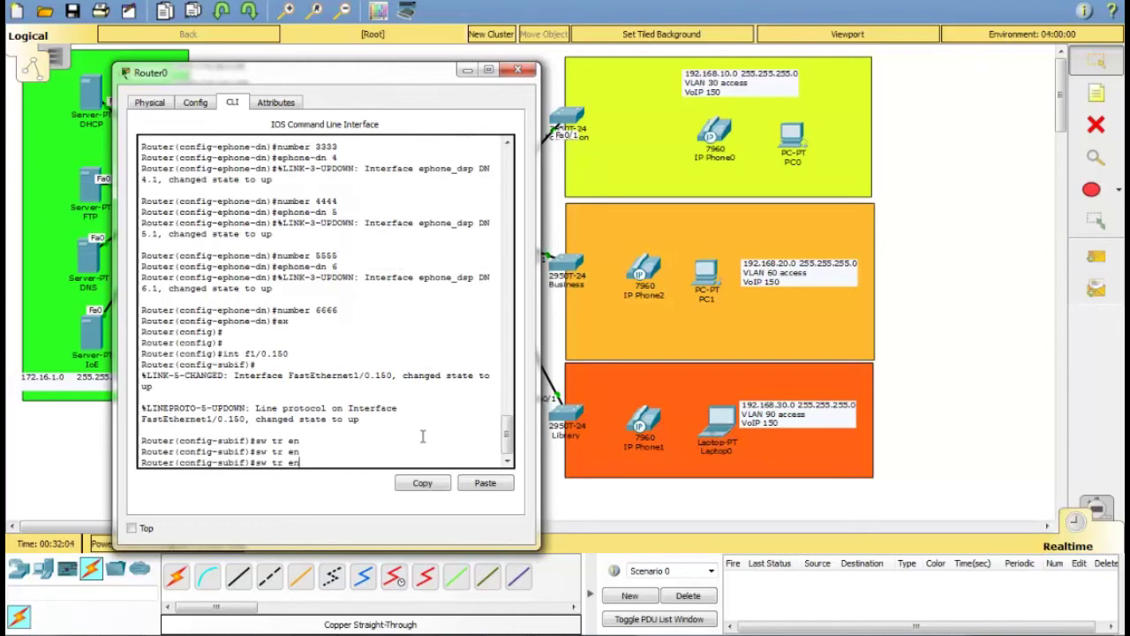
{"action": "key", "text": "BackSpace"}
{"action": "key", "text": "BackSpace"}
{"action": "key", "text": "BackSpace"}
{"action": "key", "text": "BackSpace"}
{"action": "key", "text": "BackSpace"}
{"action": "key", "text": "BackSpace"}
{"action": "key", "text": "BackSpace"}
{"action": "key", "text": "BackSpace"}
Step: Set the encapsulation of Router0's f1/0.150 subinterface to dot1Q with VLAN 150
{"action": "type", "text": "enc"}
{"action": "key", "text": "Tab"}
{"action": "type", "text": "d"}
{"action": "key", "text": "Tab"}
{"action": "type", "text": "150"}
{"action": "key", "text": "Return"}
Step: Assign IP address 150.150.150.1 with mask 255.255.255.0 to subinterface f1/0.150
{"action": "type", "text": "i"}
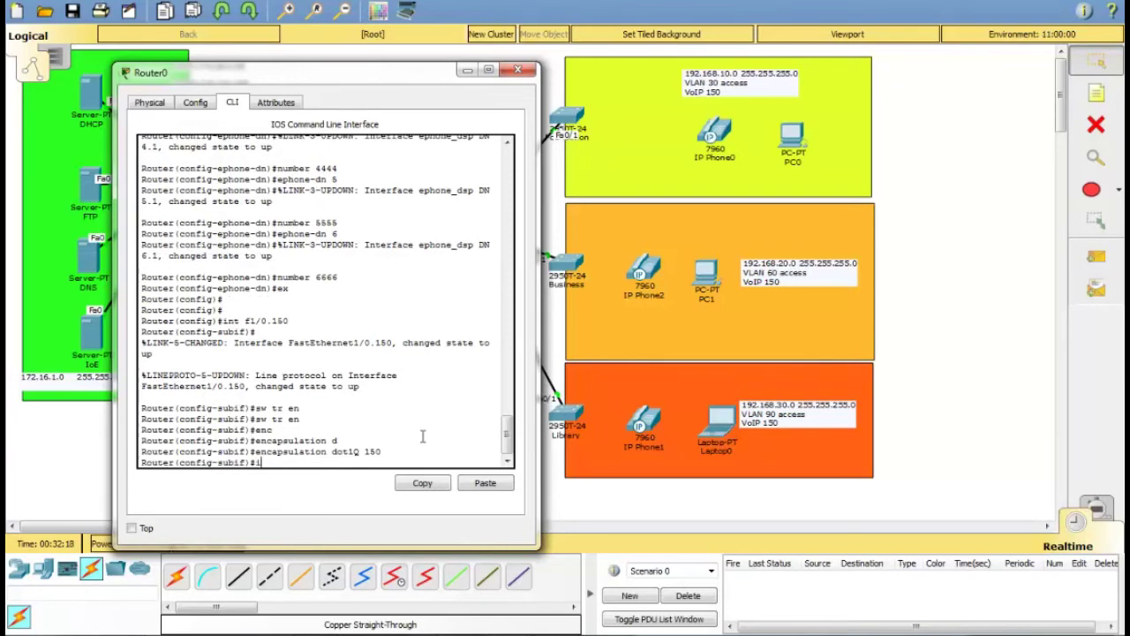
{"action": "type", "text": "p add 150.150.150.1 255.255.255.0"}
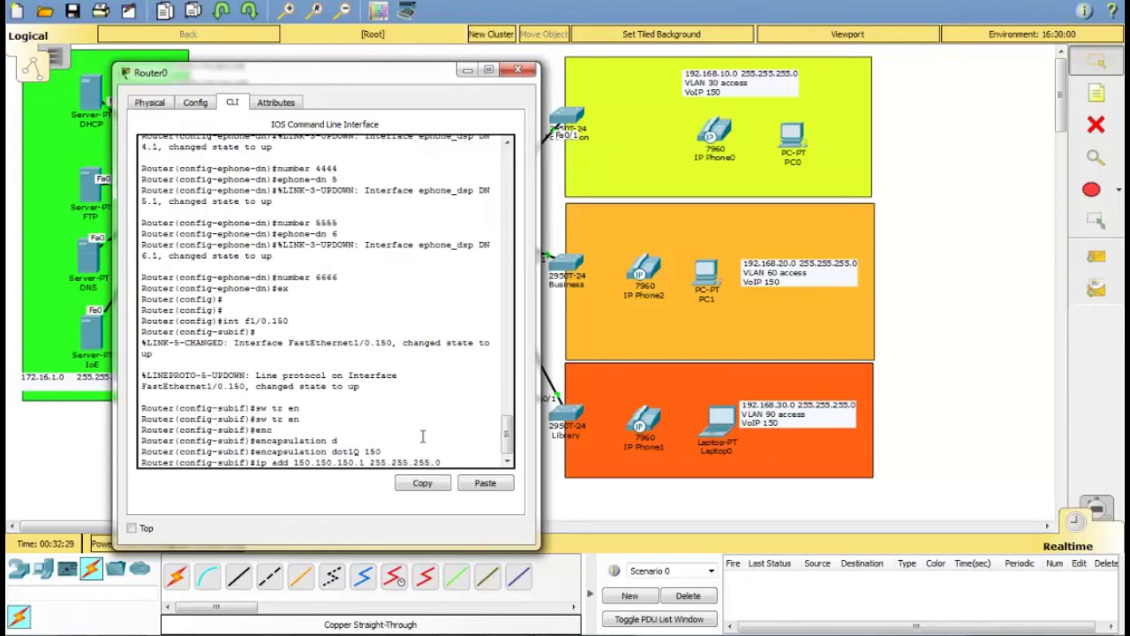
{"action": "key", "text": "Return"}
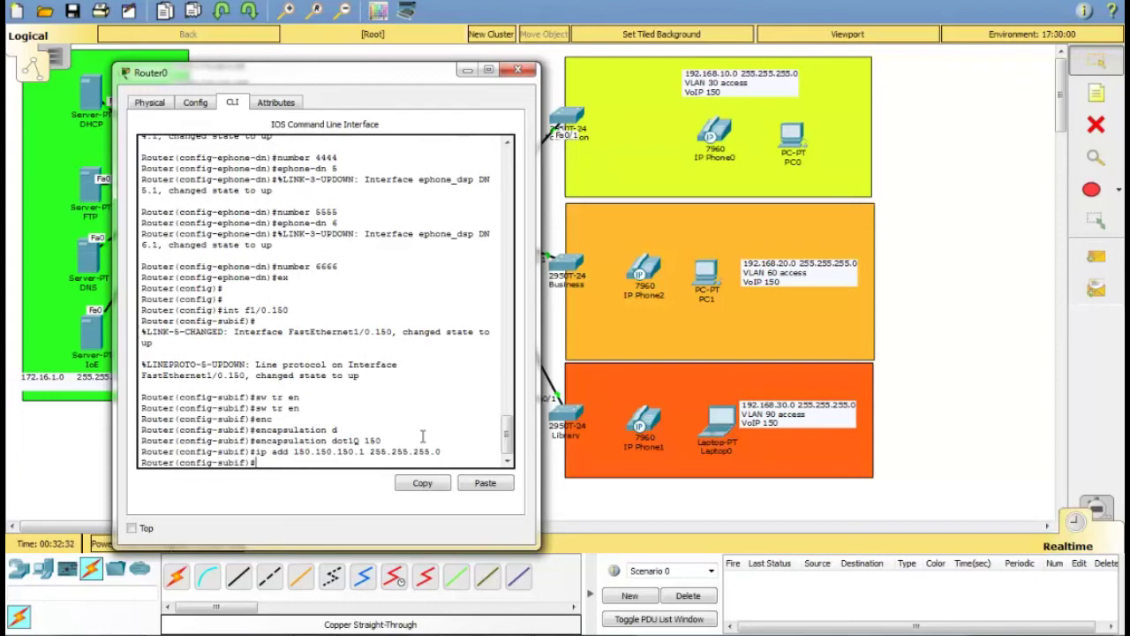
Step: Connect FastEthernet0/3 of the Foundation switch to the Switch port of IP Phone0 with a copper straight-through cable
{"action": "left_click", "coordinate": [522, 70]}
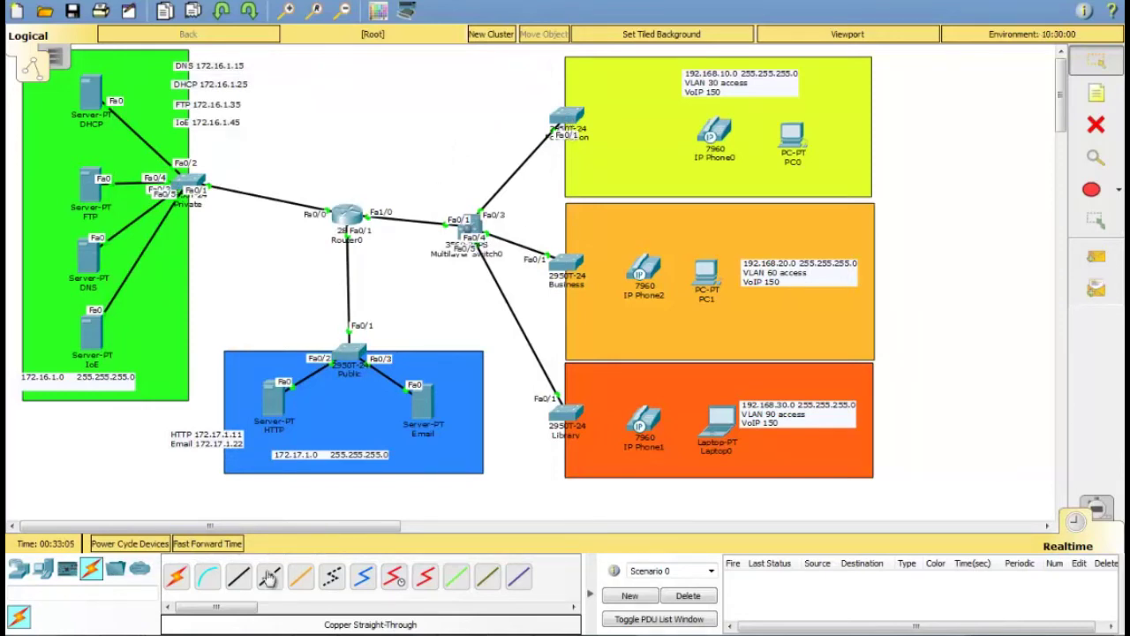
{"action": "left_click", "coordinate": [238, 576]}
{"action": "left_click", "coordinate": [568, 121]}
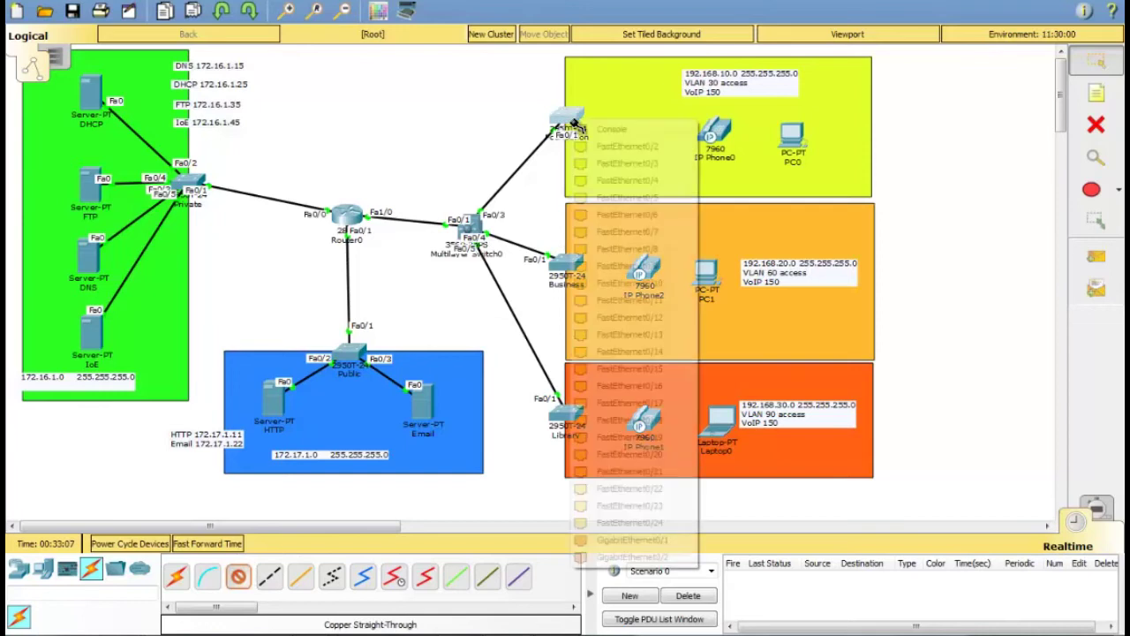
{"action": "left_click", "coordinate": [601, 159]}
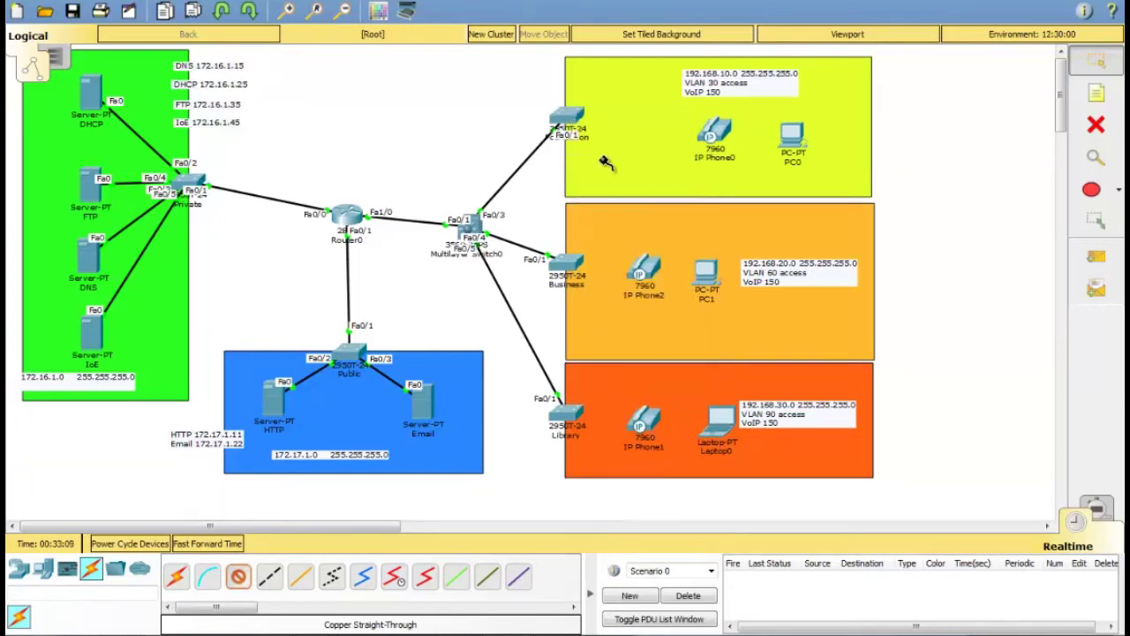
{"action": "left_click", "coordinate": [718, 134]}
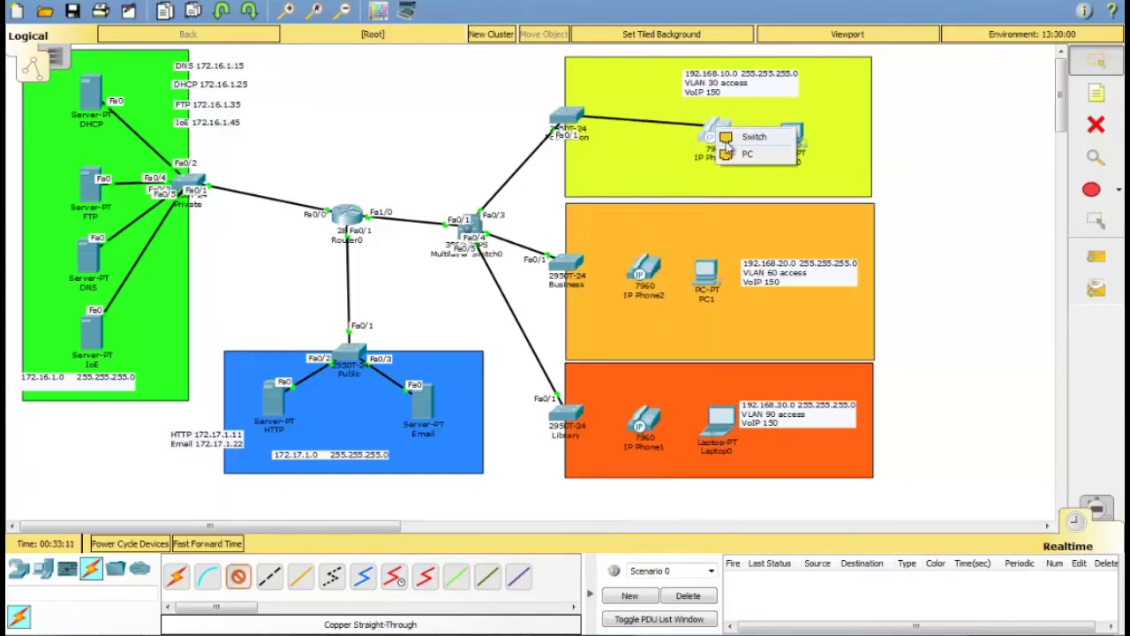
{"action": "left_click", "coordinate": [730, 137]}
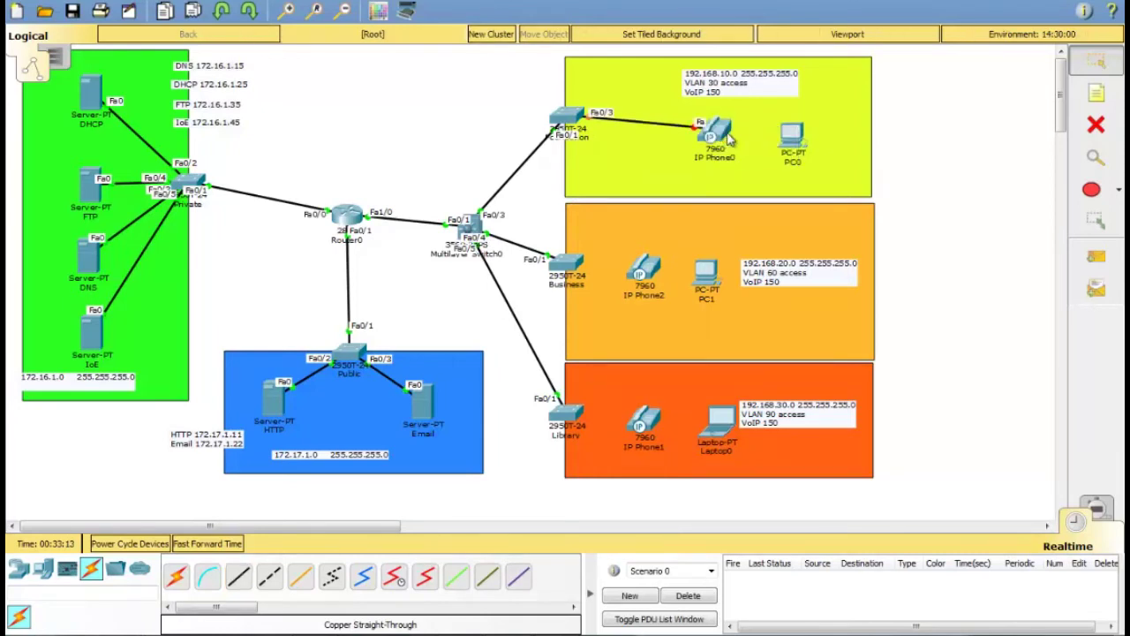
Step: Connect the PC port of IP Phone0 to FastEthernet0 of PC0 with a copper straight-through cable
{"action": "left_click", "coordinate": [239, 579]}
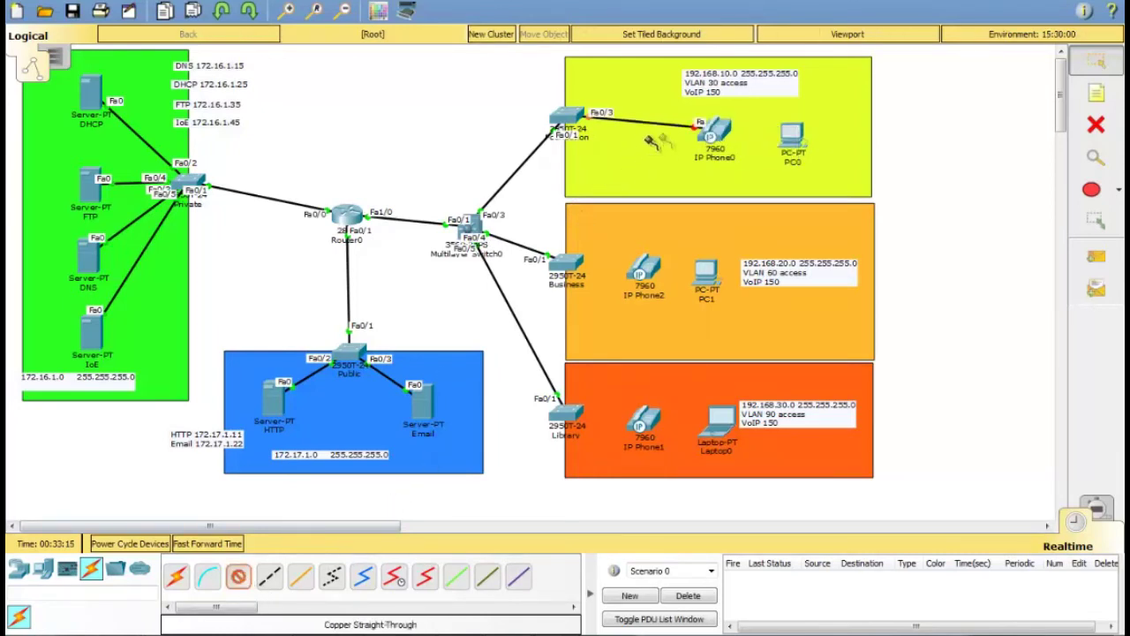
{"action": "left_click", "coordinate": [714, 133]}
{"action": "left_click", "coordinate": [735, 148]}
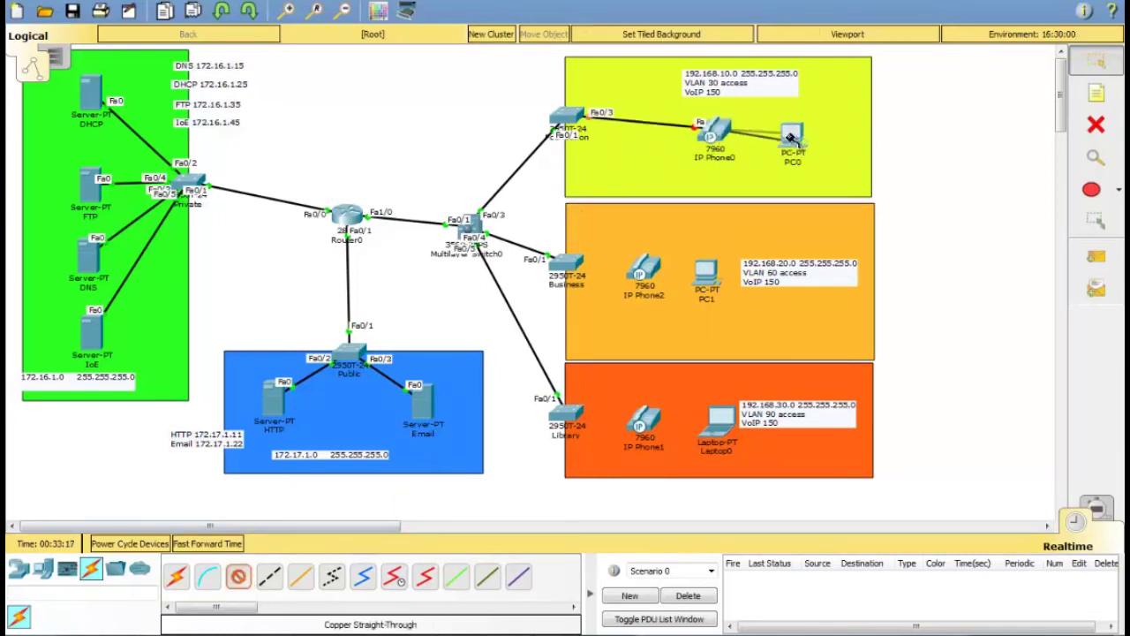
{"action": "left_click", "coordinate": [791, 137]}
{"action": "left_click", "coordinate": [811, 192]}
Step: Connect FastEthernet0 of PC1 to the PC port of IP Phone2 with a copper straight-through cable
{"action": "left_click", "coordinate": [239, 577]}
{"action": "left_click", "coordinate": [706, 274]}
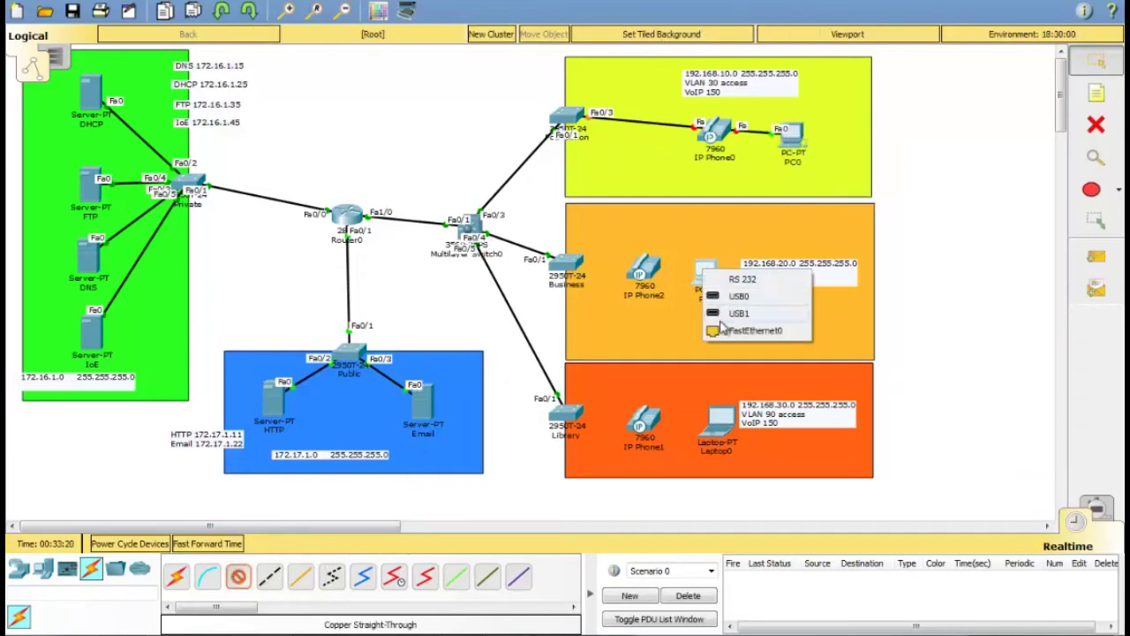
{"action": "left_click", "coordinate": [742, 331]}
{"action": "left_click", "coordinate": [649, 270]}
{"action": "left_click", "coordinate": [679, 299]}
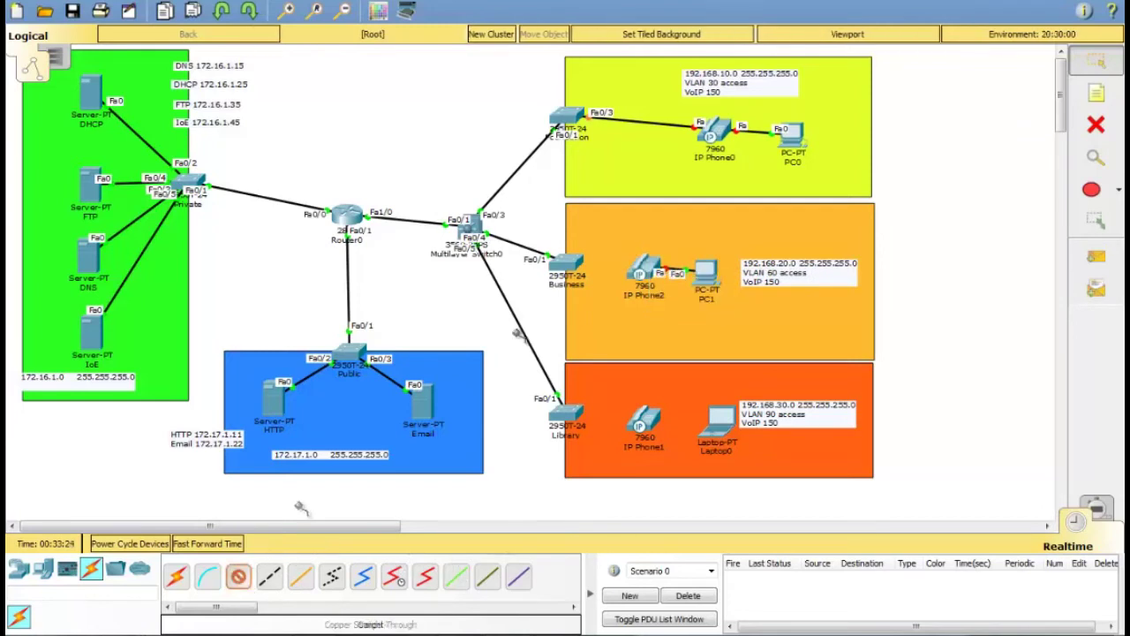
Step: Connect the Switch port of IP Phone2 to FastEthernet0/3 of the Business switch with a straight-through cable
{"action": "left_click", "coordinate": [649, 266]}
{"action": "left_click", "coordinate": [671, 270]}
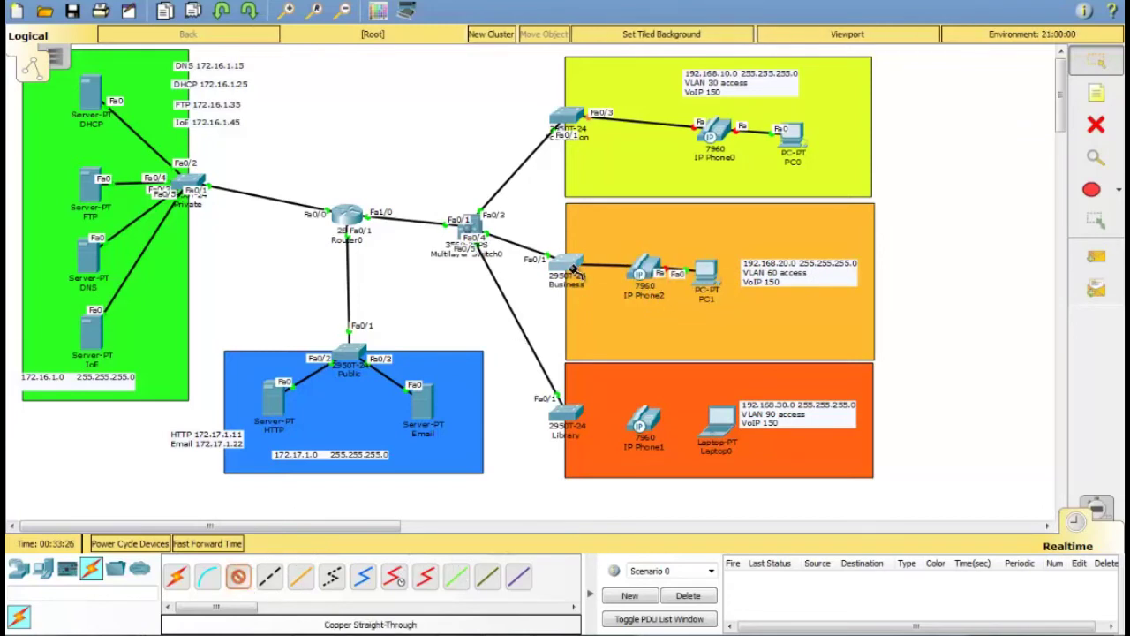
{"action": "left_click", "coordinate": [574, 270]}
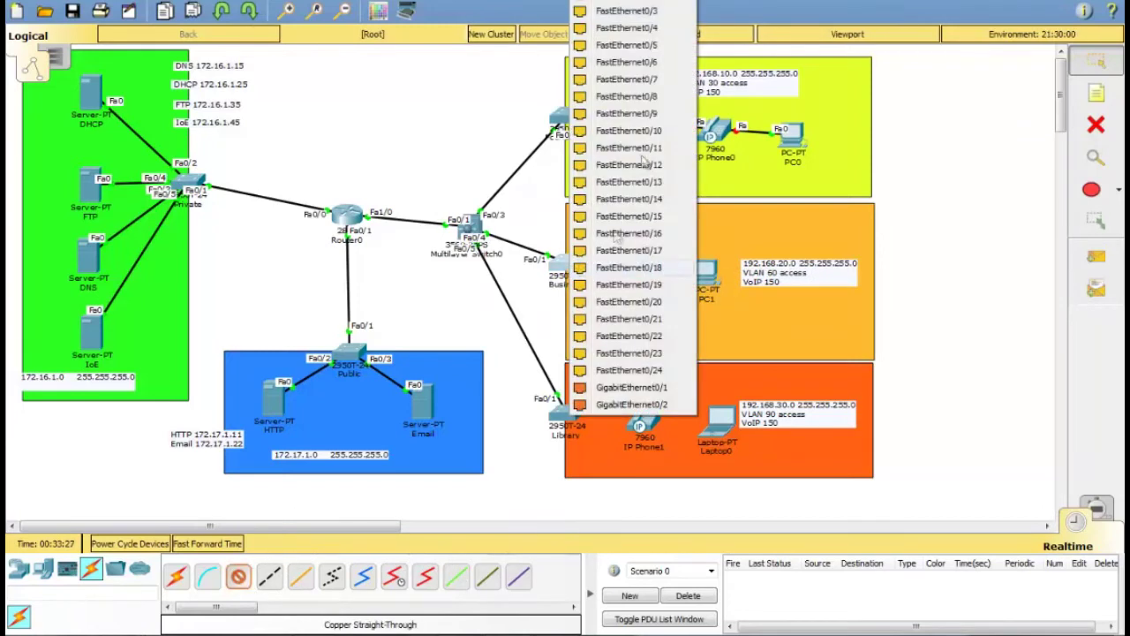
{"action": "left_click", "coordinate": [645, 11]}
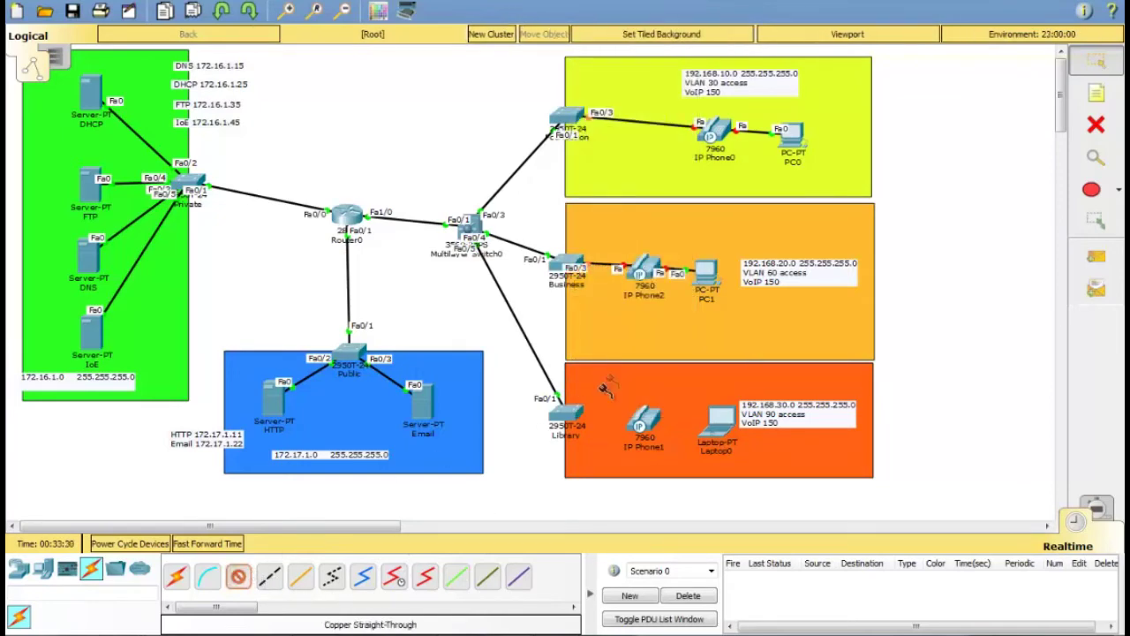
Step: Cable the Library switch's FastEthernet0/3 to IP Phone1's Switch port, and the phone's PC port to Laptop0's FastEthernet0
{"action": "left_click", "coordinate": [566, 416]}
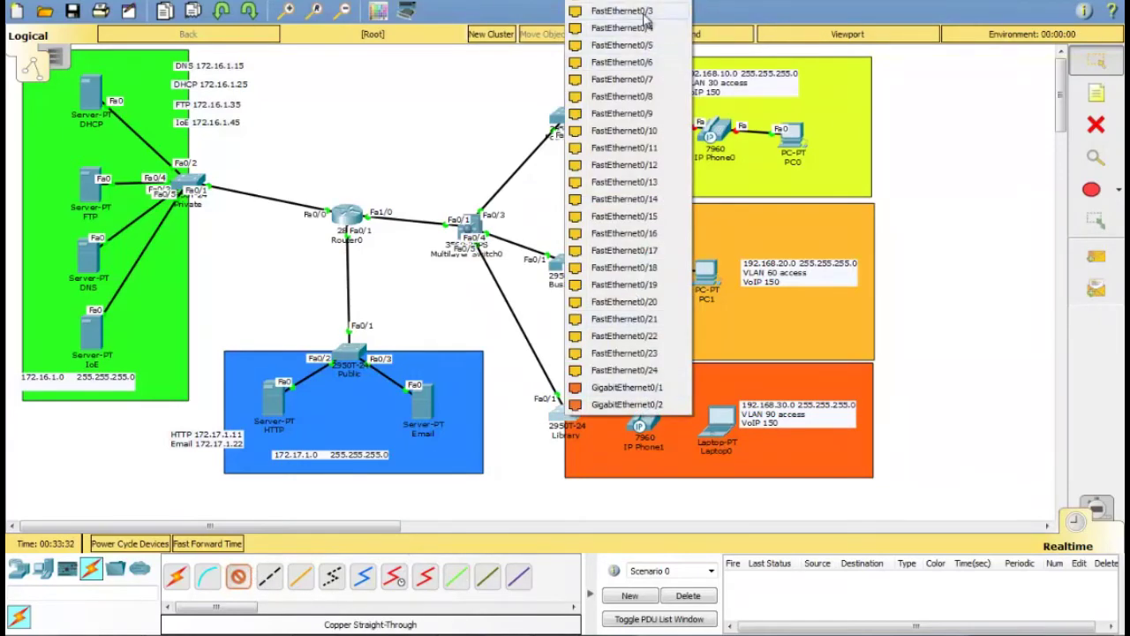
{"action": "left_click", "coordinate": [646, 12]}
{"action": "left_click", "coordinate": [645, 425]}
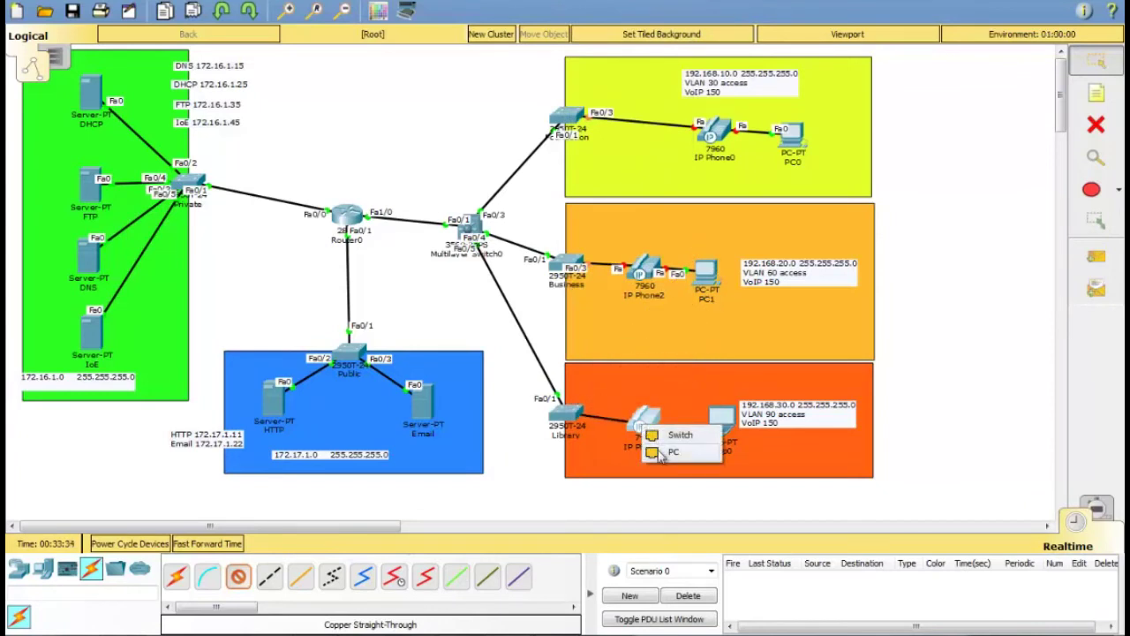
{"action": "left_click", "coordinate": [662, 452]}
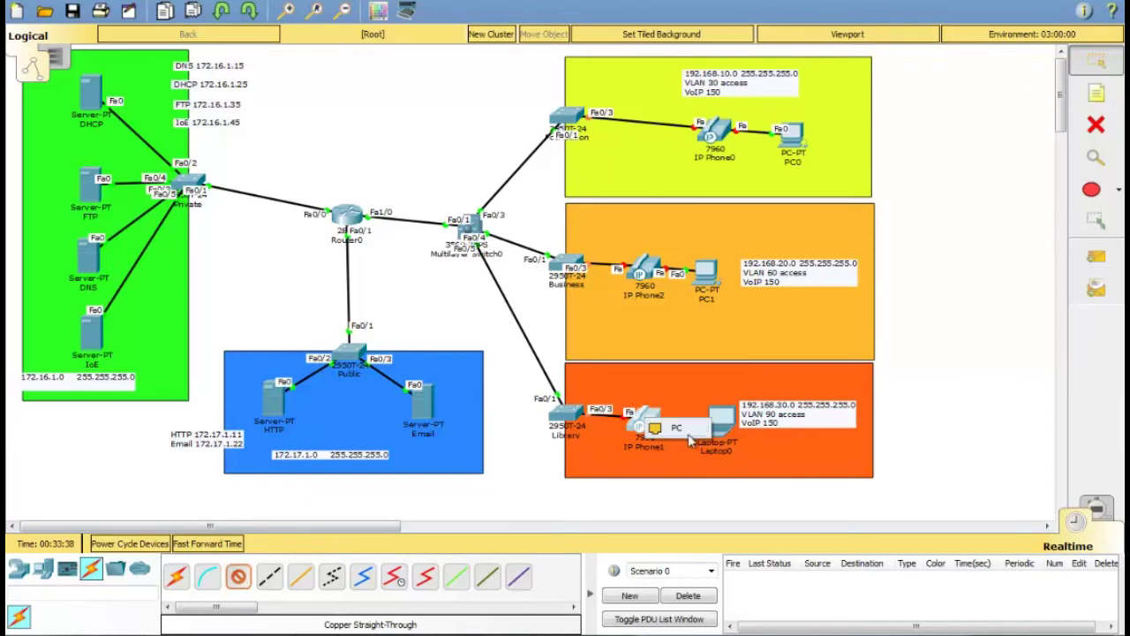
{"action": "left_click", "coordinate": [718, 423]}
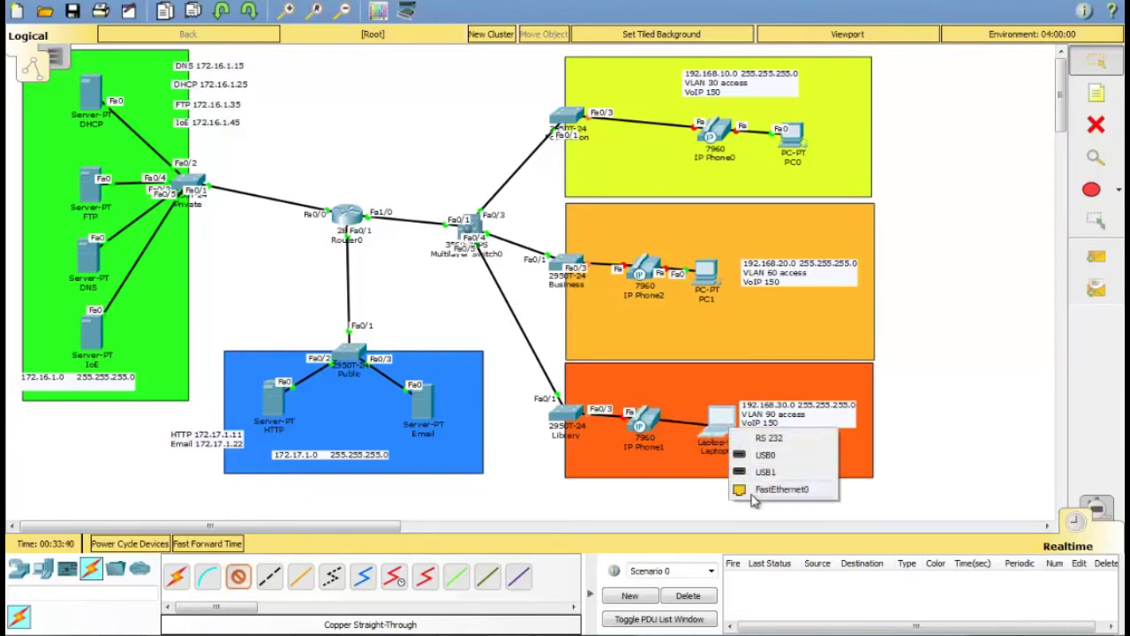
{"action": "left_click", "coordinate": [757, 488]}
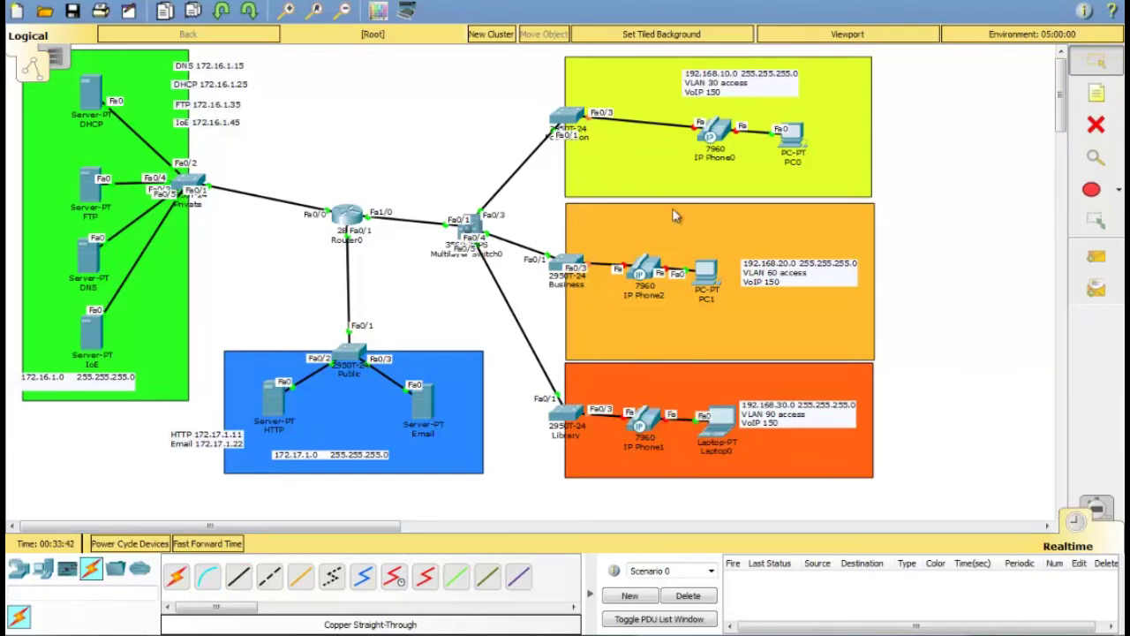
Step: Plug the power adapter into each of the three phones, IP Phone0, IP Phone2 and IP Phone1
{"action": "left_click", "coordinate": [716, 131]}
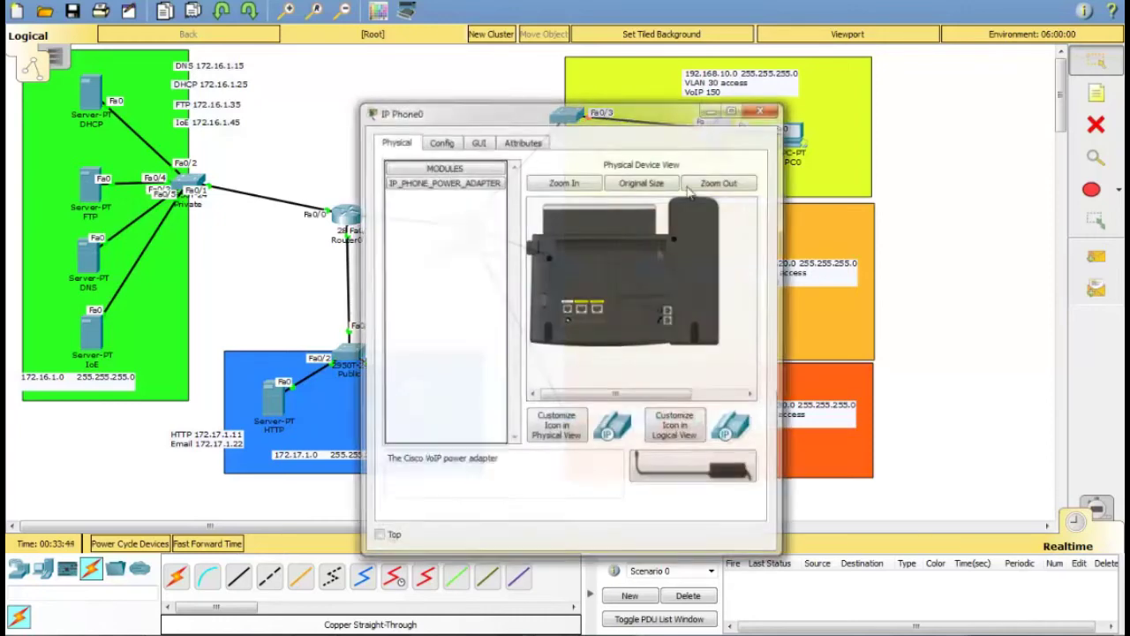
{"action": "left_click_drag", "start_coordinate": [649, 466], "coordinate": [570, 303]}
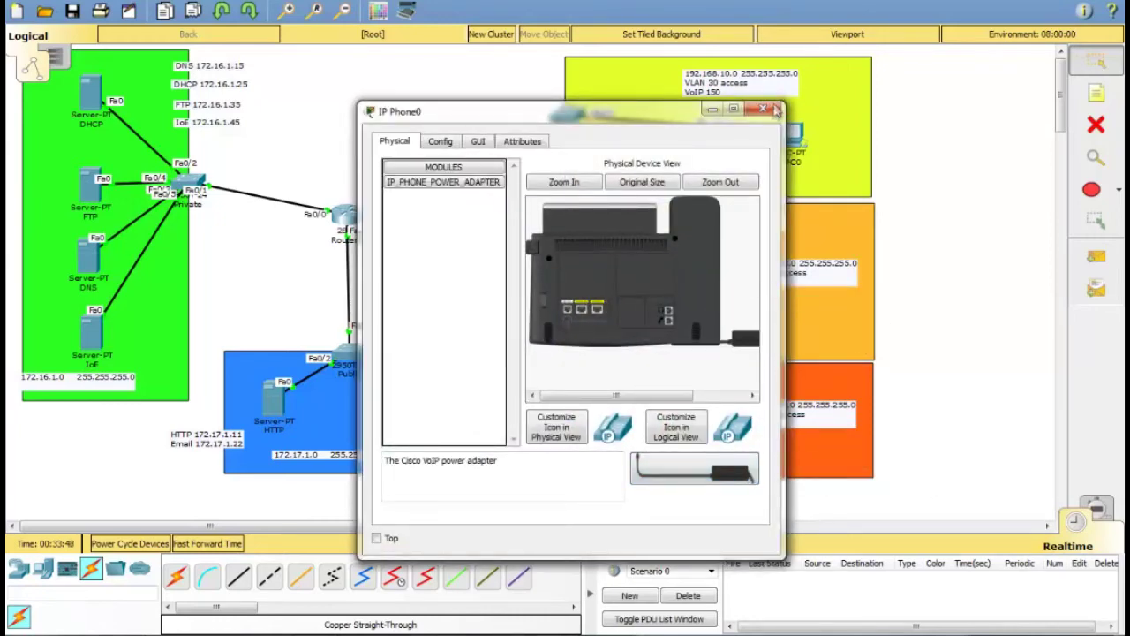
{"action": "left_click", "coordinate": [763, 108]}
{"action": "left_click", "coordinate": [648, 274]}
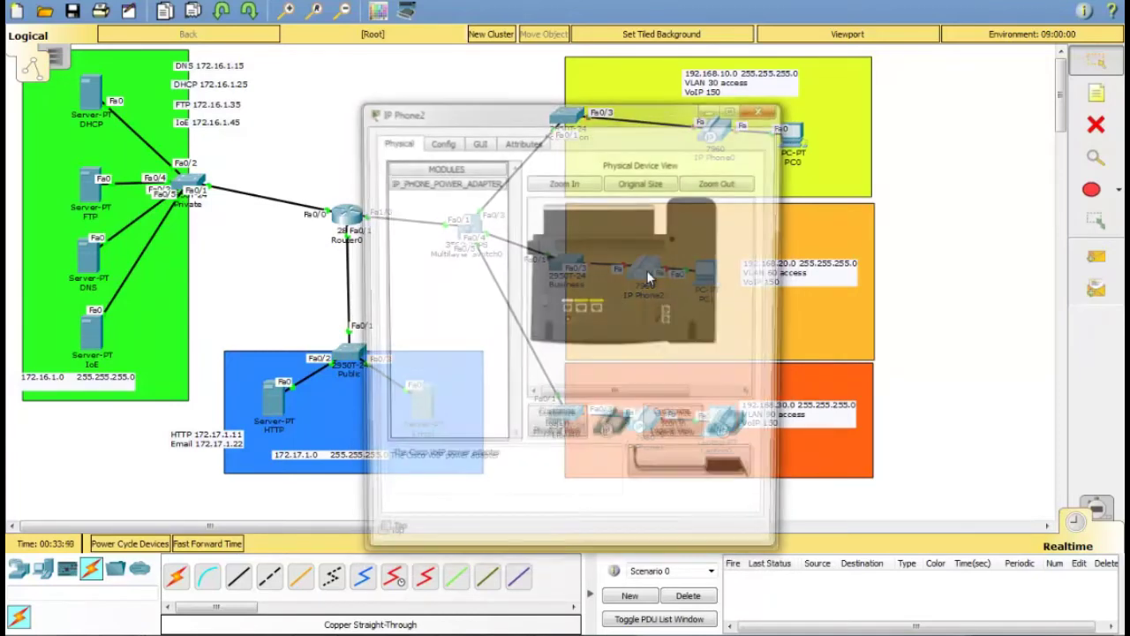
{"action": "left_click_drag", "start_coordinate": [644, 466], "coordinate": [565, 315]}
{"action": "left_click", "coordinate": [761, 112]}
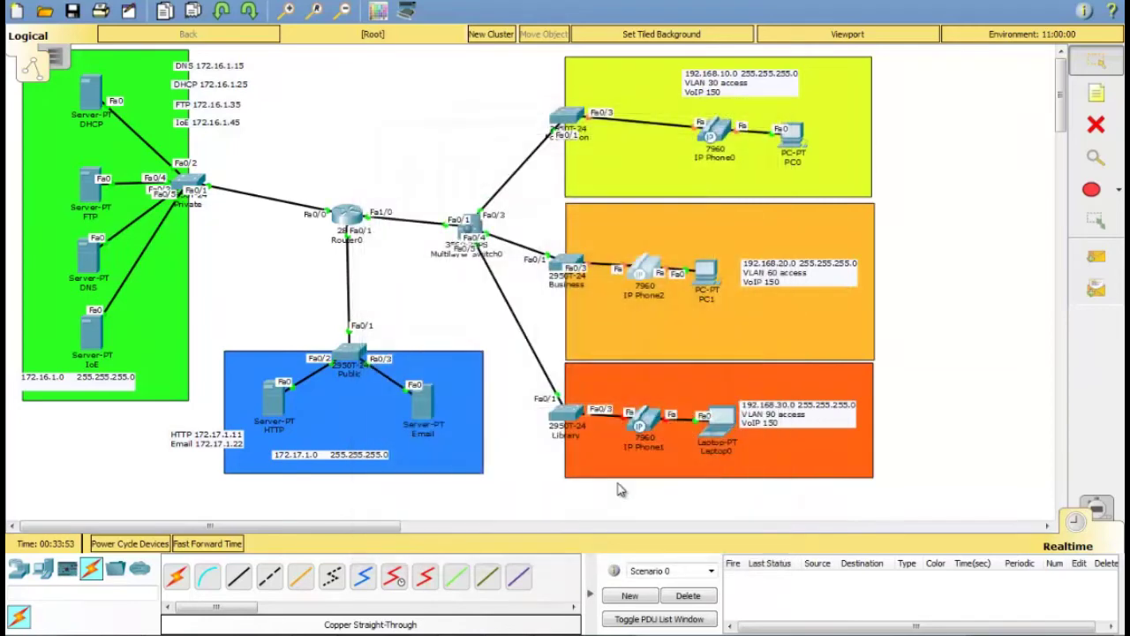
{"action": "left_click", "coordinate": [648, 429]}
{"action": "left_click_drag", "start_coordinate": [693, 468], "coordinate": [673, 233]}
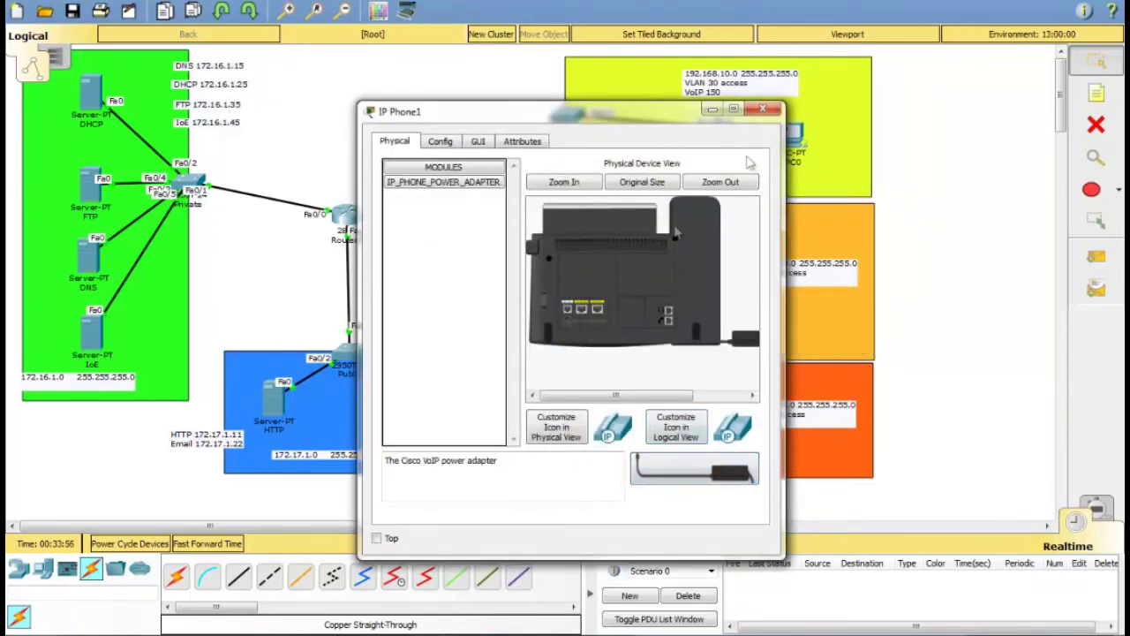
{"action": "left_click", "coordinate": [763, 110]}
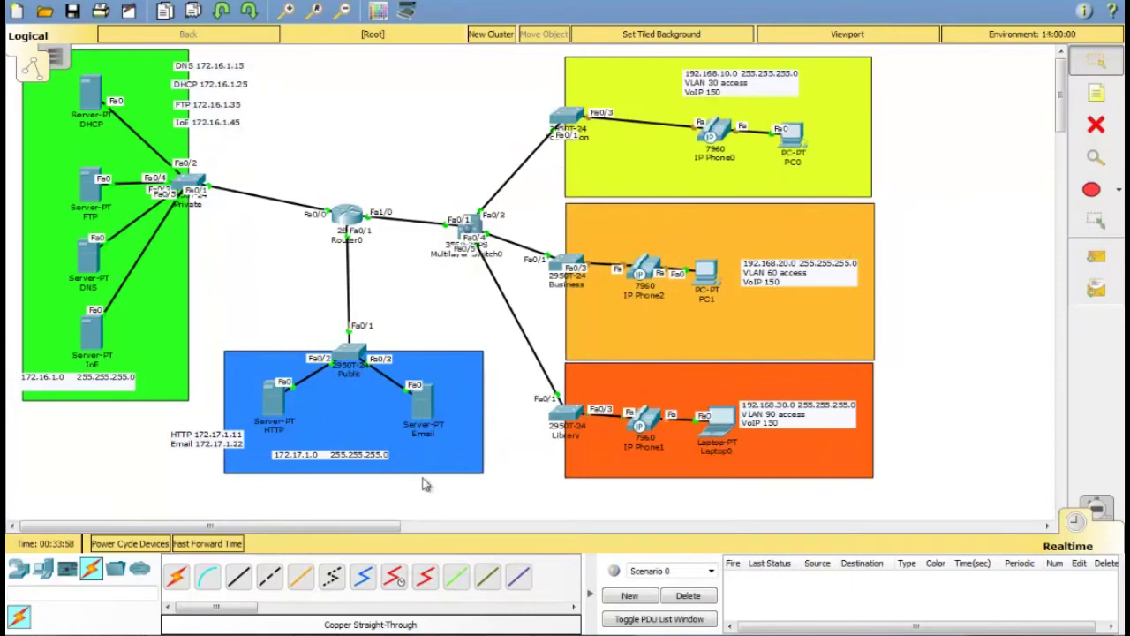
Step: Fast-forward the simulation time and switch PC1's IP configuration to DHCP
{"action": "left_click", "coordinate": [230, 545]}
{"action": "left_click", "coordinate": [706, 273]}
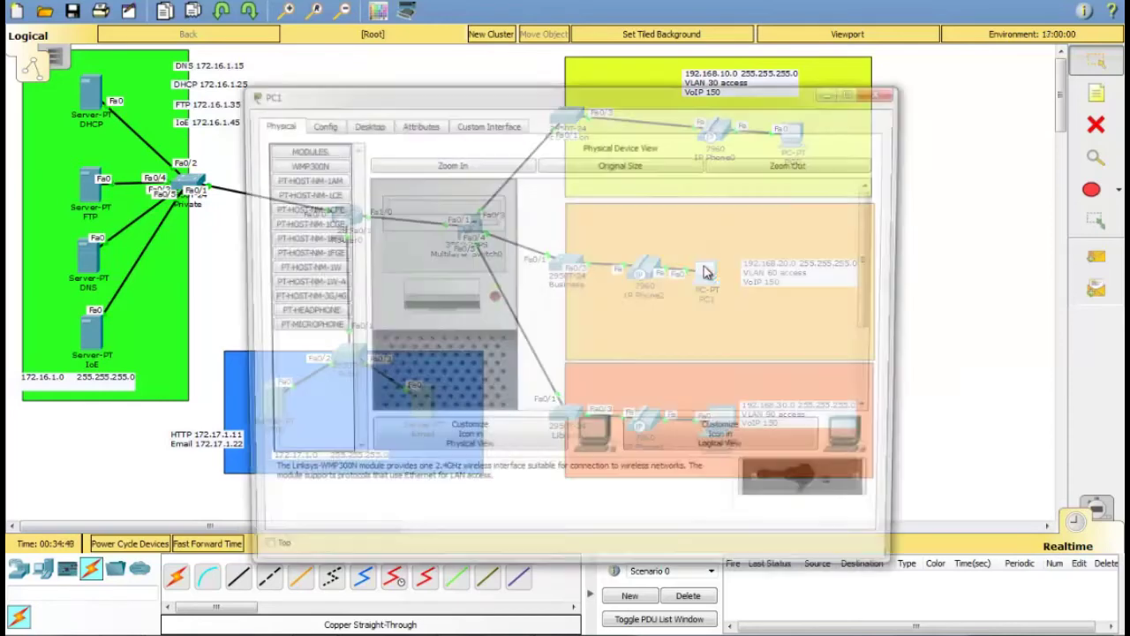
{"action": "left_click", "coordinate": [355, 129]}
{"action": "left_click", "coordinate": [330, 169]}
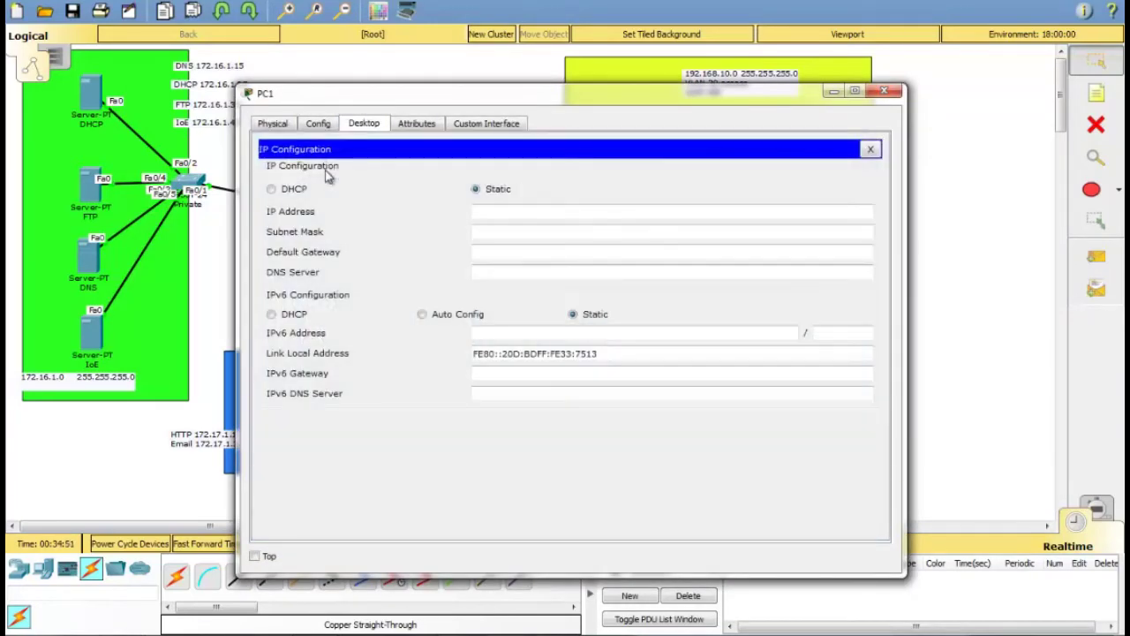
{"action": "left_click", "coordinate": [291, 193]}
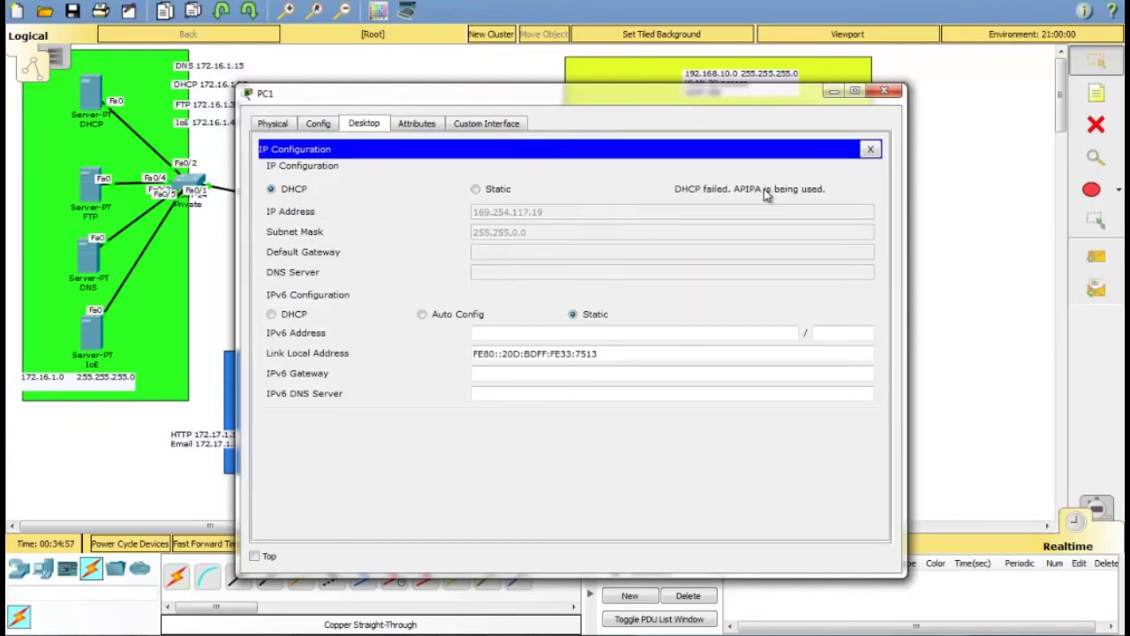
{"action": "left_click", "coordinate": [885, 93]}
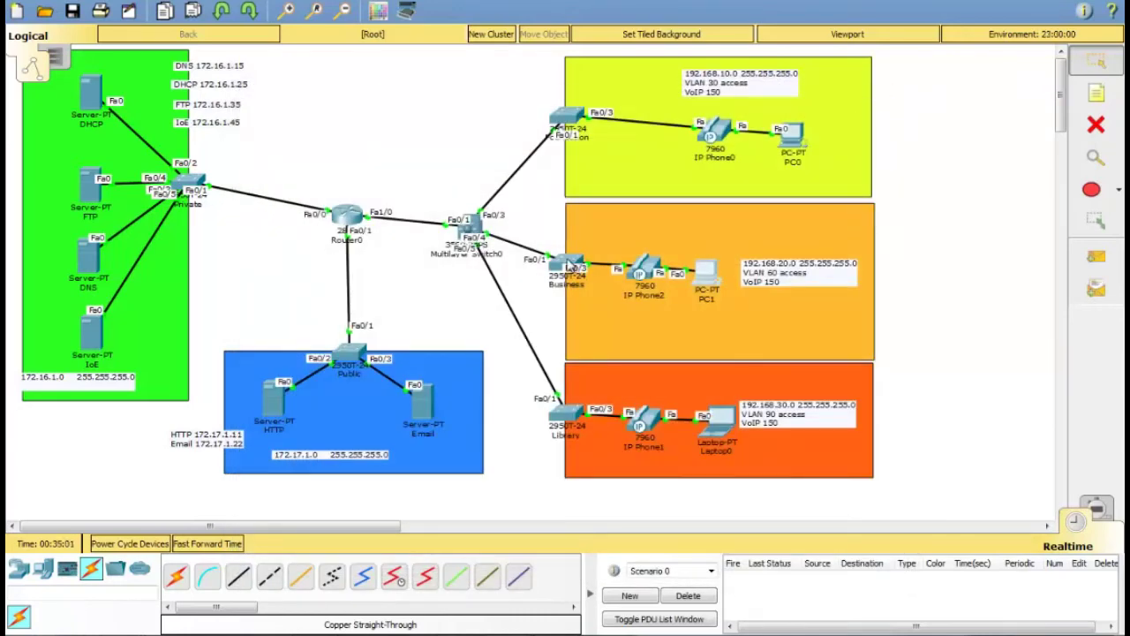
Step: Enter privileged mode on the Business switch and check its VLAN summary for the Business and VoIP VLANs
{"action": "left_click", "coordinate": [572, 264]}
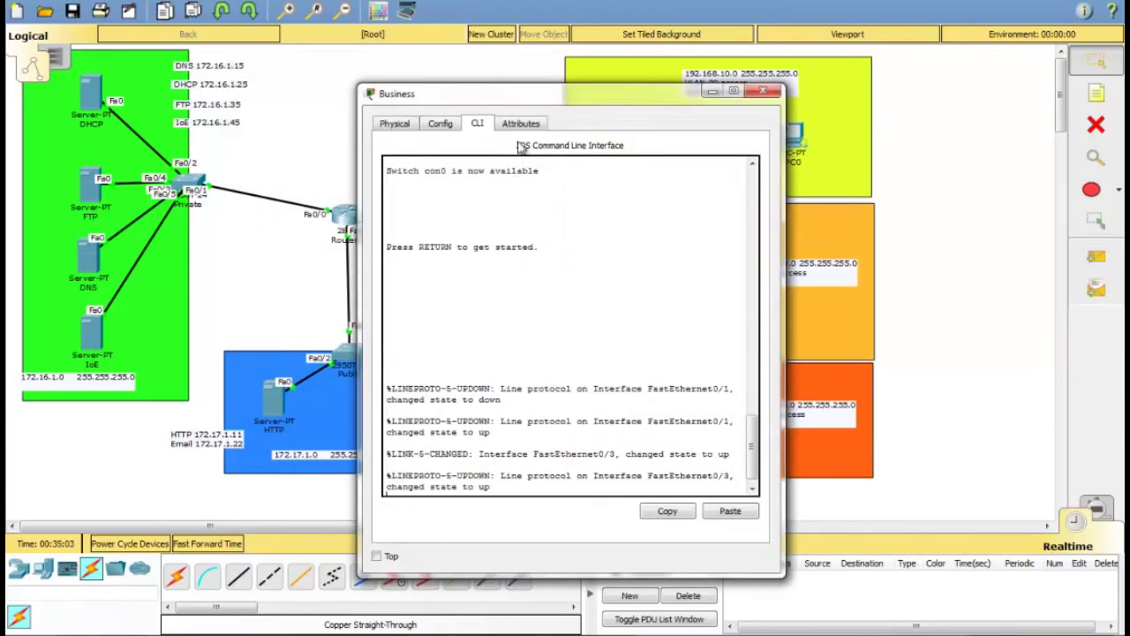
{"action": "left_click_drag", "start_coordinate": [570, 96], "coordinate": [879, 66]}
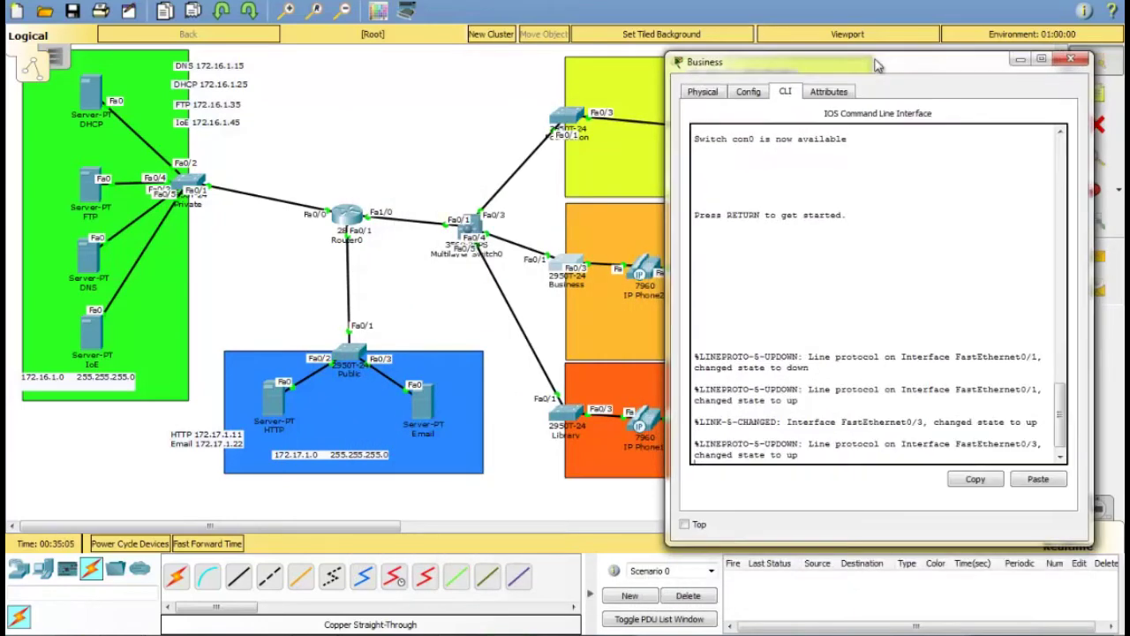
{"action": "key", "text": "Return"}
{"action": "key", "text": "Return"}
{"action": "type", "text": "en"}
{"action": "key", "text": "Return"}
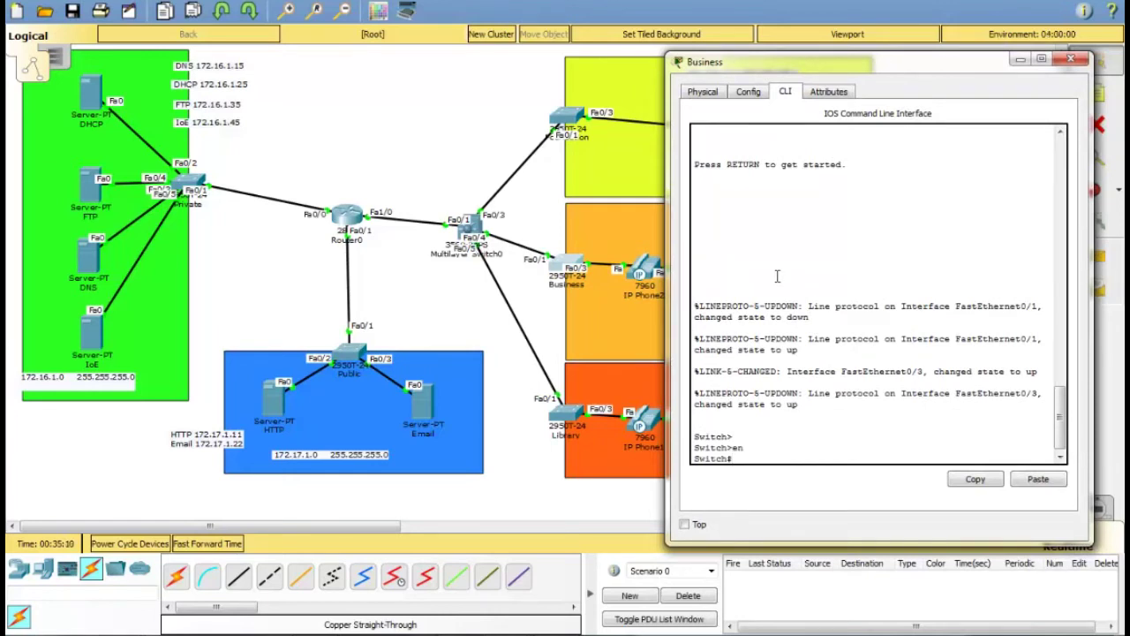
{"action": "type", "text": "sh vl br"}
{"action": "key", "text": "Return"}
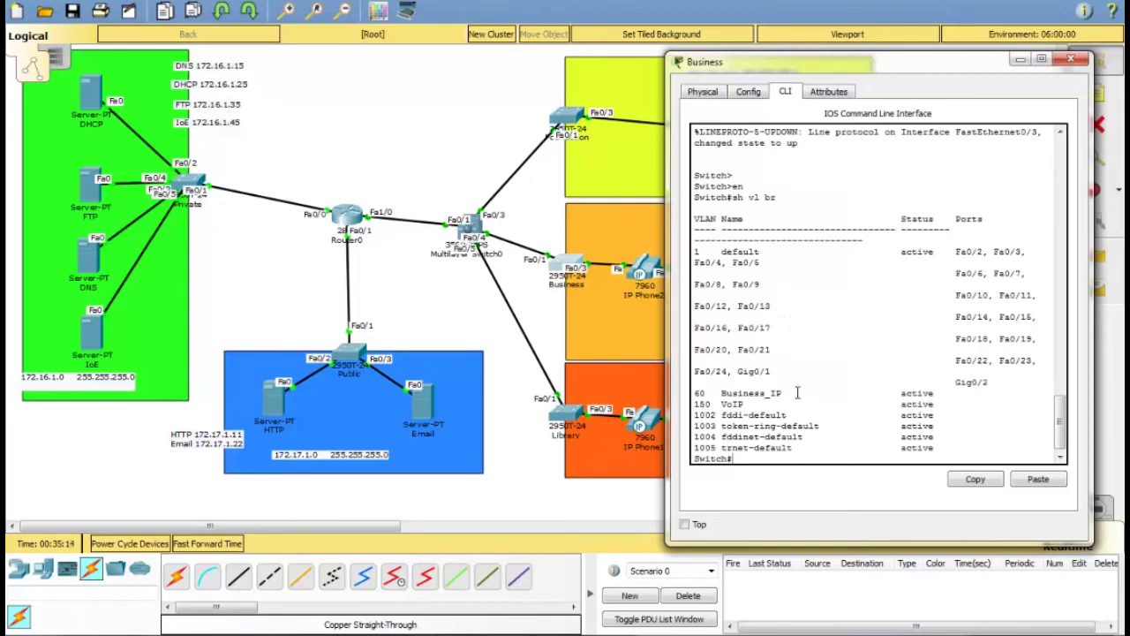
{"action": "left_click_drag", "start_coordinate": [791, 405], "coordinate": [710, 393]}
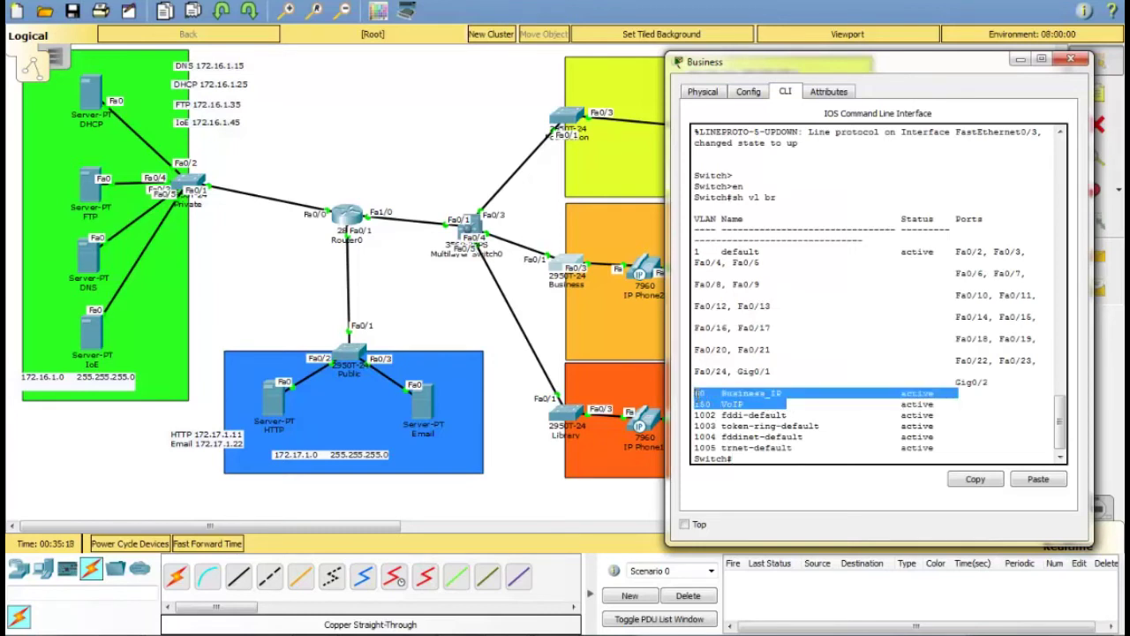
{"action": "left_click", "coordinate": [797, 406]}
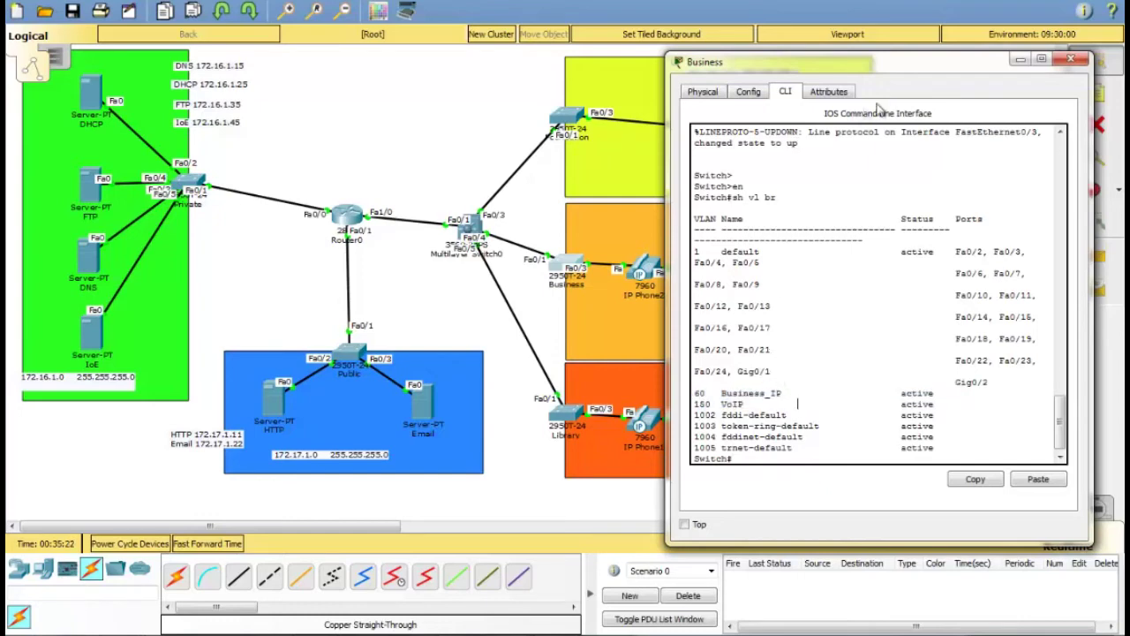
Step: Try to open the configuration of interface f0/3 directly from privileged mode on the Business switch
{"action": "left_click_drag", "start_coordinate": [895, 69], "coordinate": [932, 75]}
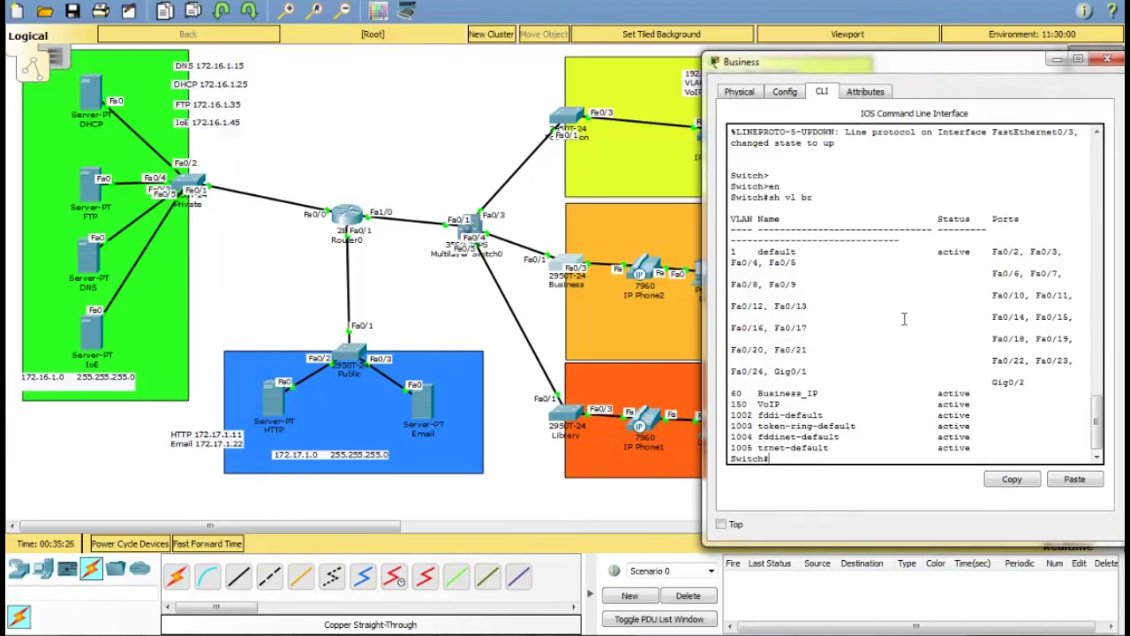
{"action": "key", "text": "Return"}
{"action": "key", "text": "Return"}
{"action": "type", "text": "int f0/"}
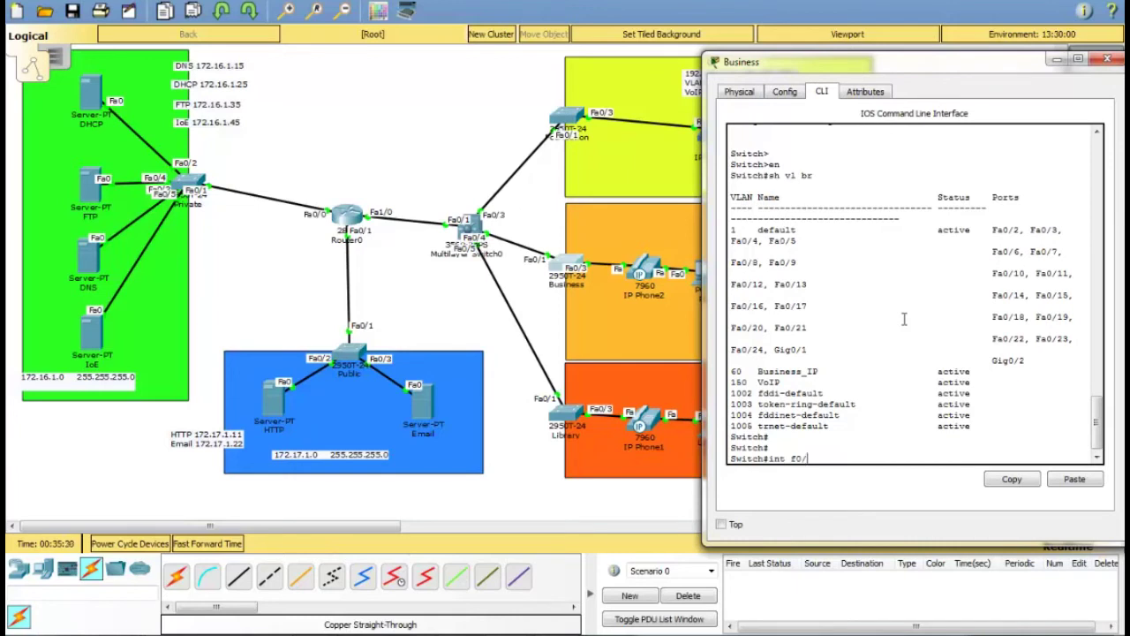
{"action": "type", "text": "3"}
{"action": "key", "text": "Return"}
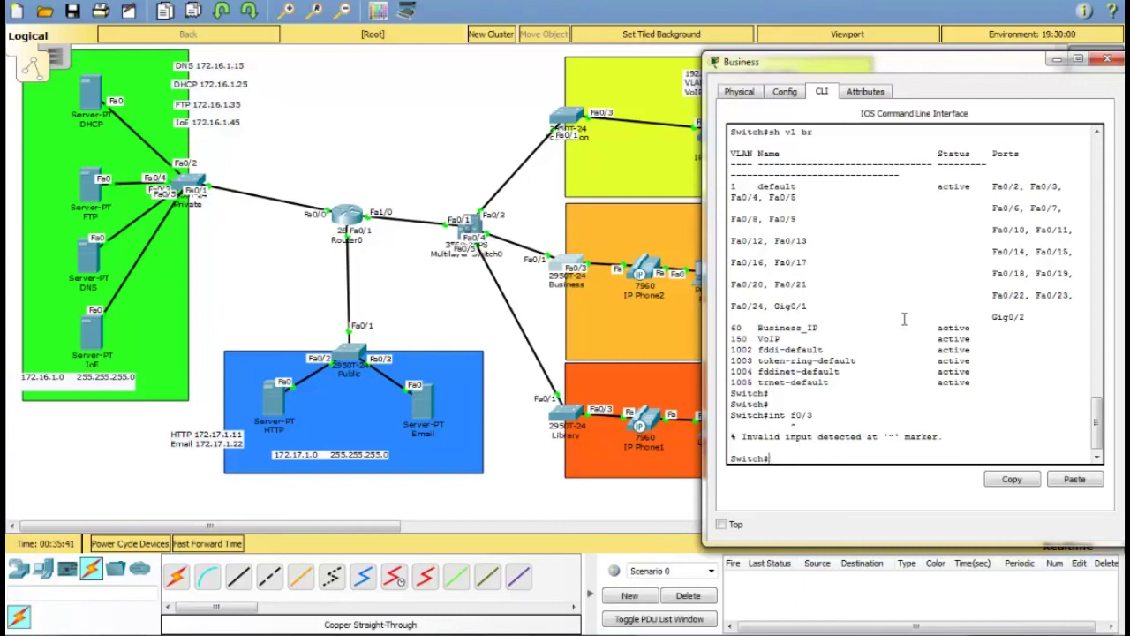
Step: In global configuration on the Business switch, set interface f0/3 to access mode and assign it to VLAN 60
{"action": "key", "text": "Return"}
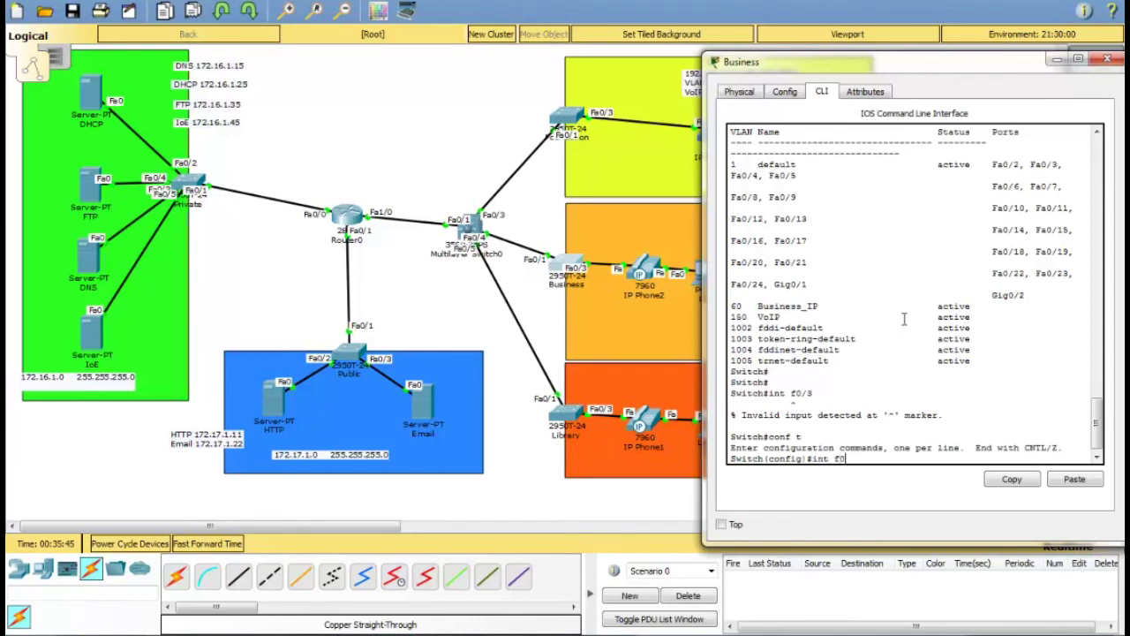
{"action": "type", "text": "int f0/3"}
{"action": "key", "text": "Return"}
{"action": "type", "text": "sw mo"}
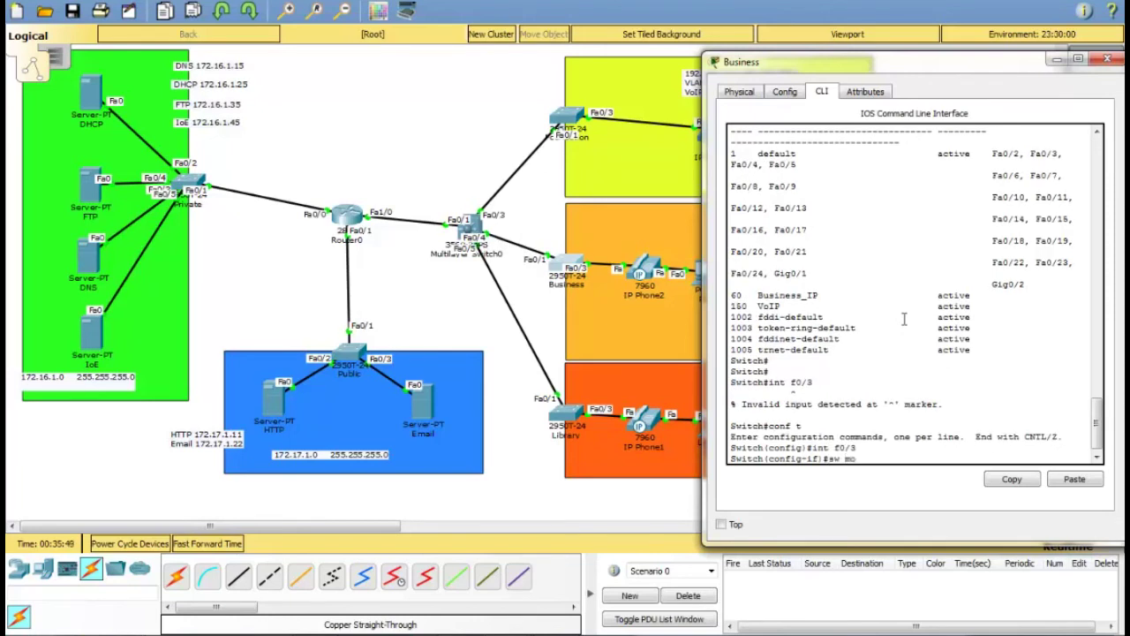
{"action": "type", "text": " acc"}
{"action": "key", "text": "Return"}
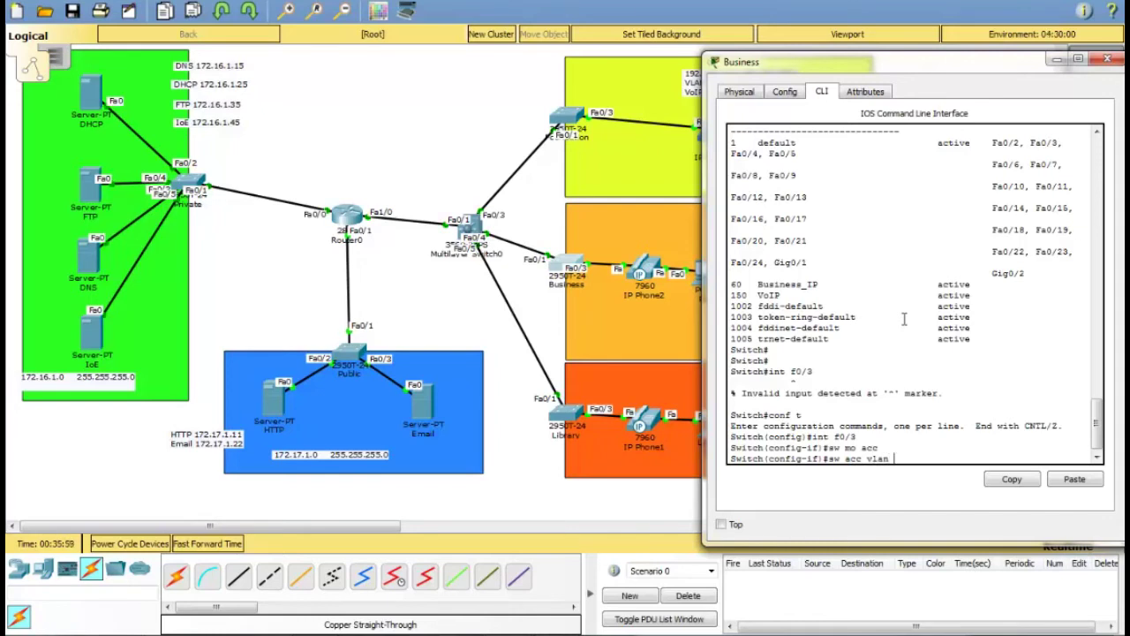
{"action": "type", "text": "60"}
{"action": "key", "text": "Return"}
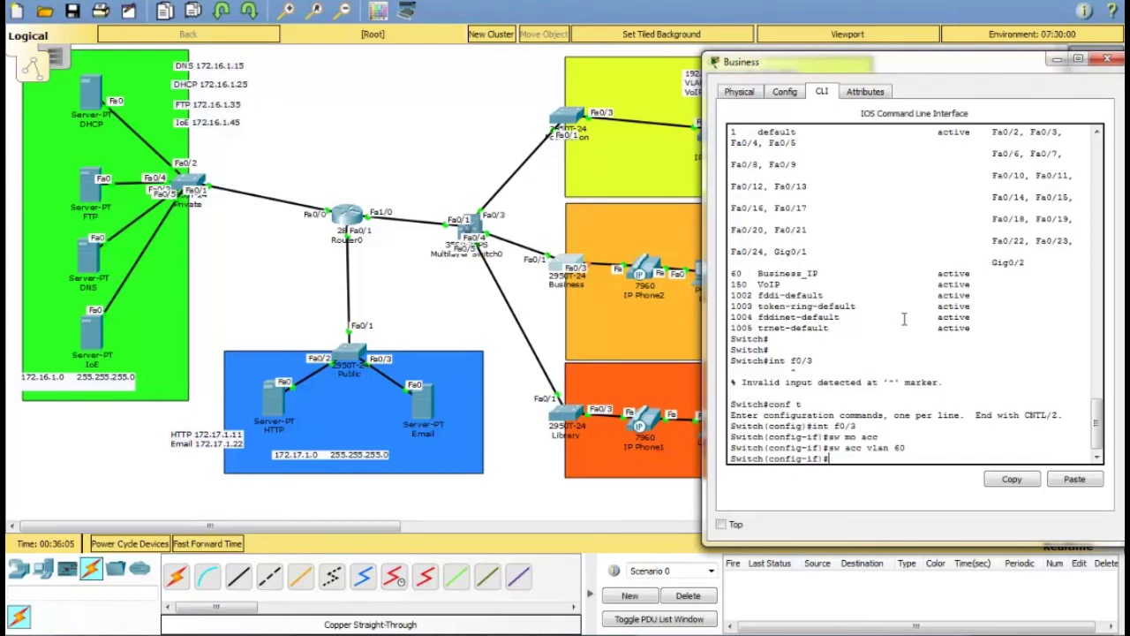
Step: Assign voice VLAN 150 to the Business switch's f0/3 interface and close the switch's window
{"action": "type", "text": "sw vo"}
{"action": "key", "text": "Tab"}
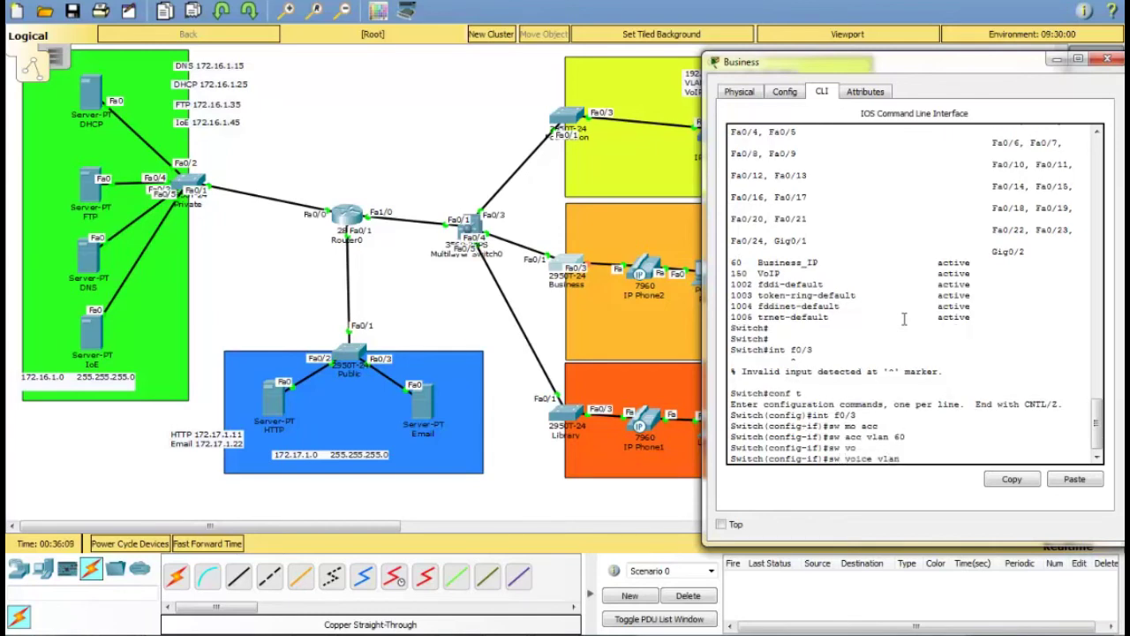
{"action": "type", "text": "vlan 150"}
{"action": "key", "text": "Return"}
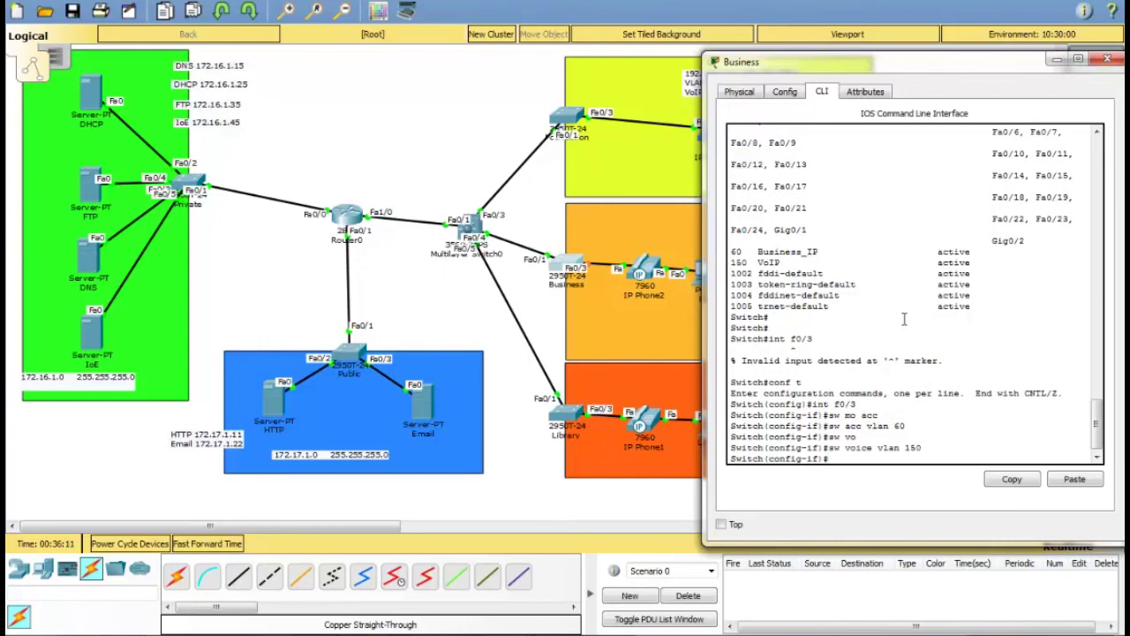
{"action": "left_click", "coordinate": [1107, 60]}
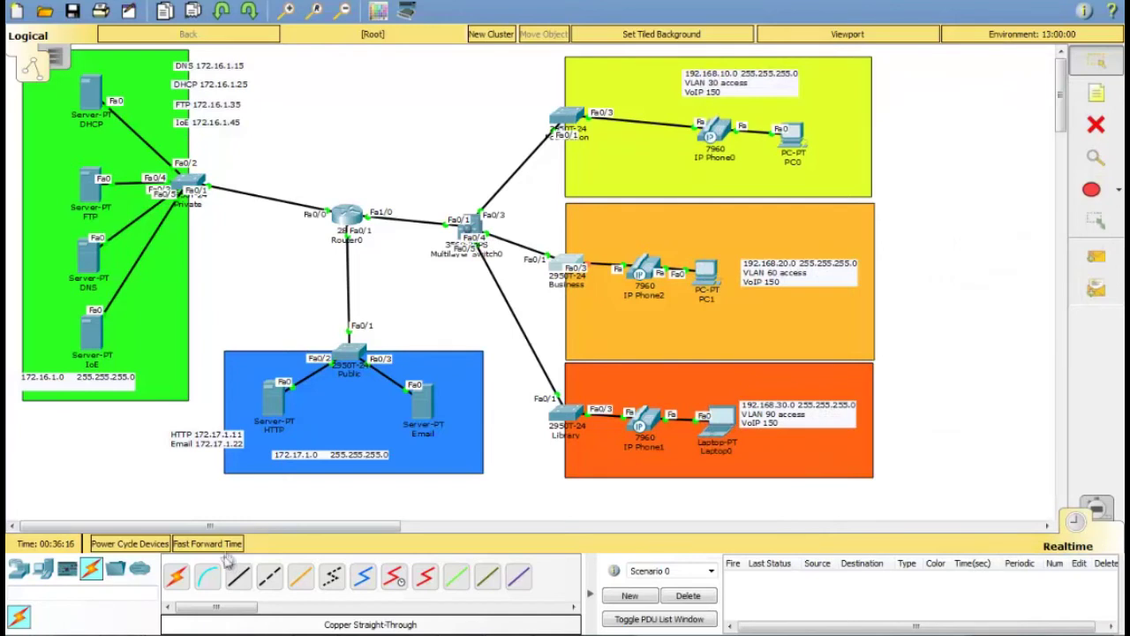
Step: Fast-forward the simulation time and renew PC1's DHCP address by switching its IP configuration to static and back to DHCP
{"action": "left_click", "coordinate": [225, 546]}
{"action": "left_click", "coordinate": [226, 547]}
{"action": "left_click", "coordinate": [708, 277]}
{"action": "left_click", "coordinate": [346, 191]}
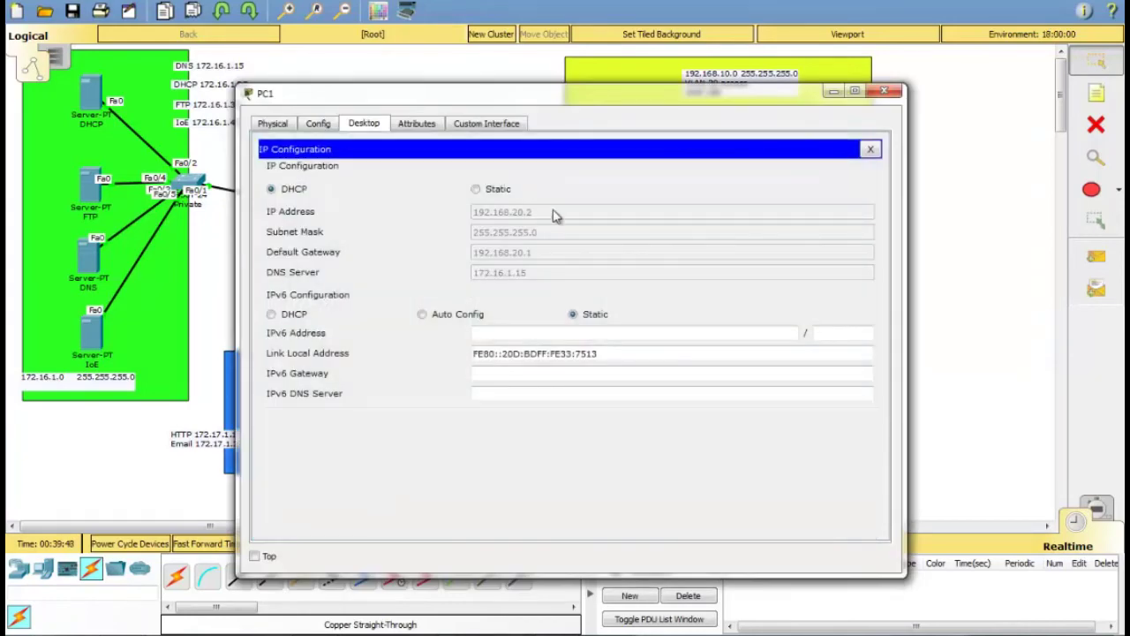
{"action": "left_click", "coordinate": [476, 189]}
{"action": "left_click", "coordinate": [301, 191]}
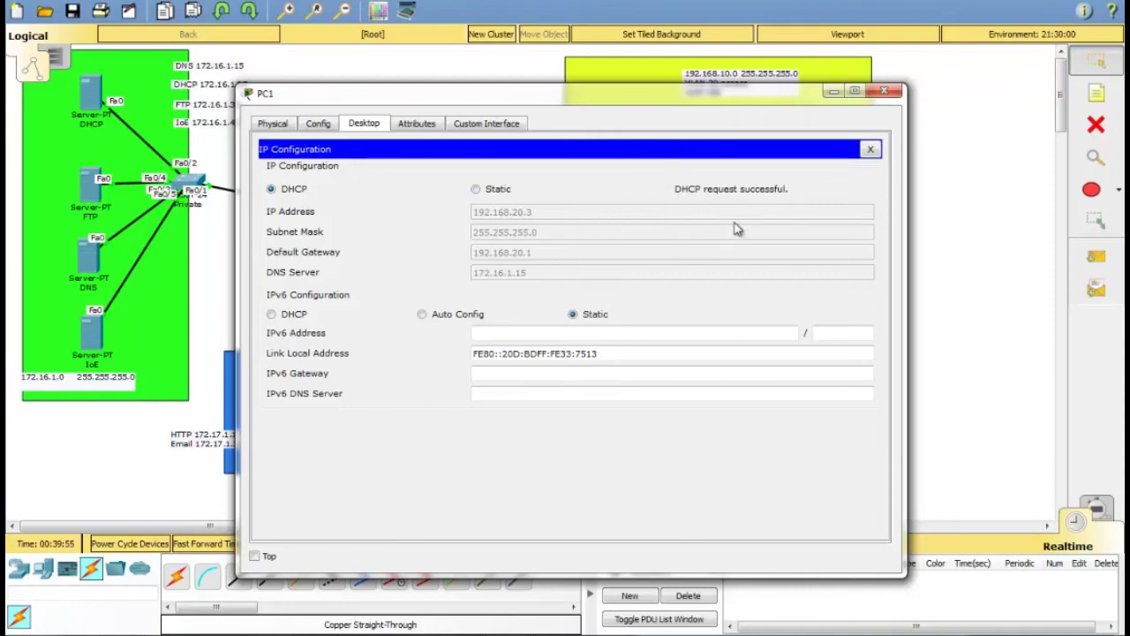
{"action": "left_click", "coordinate": [884, 91]}
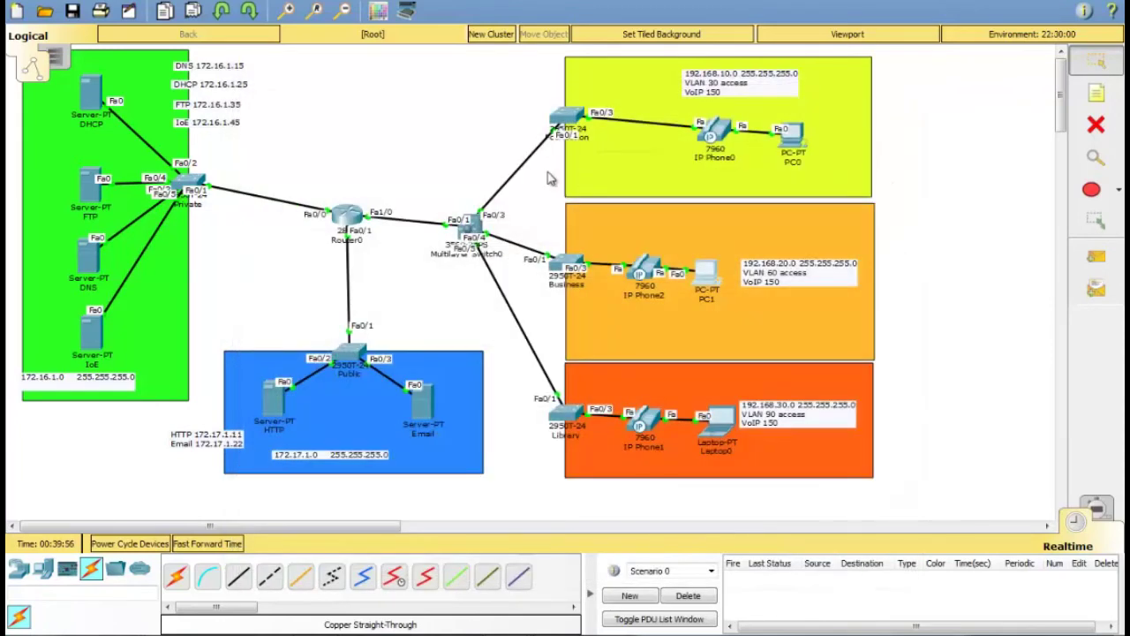
Step: Enter privileged mode on the Foundation switch and check its VLAN summary for the Foundation and VoIP VLANs
{"action": "left_click", "coordinate": [237, 575]}
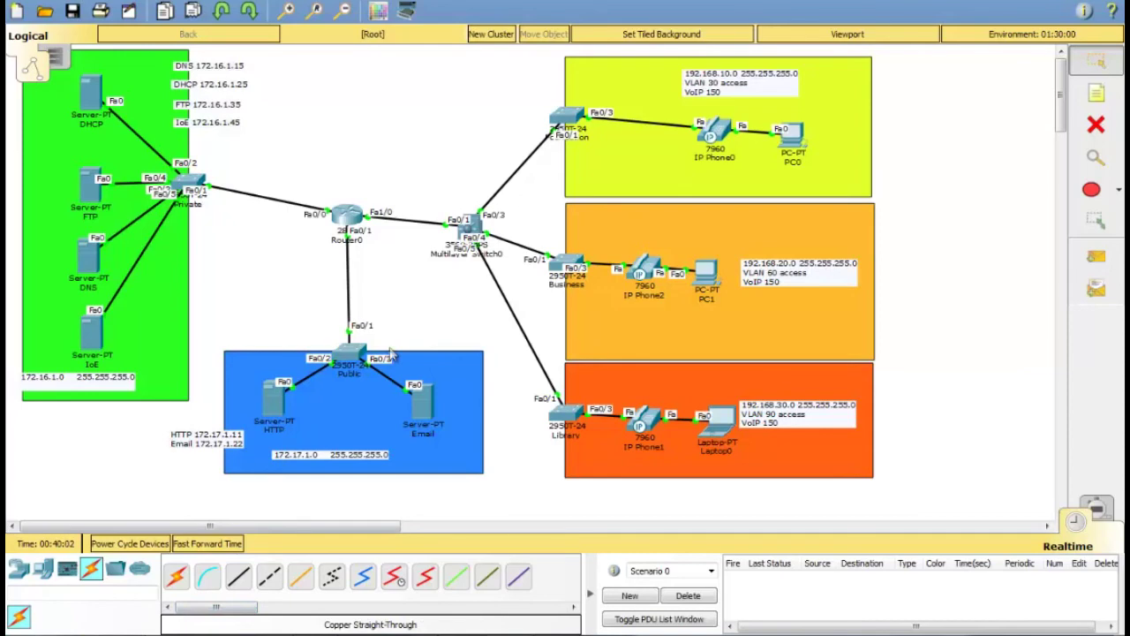
{"action": "left_click", "coordinate": [570, 119]}
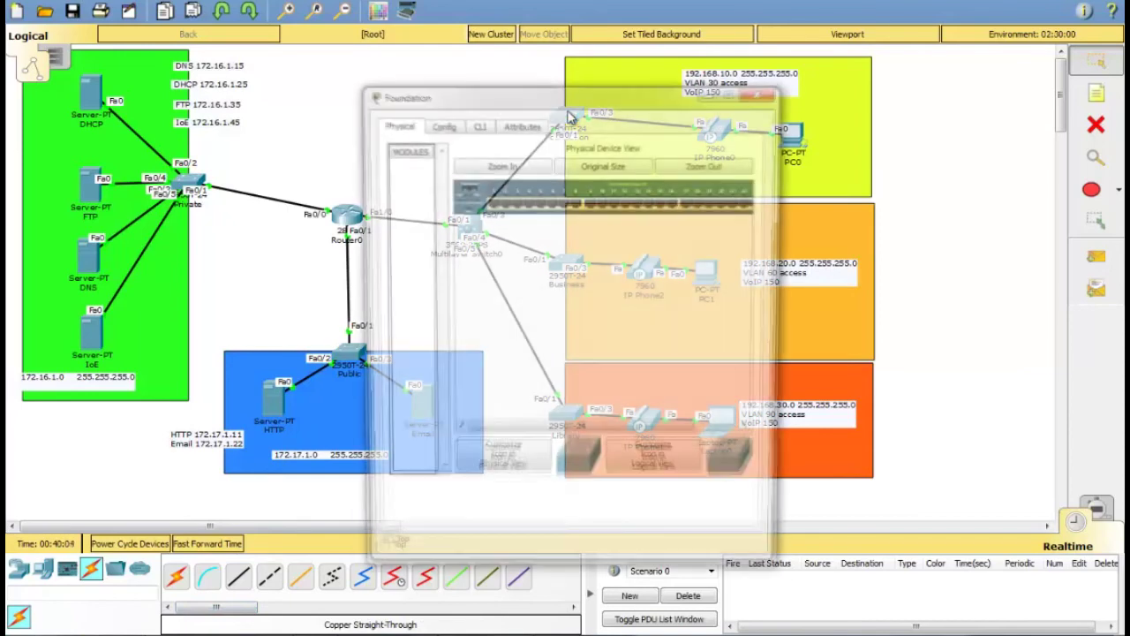
{"action": "left_click", "coordinate": [481, 126]}
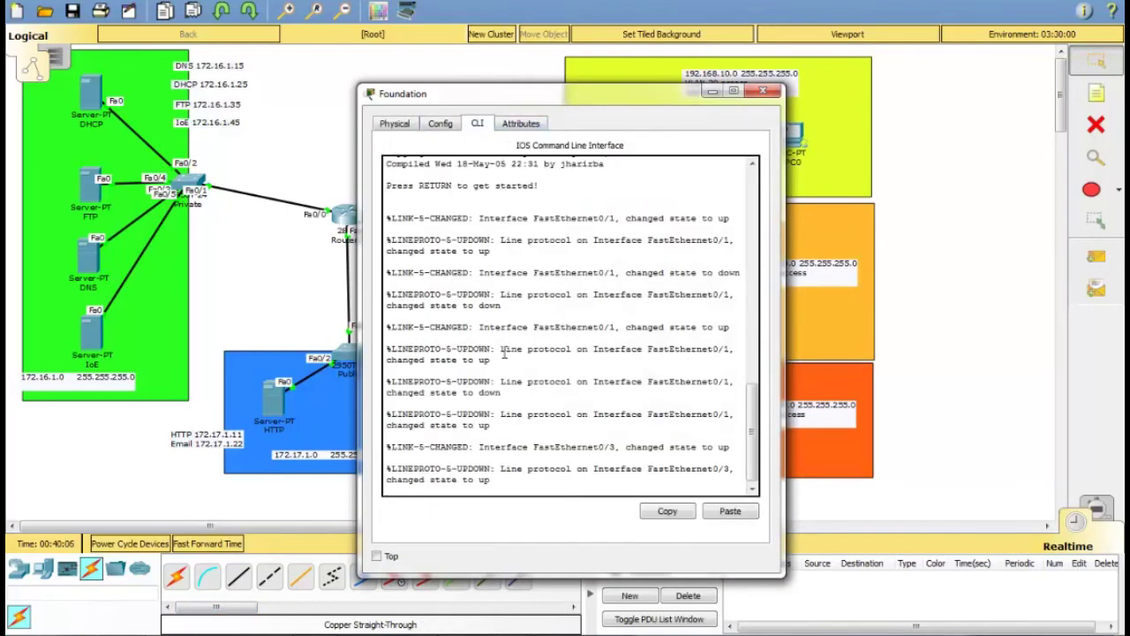
{"action": "key", "text": "Return"}
{"action": "key", "text": "Return"}
{"action": "key", "text": "Return"}
{"action": "key", "text": "Return"}
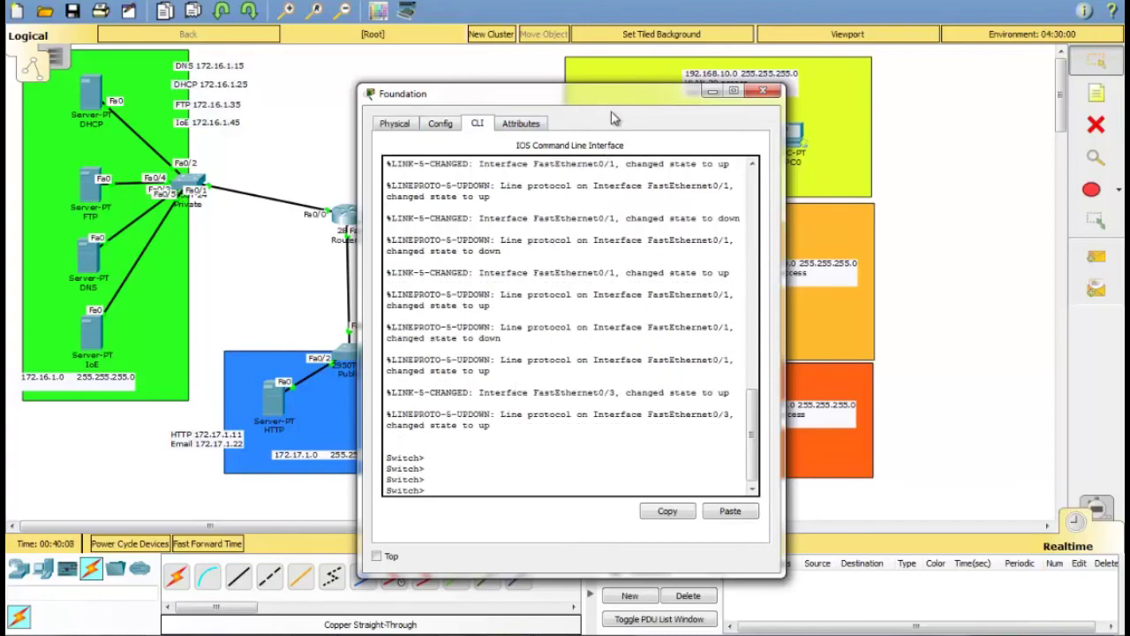
{"action": "left_click_drag", "start_coordinate": [577, 103], "coordinate": [282, 55]}
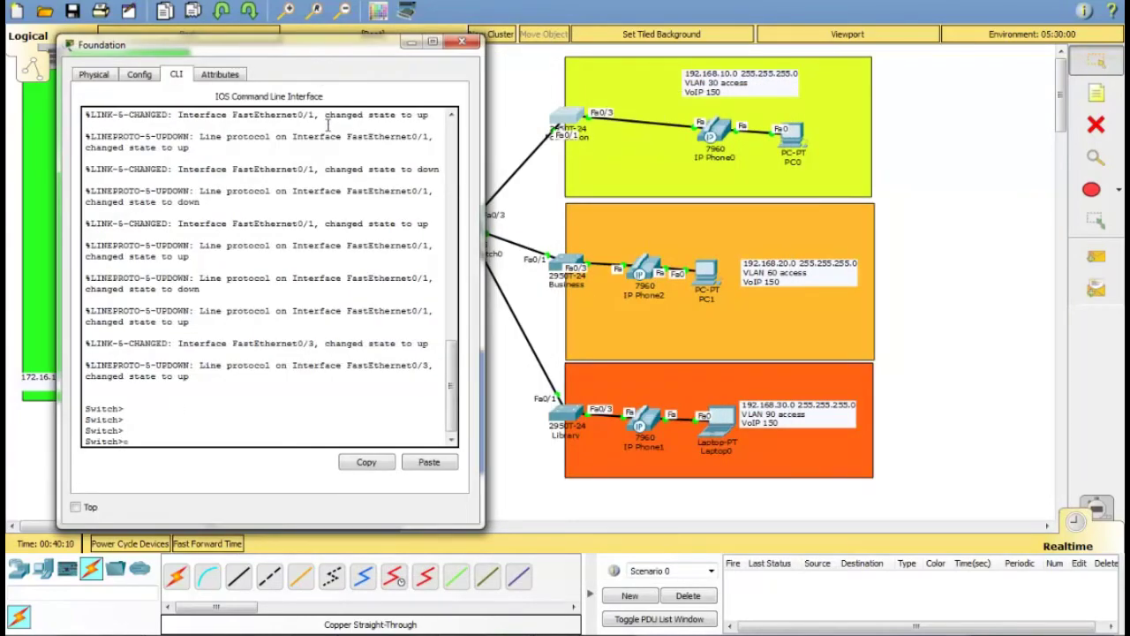
{"action": "type", "text": "en"}
{"action": "key", "text": "Return"}
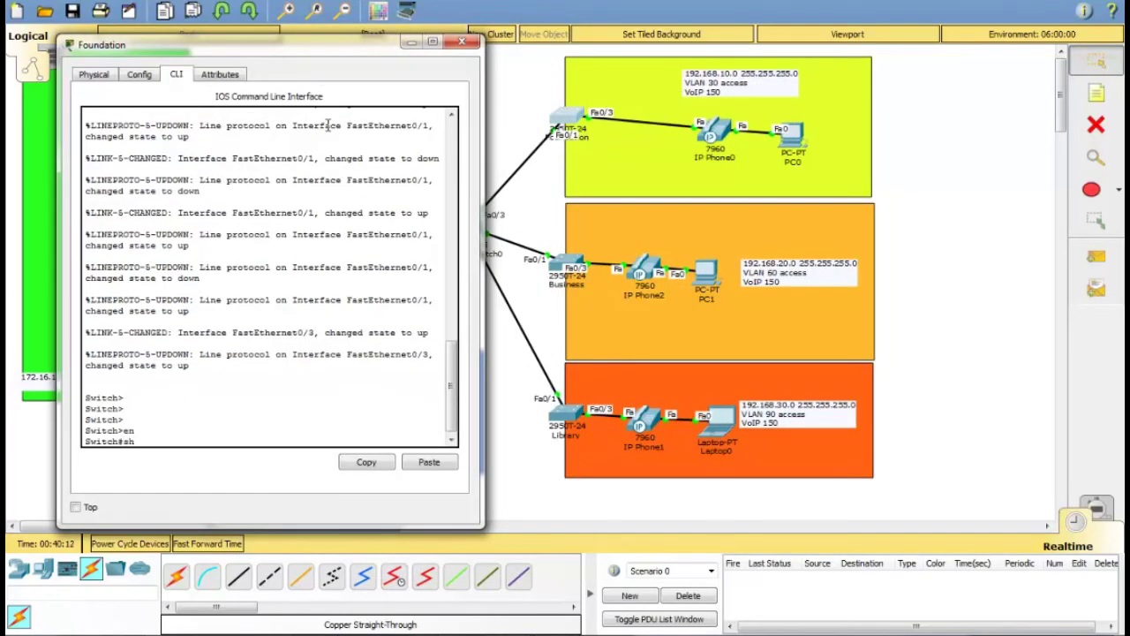
{"action": "type", "text": "sh vl br"}
{"action": "key", "text": "Return"}
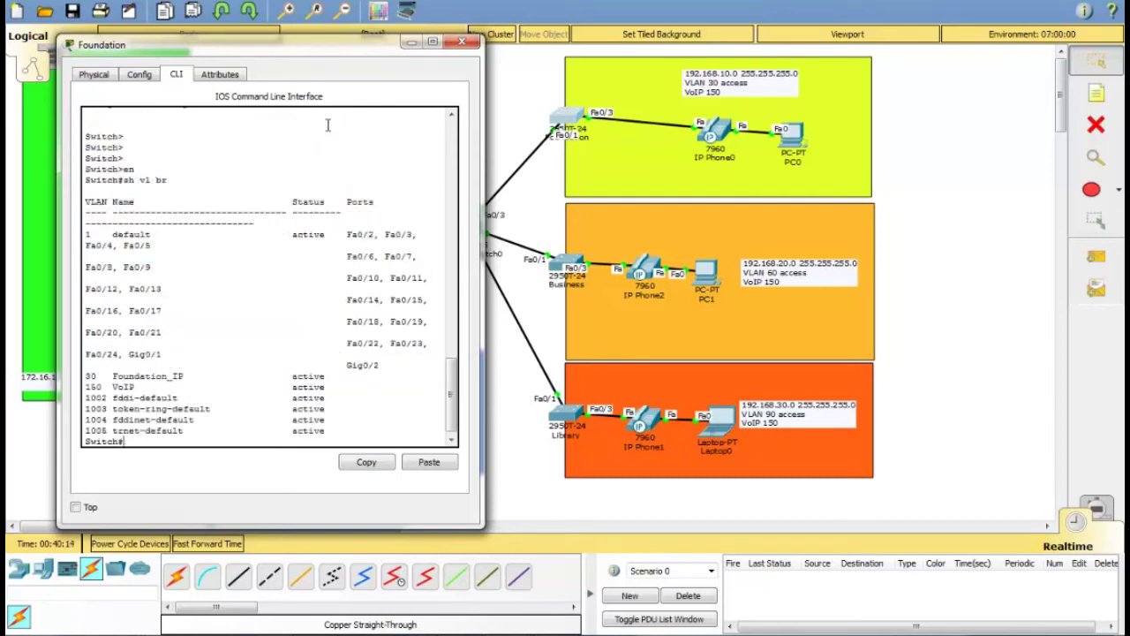
{"action": "left_click_drag", "start_coordinate": [188, 398], "coordinate": [95, 276]}
{"action": "left_click", "coordinate": [161, 441]}
{"action": "key", "text": "Return"}
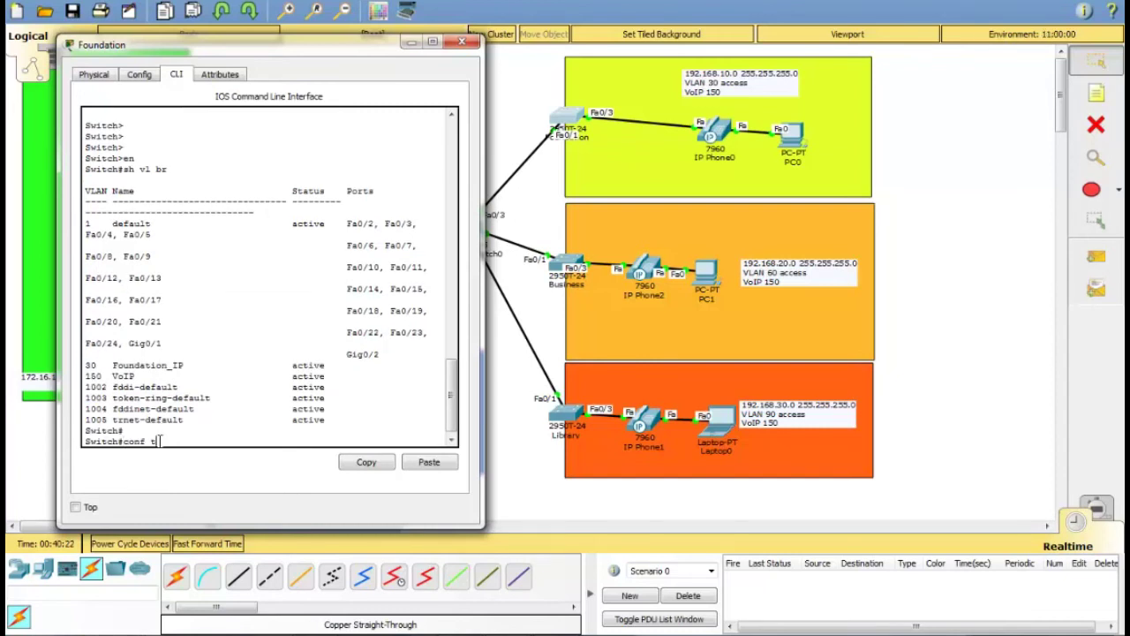
Step: In global configuration on the Foundation switch, set interface f0/3 to access mode and assign it to VLAN 30
{"action": "key", "text": "Return"}
{"action": "type", "text": "sw mo acc"}
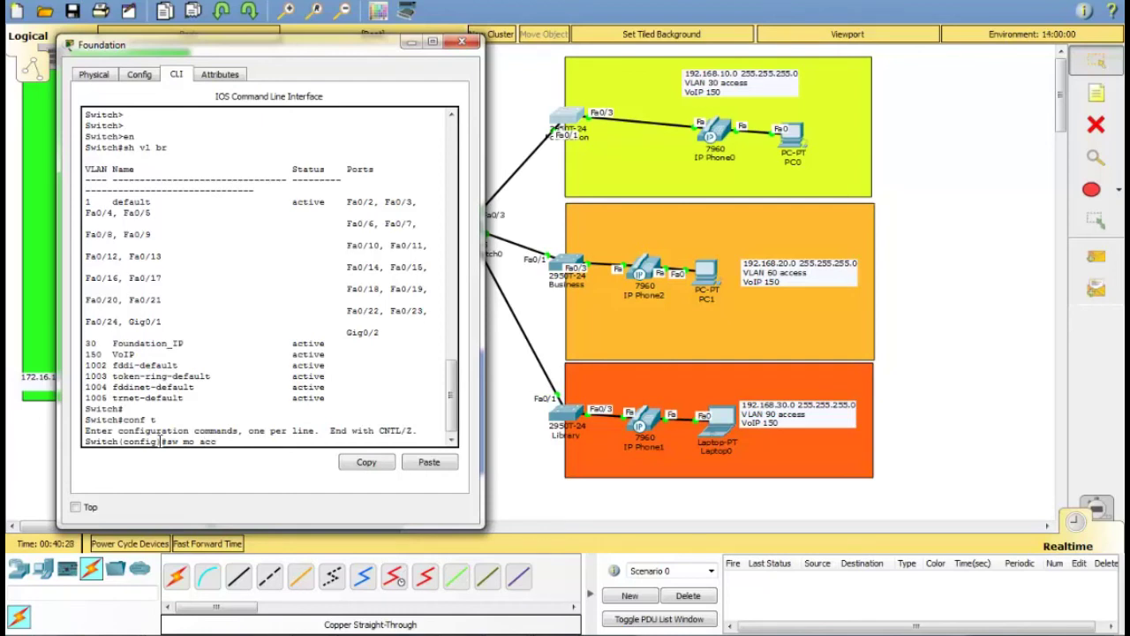
{"action": "key", "text": "Return"}
{"action": "type", "text": "int f0"}
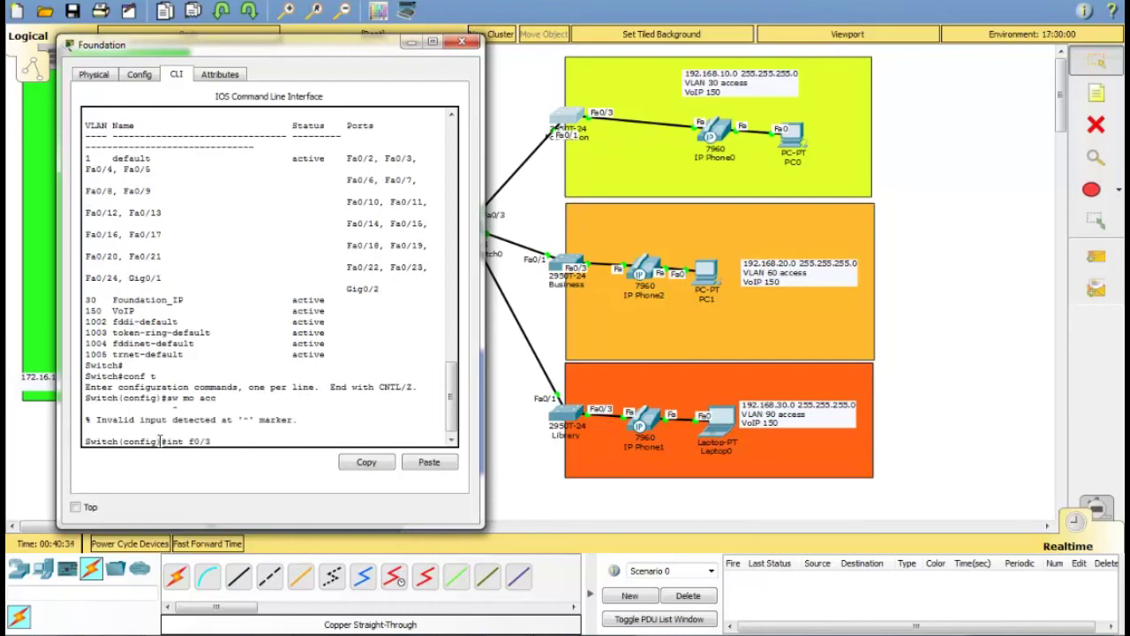
{"action": "type", "text": "/3"}
{"action": "key", "text": "Return"}
{"action": "type", "text": "sw mo acc"}
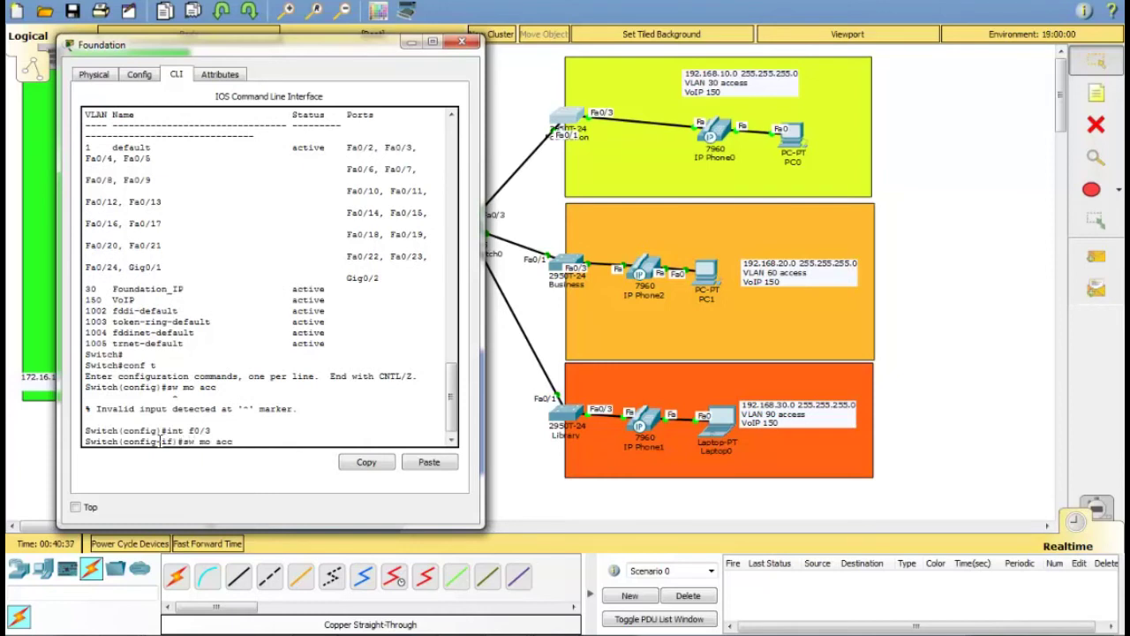
{"action": "key", "text": "Return"}
{"action": "type", "text": "sw acc vlan 30"}
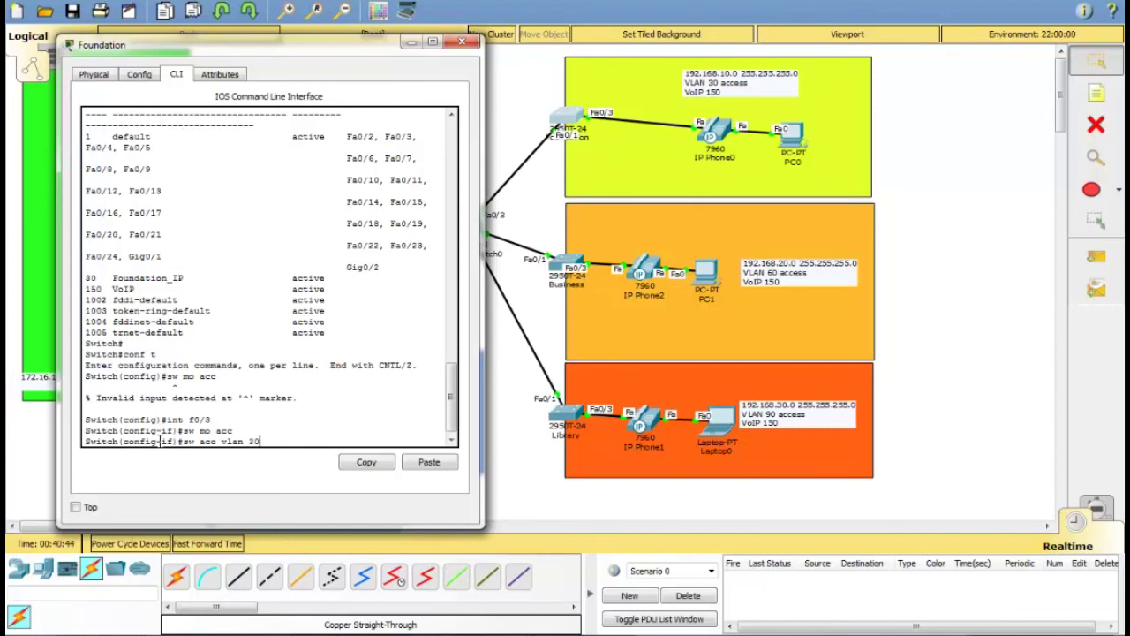
{"action": "key", "text": "Return"}
Step: Assign voice VLAN 150 to the Foundation switch's f0/3 interface and close the switch's window
{"action": "type", "text": "sw vo"}
{"action": "key", "text": "Tab"}
{"action": "type", "text": "vla"}
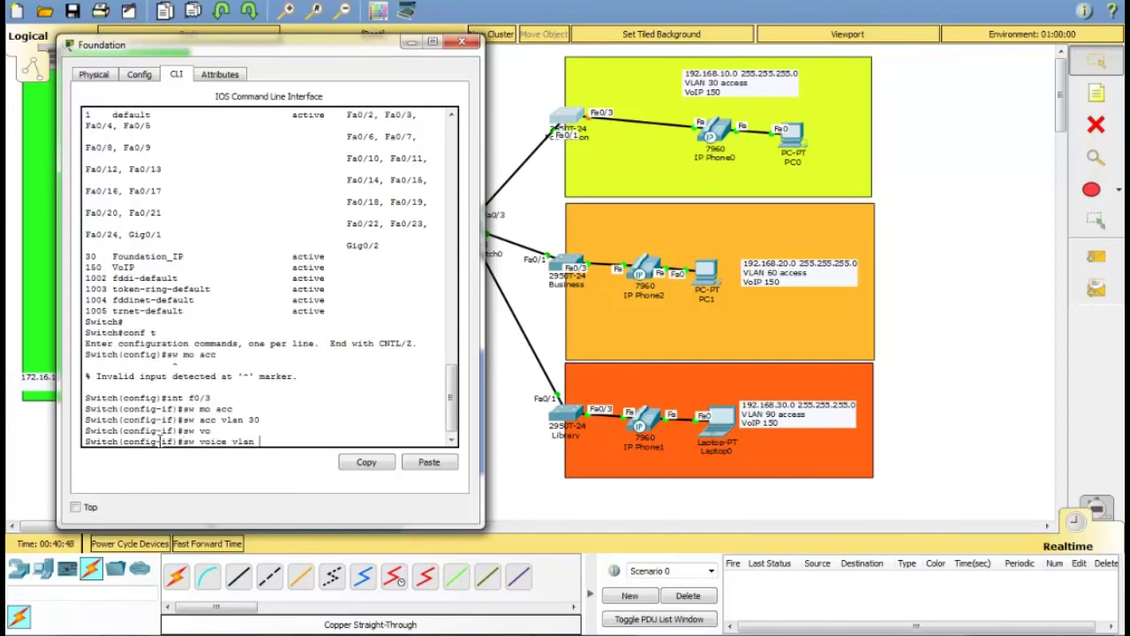
{"action": "type", "text": "n 150"}
{"action": "key", "text": "Return"}
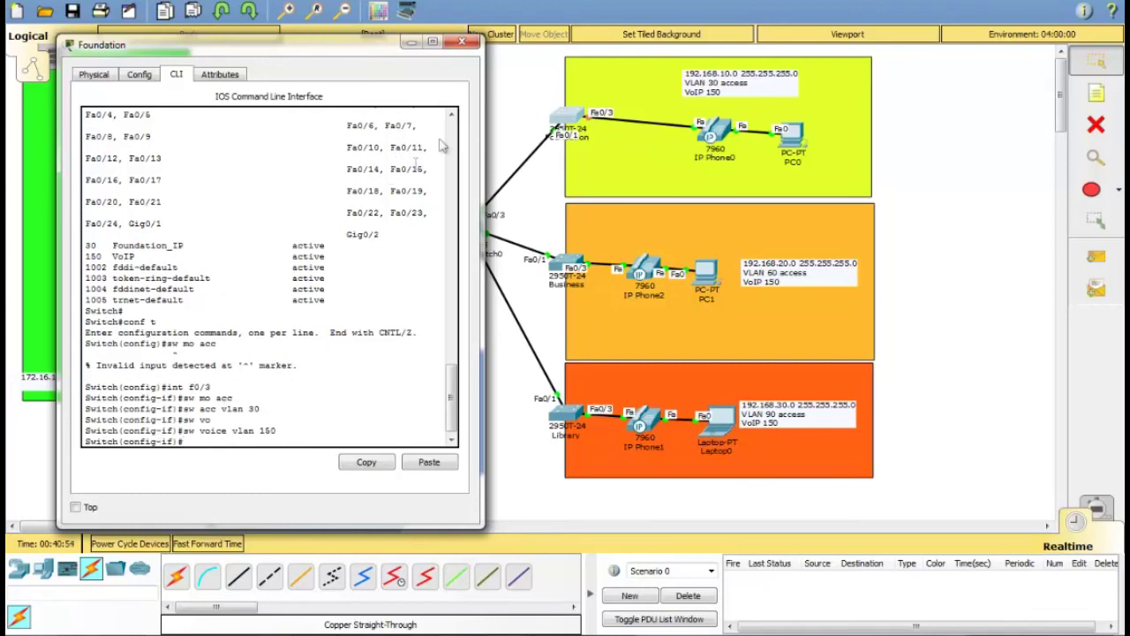
{"action": "left_click", "coordinate": [461, 42]}
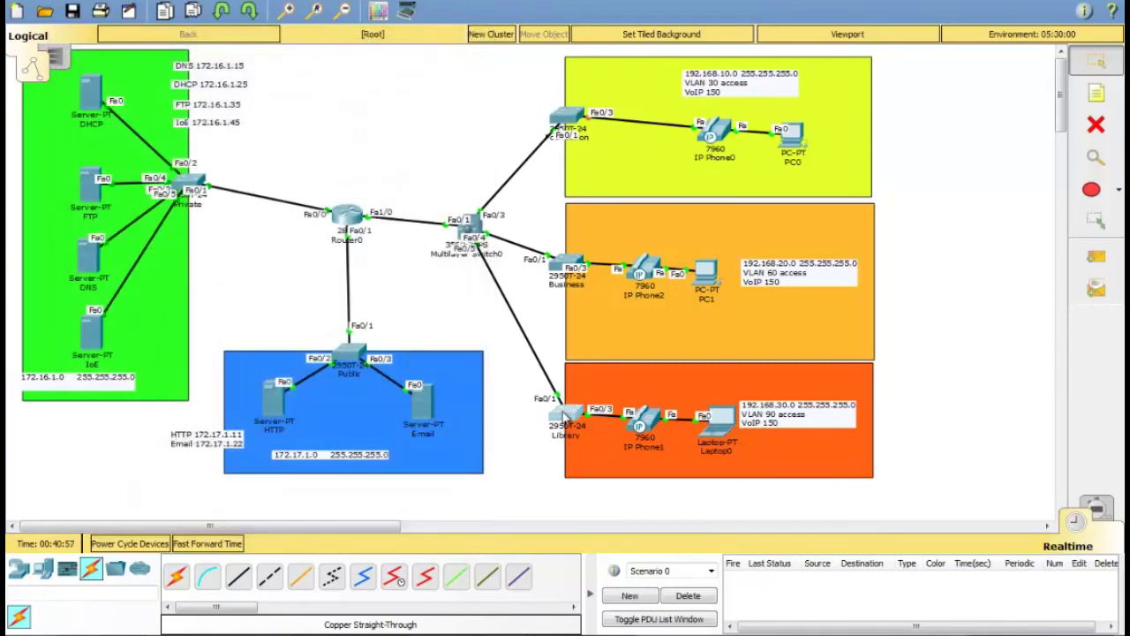
Step: Enter privileged mode on the Library switch and check its VLAN summary for the Library and VoIP VLANs
{"action": "left_click", "coordinate": [566, 415]}
{"action": "left_click_drag", "start_coordinate": [516, 97], "coordinate": [189, 37]}
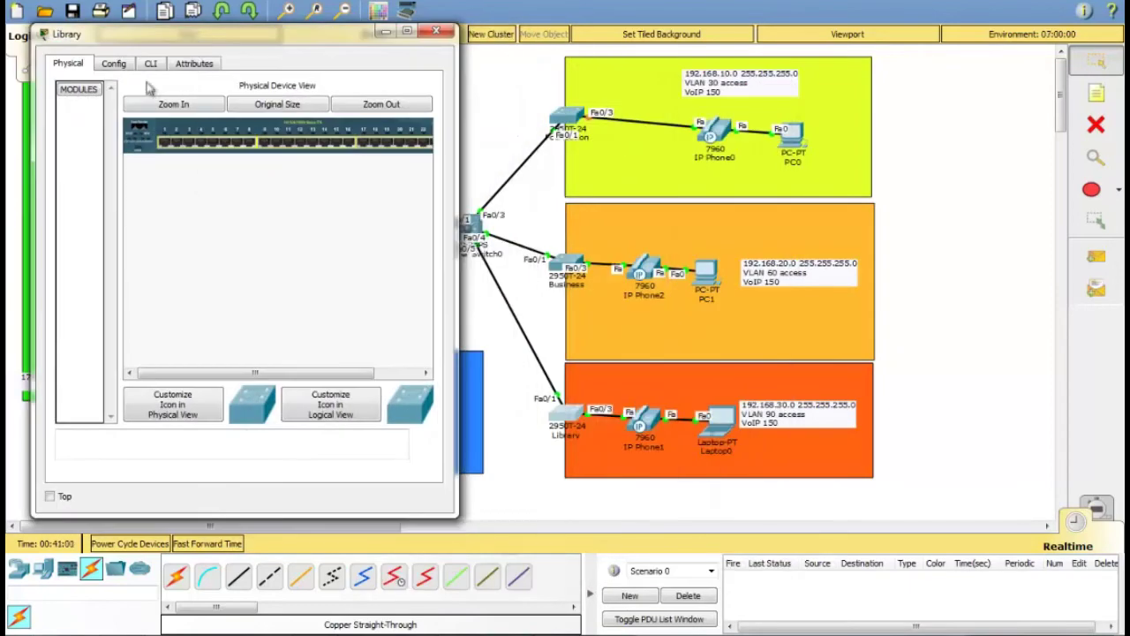
{"action": "left_click", "coordinate": [151, 64]}
{"action": "key", "text": "Return"}
{"action": "type", "text": "en"}
{"action": "key", "text": "Return"}
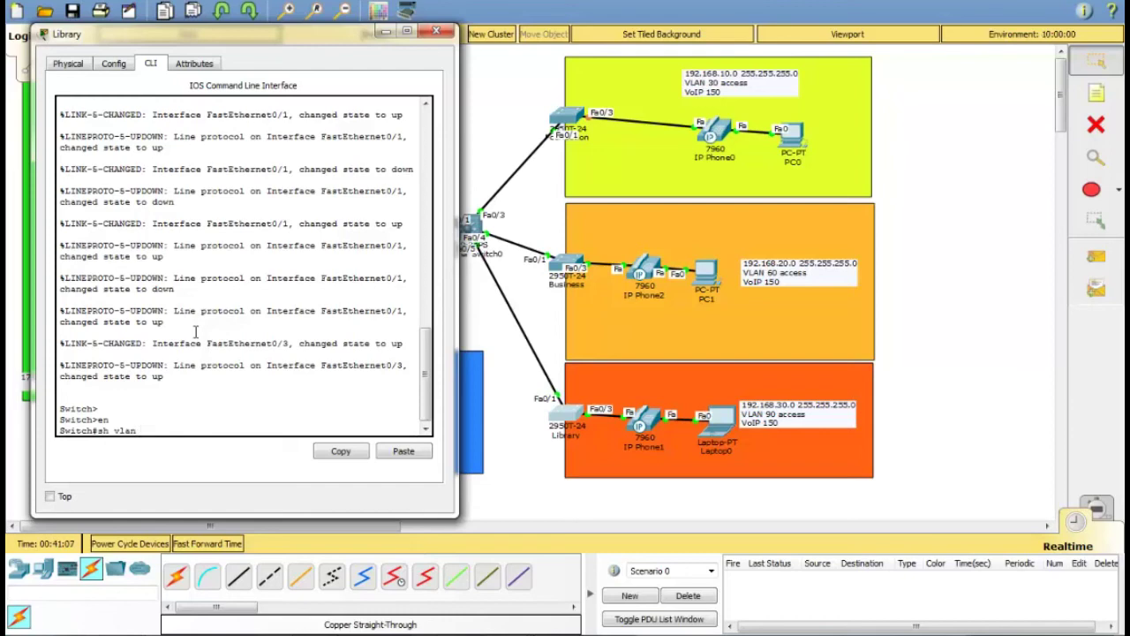
{"action": "key", "text": "Return"}
{"action": "key", "text": "Return"}
{"action": "key", "text": "Return"}
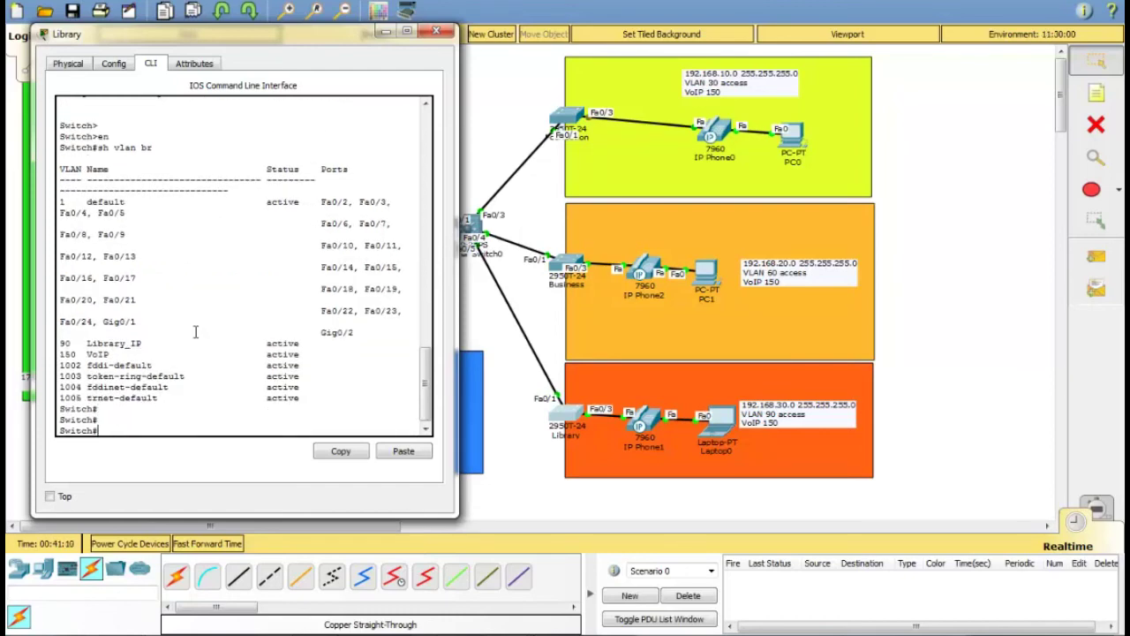
Step: Enter global configuration mode on the Library switch and try to set access mode without selecting an interface
{"action": "type", "text": "conf t"}
{"action": "key", "text": "Return"}
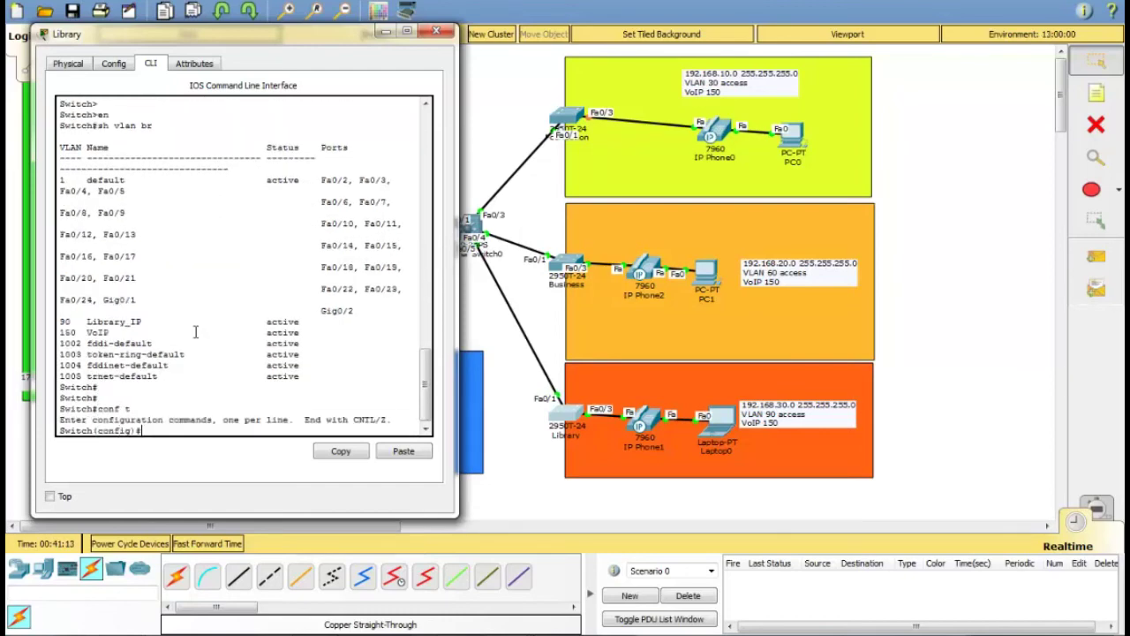
{"action": "type", "text": "sw mo acc"}
{"action": "key", "text": "Return"}
{"action": "key", "text": "Up"}
{"action": "key", "text": "BackSpace"}
{"action": "key", "text": "BackSpace"}
{"action": "key", "text": "BackSpace"}
{"action": "key", "text": "BackSpace"}
{"action": "key", "text": "BackSpace"}
{"action": "key", "text": "BackSpace"}
{"action": "key", "text": "BackSpace"}
{"action": "key", "text": "BackSpace"}
{"action": "key", "text": "BackSpace"}
Step: Set the Library switch's interface f0/3 to access mode and assign it to VLAN 90
{"action": "type", "text": "int f0/3"}
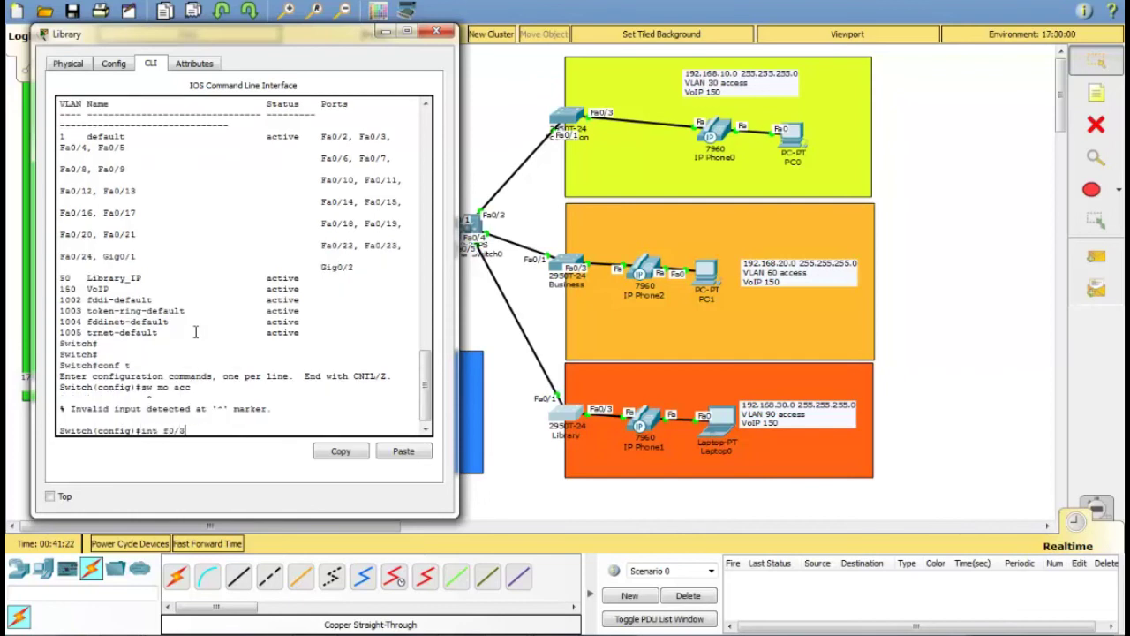
{"action": "key", "text": "Return"}
{"action": "type", "text": "sw mo"}
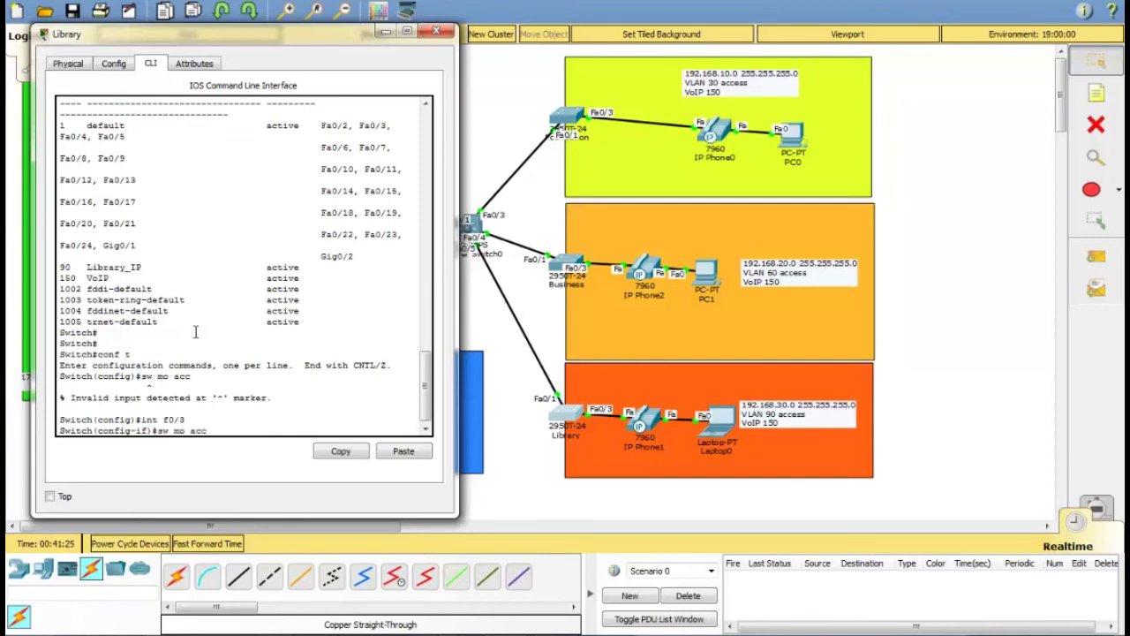
{"action": "type", "text": " acc"}
{"action": "key", "text": "Return"}
{"action": "type", "text": "sw acc vlan 90"}
{"action": "key", "text": "Return"}
Step: Assign voice VLAN 150 to the Library switch's f0/3 interface and close the switch's window
{"action": "type", "text": "sw vo"}
{"action": "key", "text": "Tab"}
{"action": "type", "text": "v"}
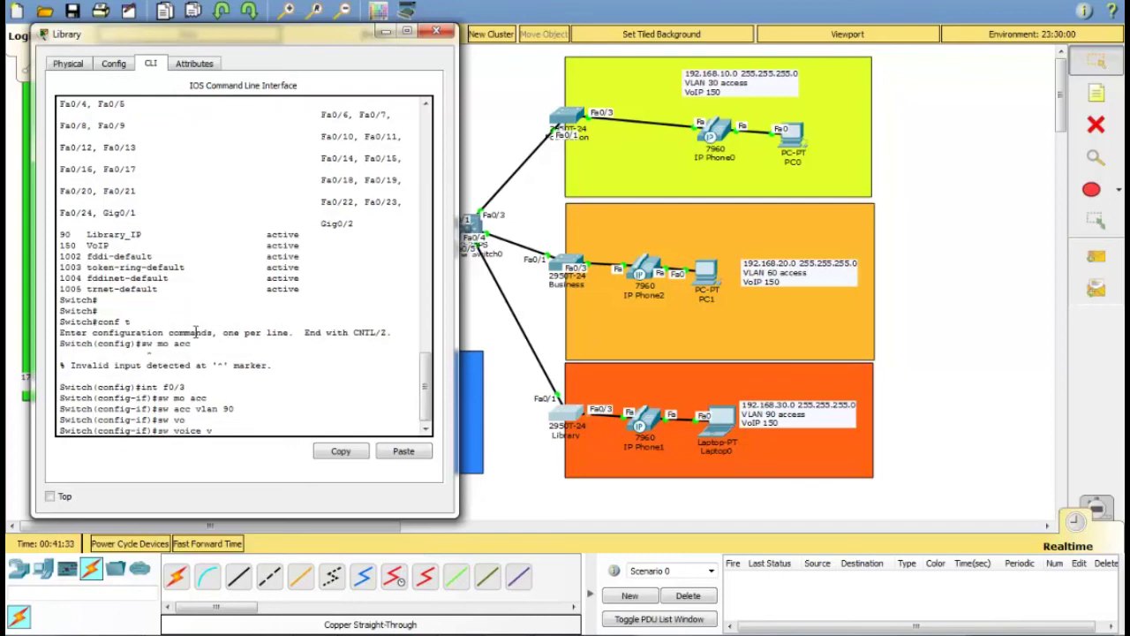
{"action": "type", "text": "lan 150"}
{"action": "key", "text": "Return"}
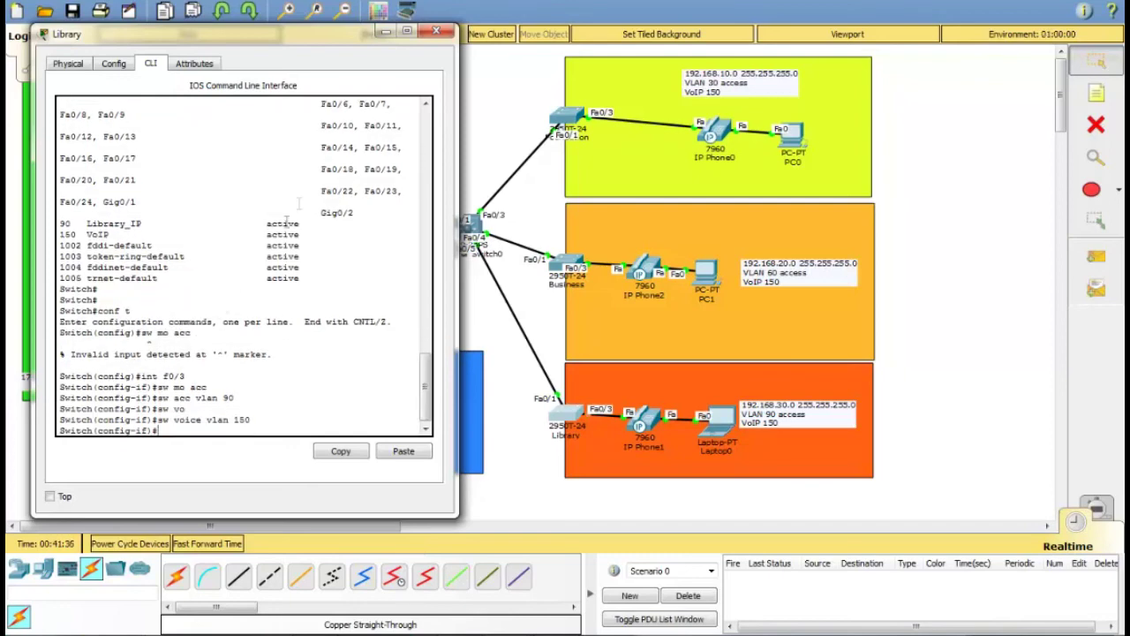
{"action": "left_click", "coordinate": [435, 33]}
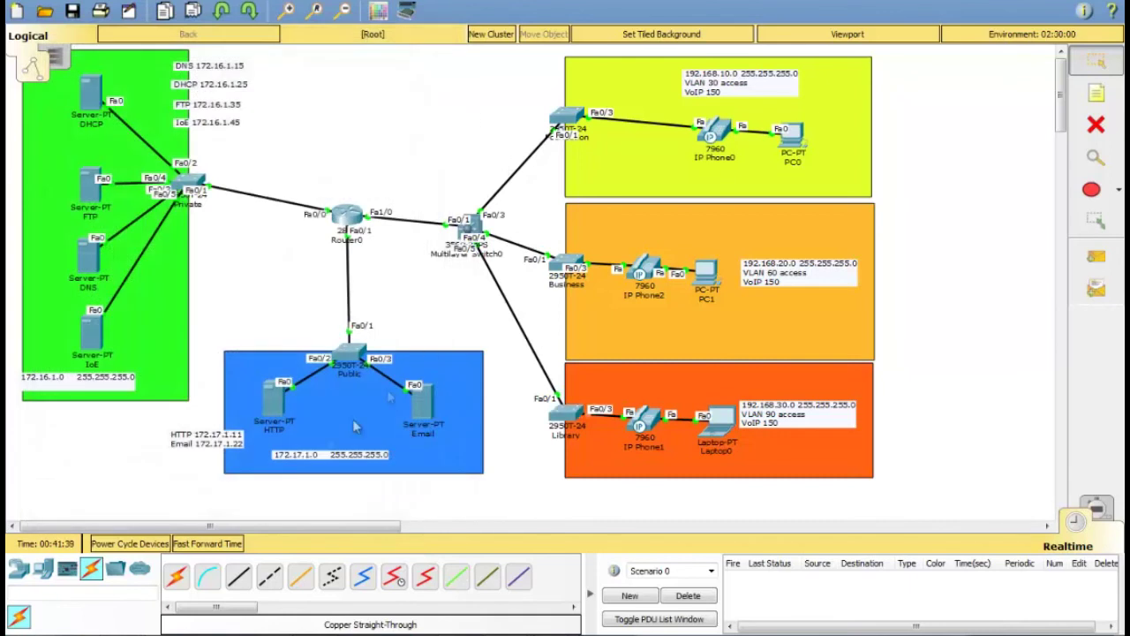
Step: Fast-forward the simulation time and have PC1 obtain its IP configuration through DHCP
{"action": "left_click", "coordinate": [191, 547]}
{"action": "left_click", "coordinate": [707, 279]}
{"action": "left_click", "coordinate": [332, 186]}
{"action": "left_click", "coordinate": [883, 92]}
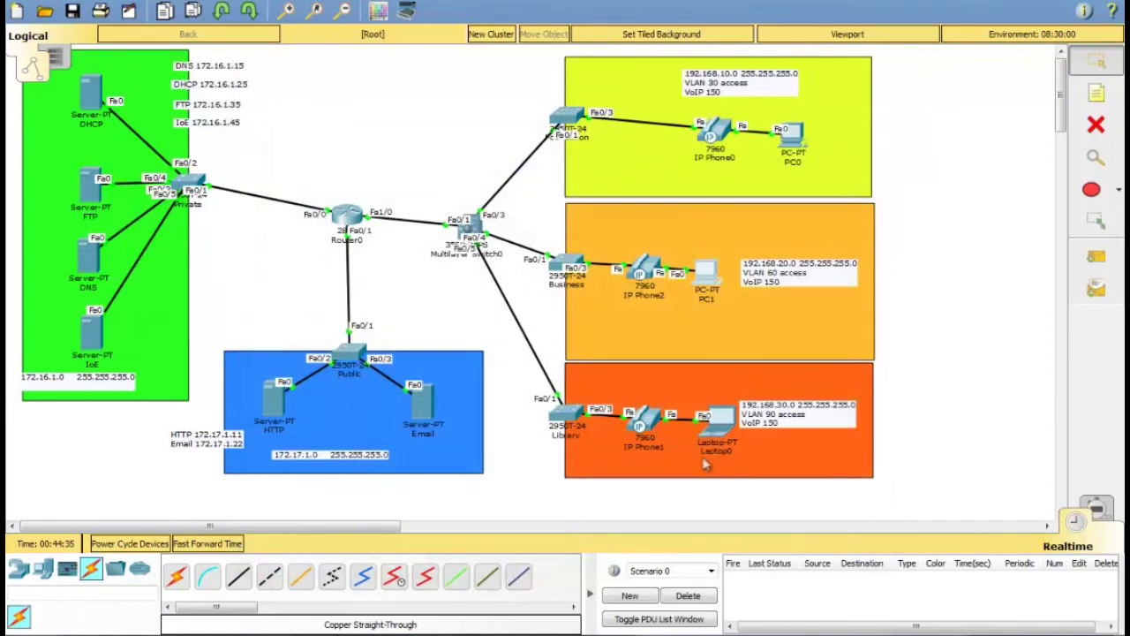
Step: Set Laptop0's IP configuration to DHCP and close its window
{"action": "double_click", "coordinate": [707, 422]}
{"action": "left_click", "coordinate": [364, 123]}
{"action": "left_click", "coordinate": [324, 177]}
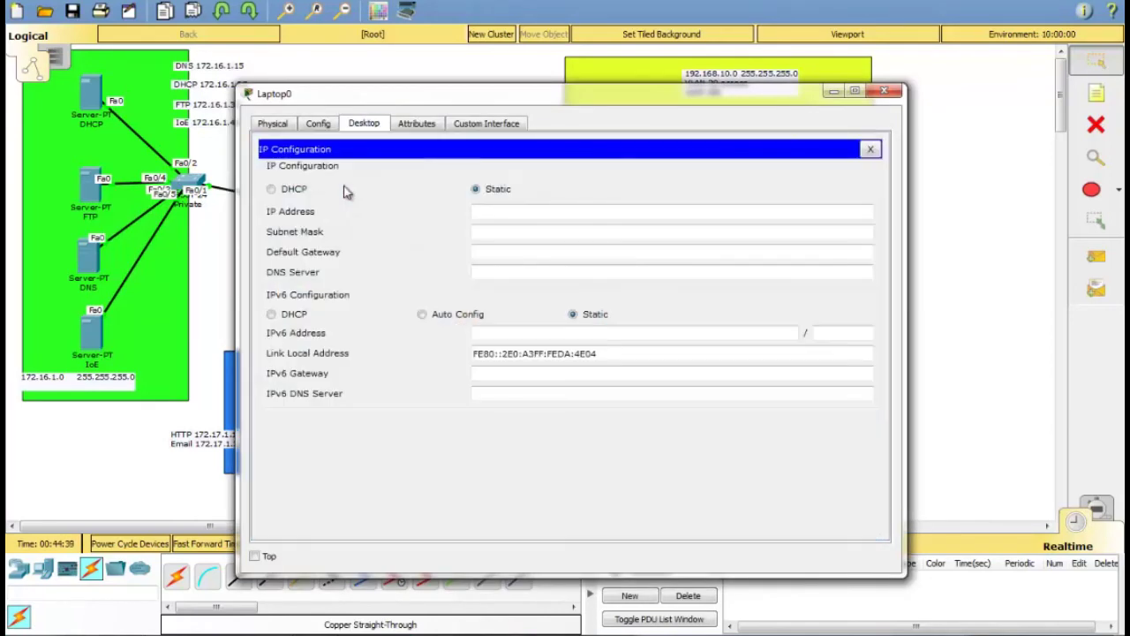
{"action": "left_click", "coordinate": [295, 188]}
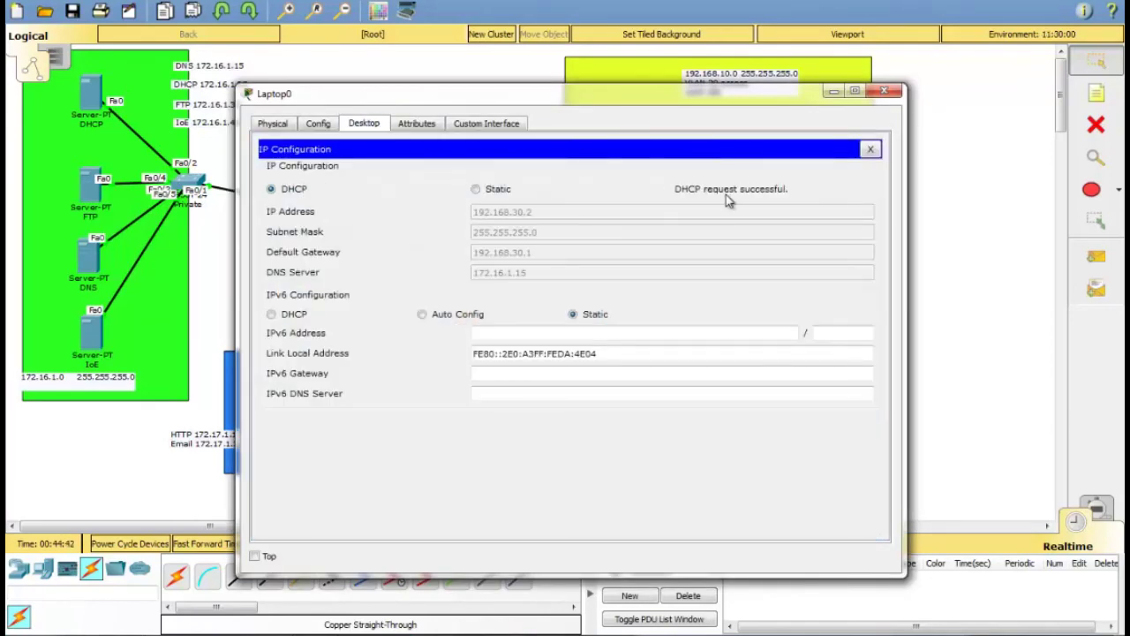
{"action": "left_click", "coordinate": [883, 92]}
Step: Open IP Phone1's graphical phone interface, bring its display and line number into view, and move the window aside
{"action": "double_click", "coordinate": [645, 422]}
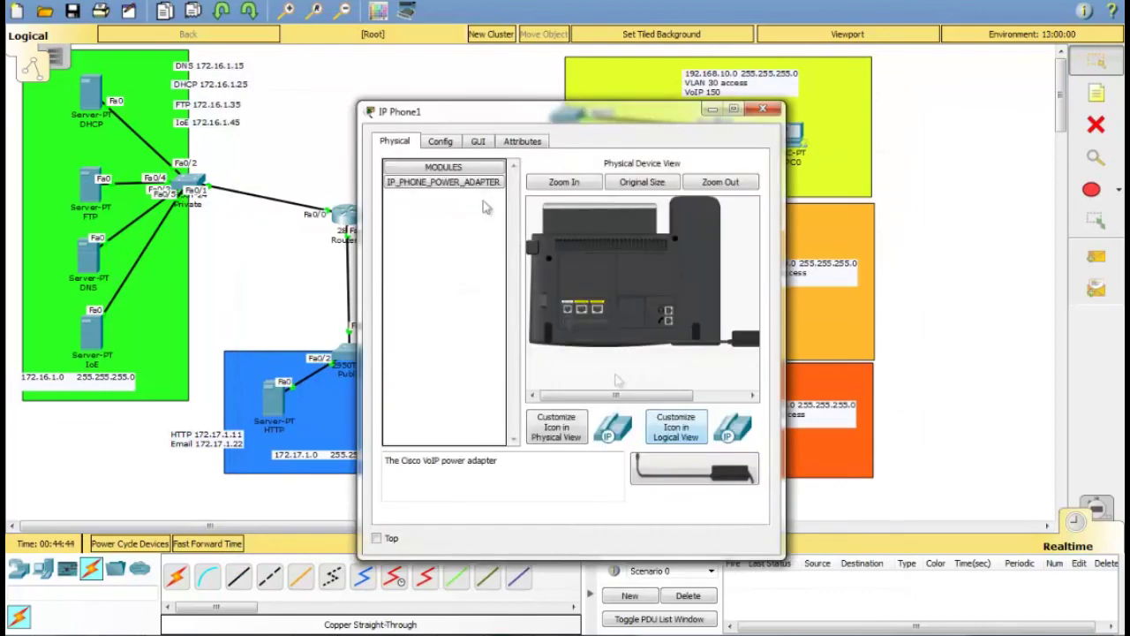
{"action": "left_click", "coordinate": [478, 143]}
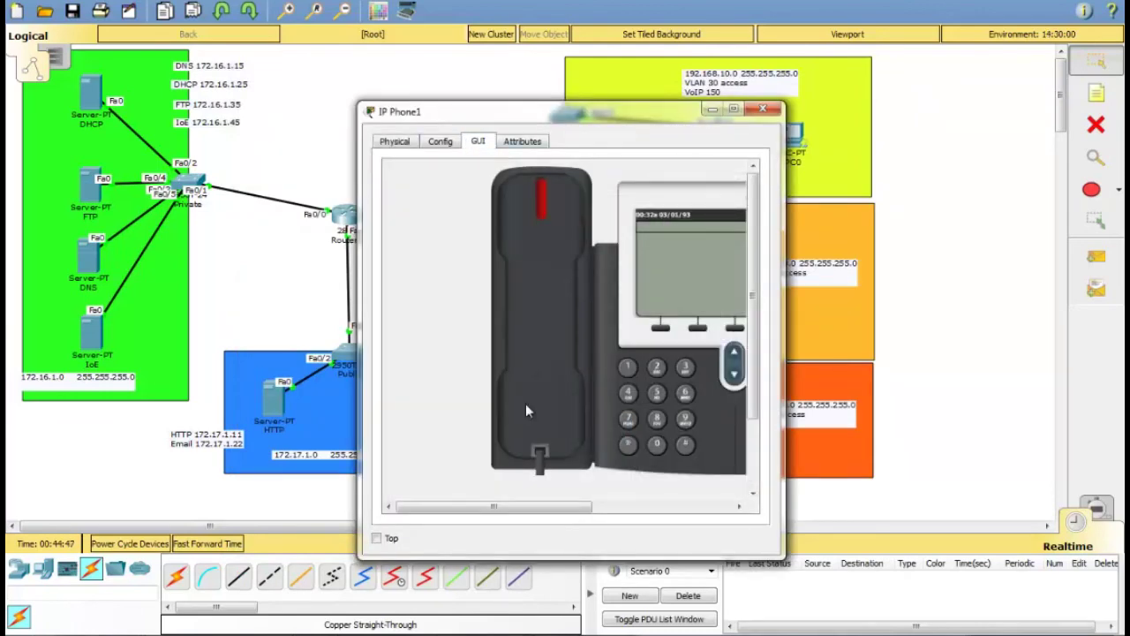
{"action": "left_click_drag", "start_coordinate": [497, 512], "coordinate": [564, 516]}
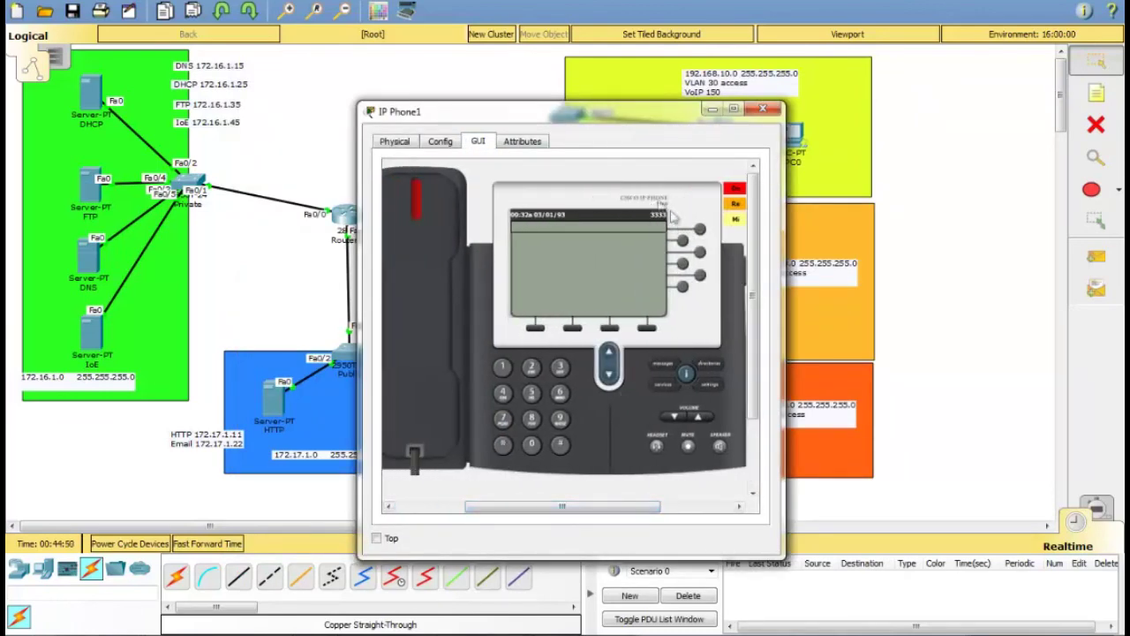
{"action": "left_click_drag", "start_coordinate": [678, 118], "coordinate": [983, 92]}
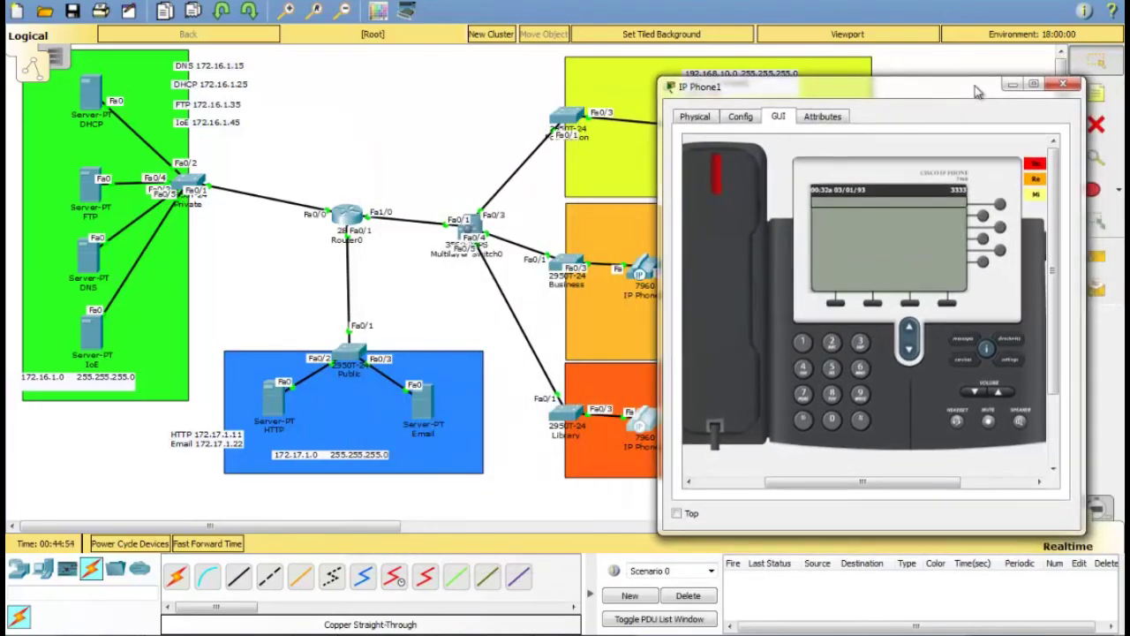
Step: Show IP Phone2's graphical phone interface side by side with IP Phone1's window
{"action": "left_click", "coordinate": [644, 273]}
{"action": "left_click_drag", "start_coordinate": [530, 113], "coordinate": [259, 60]}
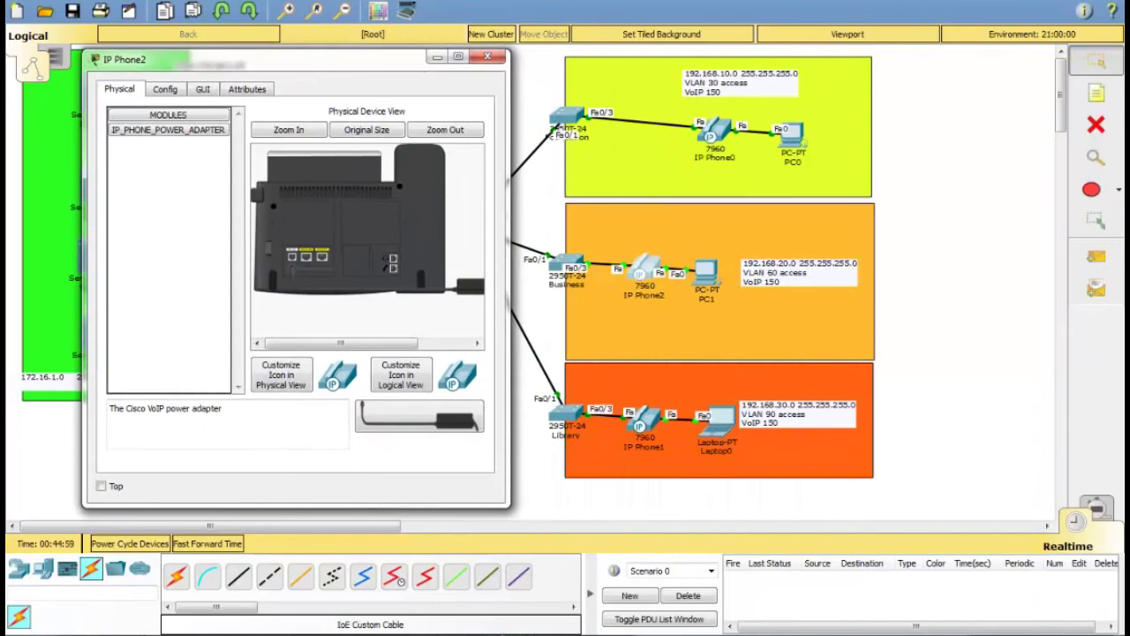
{"action": "left_click", "coordinate": [203, 89]}
{"action": "left_click_drag", "start_coordinate": [273, 457], "coordinate": [339, 457]}
{"action": "mouse_move", "coordinate": [628, 590]}
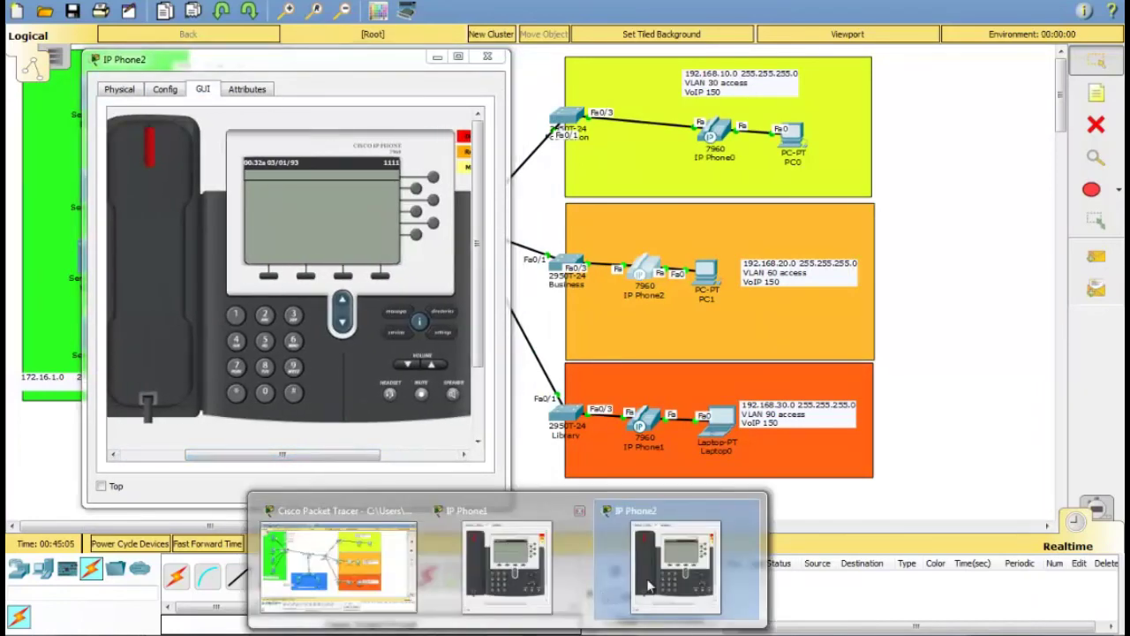
{"action": "mouse_move", "coordinate": [508, 629]}
{"action": "left_click", "coordinate": [507, 565]}
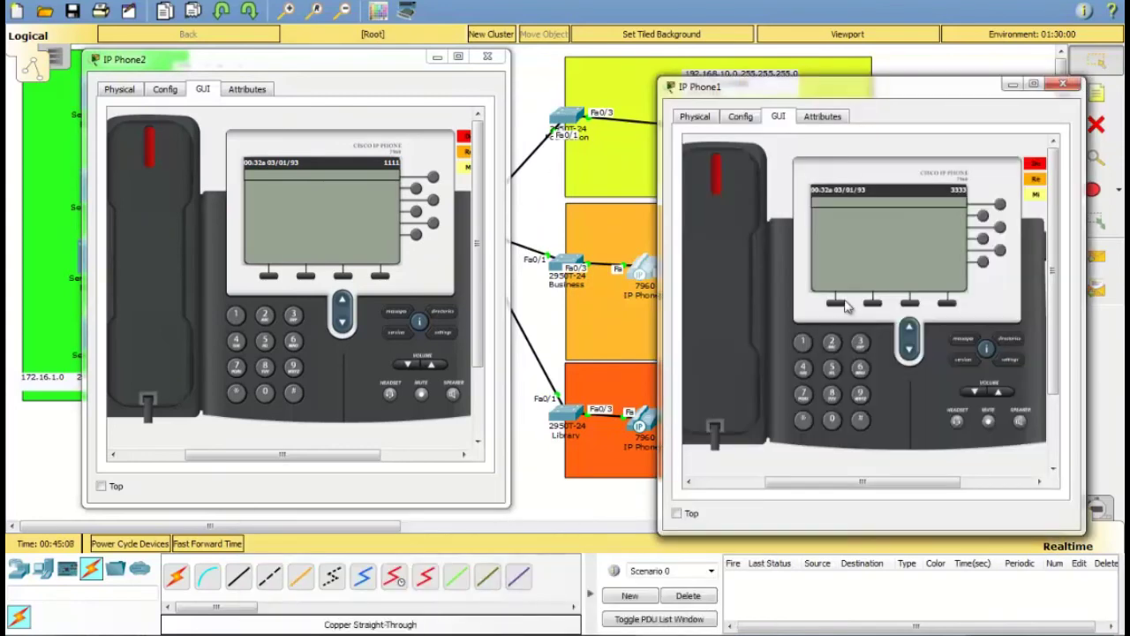
Step: Place a test call from IP Phone1 to 1111, answer it on IP Phone2 and close both phone windows
{"action": "left_click", "coordinate": [805, 344]}
{"action": "left_click", "coordinate": [805, 343]}
{"action": "left_click", "coordinate": [805, 344]}
{"action": "left_click", "coordinate": [808, 346]}
{"action": "left_click", "coordinate": [726, 283]}
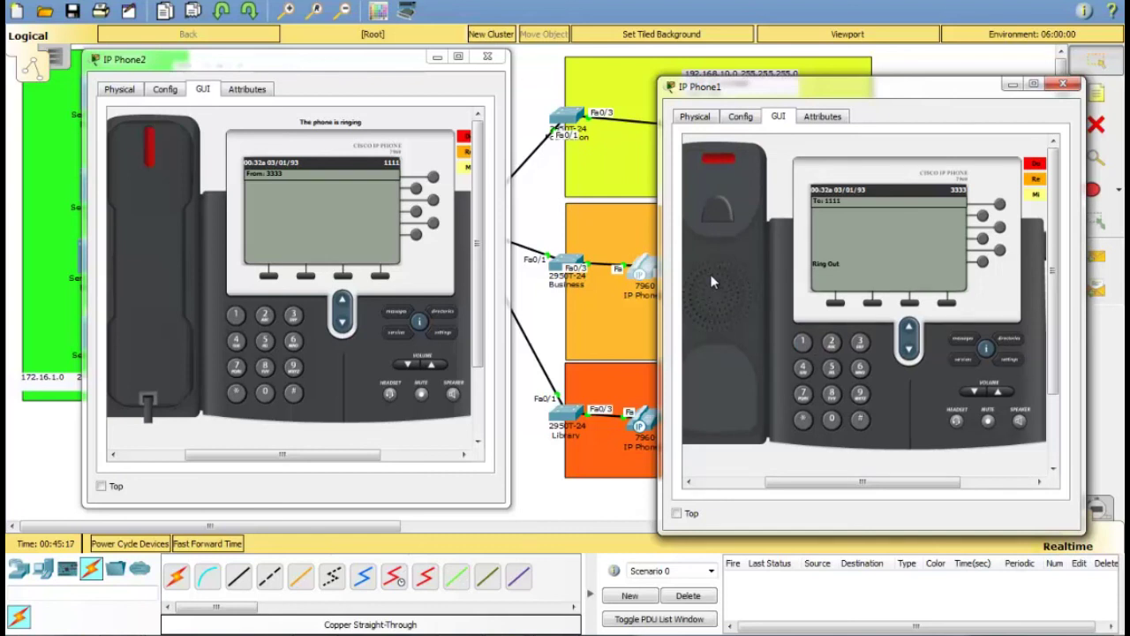
{"action": "left_click", "coordinate": [171, 246]}
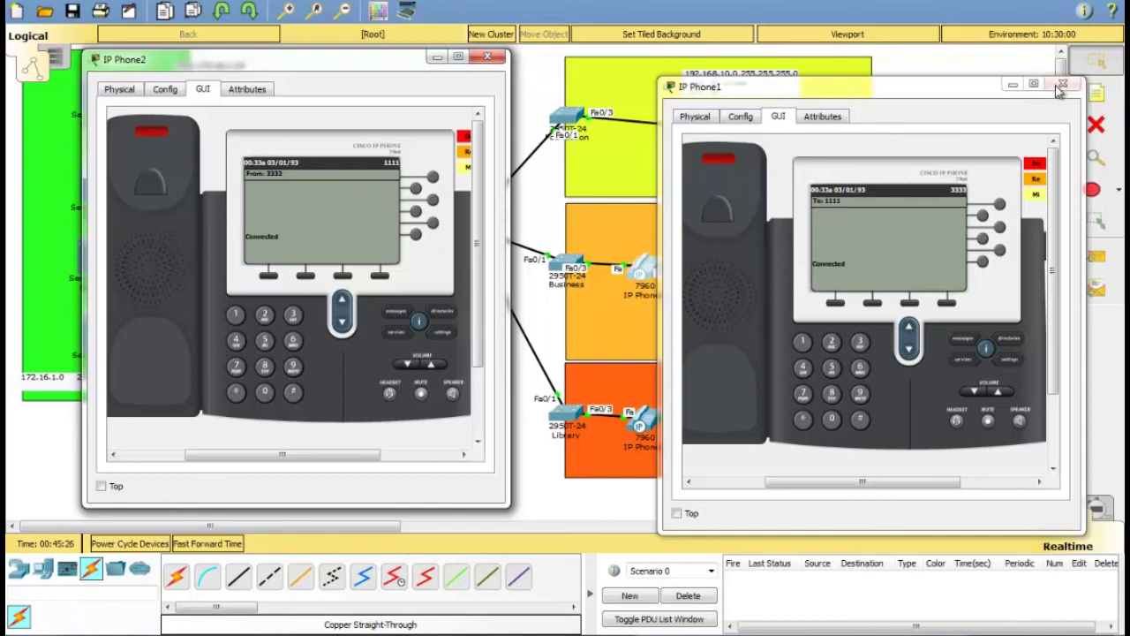
{"action": "left_click", "coordinate": [1017, 105]}
{"action": "left_click", "coordinate": [488, 57]}
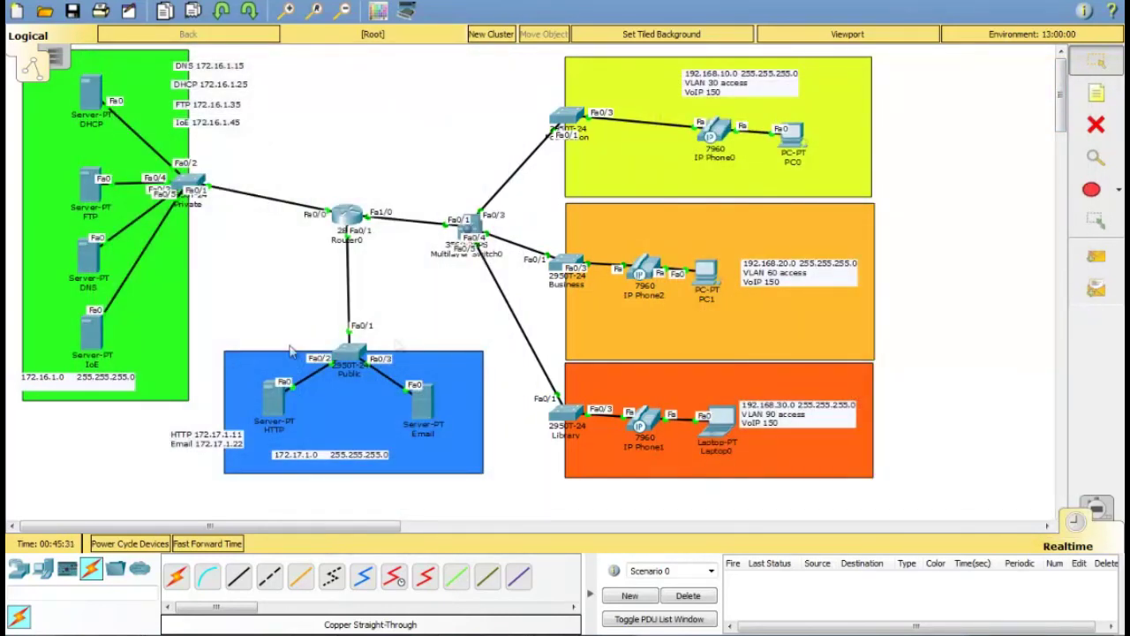
Step: Try a simple PDU test from PC0 to the DNS server and delete the test scenario
{"action": "key", "text": "p"}
{"action": "left_click", "coordinate": [792, 135]}
{"action": "left_click", "coordinate": [88, 256]}
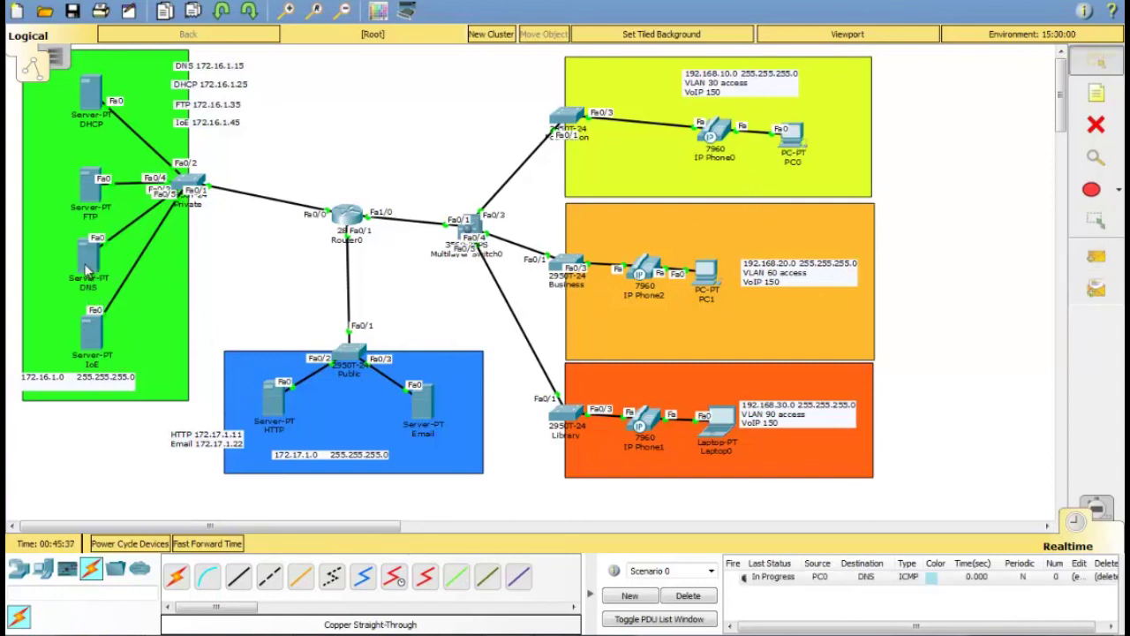
{"action": "double_click", "coordinate": [744, 576]}
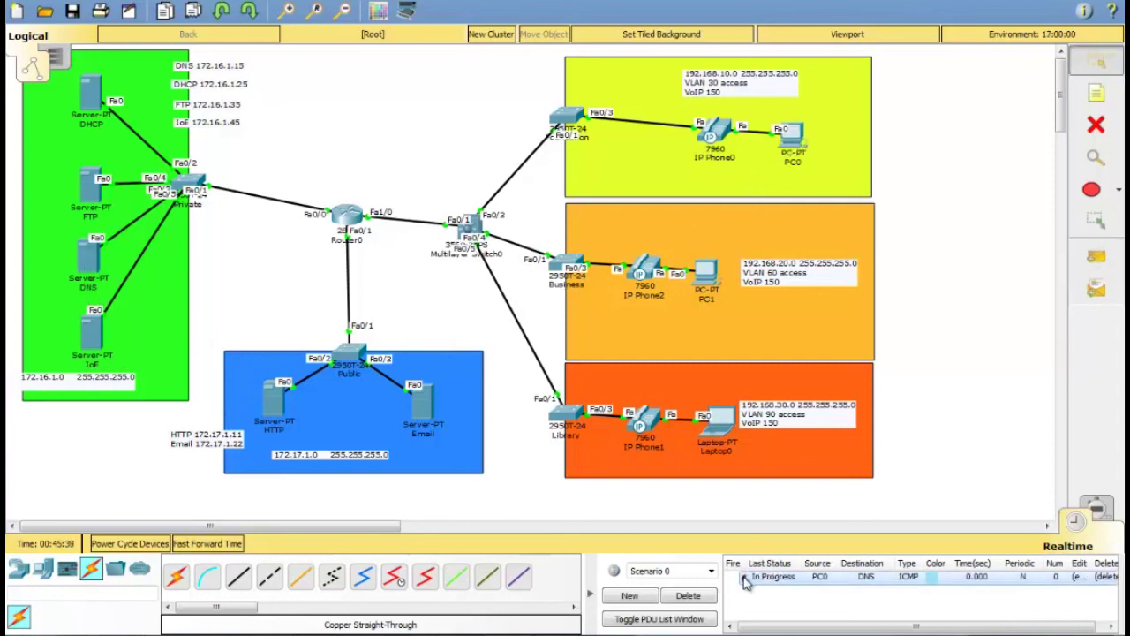
{"action": "double_click", "coordinate": [744, 576]}
{"action": "left_click", "coordinate": [697, 596]}
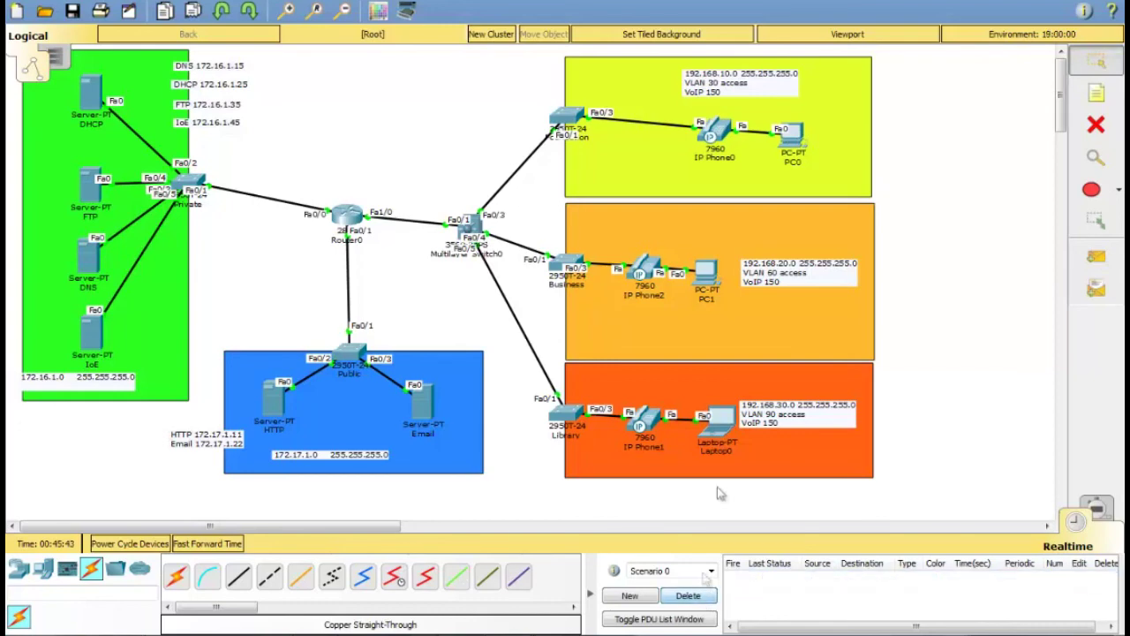
Step: Set PC0's IP configuration to DHCP and close its window
{"action": "left_click", "coordinate": [793, 137]}
{"action": "left_click", "coordinate": [371, 124]}
{"action": "left_click", "coordinate": [320, 184]}
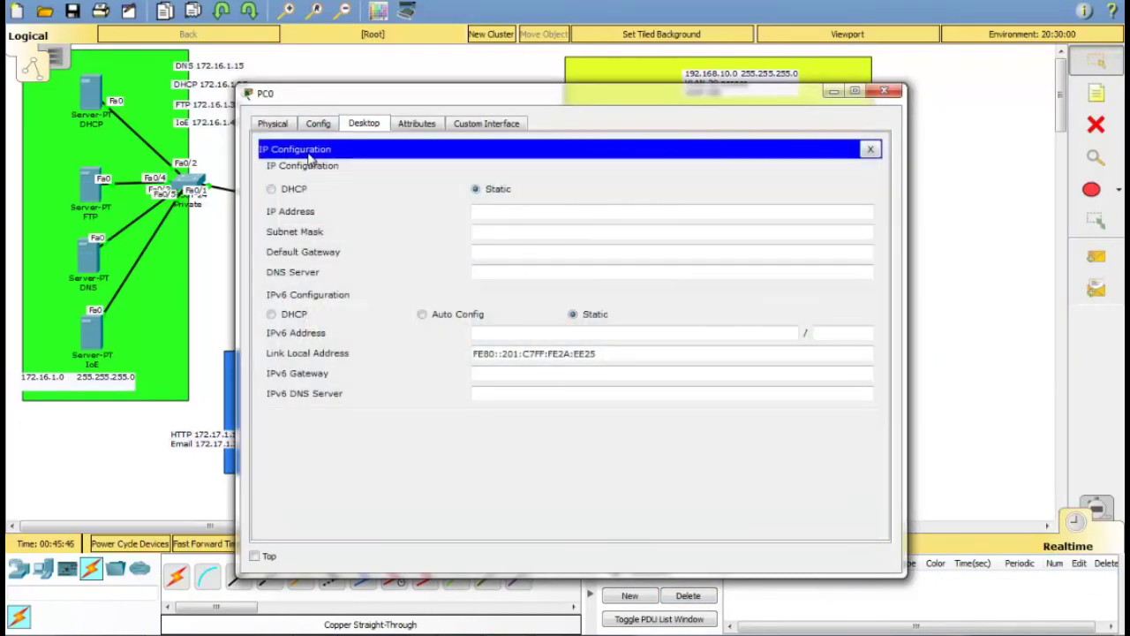
{"action": "left_click", "coordinate": [291, 188]}
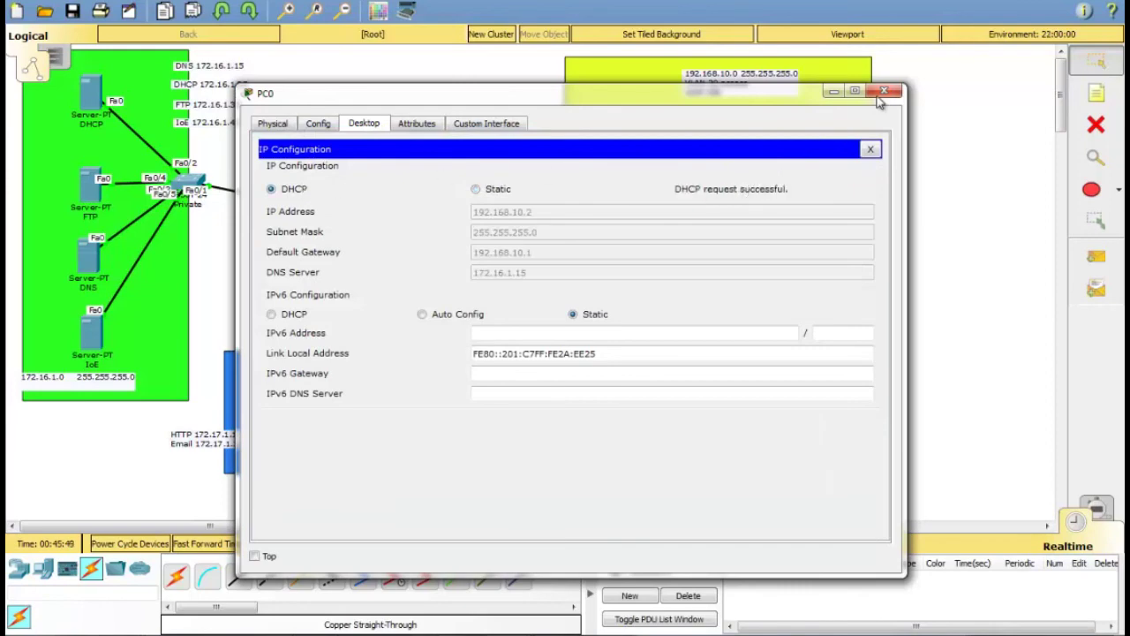
{"action": "left_click", "coordinate": [885, 91]}
Step: Test connectivity with simple PDUs from PC0 to the IoE server and from Laptop0 to the DHCP server
{"action": "key", "text": "p"}
{"action": "left_click", "coordinate": [783, 146]}
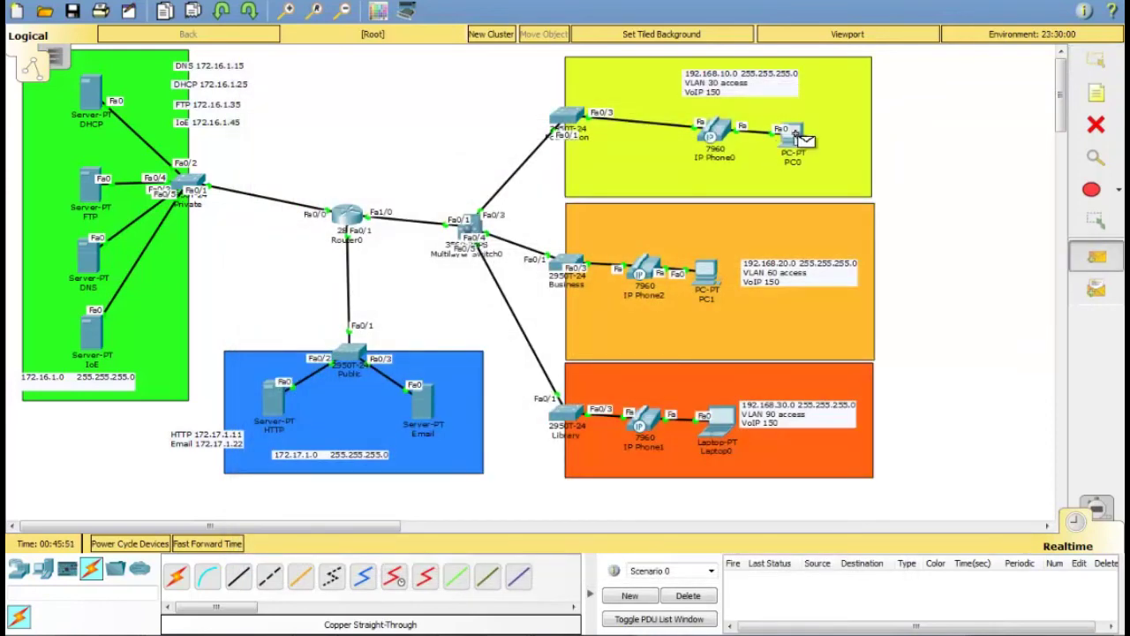
{"action": "left_click", "coordinate": [99, 340]}
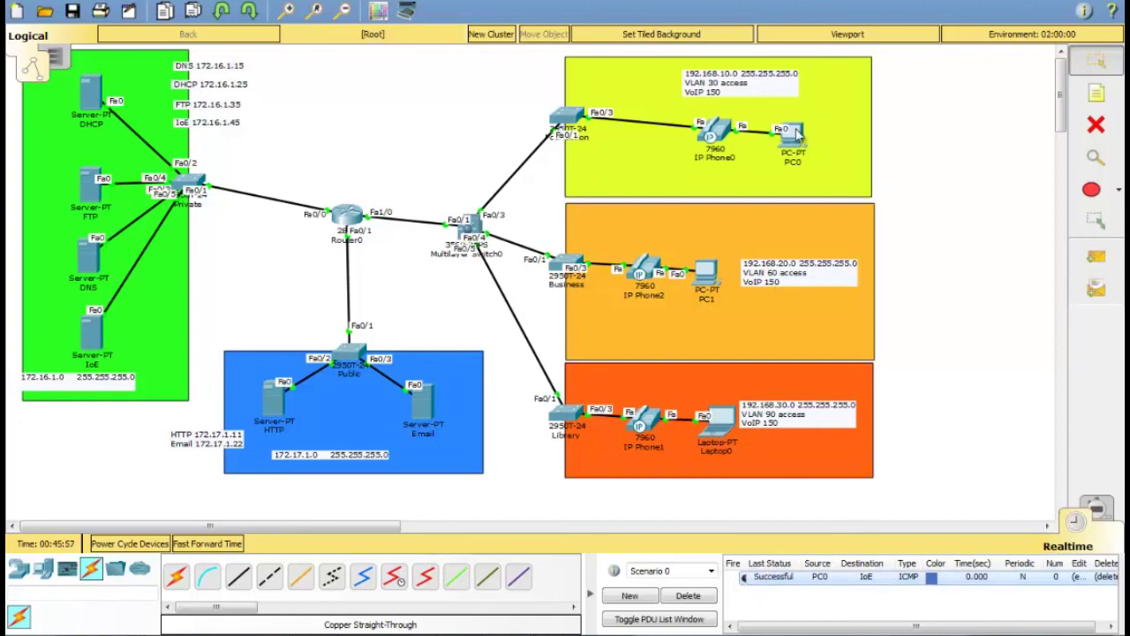
{"action": "key", "text": "p"}
{"action": "left_click", "coordinate": [716, 425]}
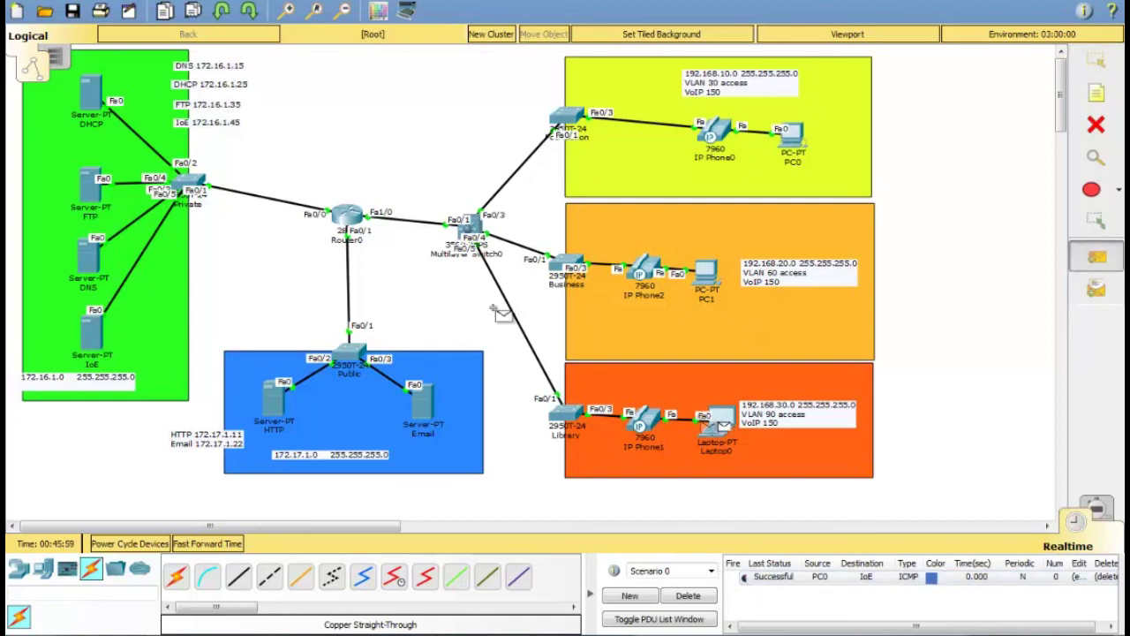
{"action": "left_click", "coordinate": [98, 102]}
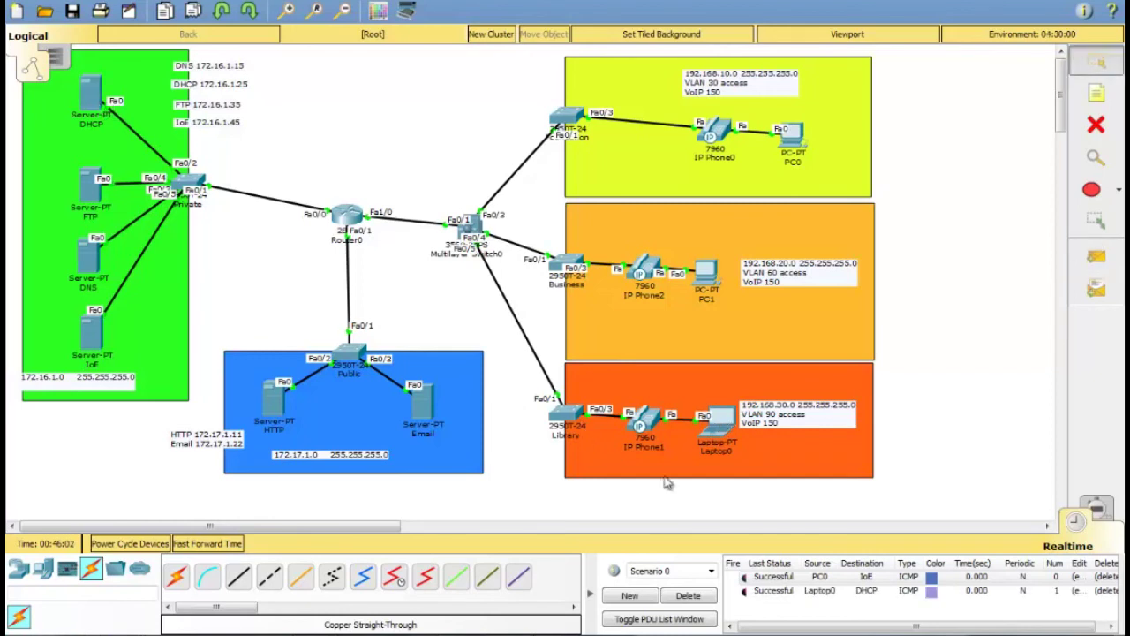
Step: Test connectivity with a simple PDU from the Email server to PC1 and clear the PDU list
{"action": "left_click", "coordinate": [424, 390]}
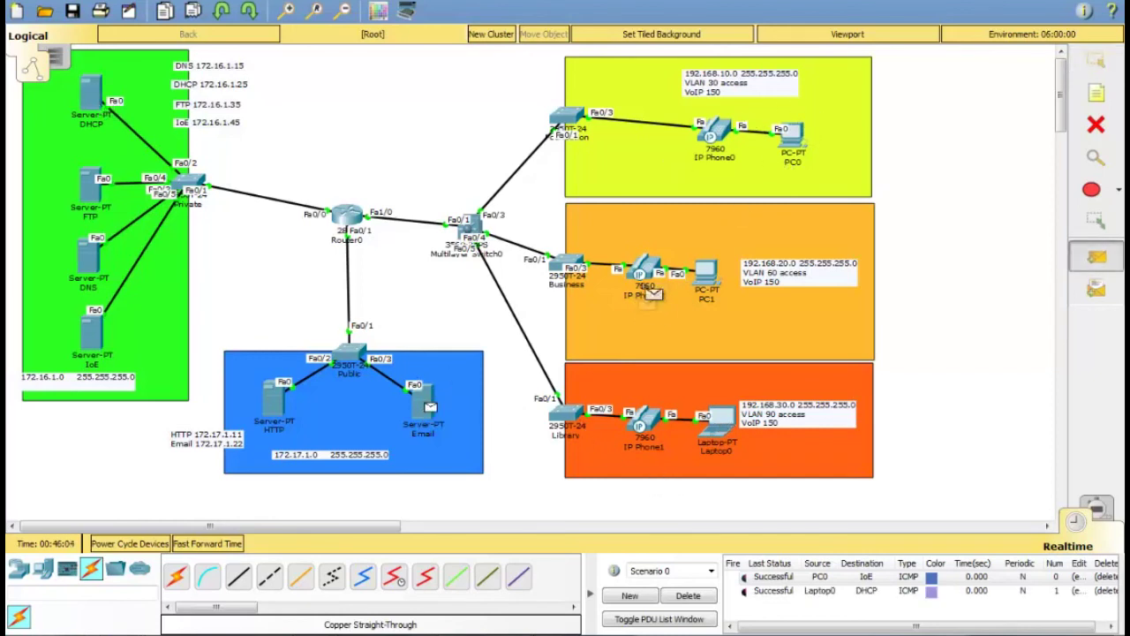
{"action": "left_click", "coordinate": [712, 287]}
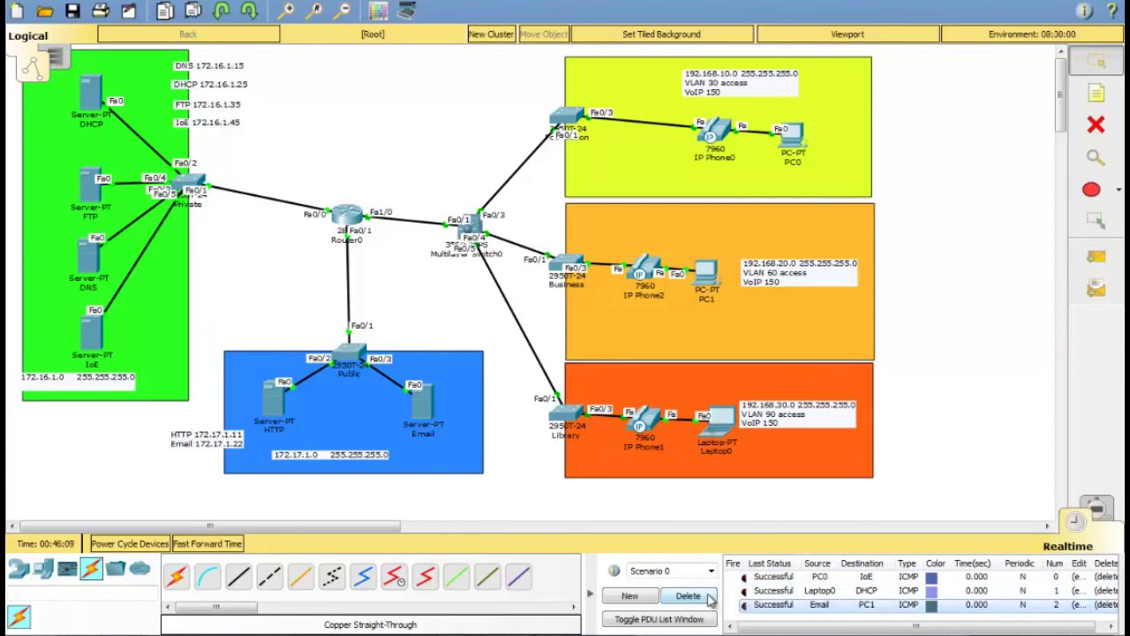
{"action": "left_click", "coordinate": [711, 597]}
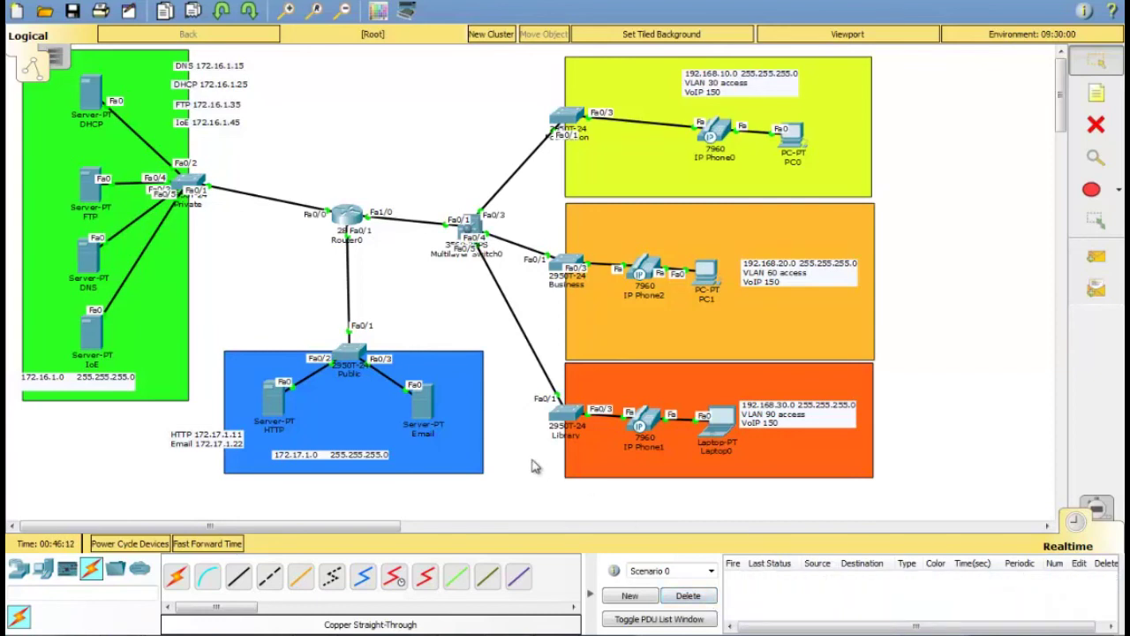